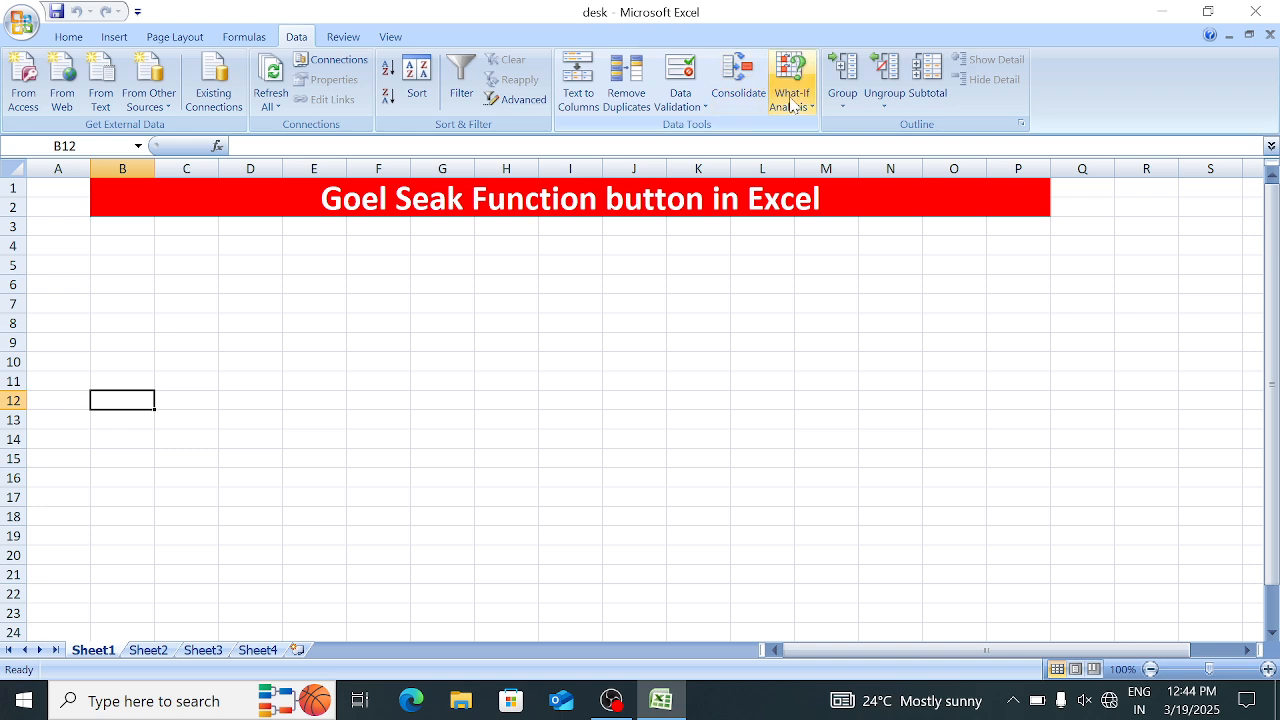
{"action": "left_click", "coordinate": [791, 104]}
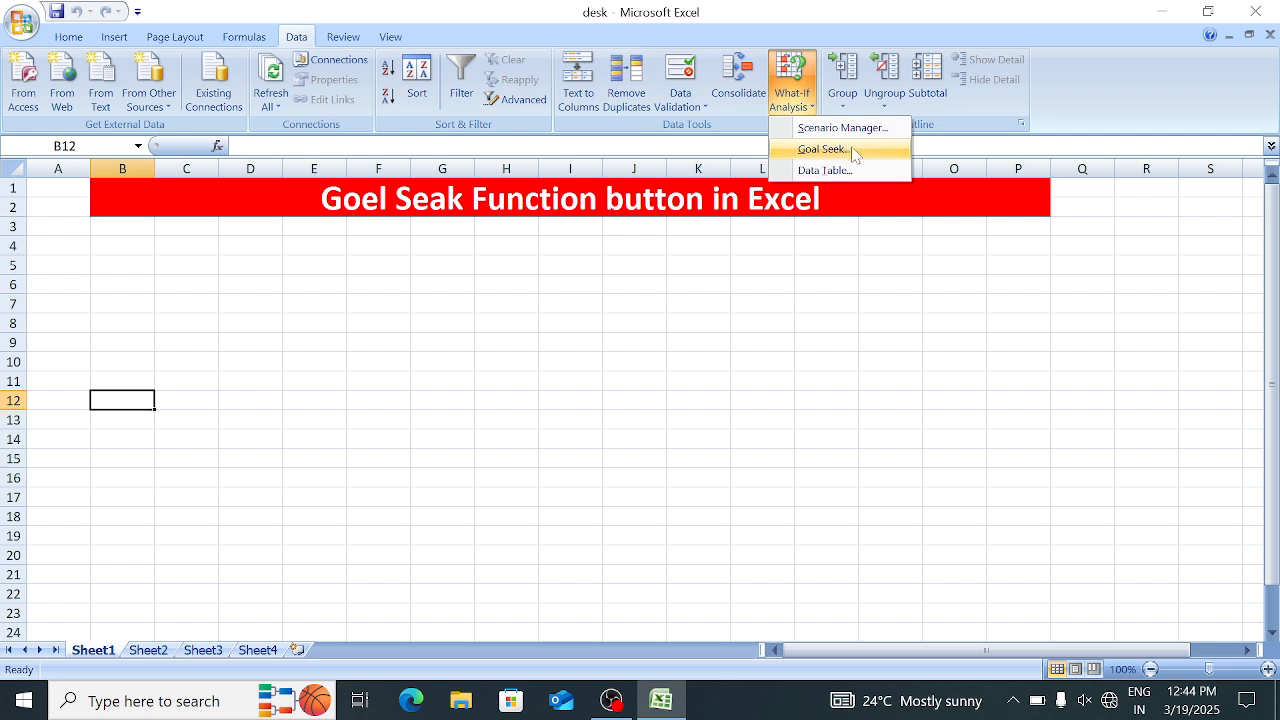
{"action": "left_click", "coordinate": [400, 218]}
Enter the column headers Name, Hindi, Eng and Math in cells B5 to E5
{"action": "left_click", "coordinate": [194, 288]}
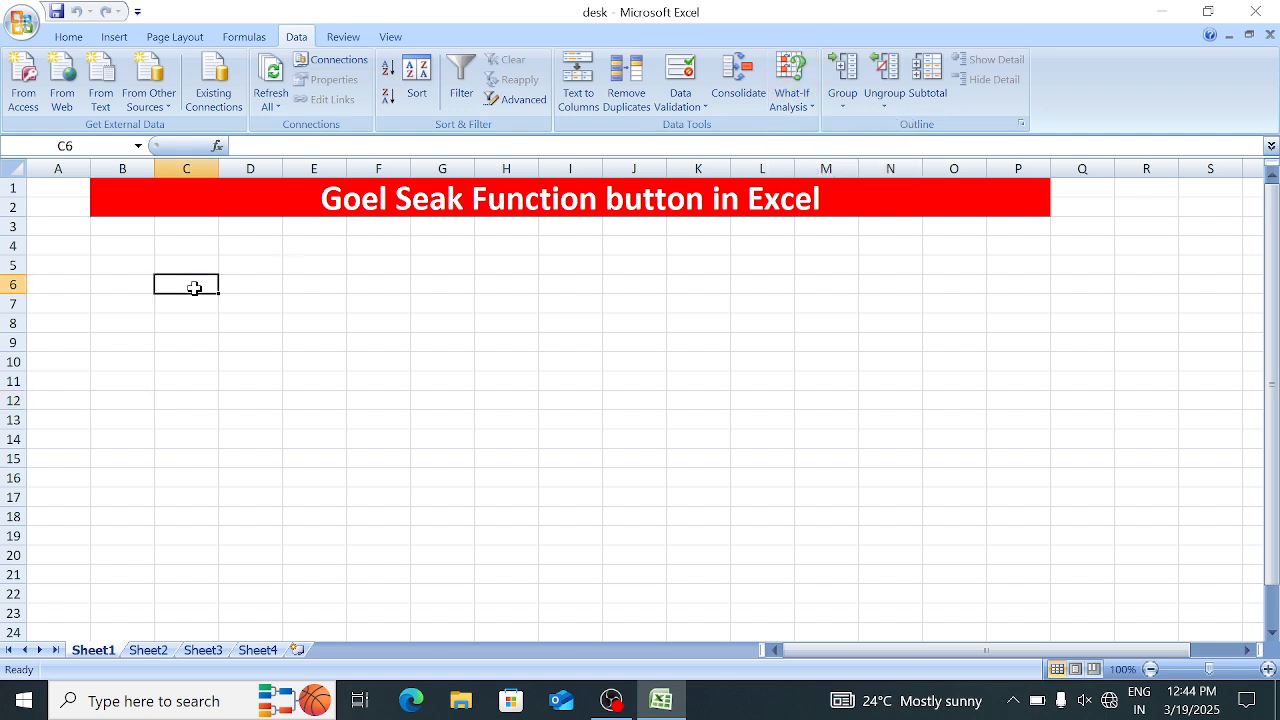
{"action": "key", "text": "Up"}
{"action": "key", "text": "Left"}
{"action": "type", "text": "Name"}
{"action": "key", "text": "Tab"}
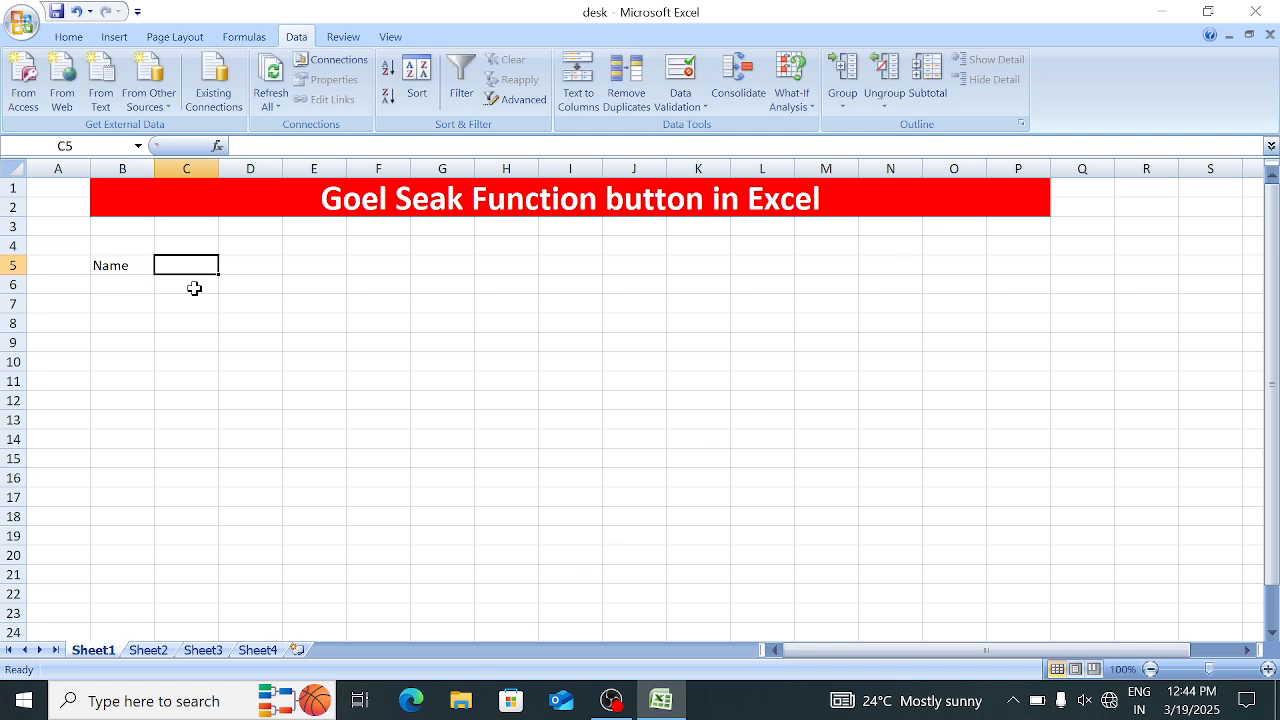
{"action": "type", "text": "Hindi"}
{"action": "key", "text": "Tab"}
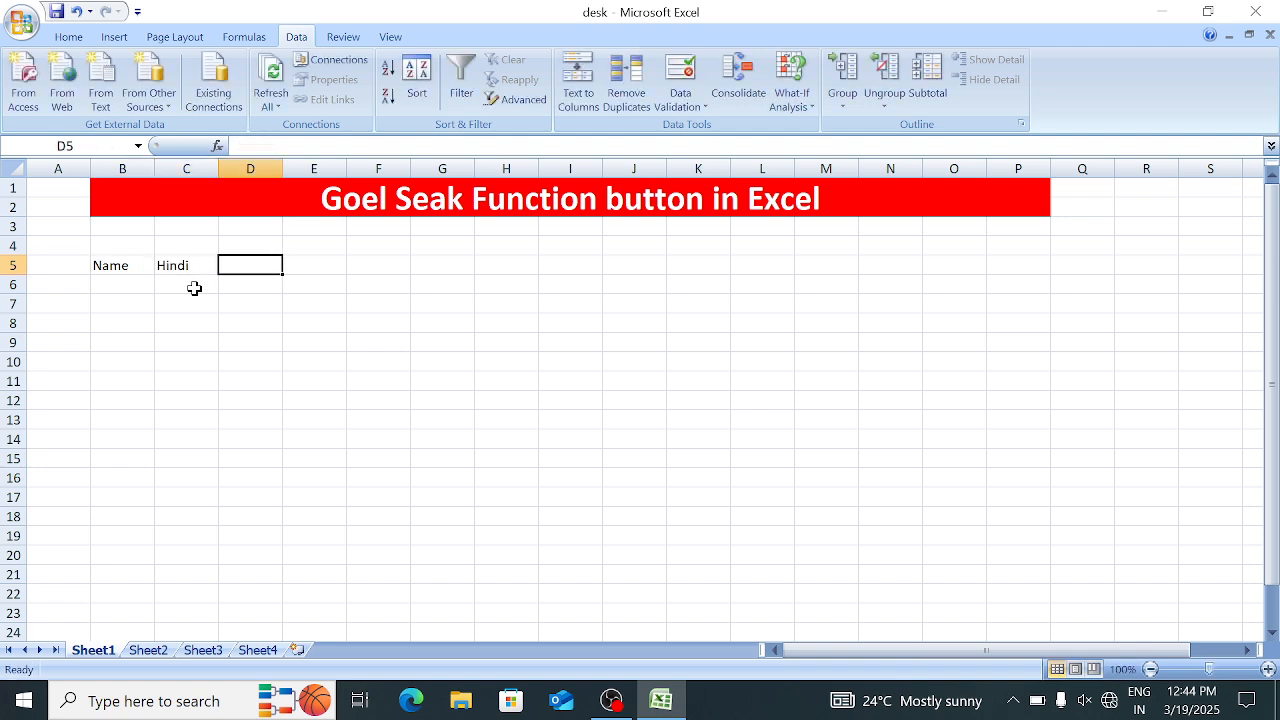
{"action": "type", "text": "Eng"}
{"action": "key", "text": "Tab"}
{"action": "type", "text": "Math"}
{"action": "key", "text": "Tab"}
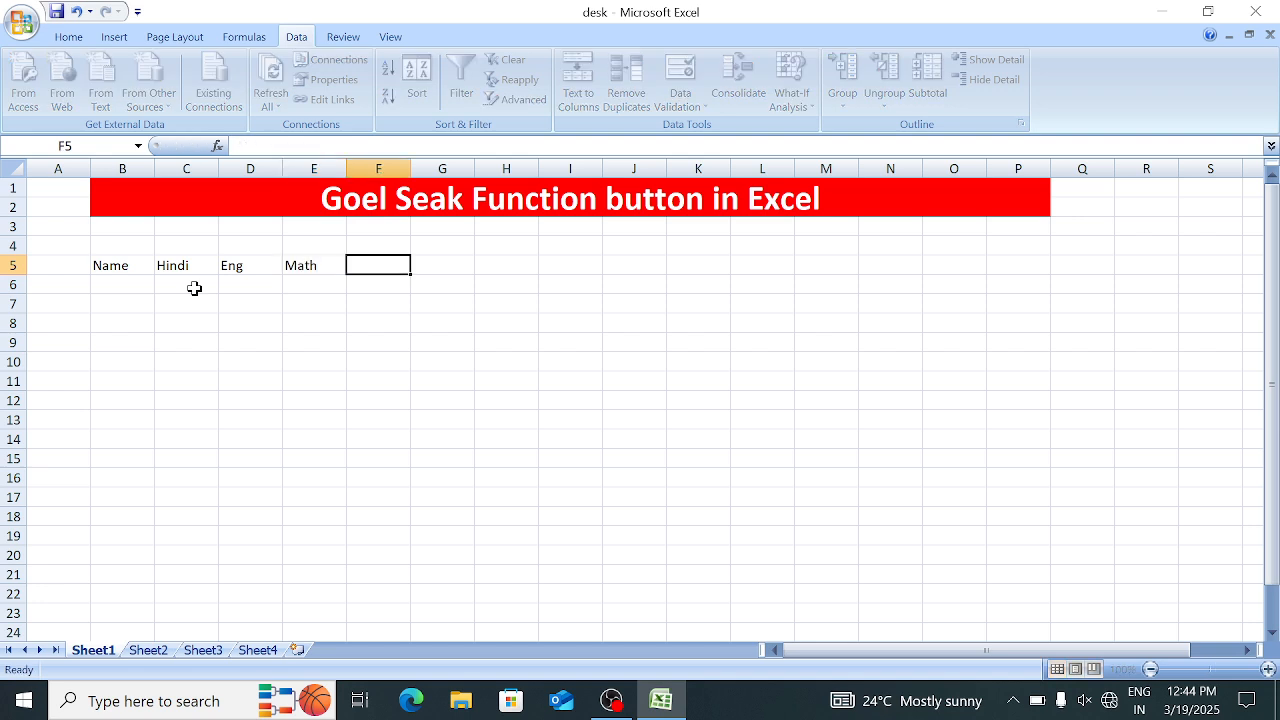
Continue the header row with Science, SST, Total and Per in cells F5 to I5
{"action": "type", "text": "Science"}
{"action": "key", "text": "Tab"}
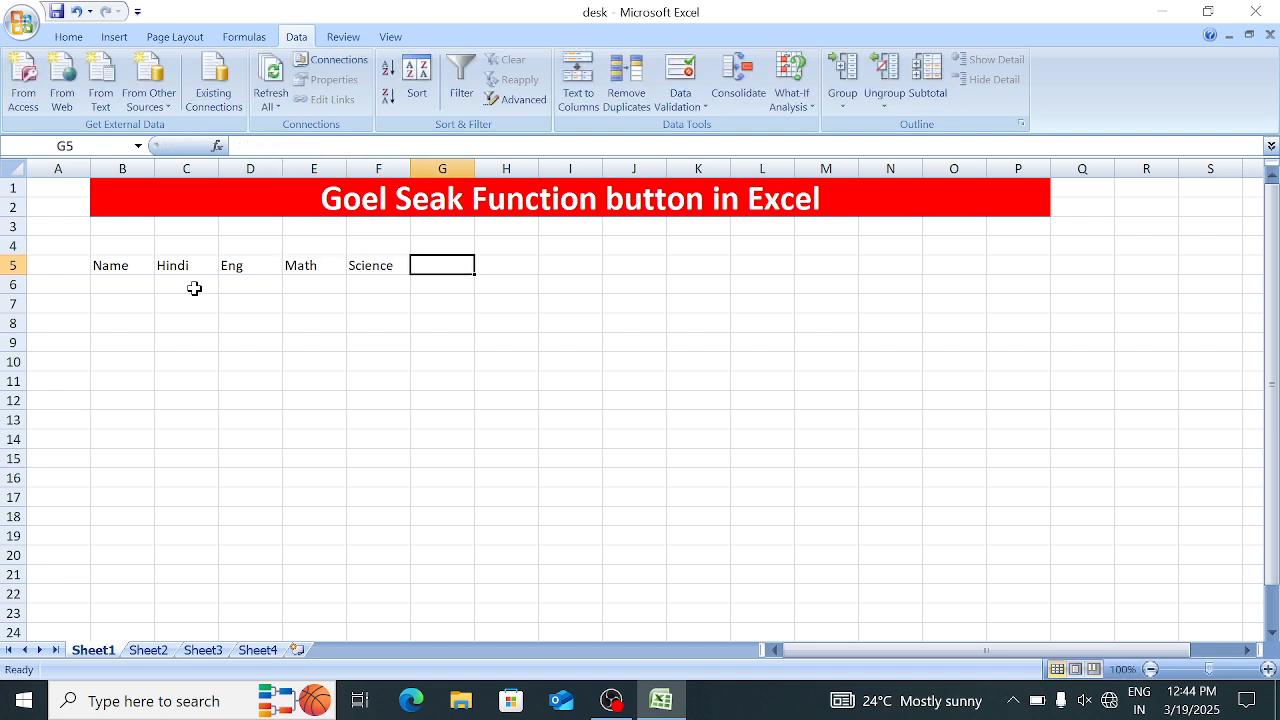
{"action": "type", "text": "SST"}
{"action": "key", "text": "Tab"}
{"action": "type", "text": "Total"}
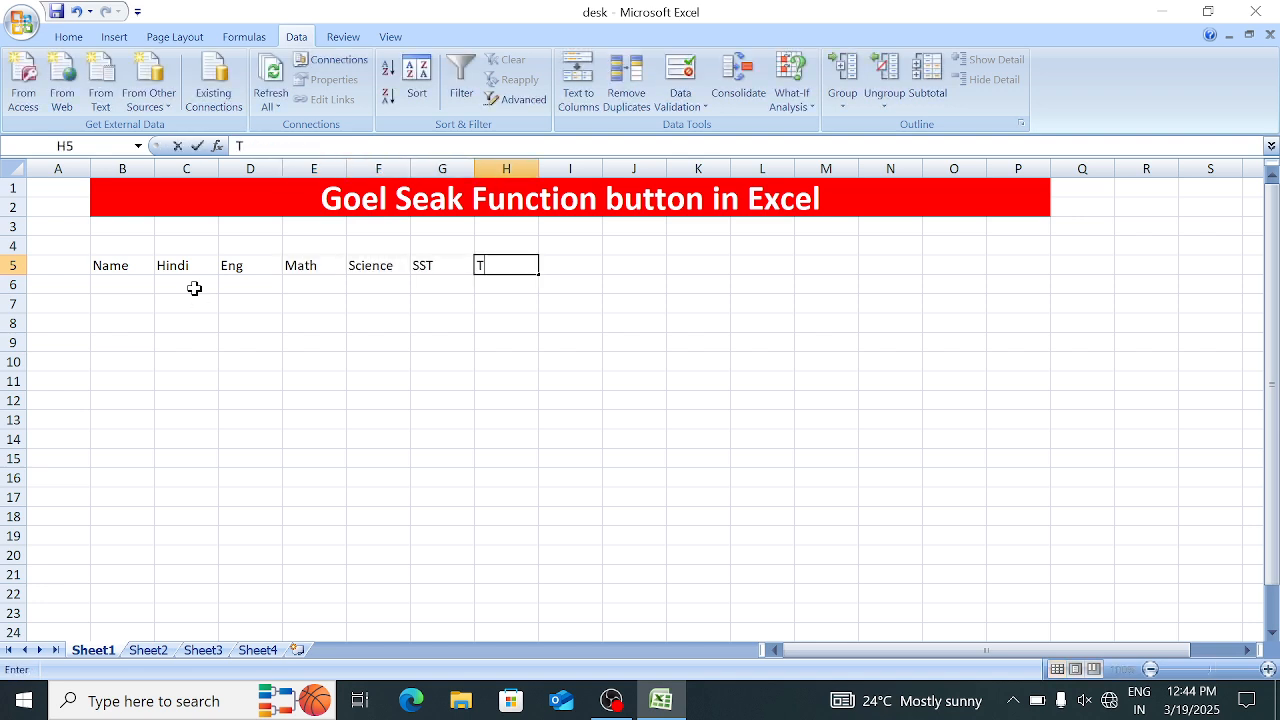
{"action": "key", "text": "Tab"}
{"action": "type", "text": "Per"}
{"action": "key", "text": "Return"}
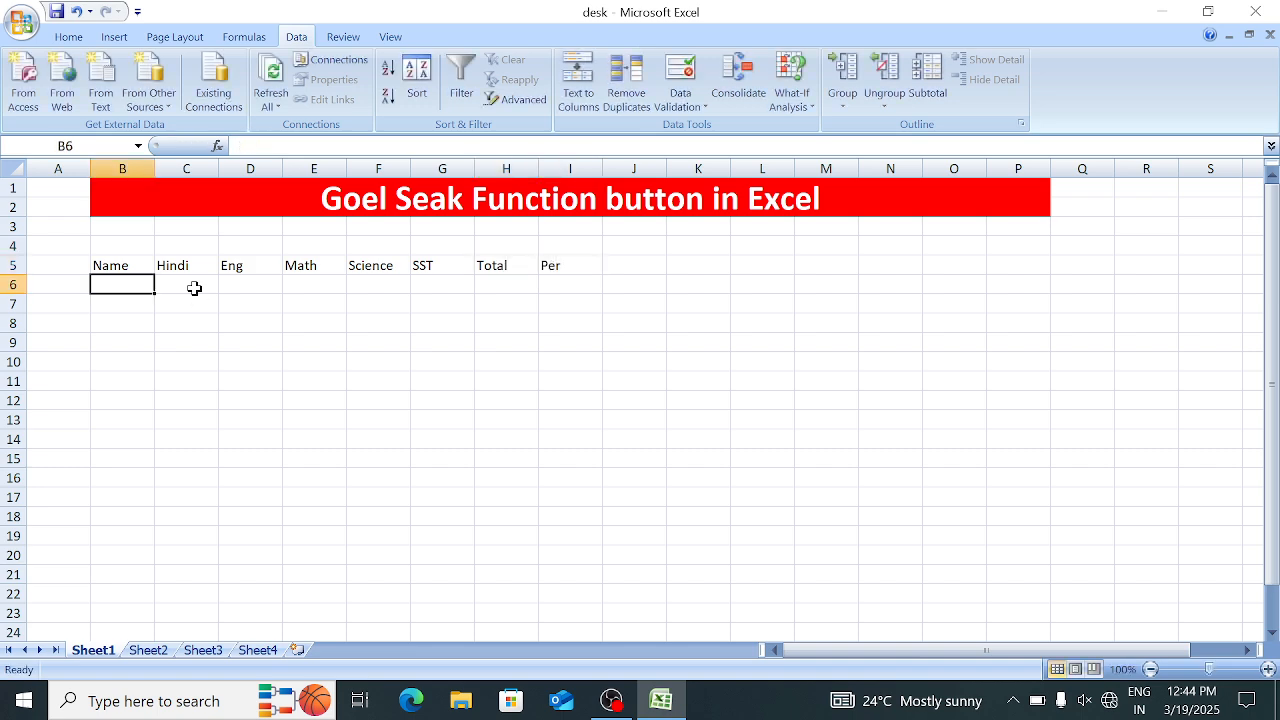
Fill in the student's name in B6 and a Hindi mark of 34 in C6
{"action": "type", "text": "jan"}
{"action": "key", "text": "Tab"}
{"action": "type", "text": "34"}
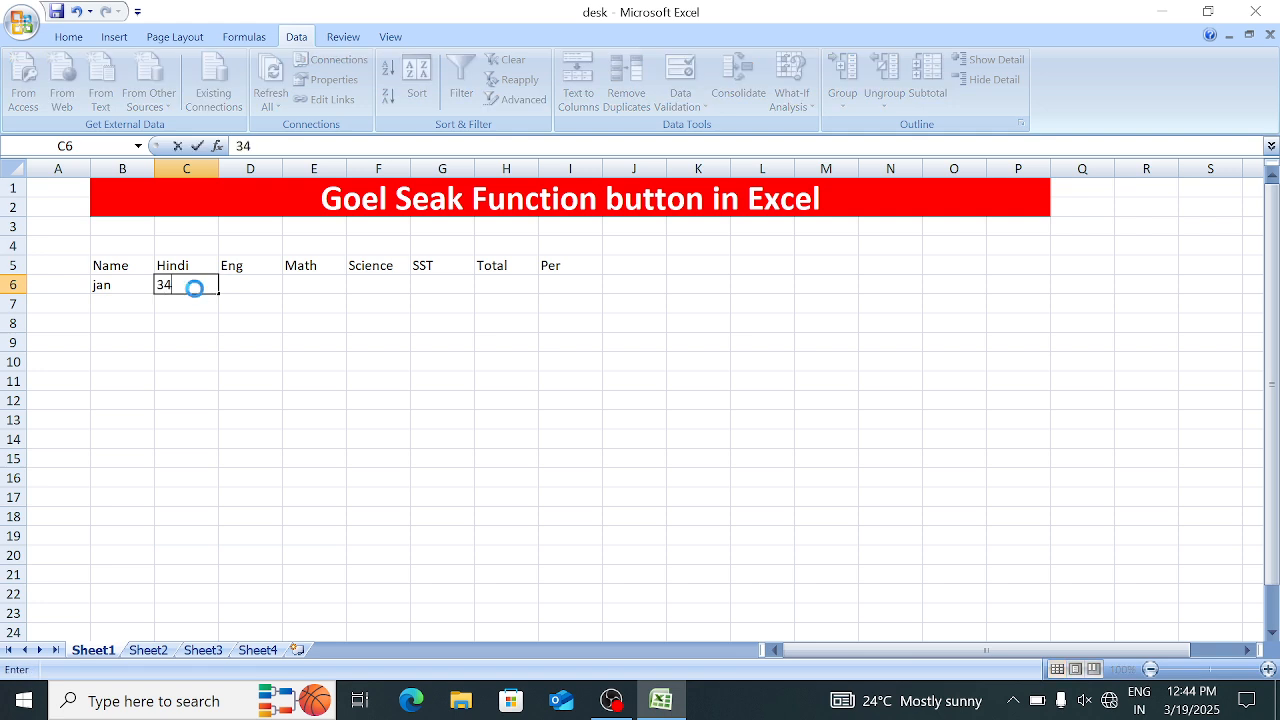
{"action": "key", "text": "Return"}
{"action": "type", "text": "5"}
{"action": "key", "text": "BackSpace"}
{"action": "key", "text": "BackSpace"}
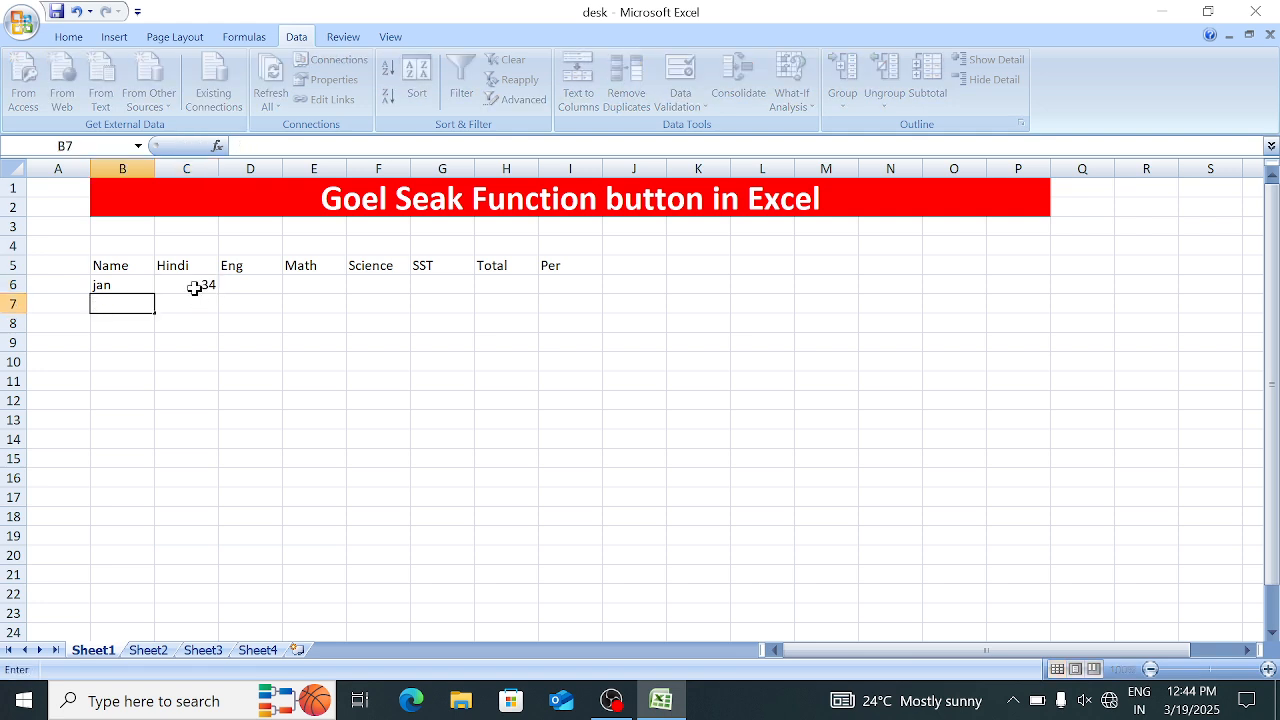
Enter the student's remaining marks in row 6: Eng 54, Math 33, Science 45 and SST 76
{"action": "key", "text": "Up"}
{"action": "key", "text": "Right"}
{"action": "key", "text": "Right"}
{"action": "type", "text": "54"}
{"action": "key", "text": "Tab"}
{"action": "type", "text": "33"}
{"action": "key", "text": "Tab"}
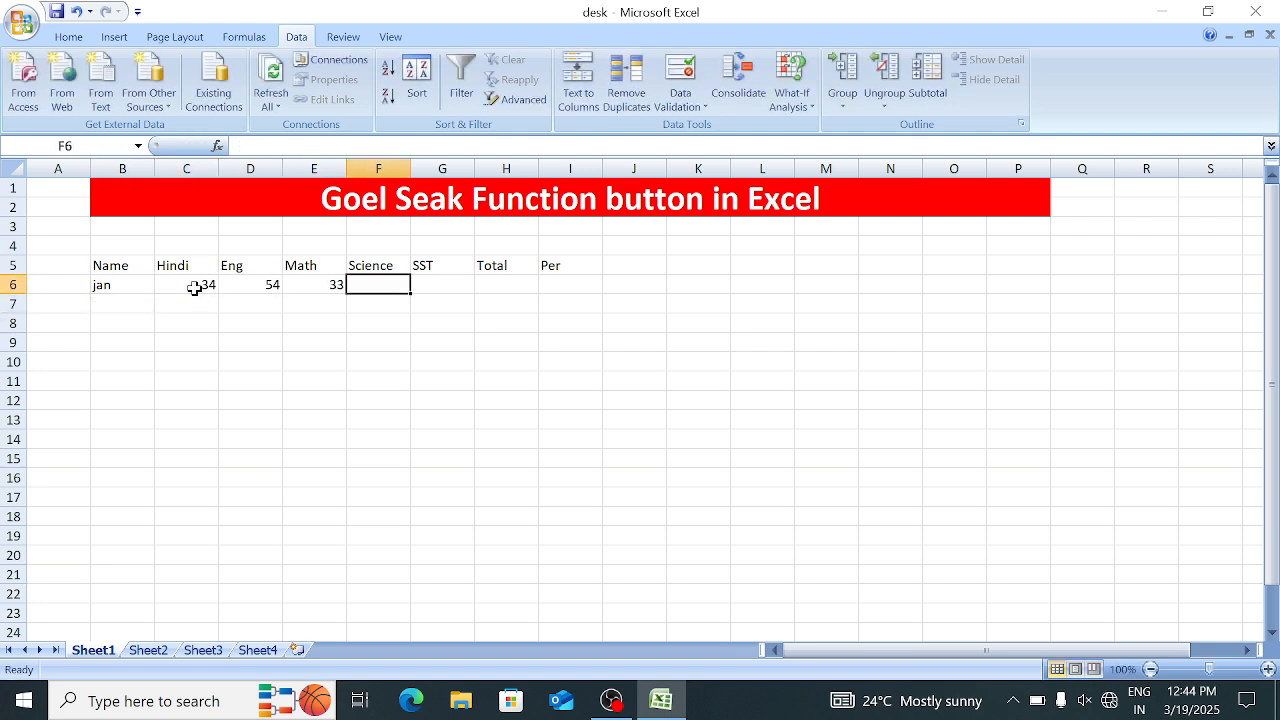
{"action": "type", "text": "45"}
{"action": "key", "text": "Tab"}
{"action": "type", "text": "76"}
{"action": "key", "text": "Tab"}
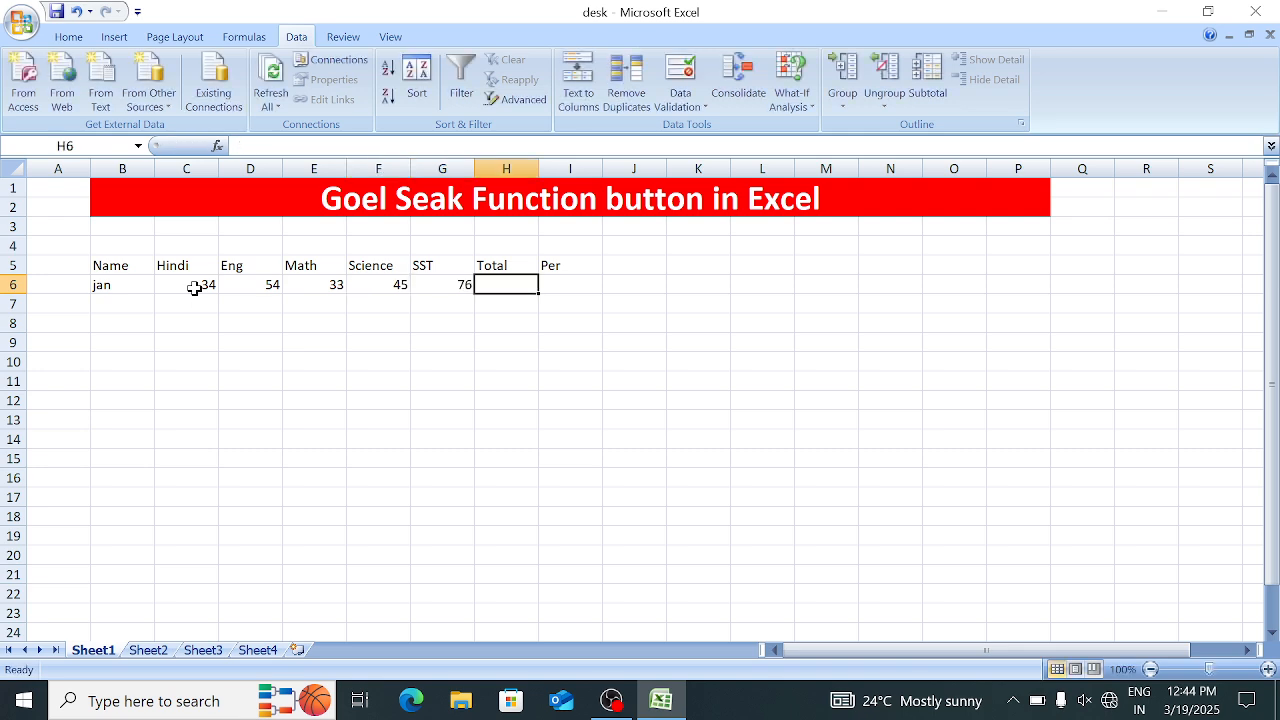
Calculate the Total in H6 with a SUM formula over the five marks in C6:G6
{"action": "type", "text": "=SUM("}
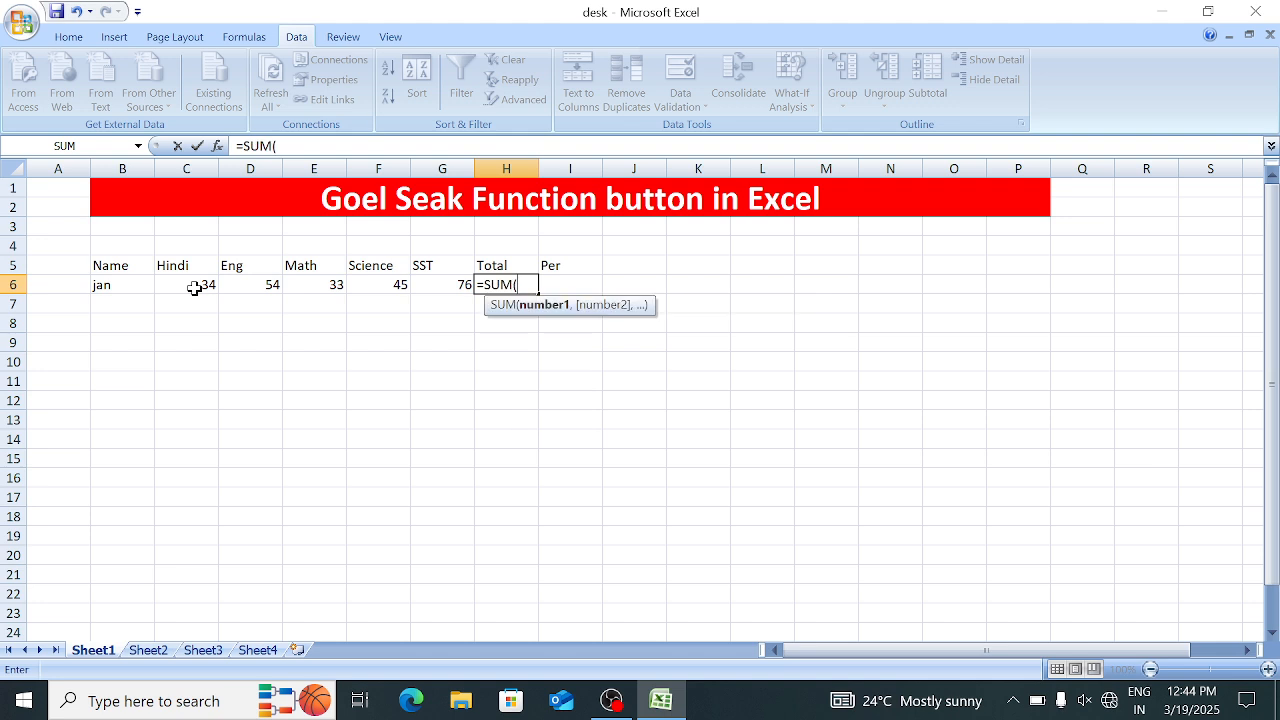
{"action": "left_click_drag", "start_coordinate": [192, 284], "coordinate": [422, 284]}
{"action": "type", "text": ")"}
{"action": "key", "text": "Return"}
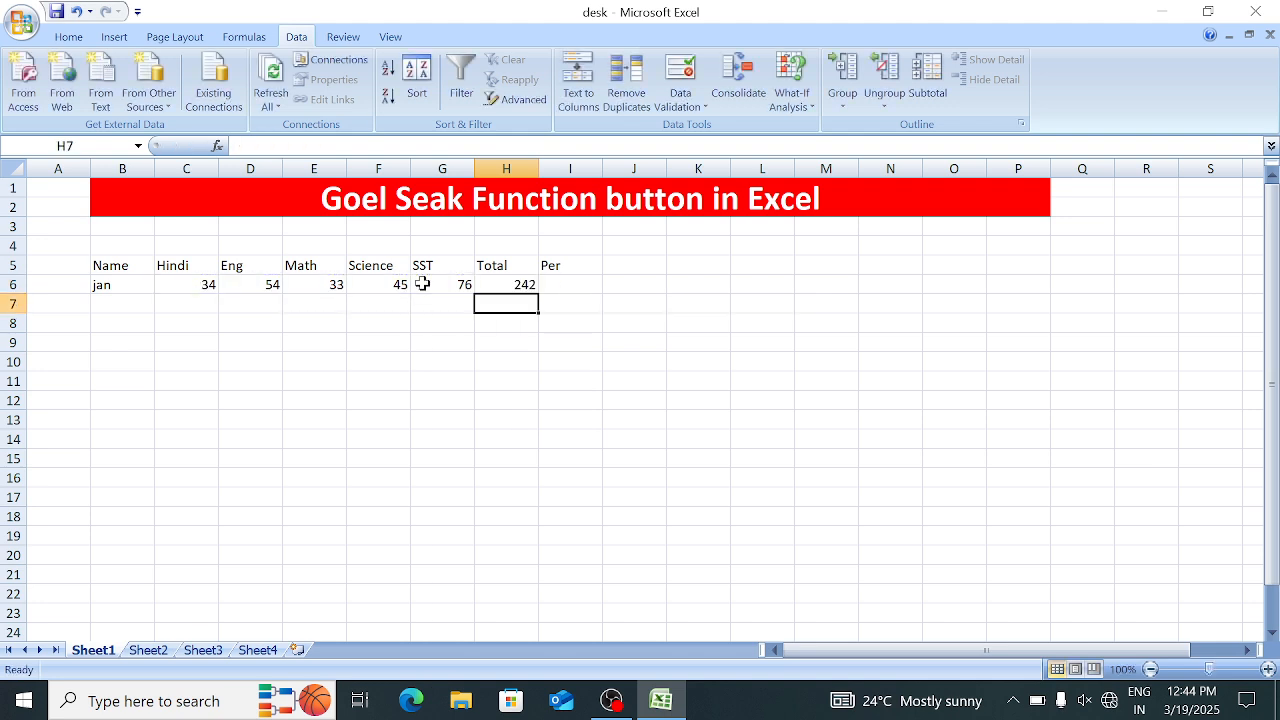
Calculate the percentage in I6 with the formula =H6/5
{"action": "key", "text": "Up"}
{"action": "key", "text": "Right"}
{"action": "type", "text": "="}
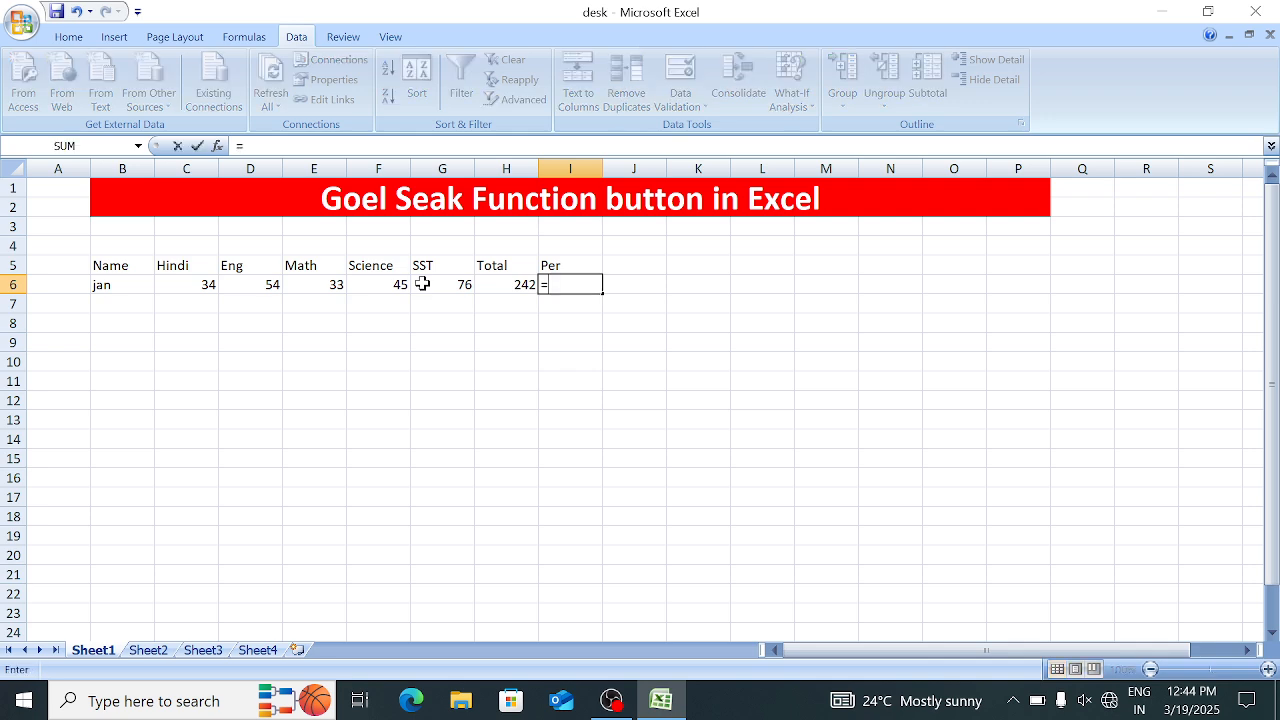
{"action": "left_click", "coordinate": [507, 282]}
{"action": "type", "text": "/5"}
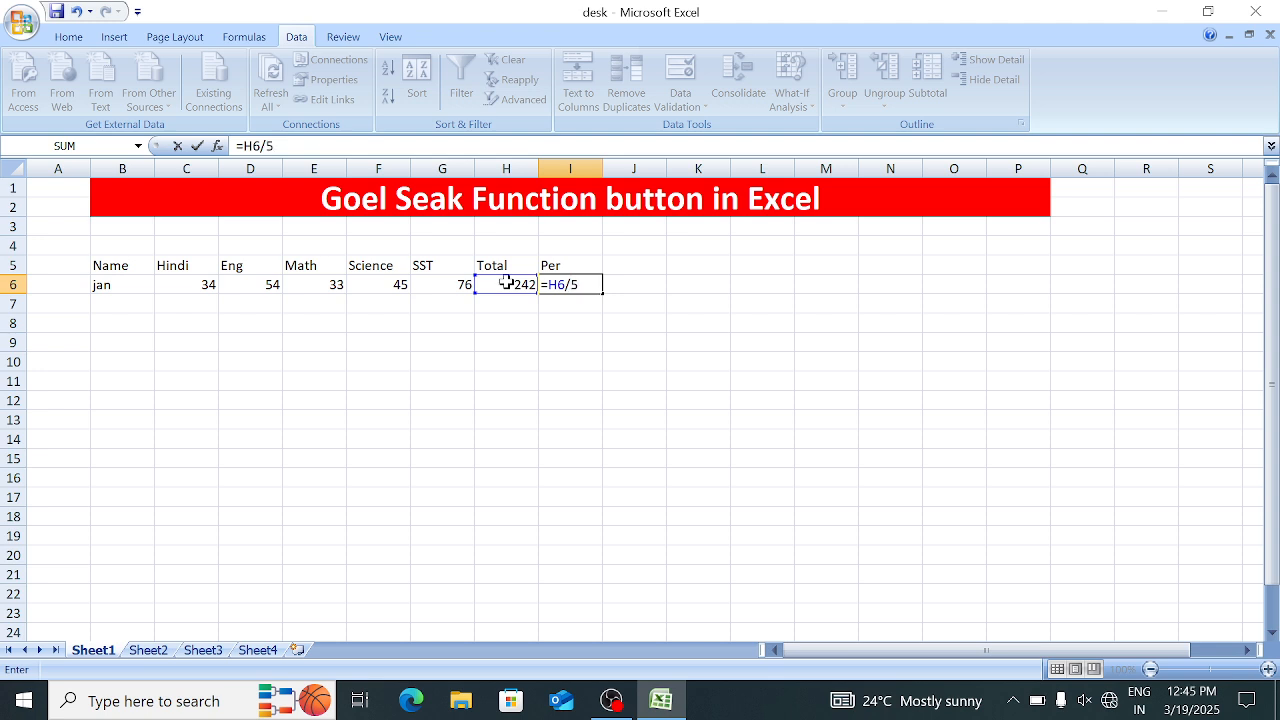
{"action": "key", "text": "Return"}
Format the whole marks table B5:I6 with all borders, bold text and centred alignment
{"action": "key", "text": "Up"}
{"action": "key", "text": "ctrl+Left"}
{"action": "key", "text": "Up"}
{"action": "key", "text": "ctrl+a"}
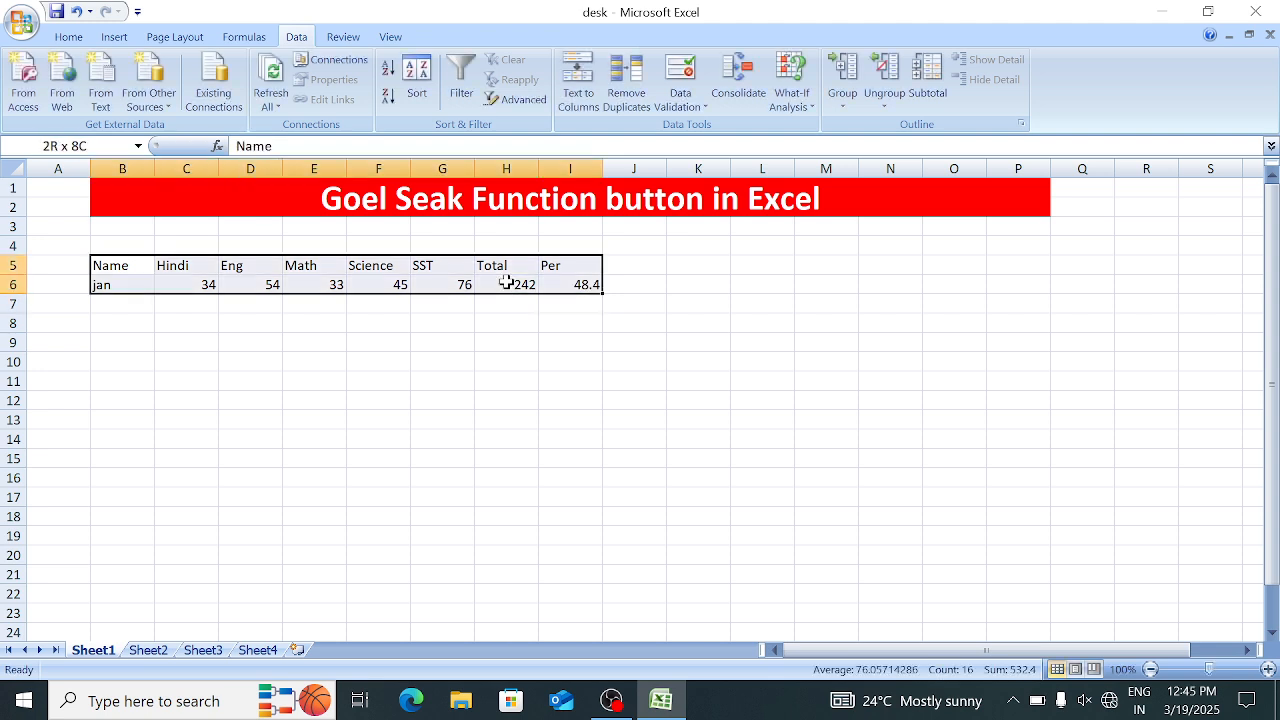
{"action": "key", "text": "alt+h"}
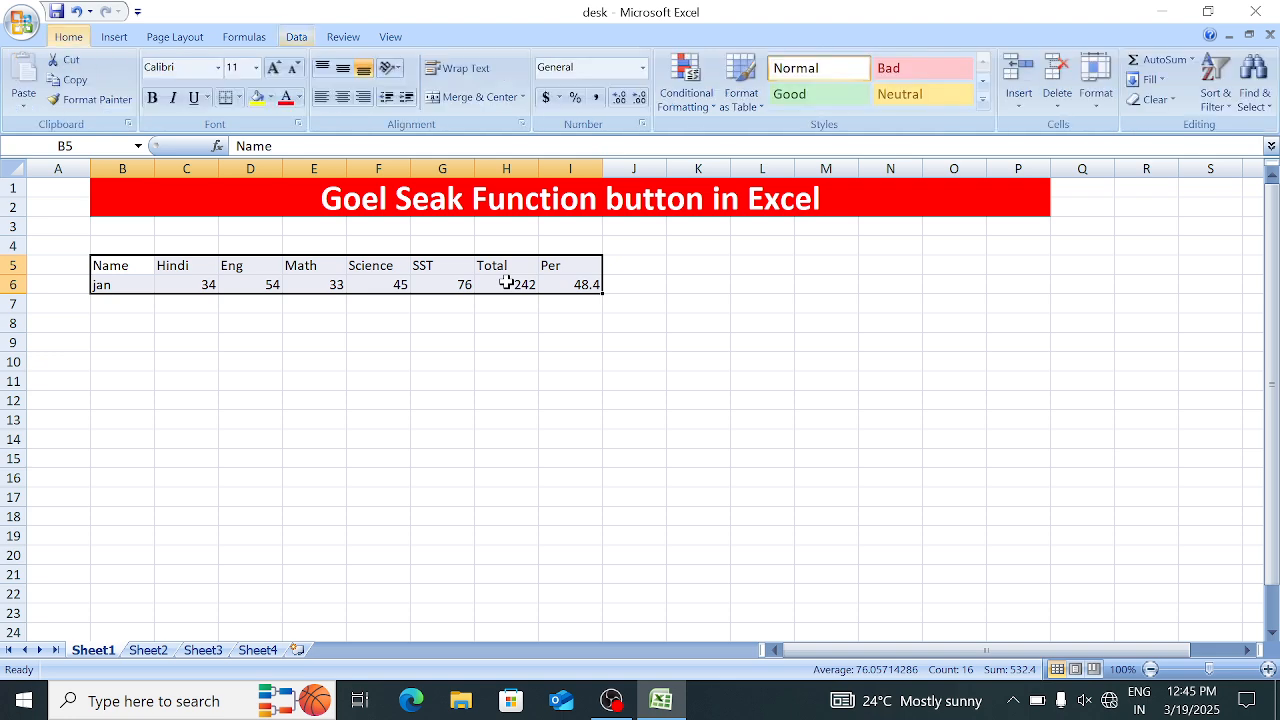
{"action": "key", "text": "b"}
{"action": "key", "text": "a"}
{"action": "key", "text": "ctrl+b"}
{"action": "key", "text": "alt+h"}
{"action": "key", "text": "a"}
{"action": "key", "text": "c"}
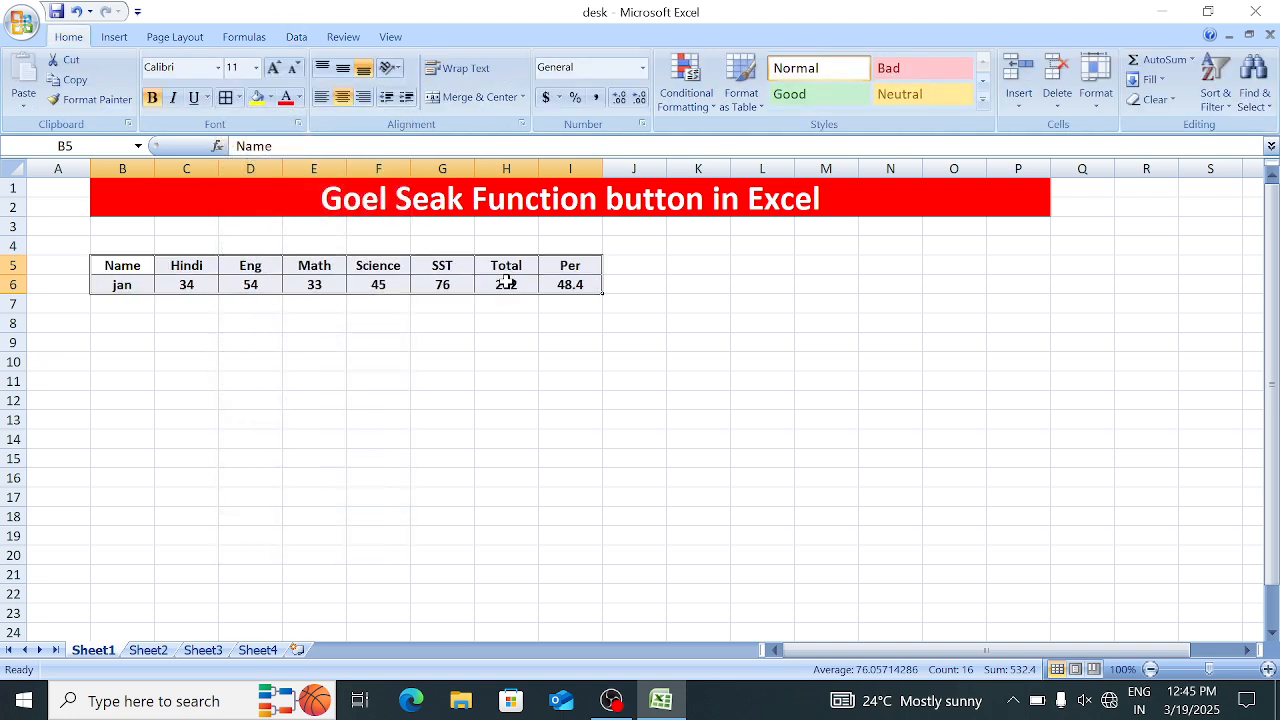
Clear the Math mark in cell E6
{"action": "left_click", "coordinate": [336, 288]}
{"action": "key", "text": "Delete"}
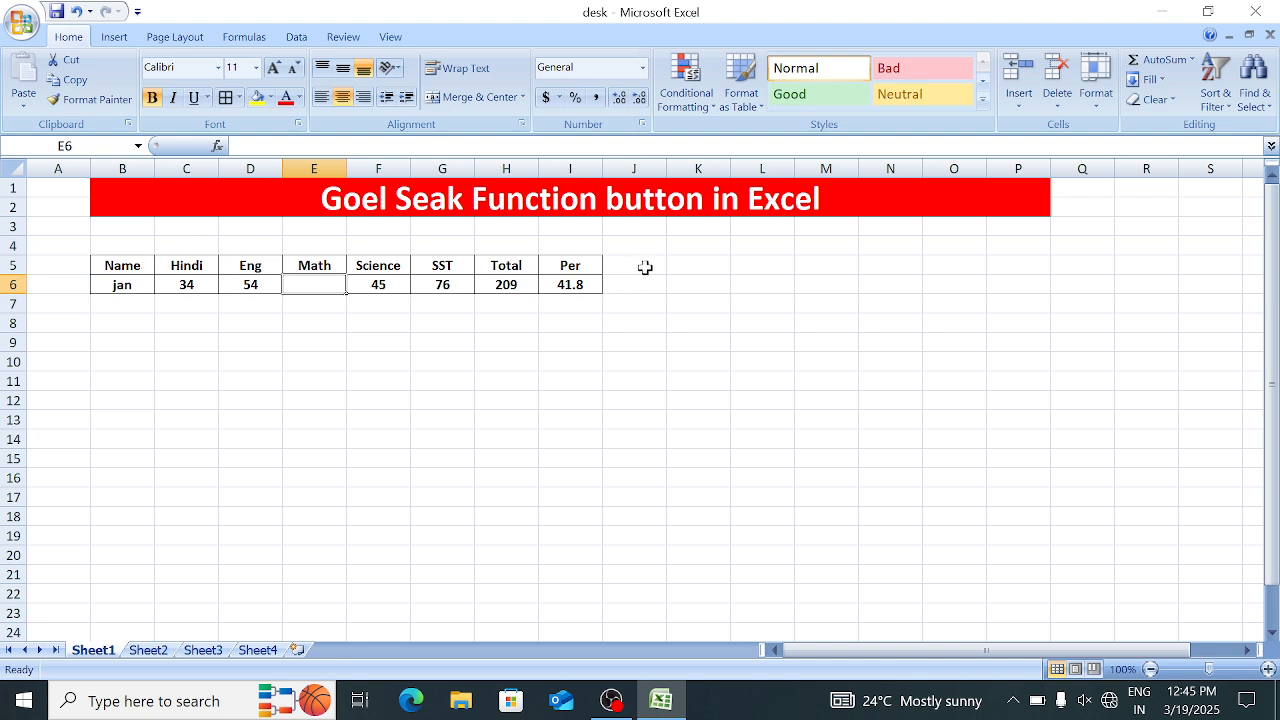
{"action": "left_click", "coordinate": [588, 285]}
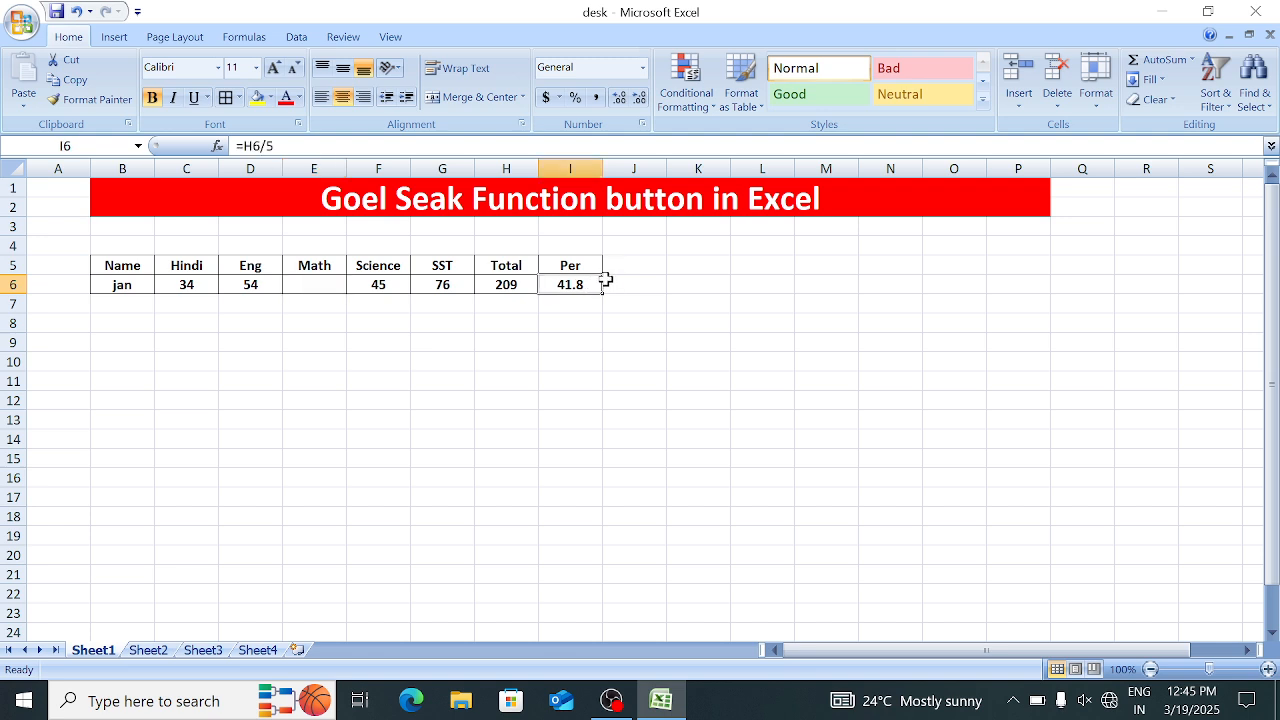
{"action": "left_click", "coordinate": [330, 291]}
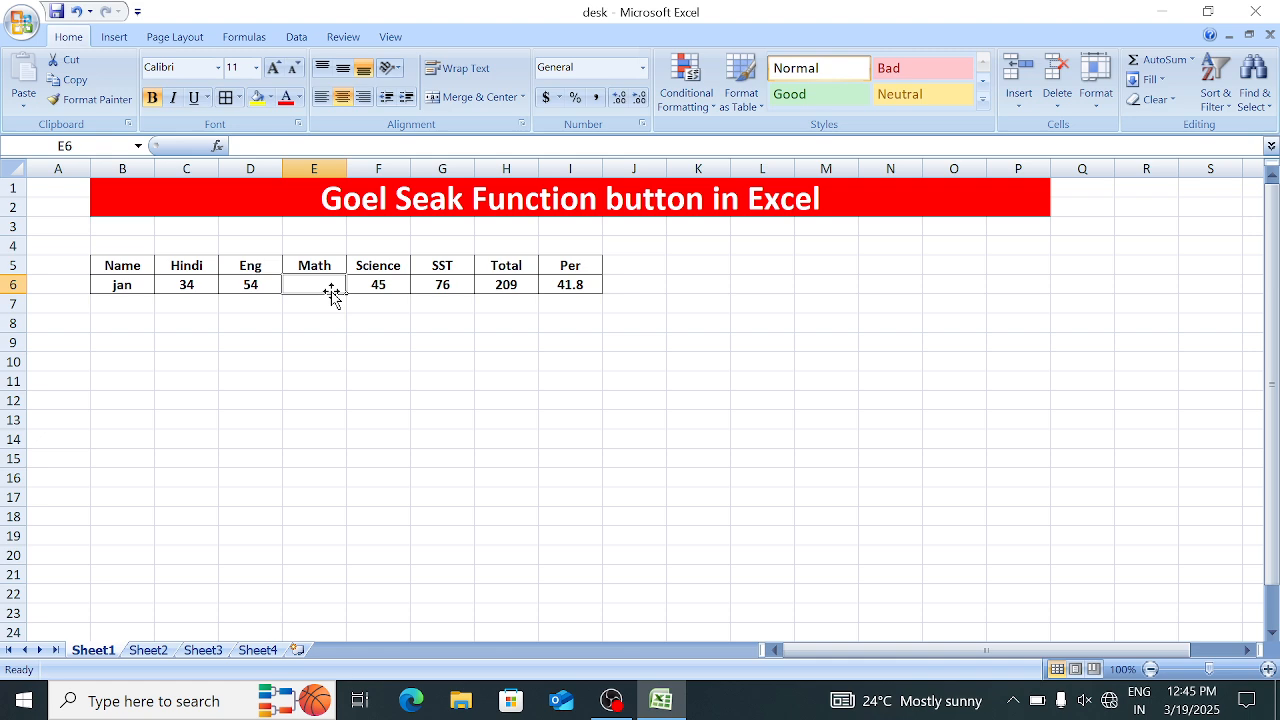
{"action": "left_click", "coordinate": [590, 287]}
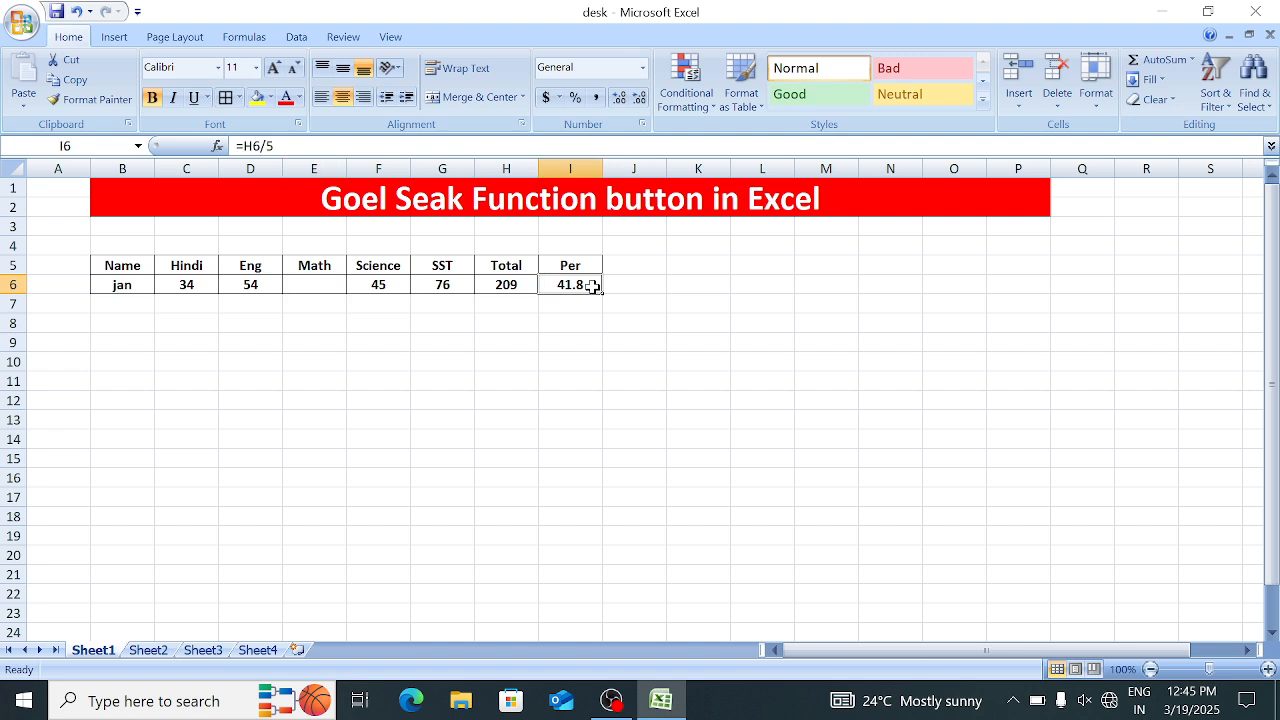
{"action": "left_click", "coordinate": [624, 342]}
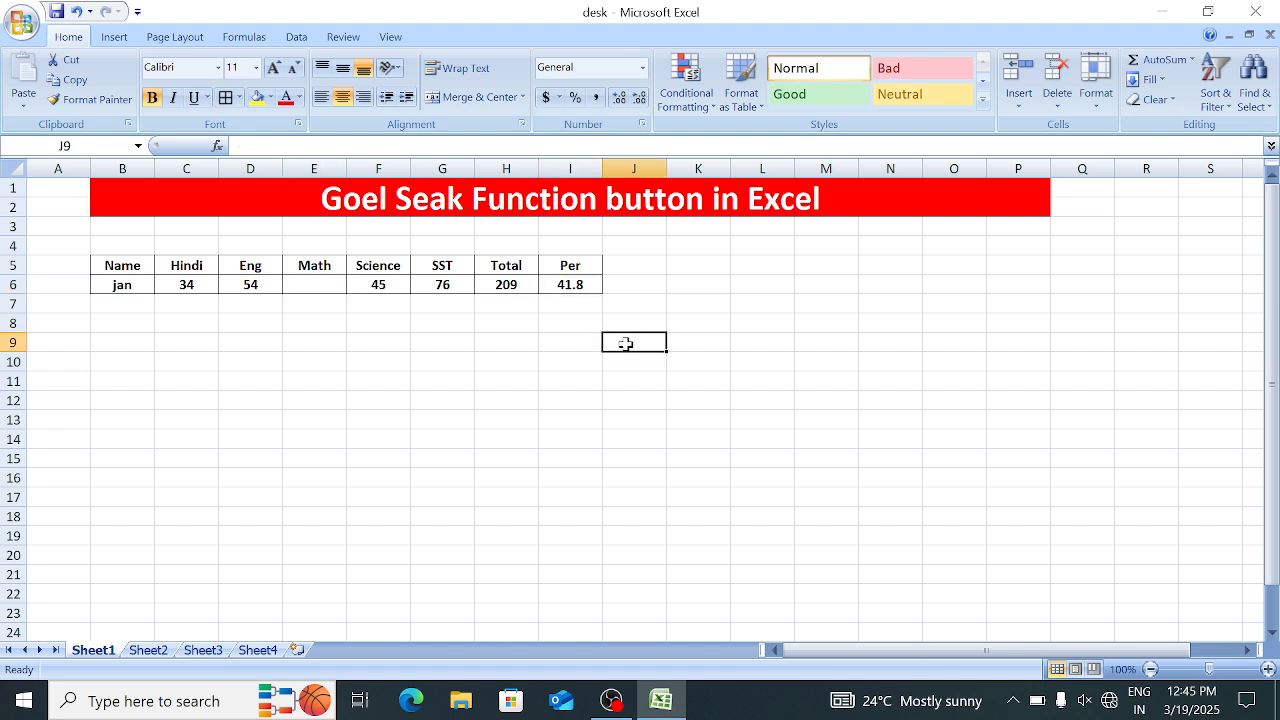
Try Goal Seek with I6 as the set cell, 50 as the target value and E6 as the changing cell, and cancel the solution
{"action": "left_click", "coordinate": [292, 40]}
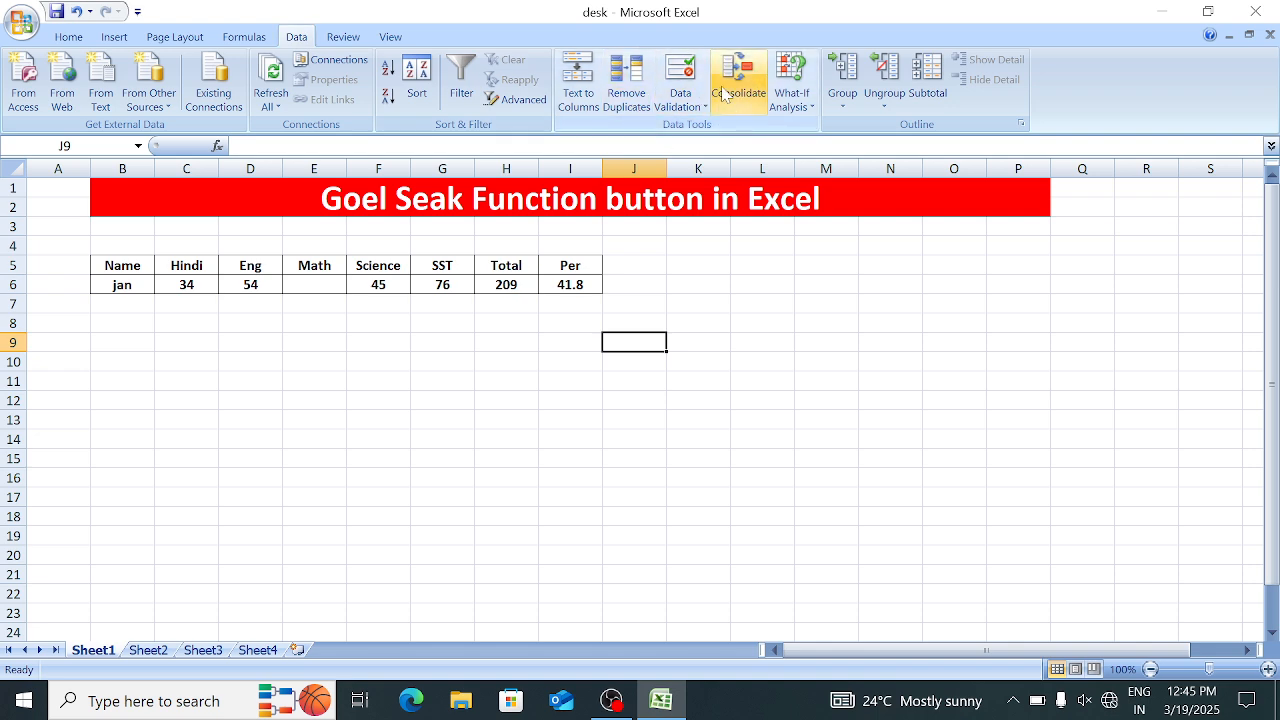
{"action": "left_click", "coordinate": [791, 100]}
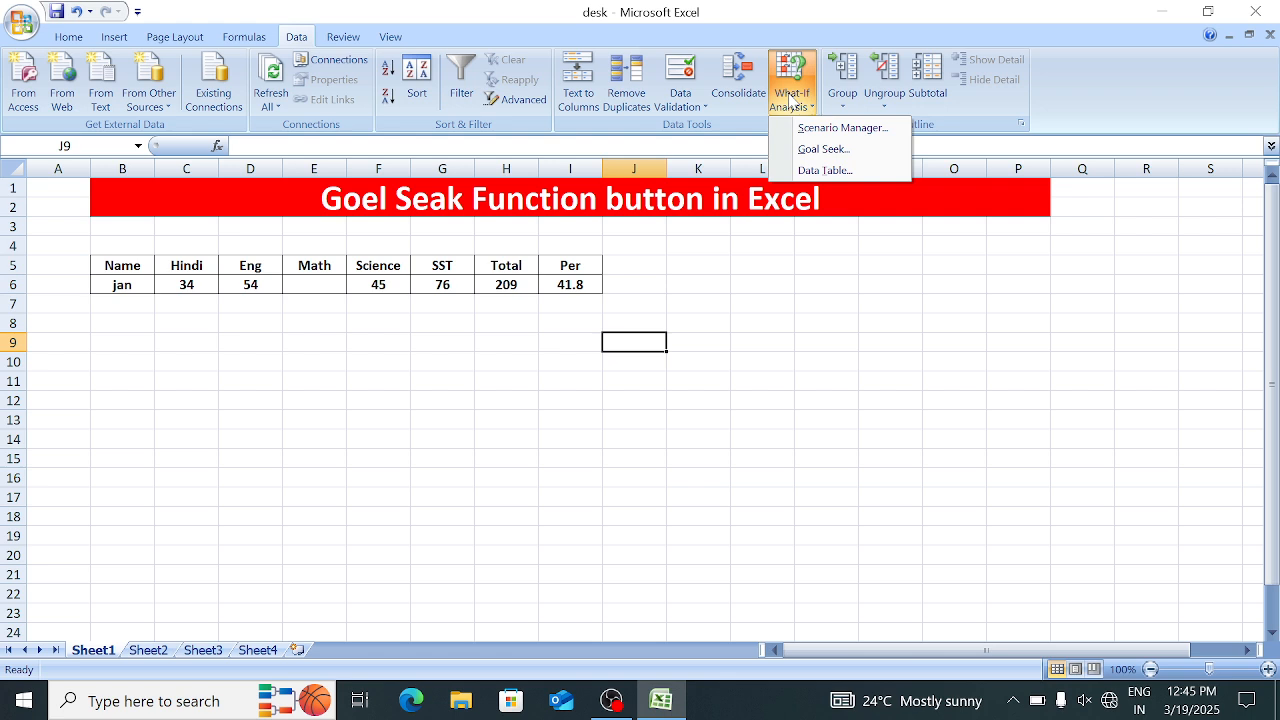
{"action": "left_click", "coordinate": [849, 151]}
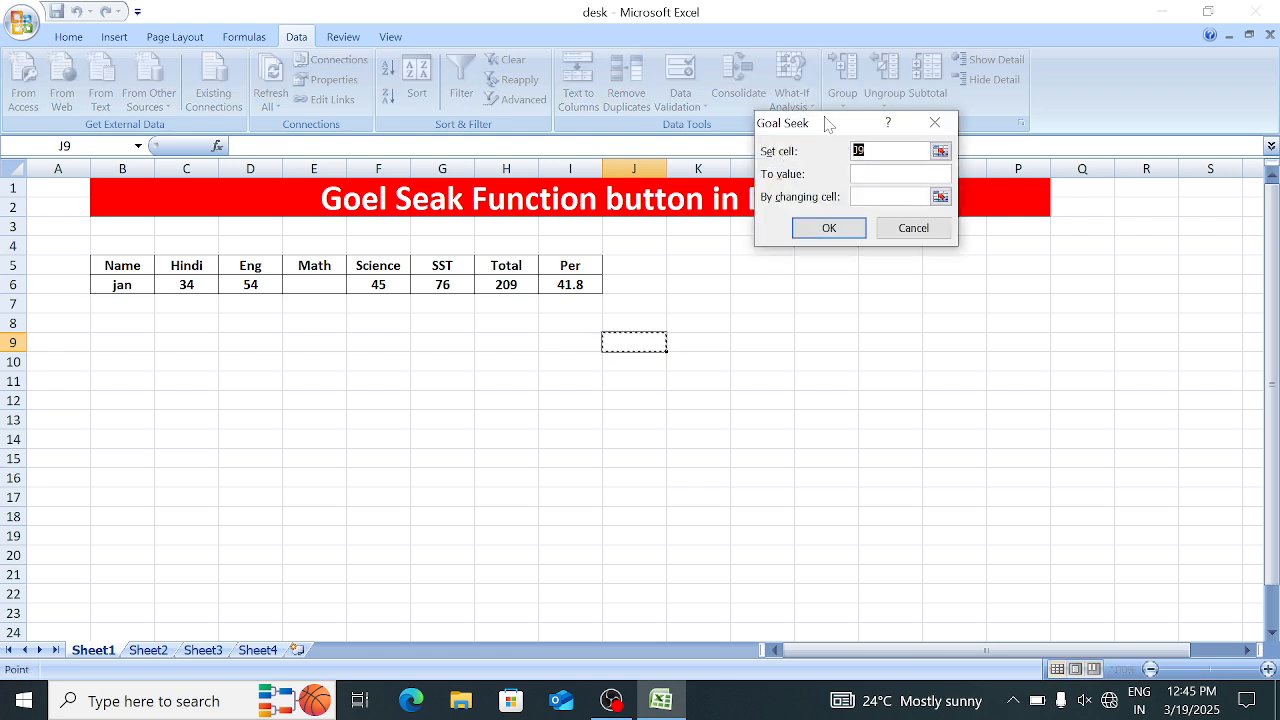
{"action": "left_click_drag", "start_coordinate": [826, 122], "coordinate": [823, 292]}
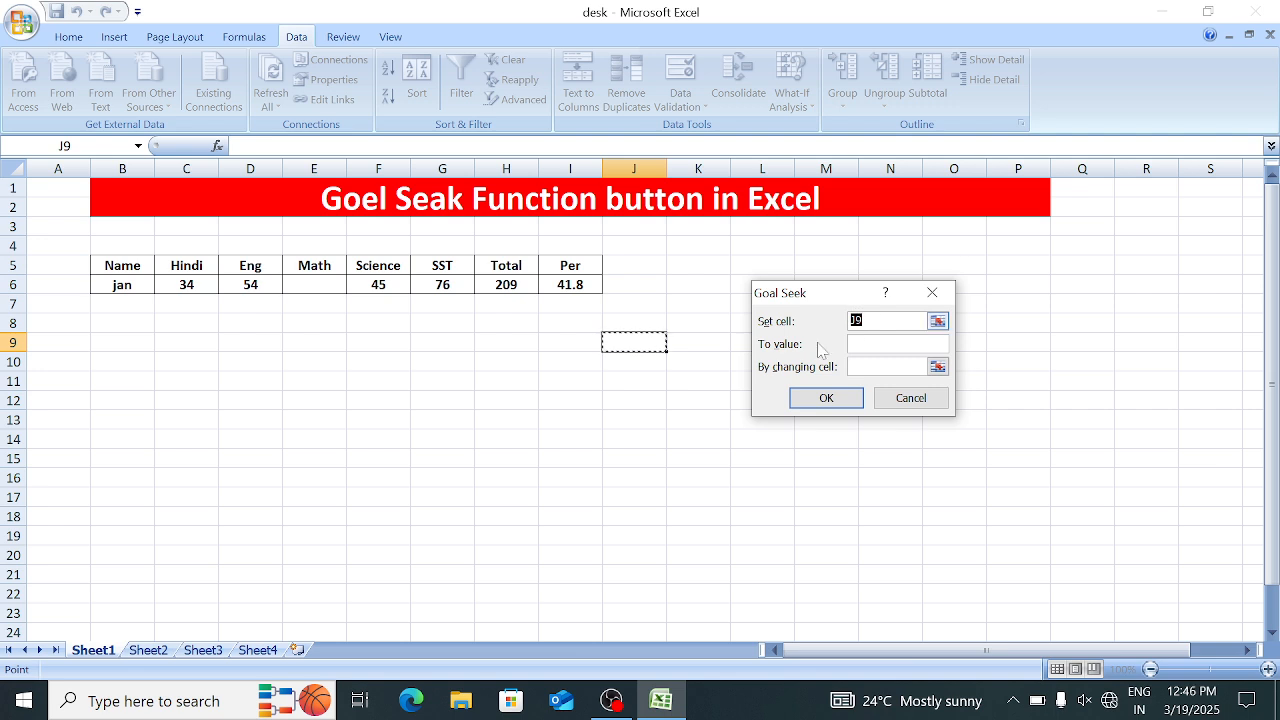
{"action": "left_click", "coordinate": [583, 285]}
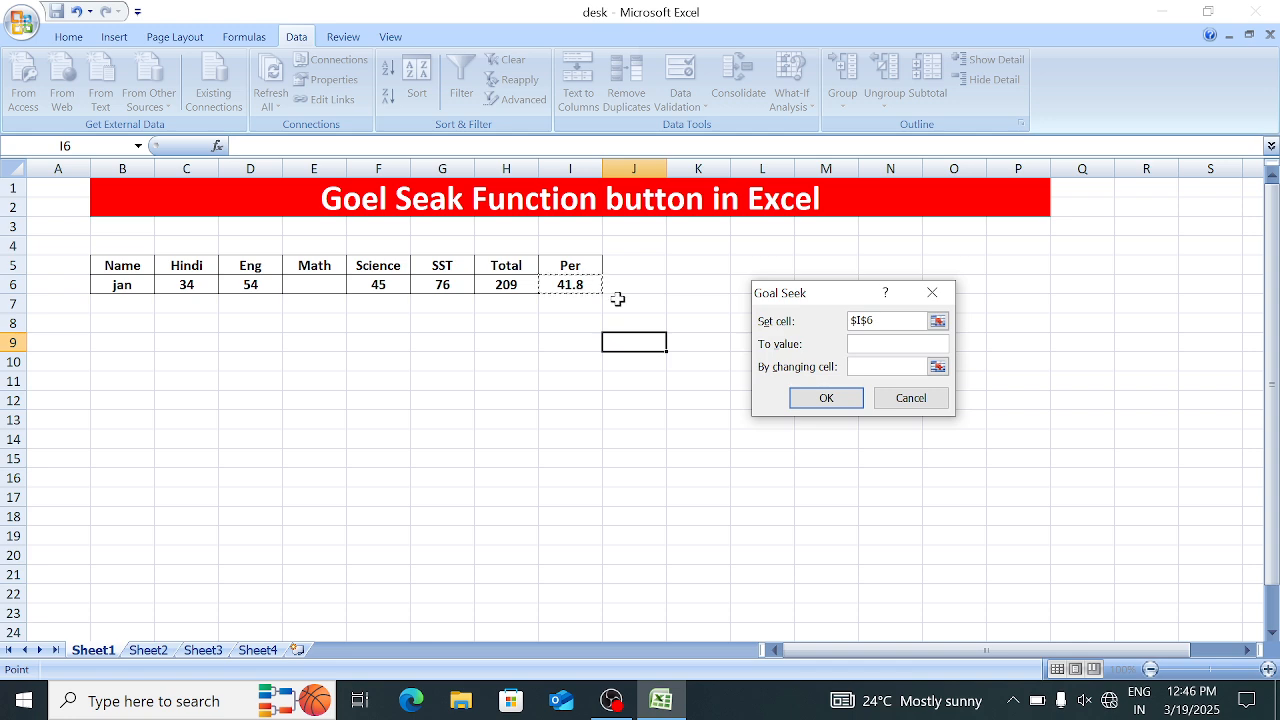
{"action": "left_click", "coordinate": [871, 350]}
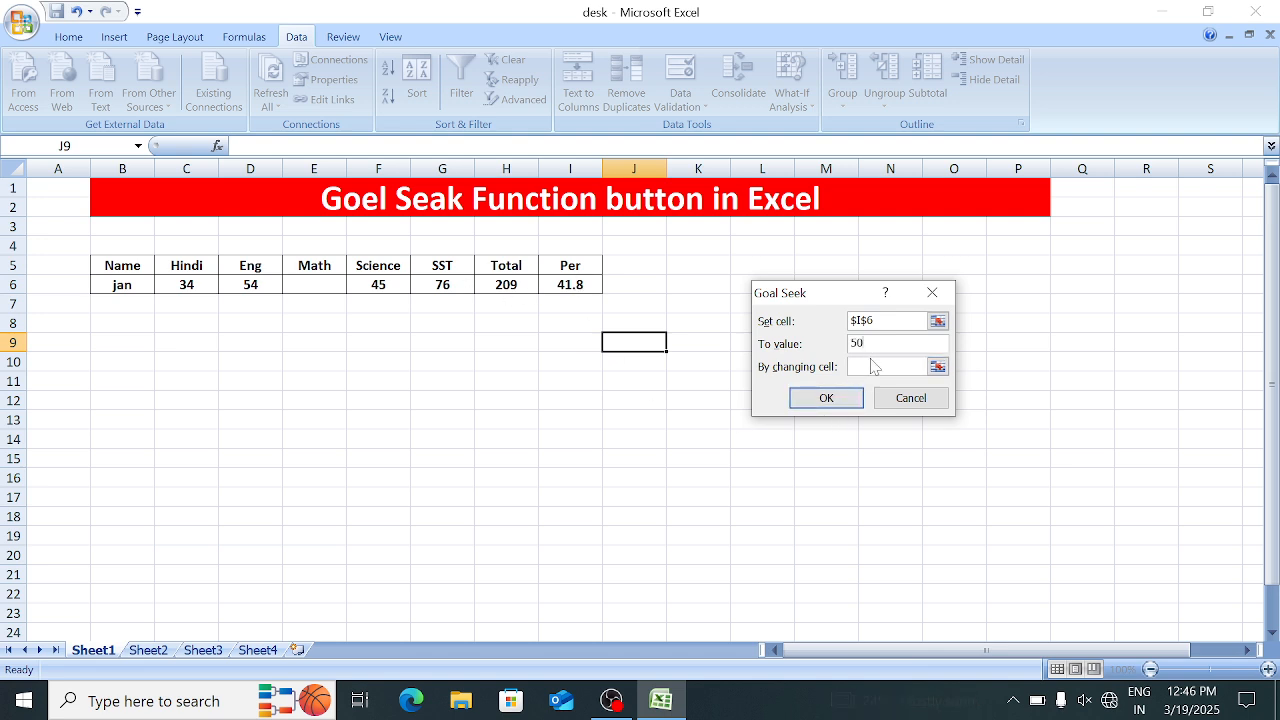
{"action": "left_click", "coordinate": [326, 286]}
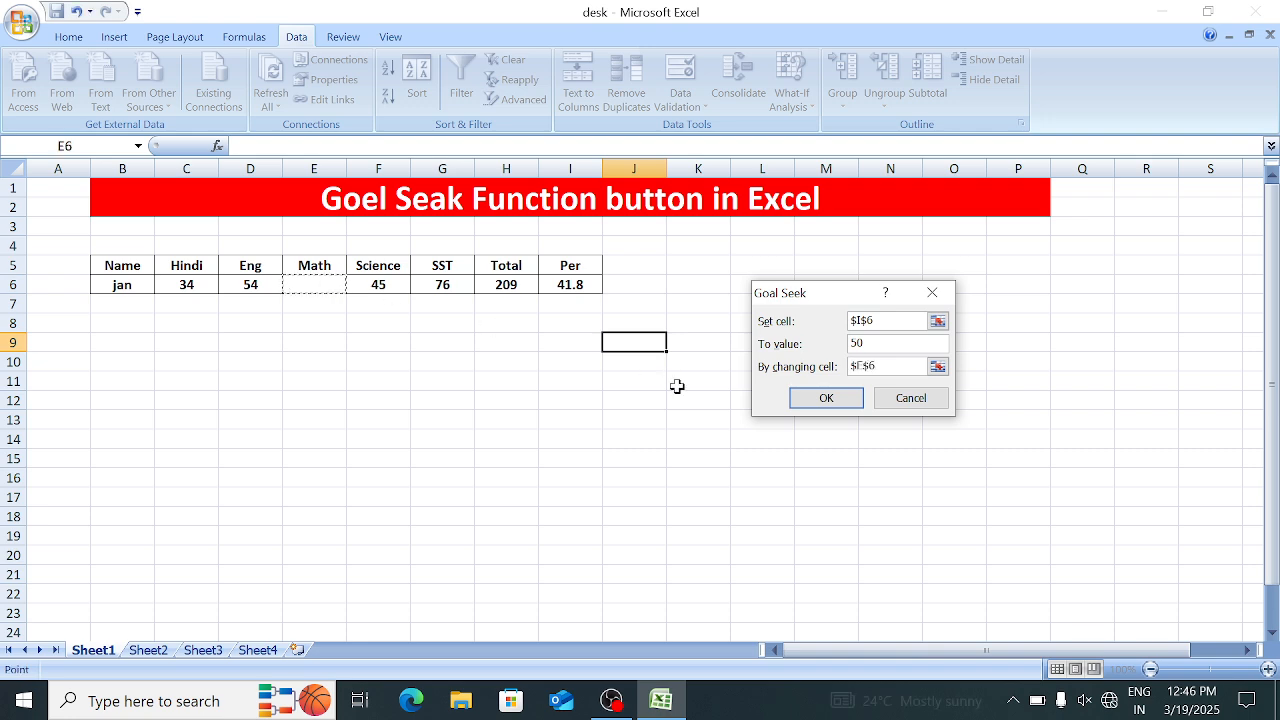
{"action": "left_click", "coordinate": [815, 400]}
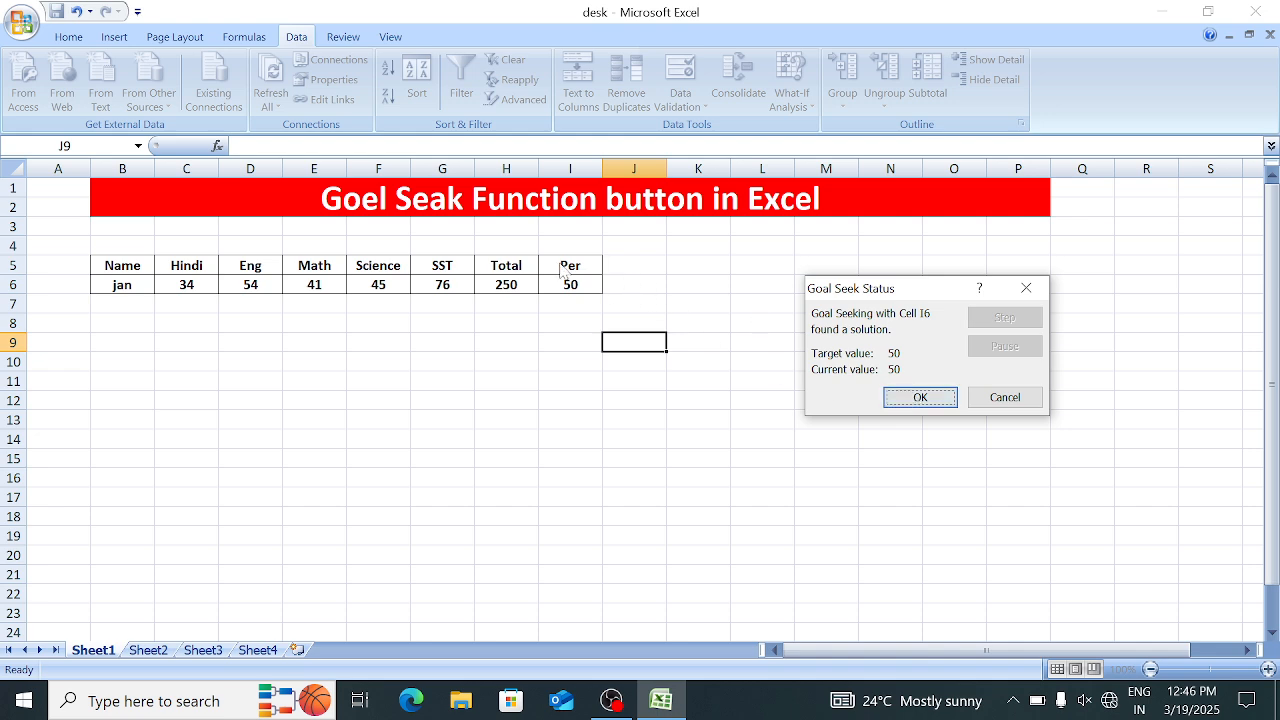
{"action": "left_click", "coordinate": [1010, 399]}
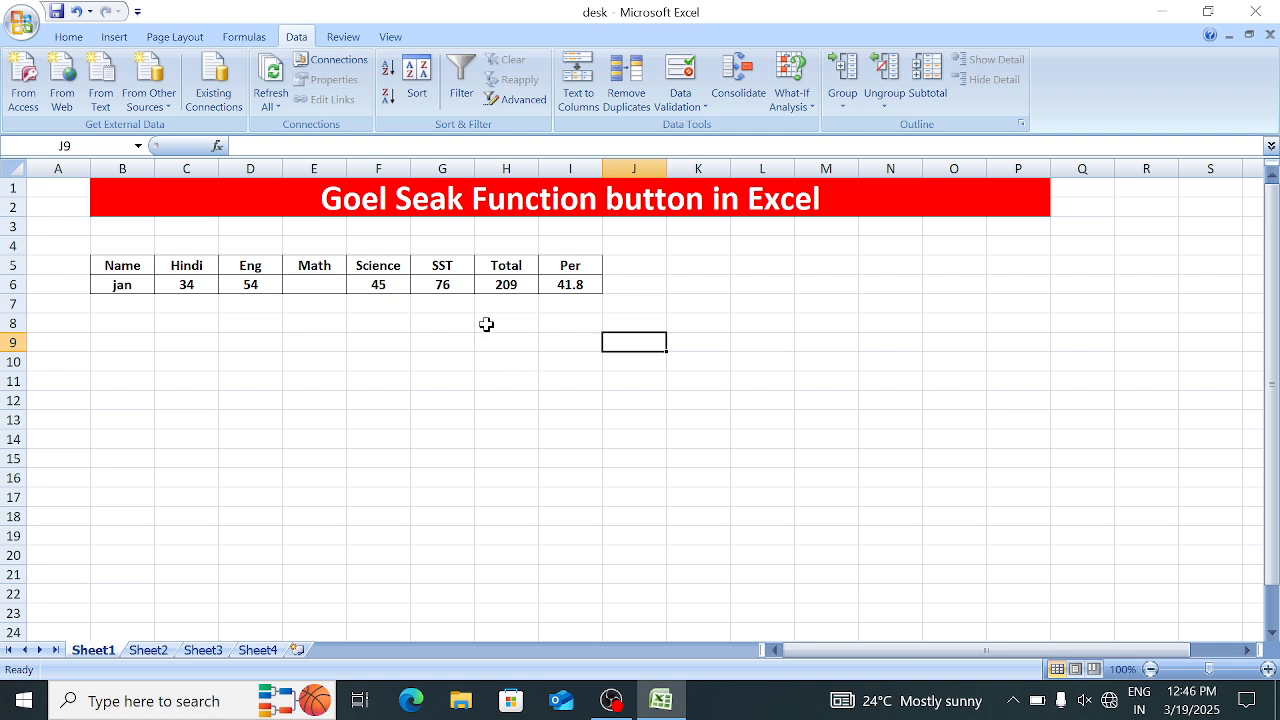
Examine the percentage formula in I6, the Math cell E6, the subject marks C6:G6 and the total in H6
{"action": "left_click", "coordinate": [568, 285]}
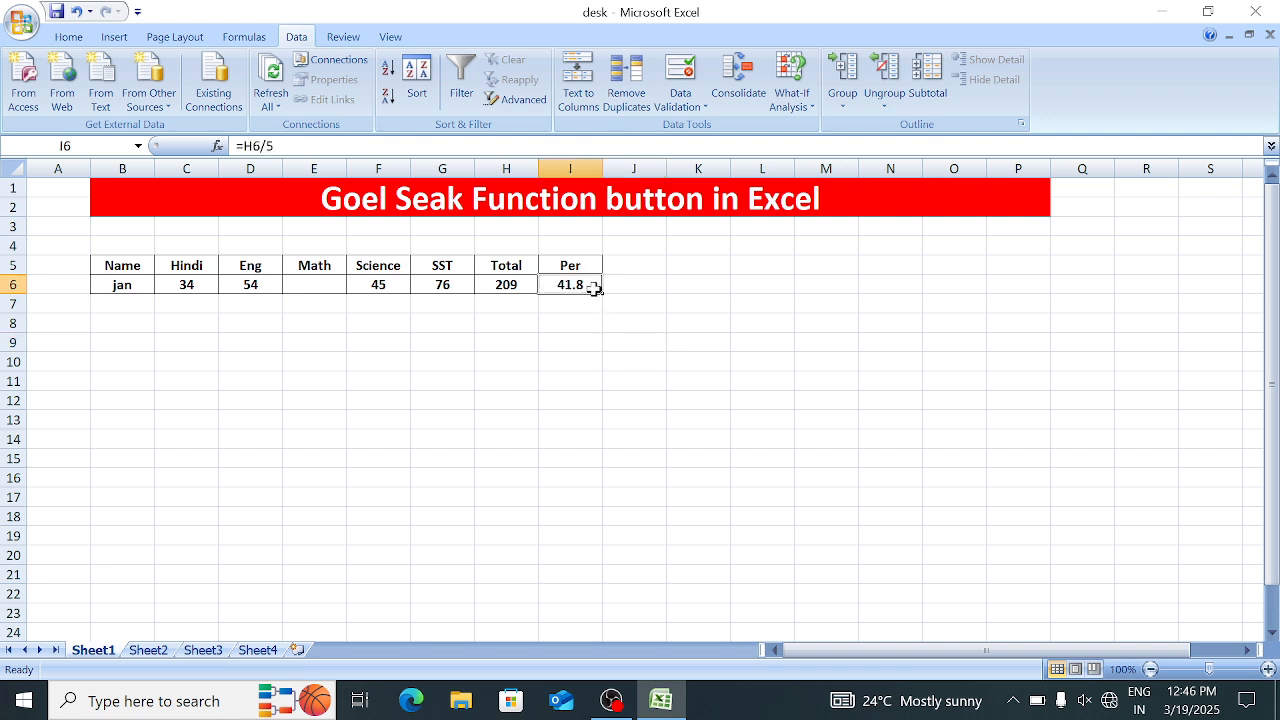
{"action": "double_click", "coordinate": [590, 287]}
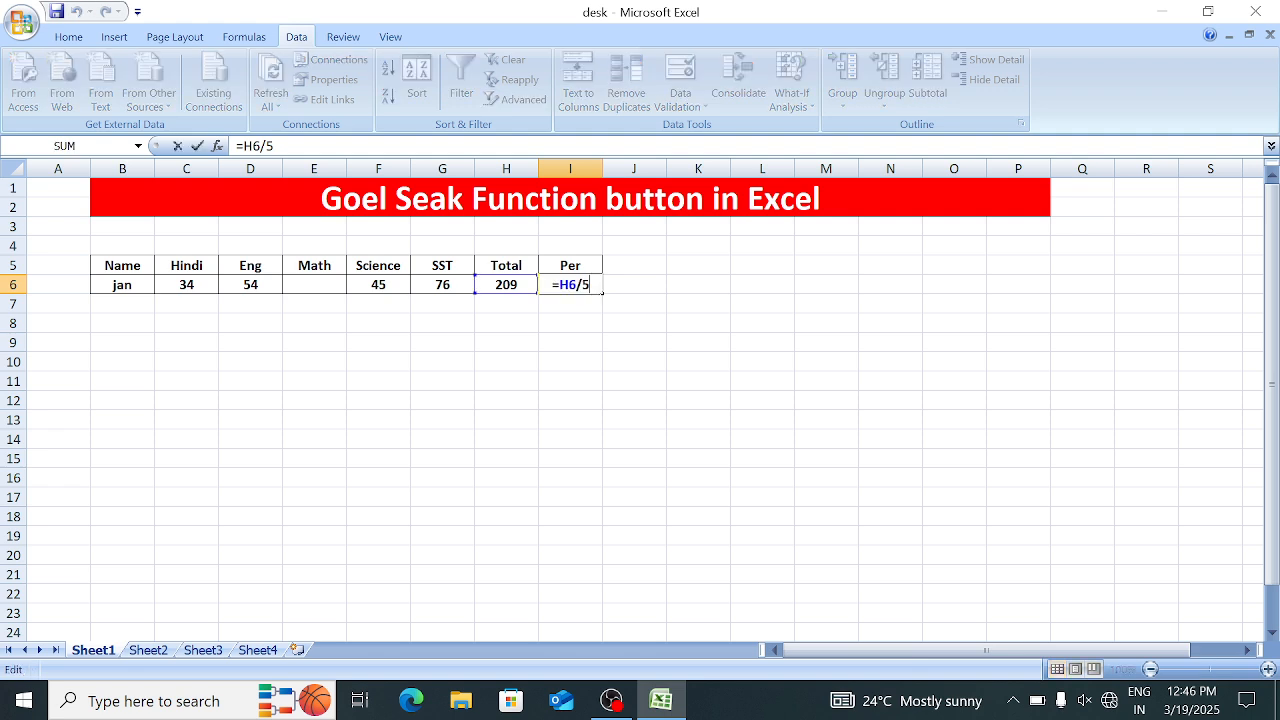
{"action": "key", "text": "Return"}
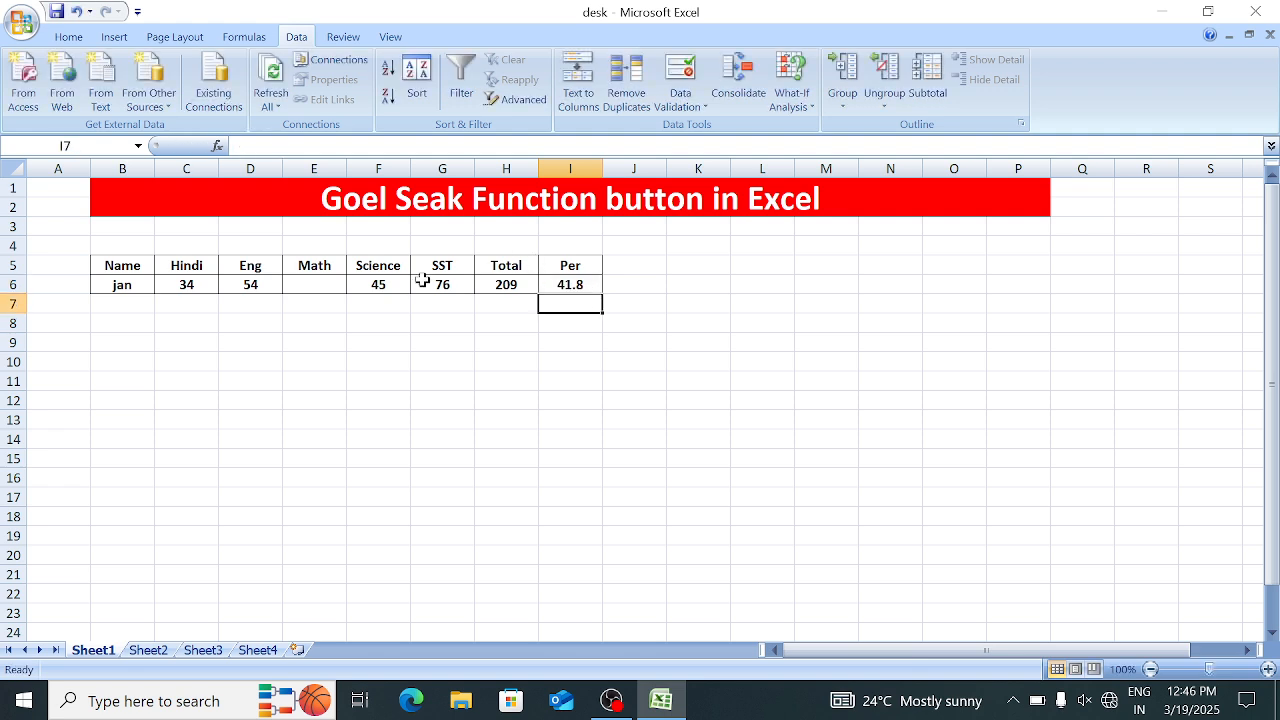
{"action": "left_click", "coordinate": [316, 285]}
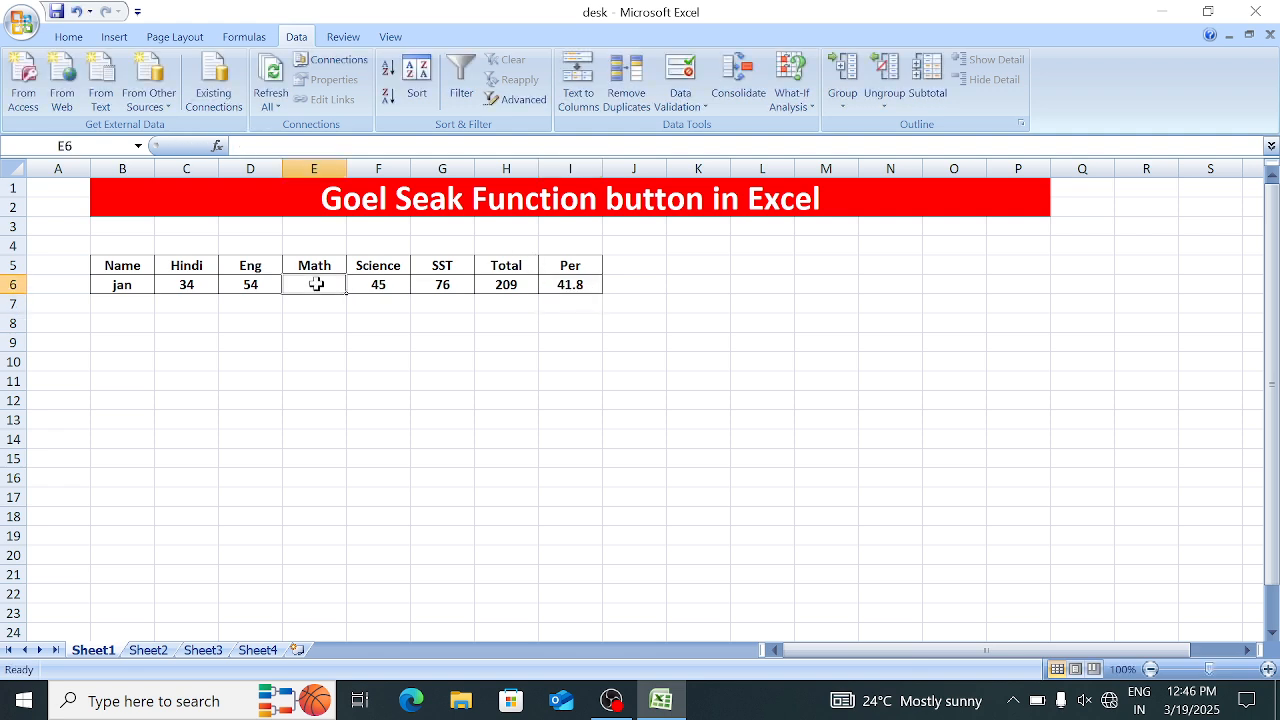
{"action": "left_click", "coordinate": [505, 284]}
{"action": "left_click_drag", "start_coordinate": [184, 284], "coordinate": [442, 284]}
{"action": "left_click", "coordinate": [571, 285]}
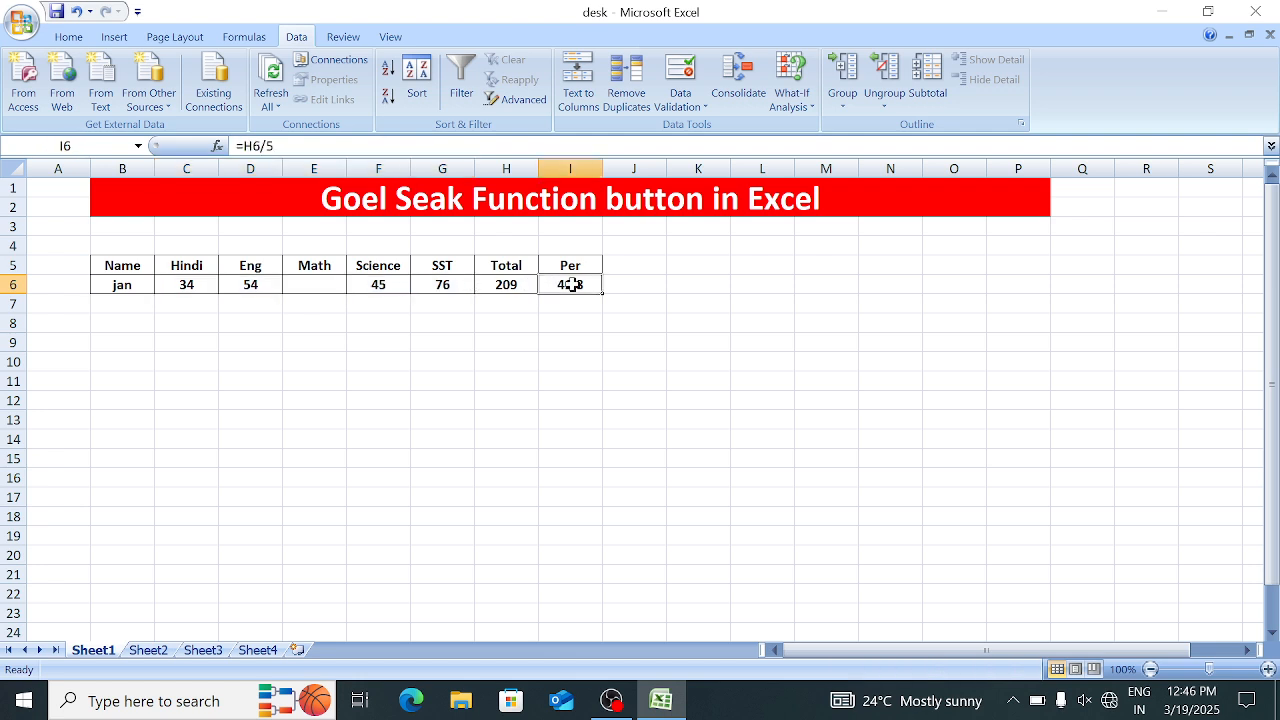
{"action": "left_click", "coordinate": [506, 284]}
Replace the percentage formula in I6 with its static value using Paste Values, and compare its content with the total in H6
{"action": "left_click", "coordinate": [548, 287]}
{"action": "left_click", "coordinate": [68, 37]}
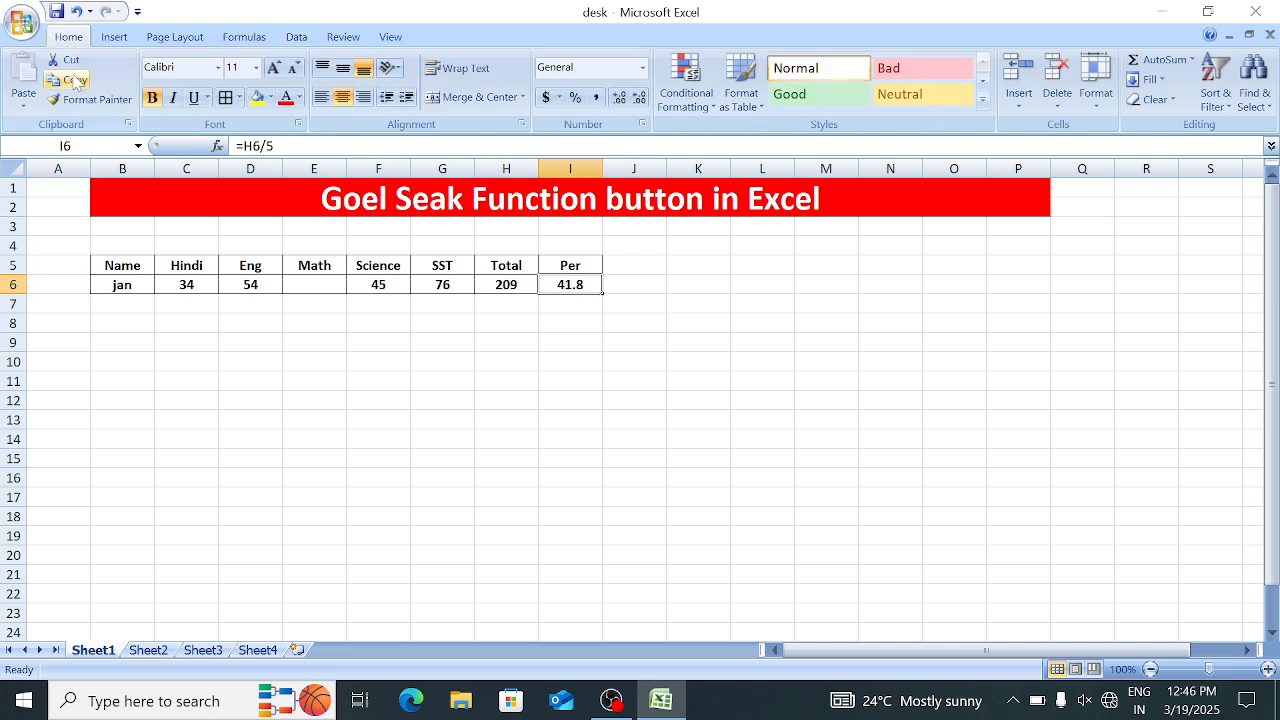
{"action": "left_click", "coordinate": [72, 80]}
{"action": "left_click", "coordinate": [24, 106]}
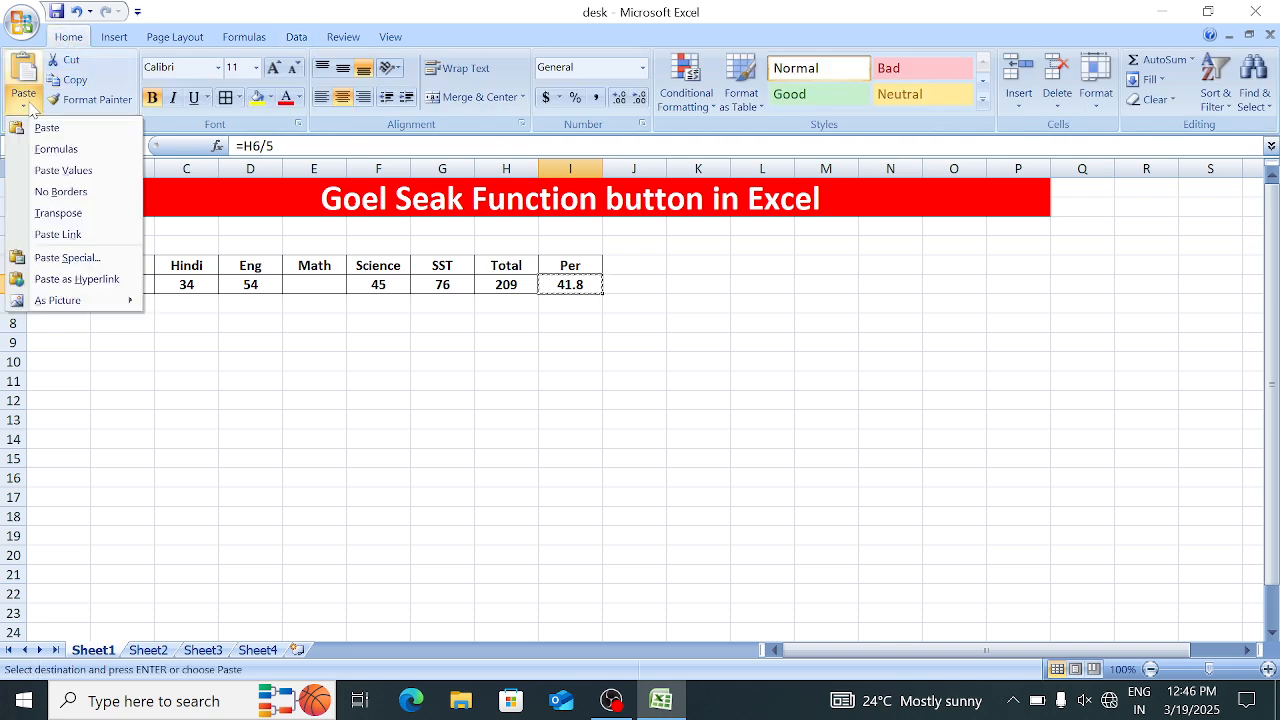
{"action": "left_click", "coordinate": [62, 170]}
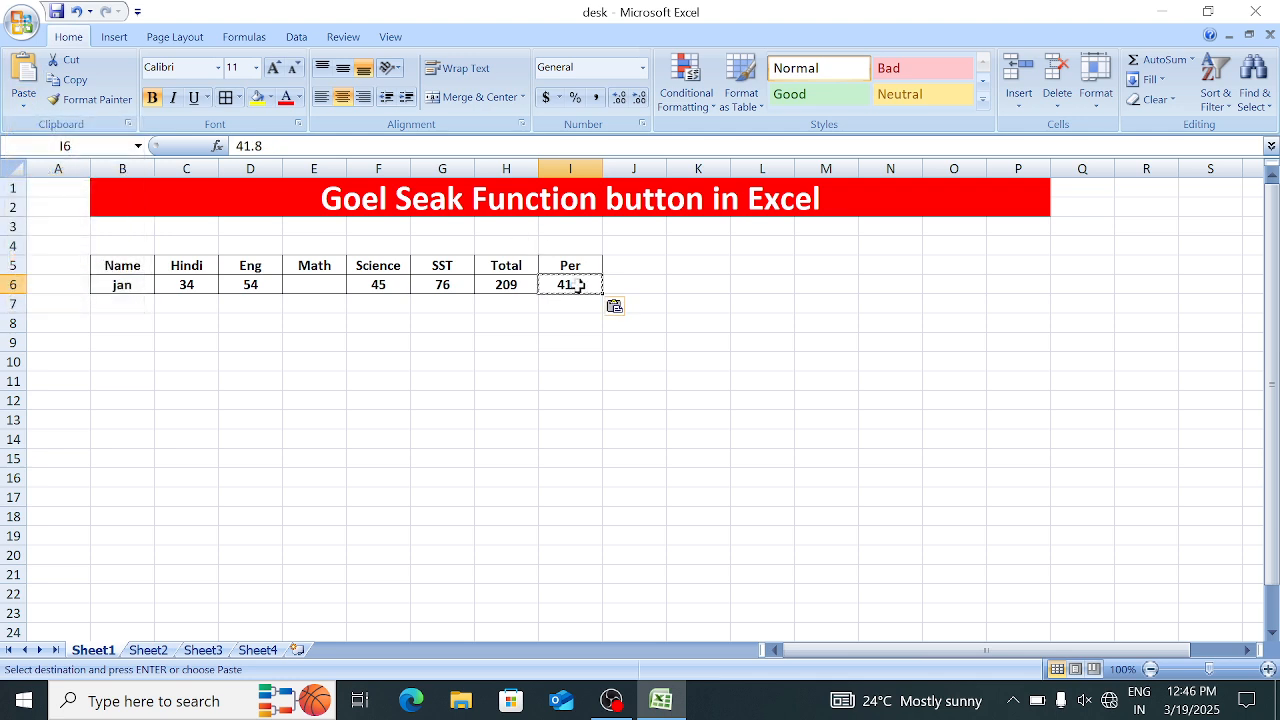
{"action": "double_click", "coordinate": [570, 285]}
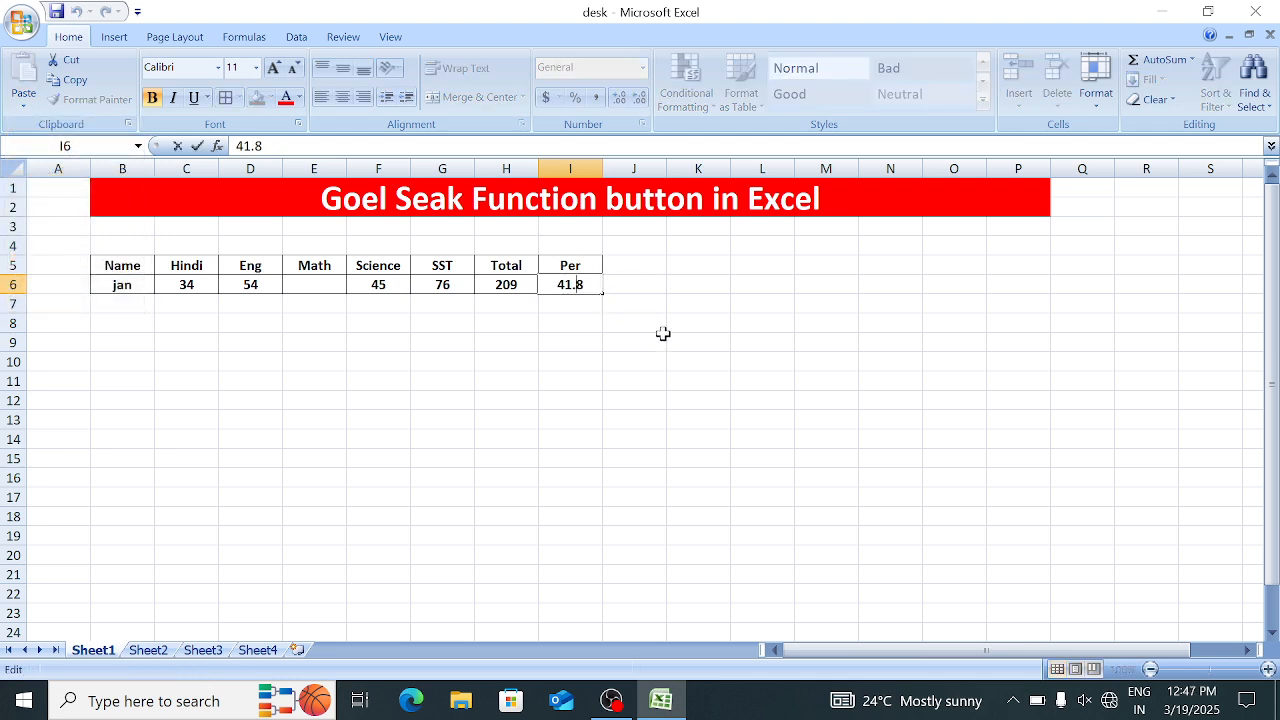
{"action": "key", "text": "Return"}
{"action": "key", "text": "Up"}
{"action": "key", "text": "Left"}
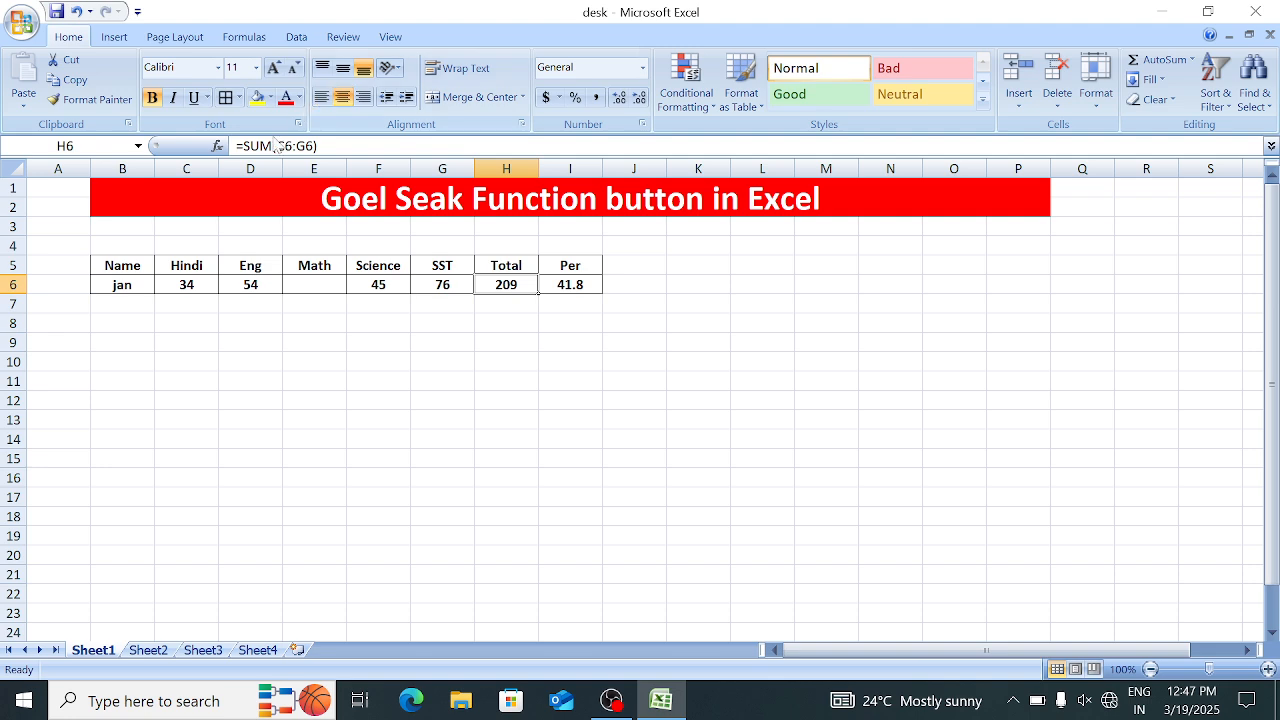
{"action": "left_click", "coordinate": [558, 286]}
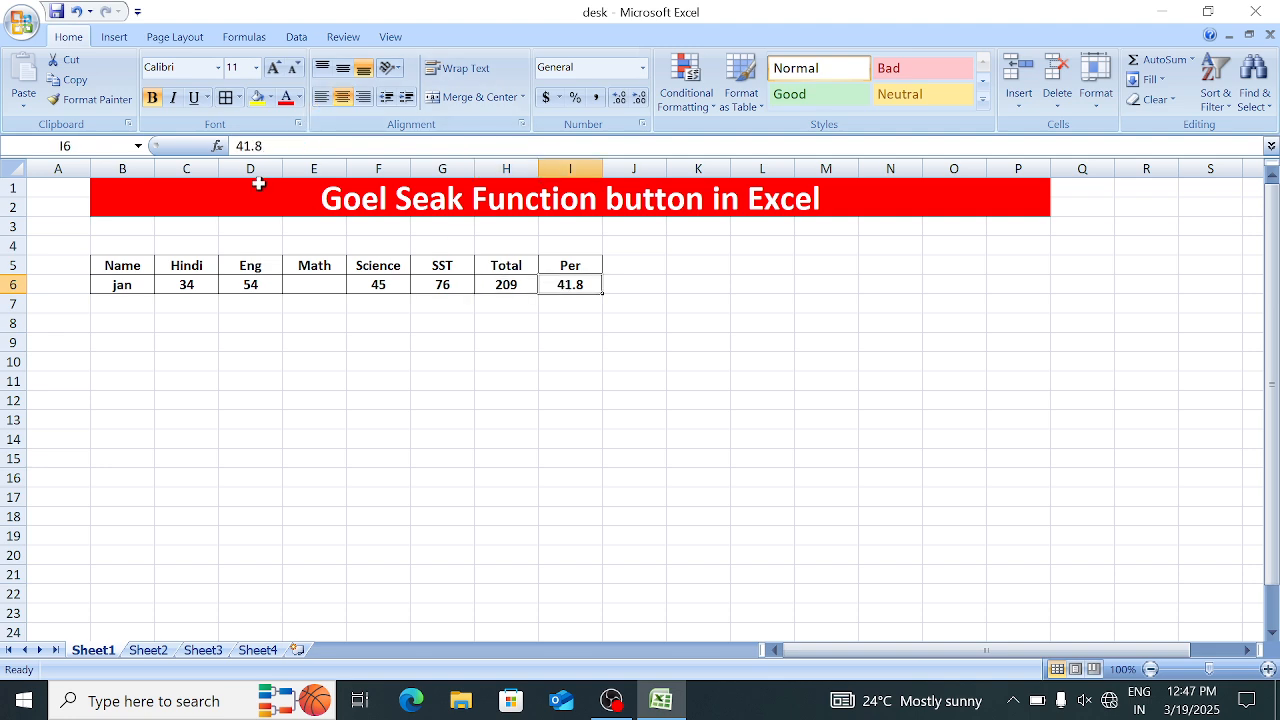
Try Goal Seek on the static cell I6 with target value 50 and changing cell E6, and cancel the dialog
{"action": "left_click", "coordinate": [634, 326]}
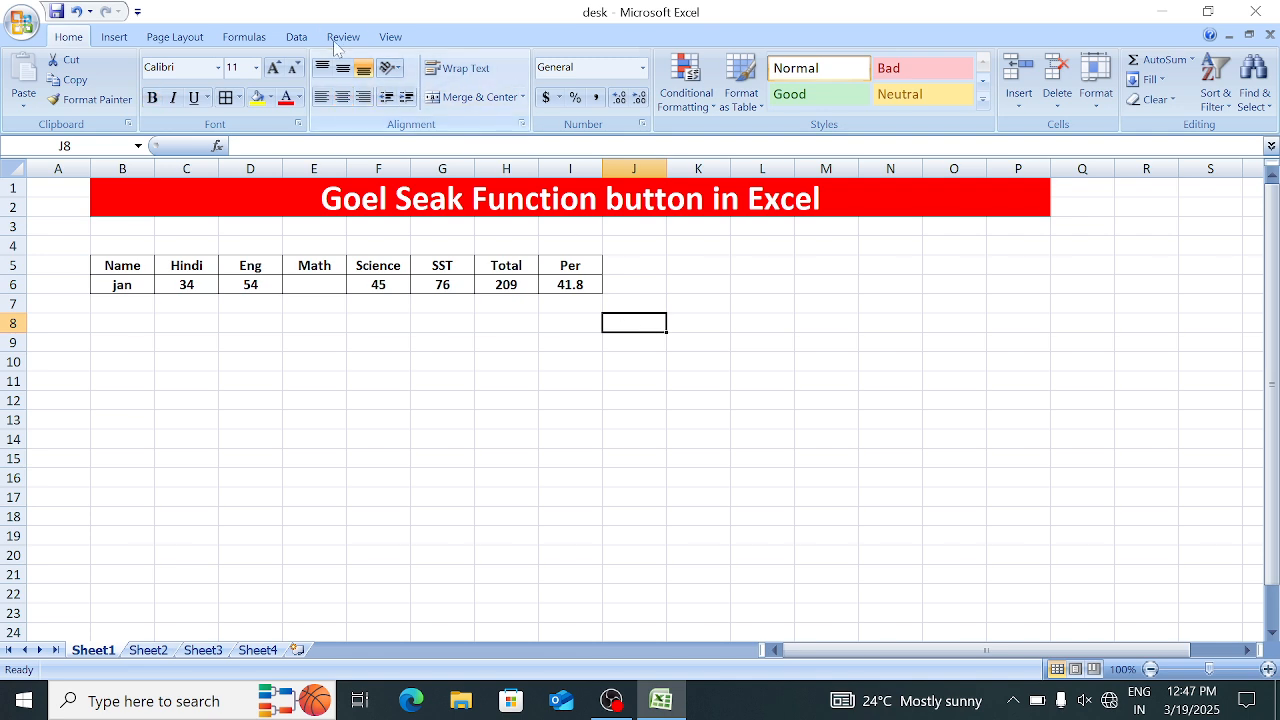
{"action": "left_click", "coordinate": [297, 38]}
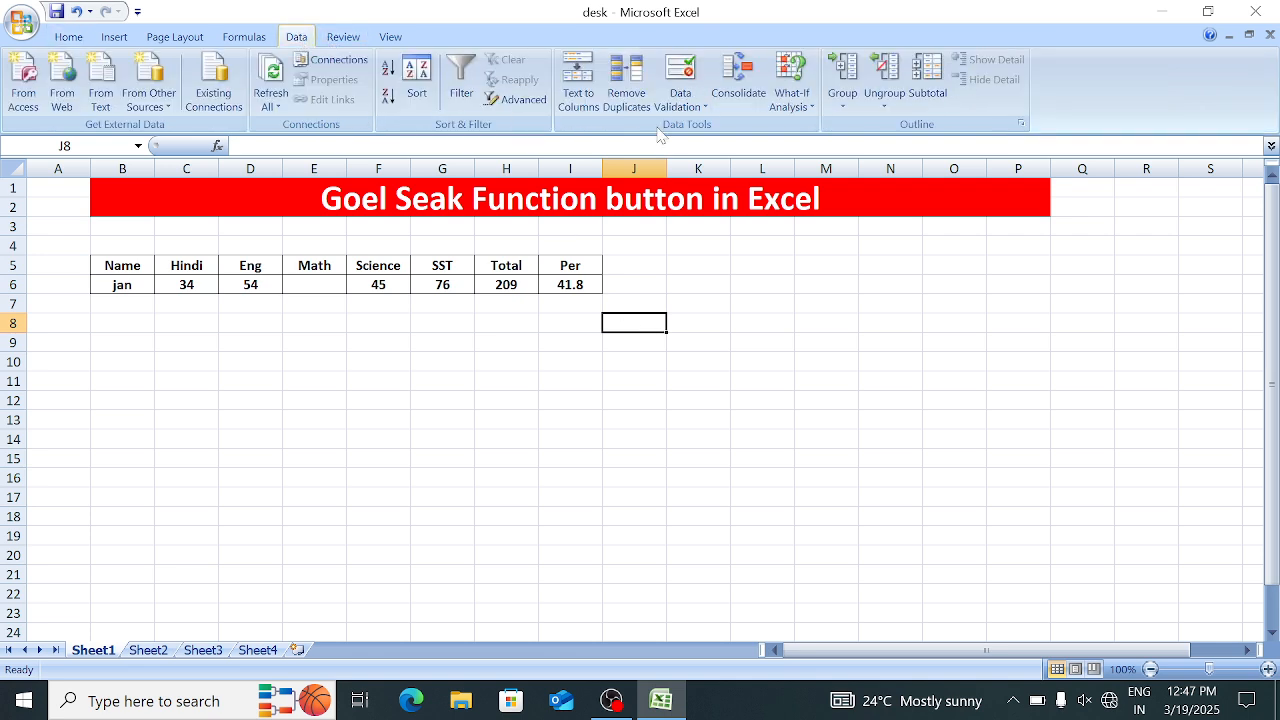
{"action": "left_click", "coordinate": [788, 90]}
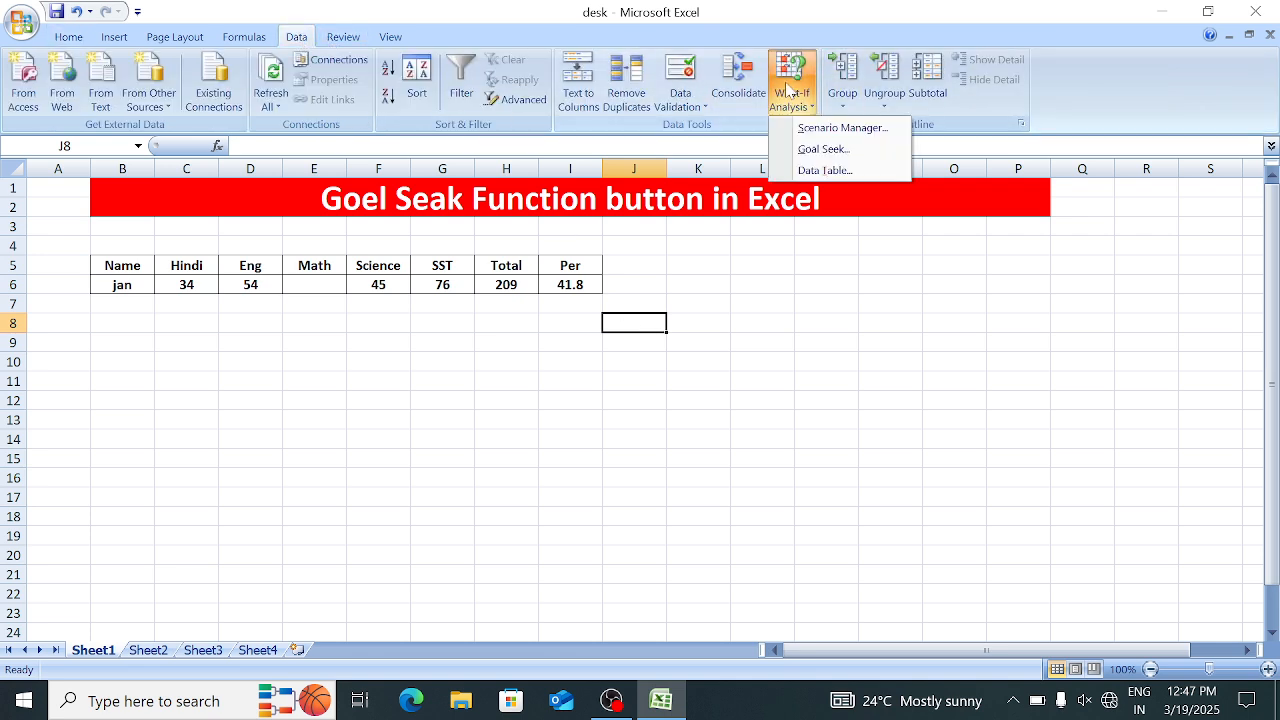
{"action": "left_click", "coordinate": [812, 150]}
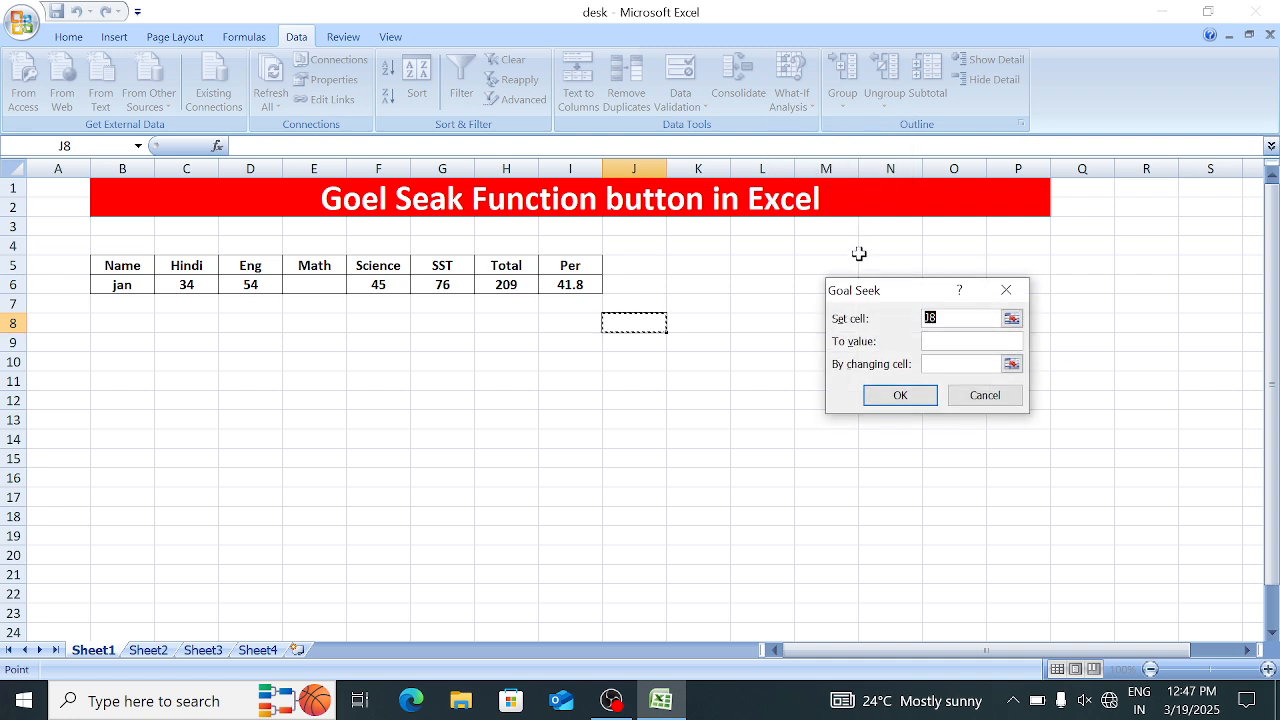
{"action": "left_click", "coordinate": [568, 285]}
{"action": "left_click", "coordinate": [957, 342]}
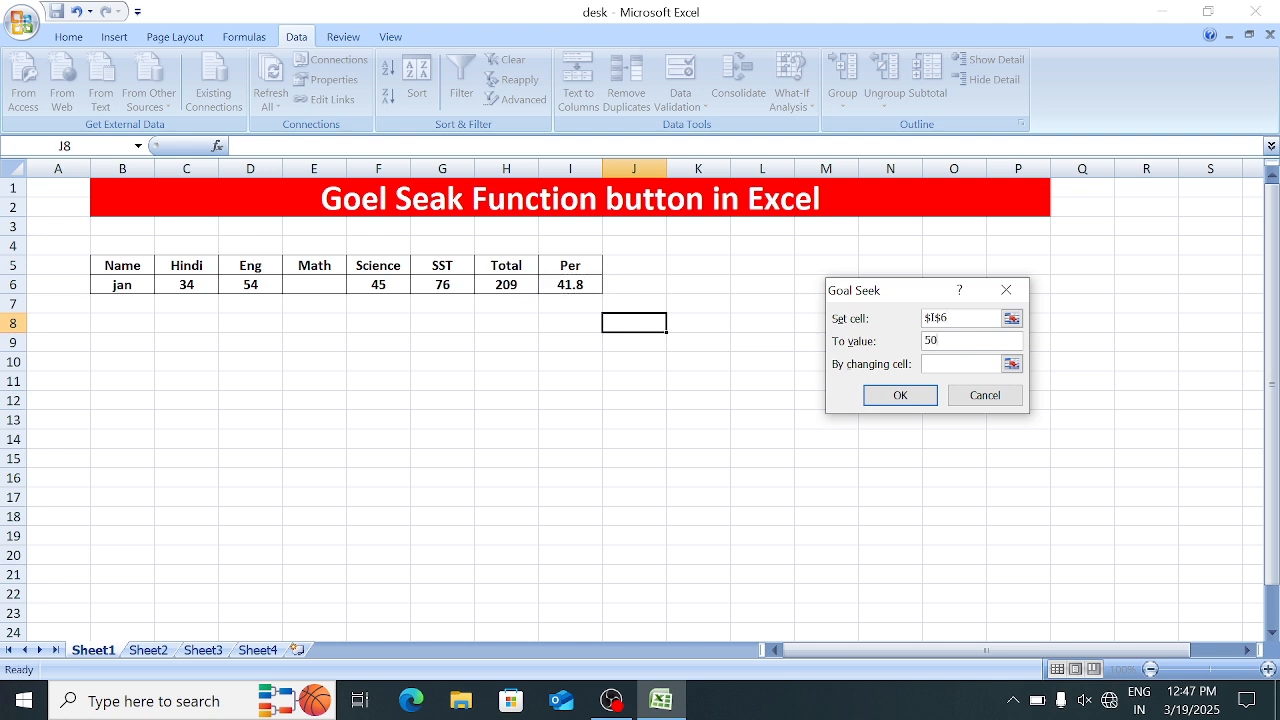
{"action": "key", "text": "Tab"}
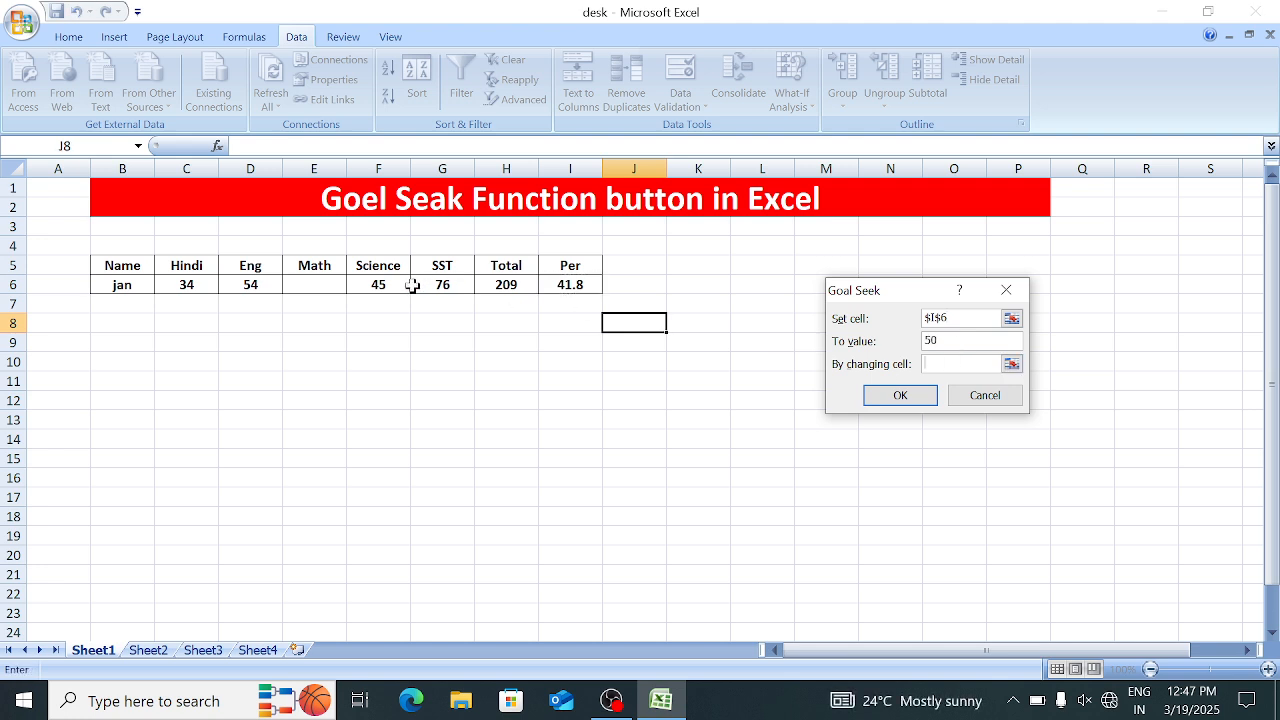
{"action": "left_click", "coordinate": [319, 286]}
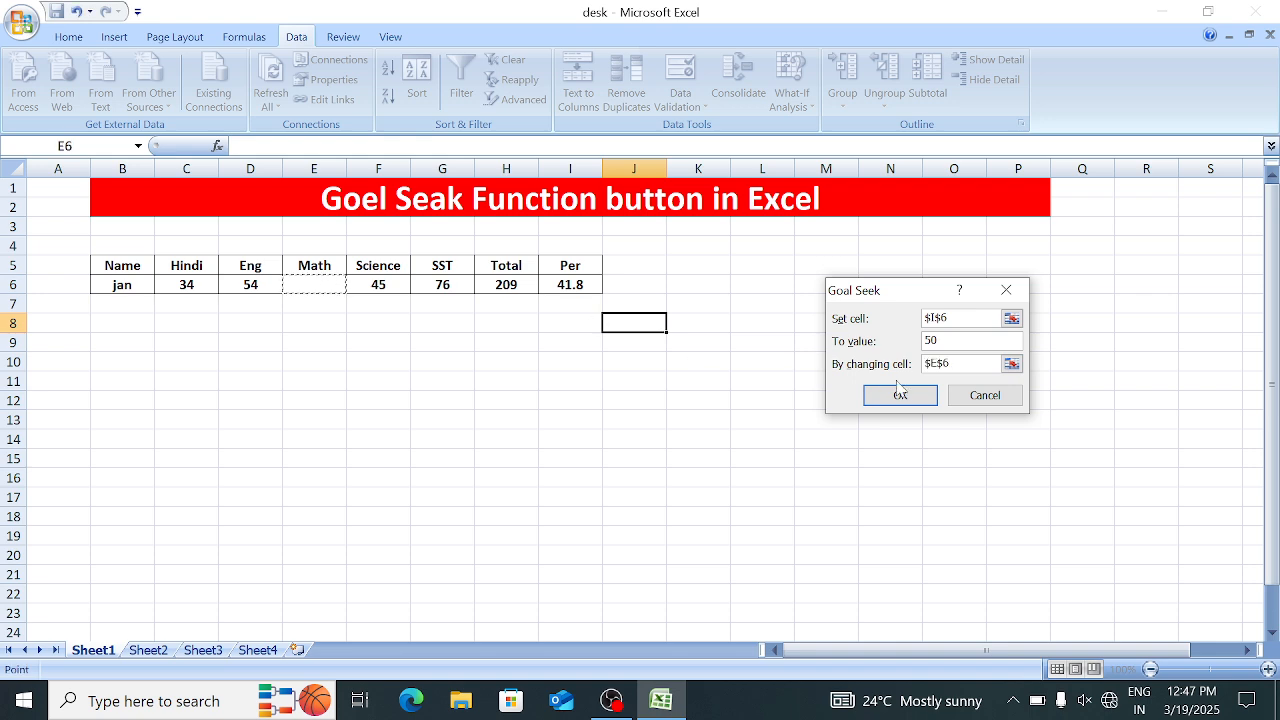
{"action": "left_click", "coordinate": [903, 395]}
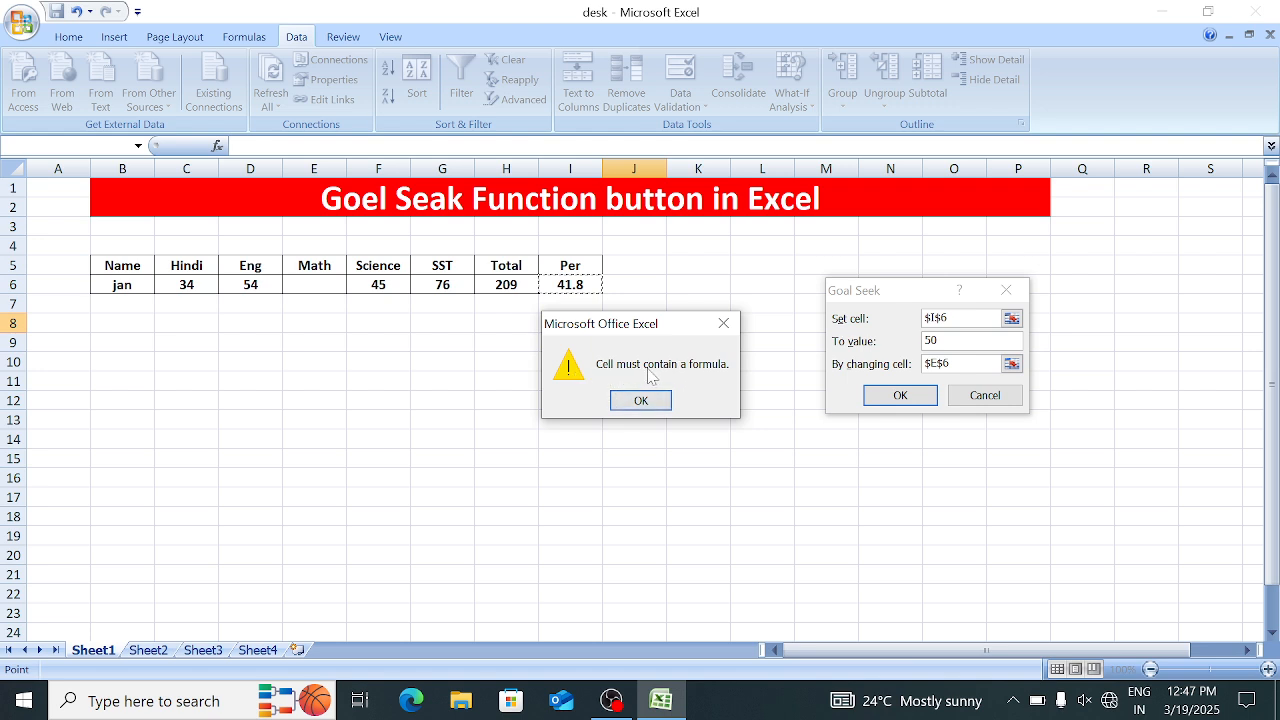
{"action": "left_click", "coordinate": [641, 400]}
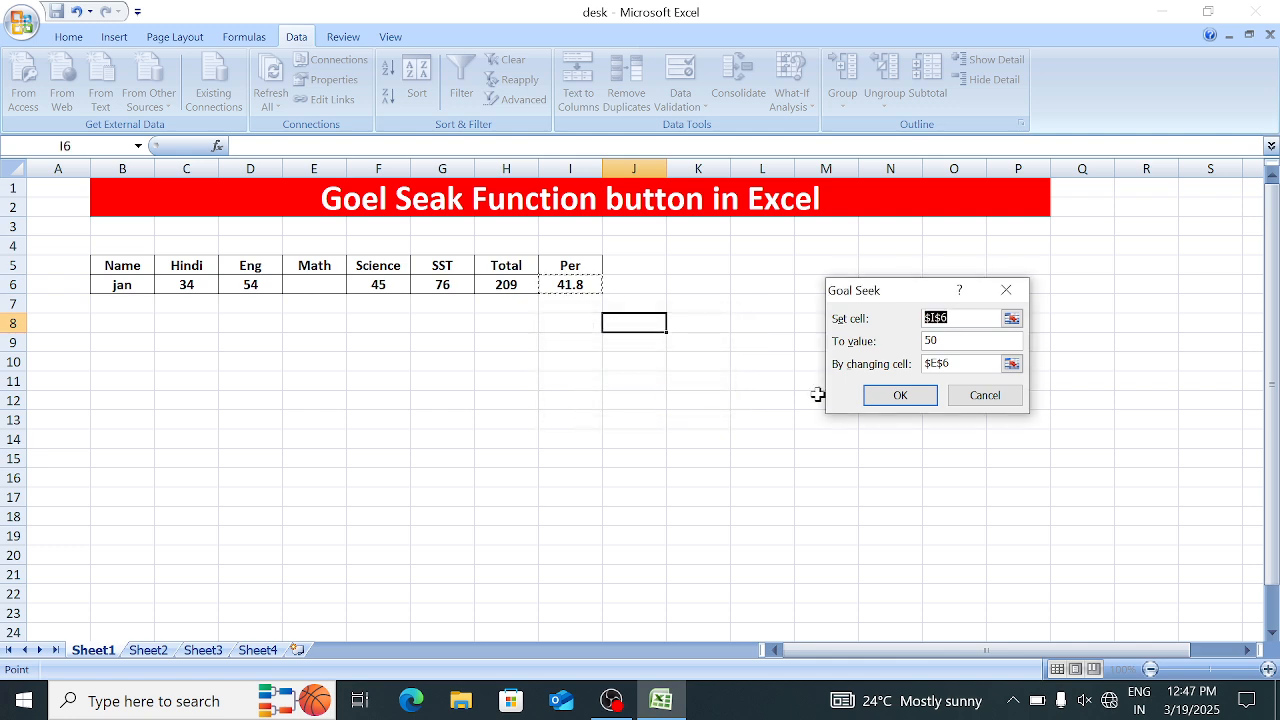
{"action": "left_click", "coordinate": [963, 397]}
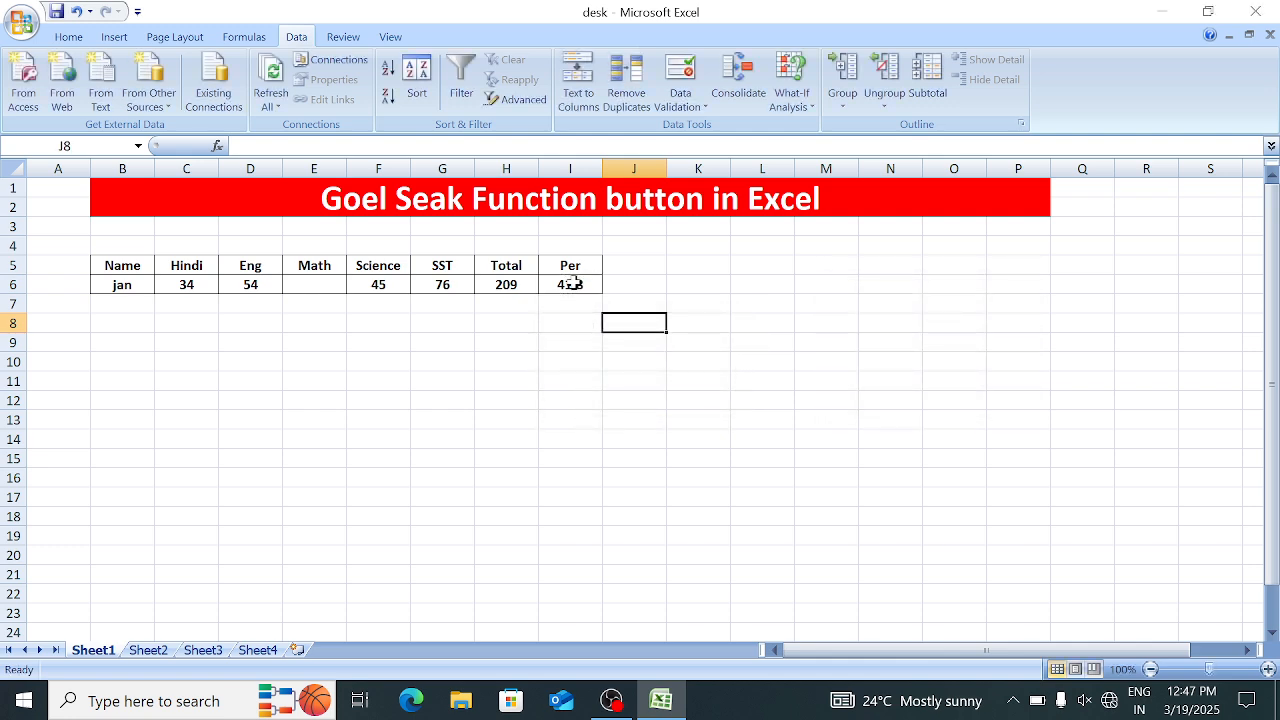
Re-enter the percentage formula =H6/5 in cell I6
{"action": "left_click", "coordinate": [573, 284]}
{"action": "type", "text": "="}
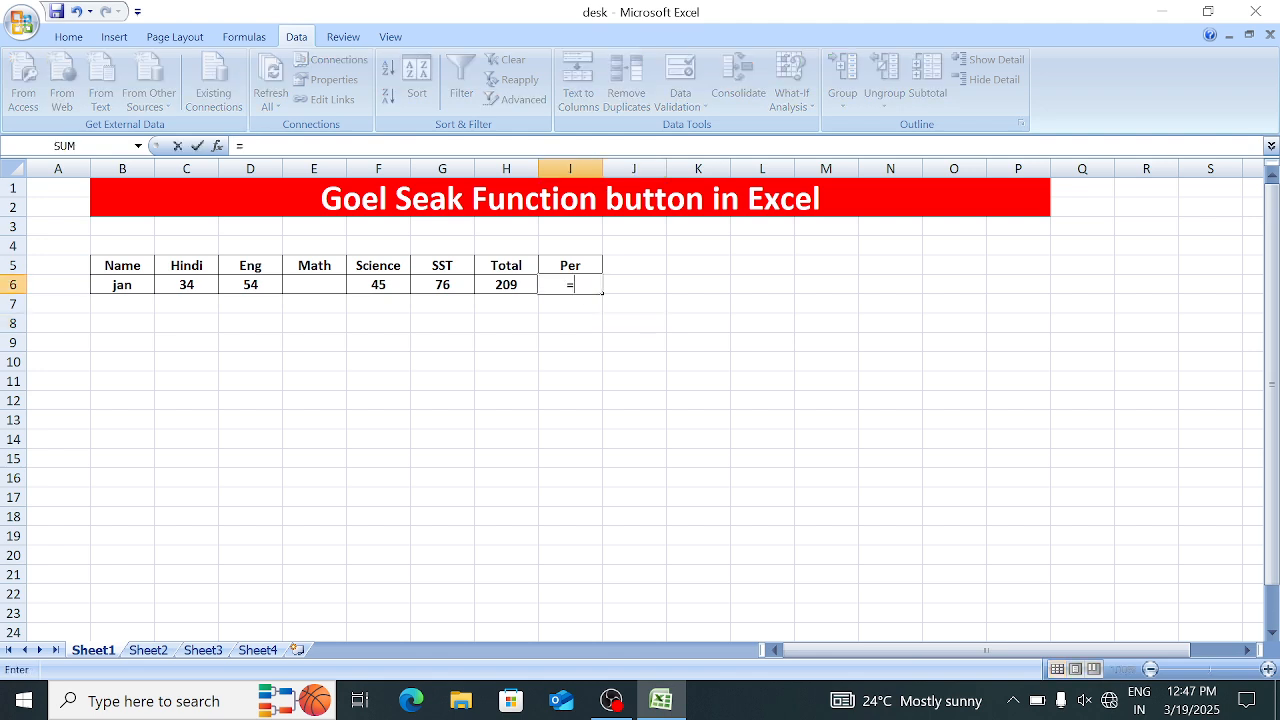
{"action": "key", "text": "Left"}
{"action": "type", "text": "/5"}
{"action": "key", "text": "Return"}
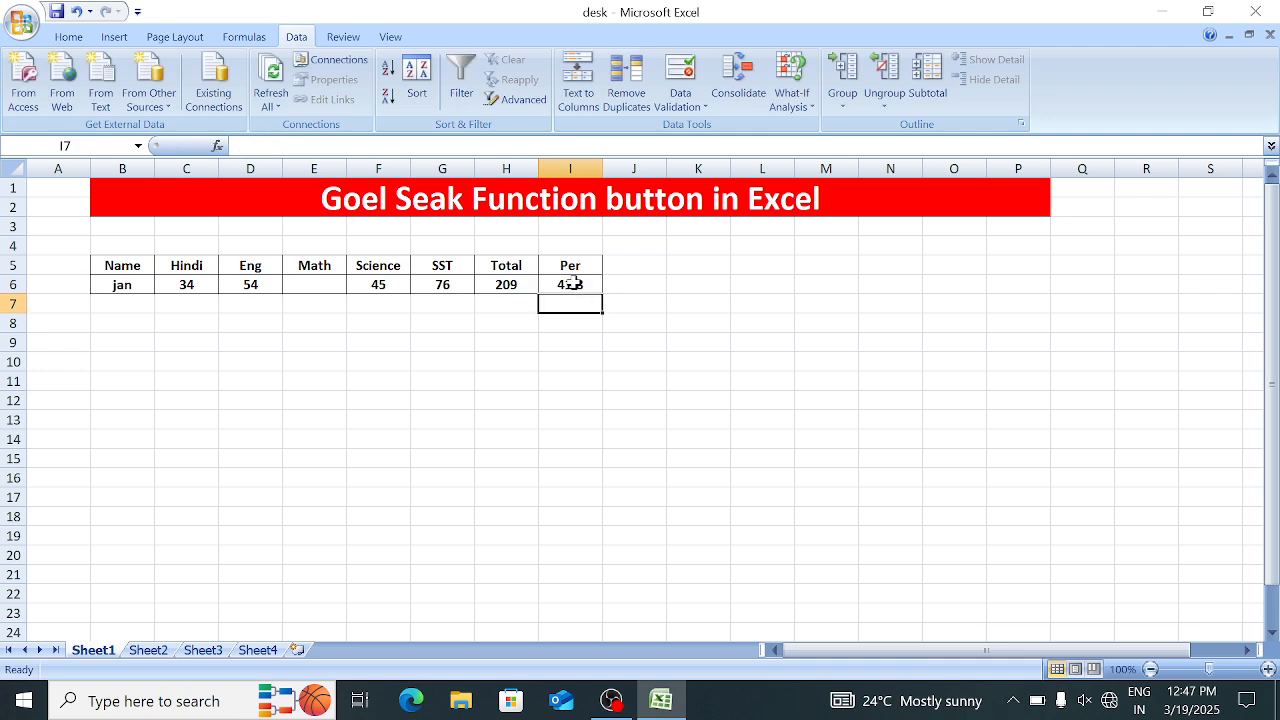
{"action": "left_click", "coordinate": [573, 284]}
Run Goal Seek with I6 as the set cell, 60 as the target value and E6 as the changing cell, and keep the solution
{"action": "left_click", "coordinate": [677, 360]}
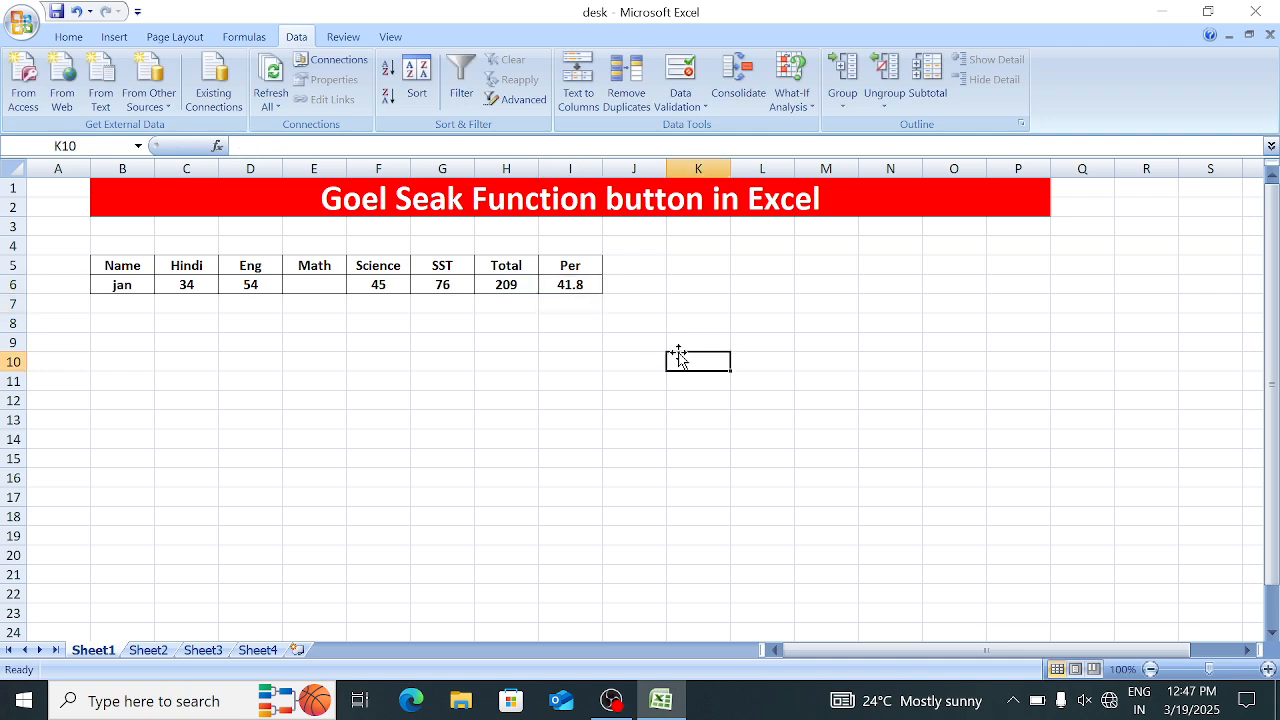
{"action": "left_click", "coordinate": [798, 106]}
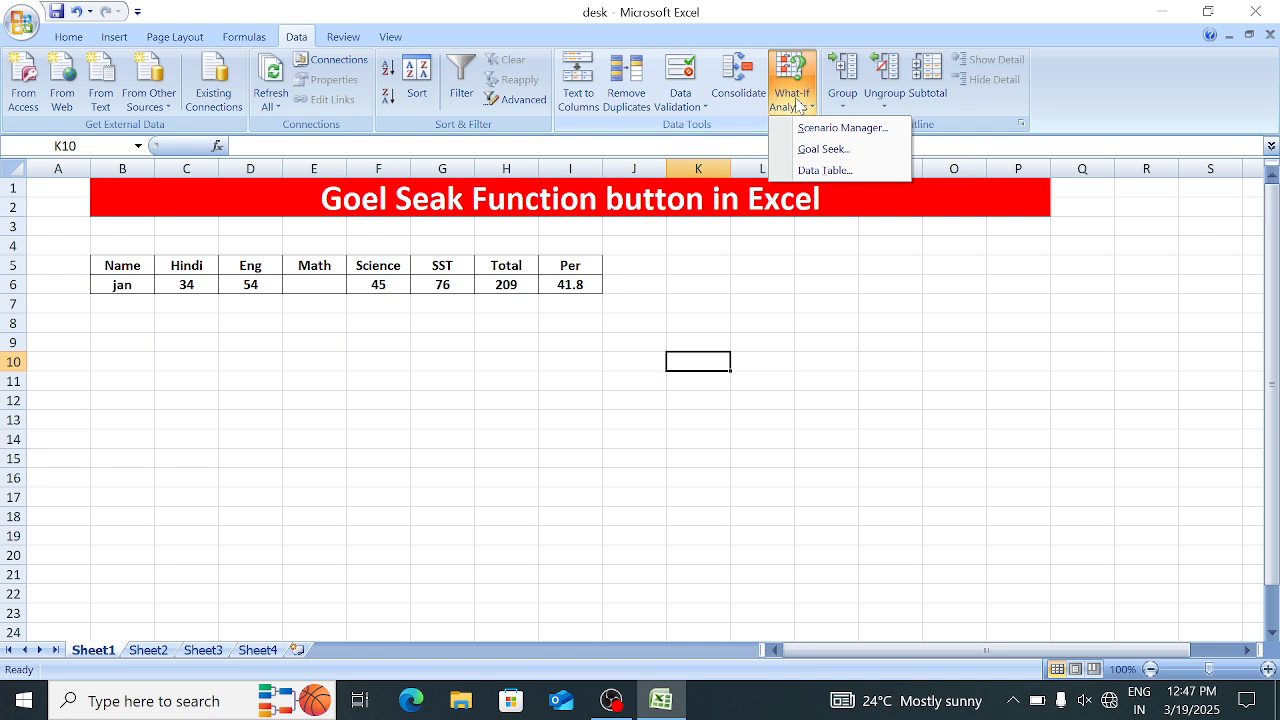
{"action": "left_click", "coordinate": [832, 149]}
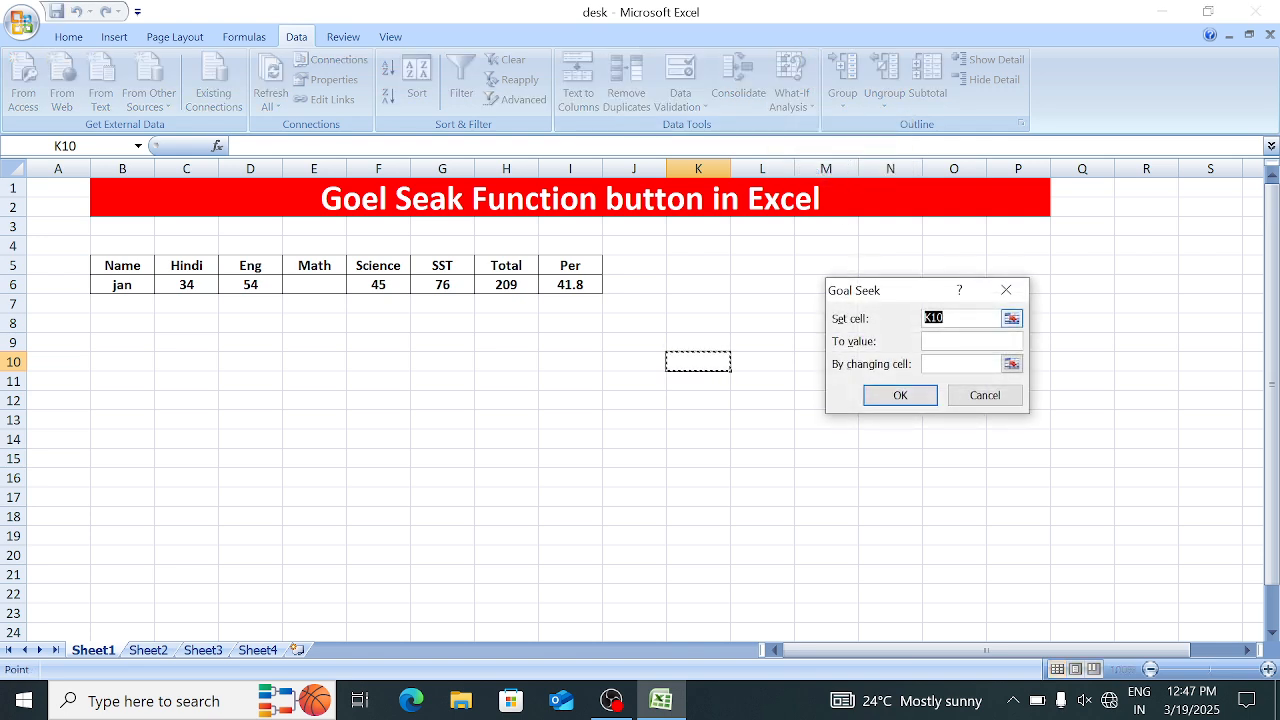
{"action": "left_click", "coordinate": [577, 284]}
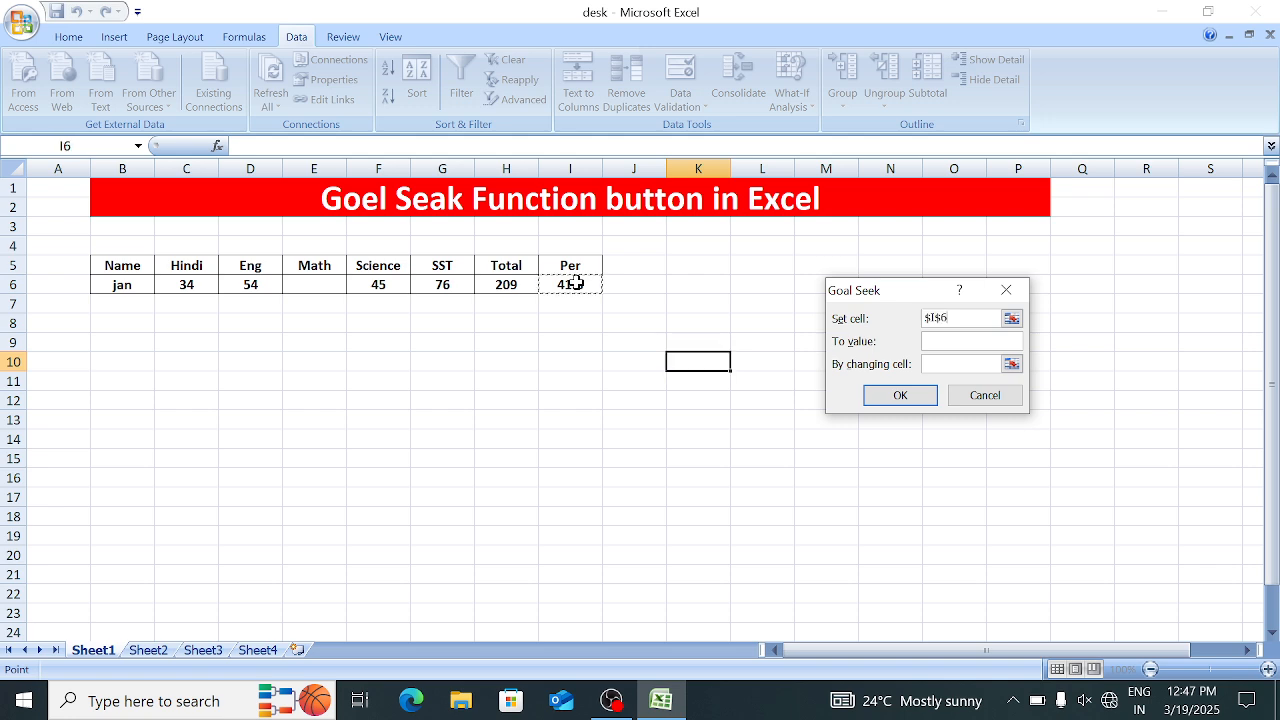
{"action": "left_click", "coordinate": [950, 342]}
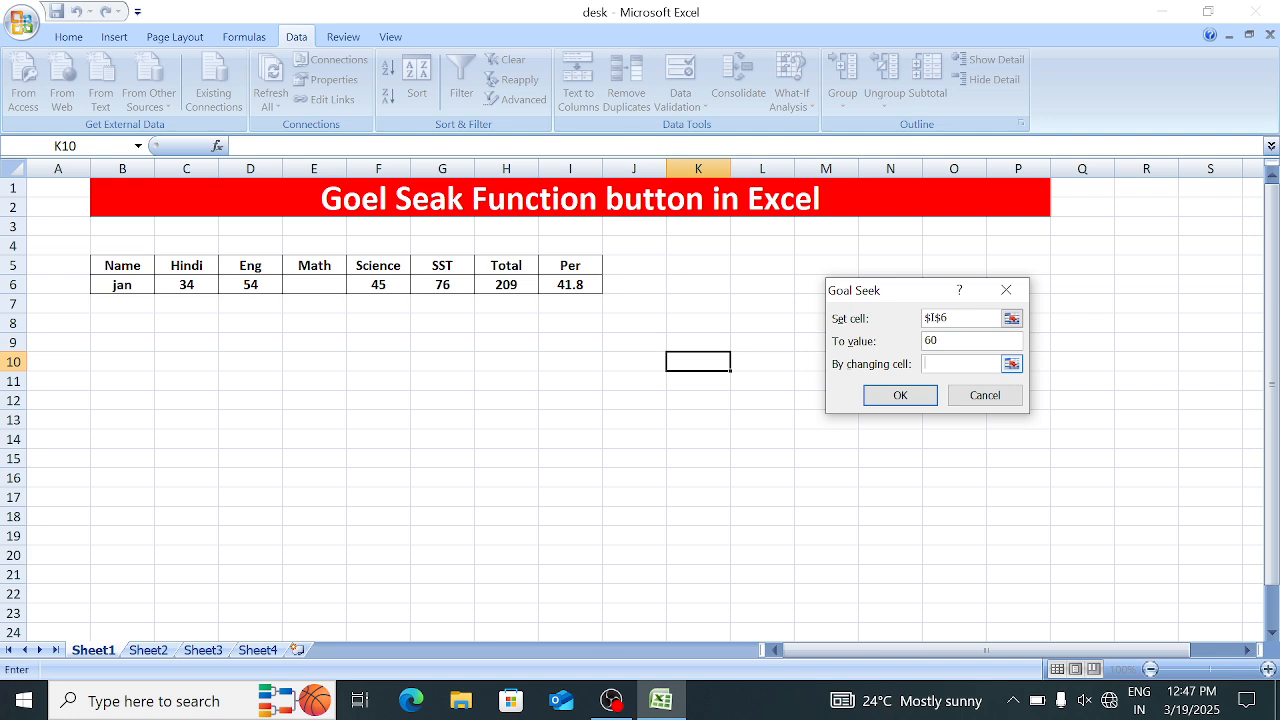
{"action": "left_click", "coordinate": [315, 284]}
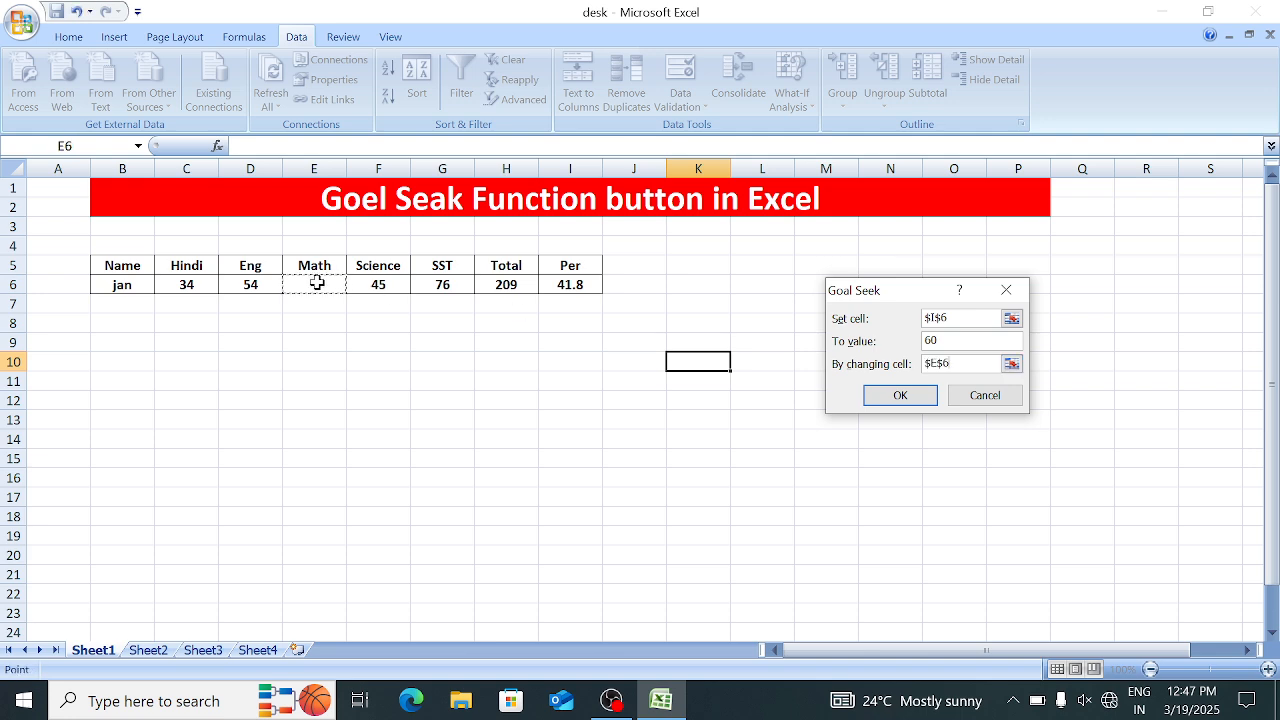
{"action": "left_click", "coordinate": [900, 395]}
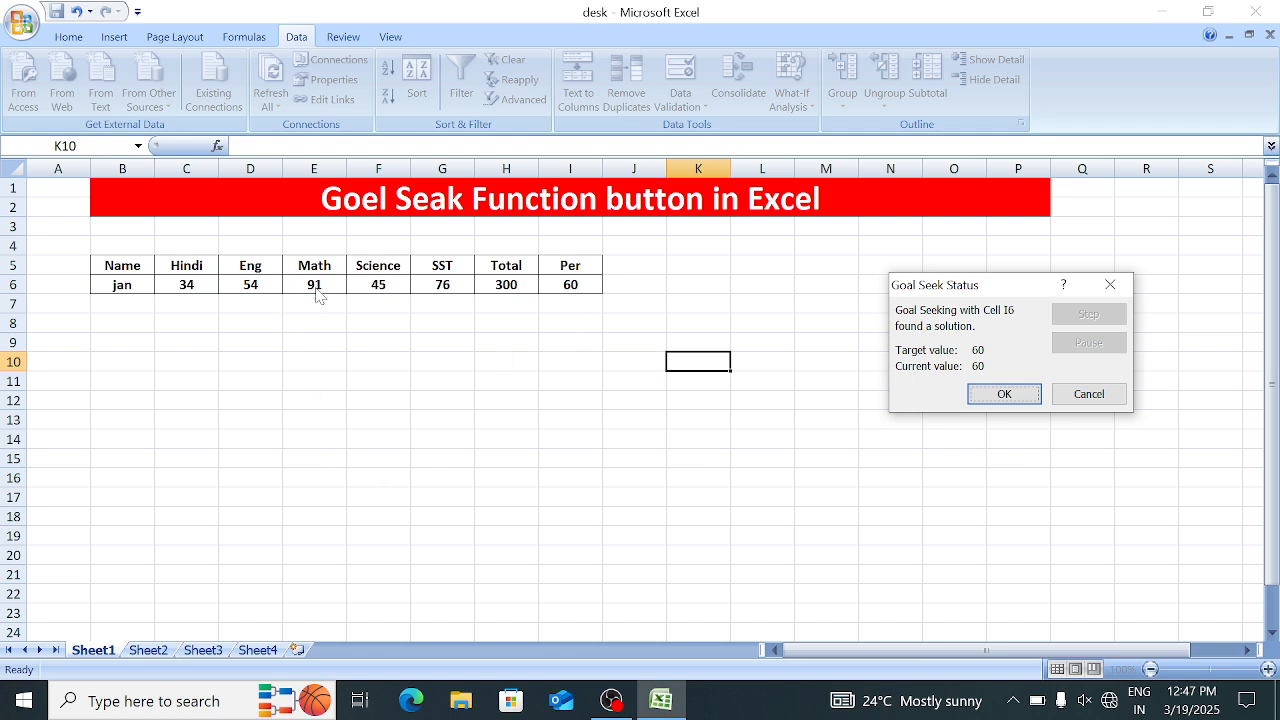
{"action": "left_click", "coordinate": [1004, 393]}
{"action": "left_click", "coordinate": [519, 360]}
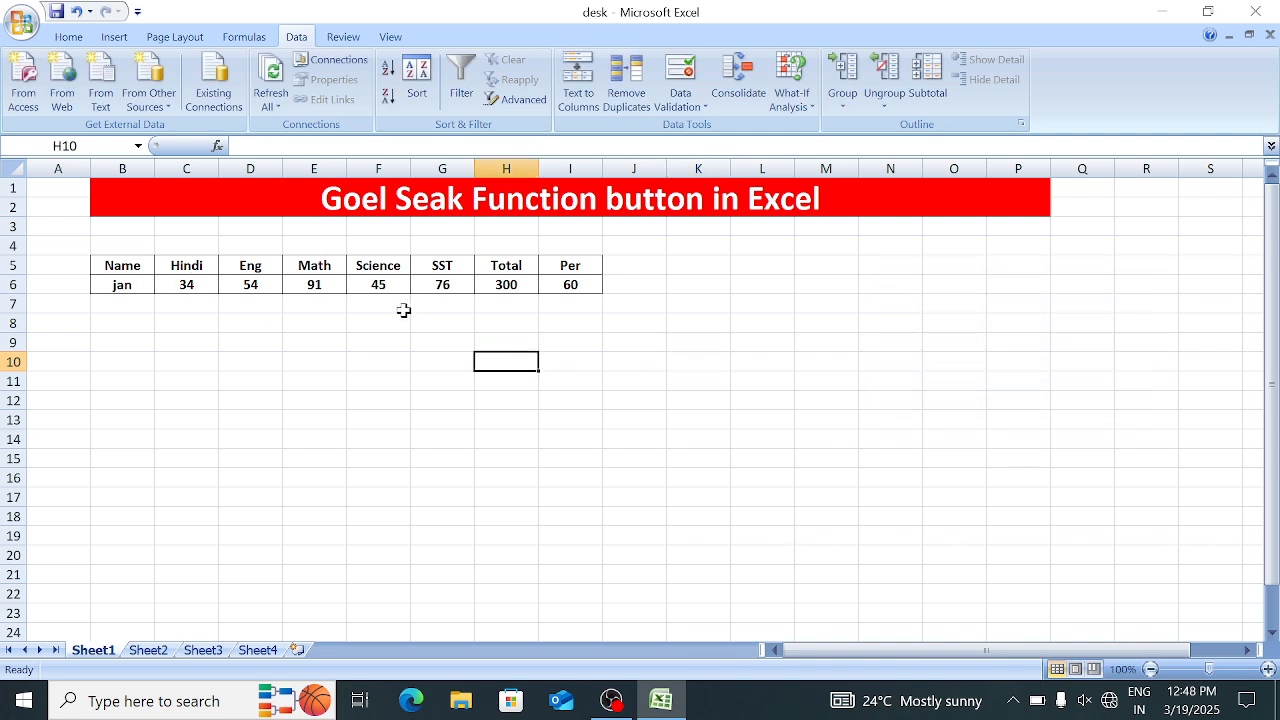
{"action": "left_click", "coordinate": [586, 287]}
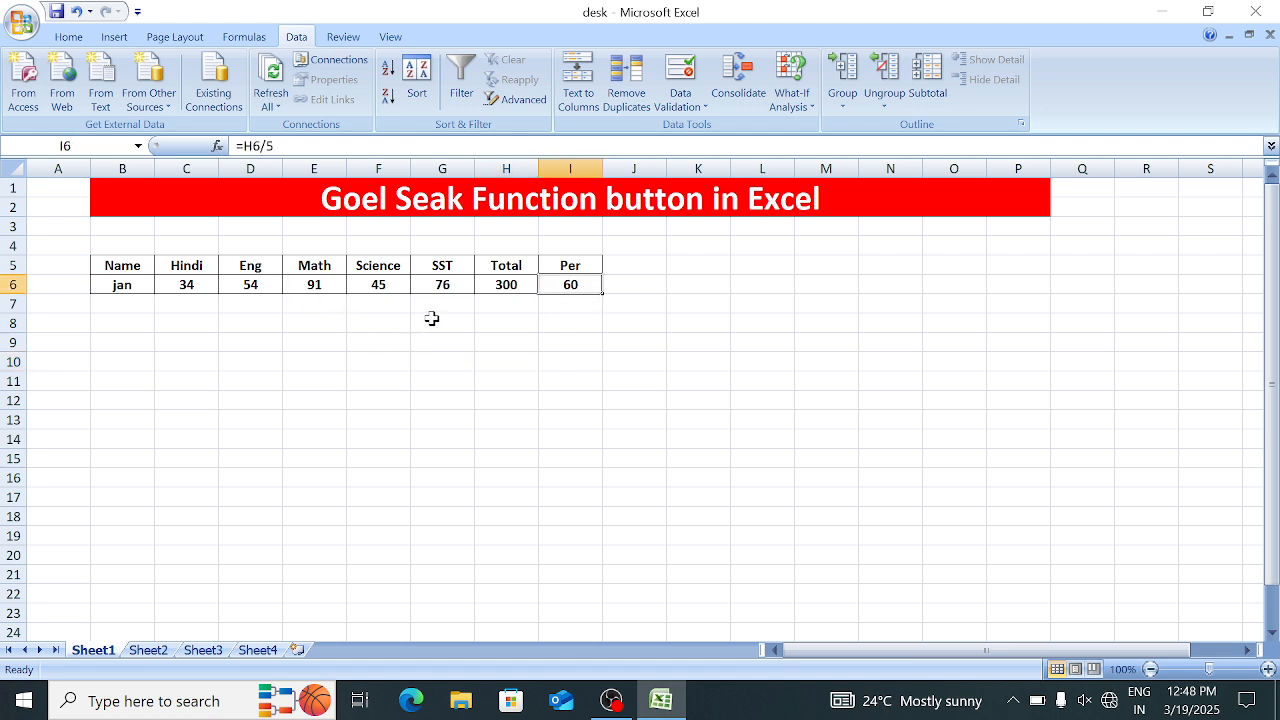
{"action": "left_click", "coordinate": [449, 290]}
{"action": "left_click", "coordinate": [615, 382]}
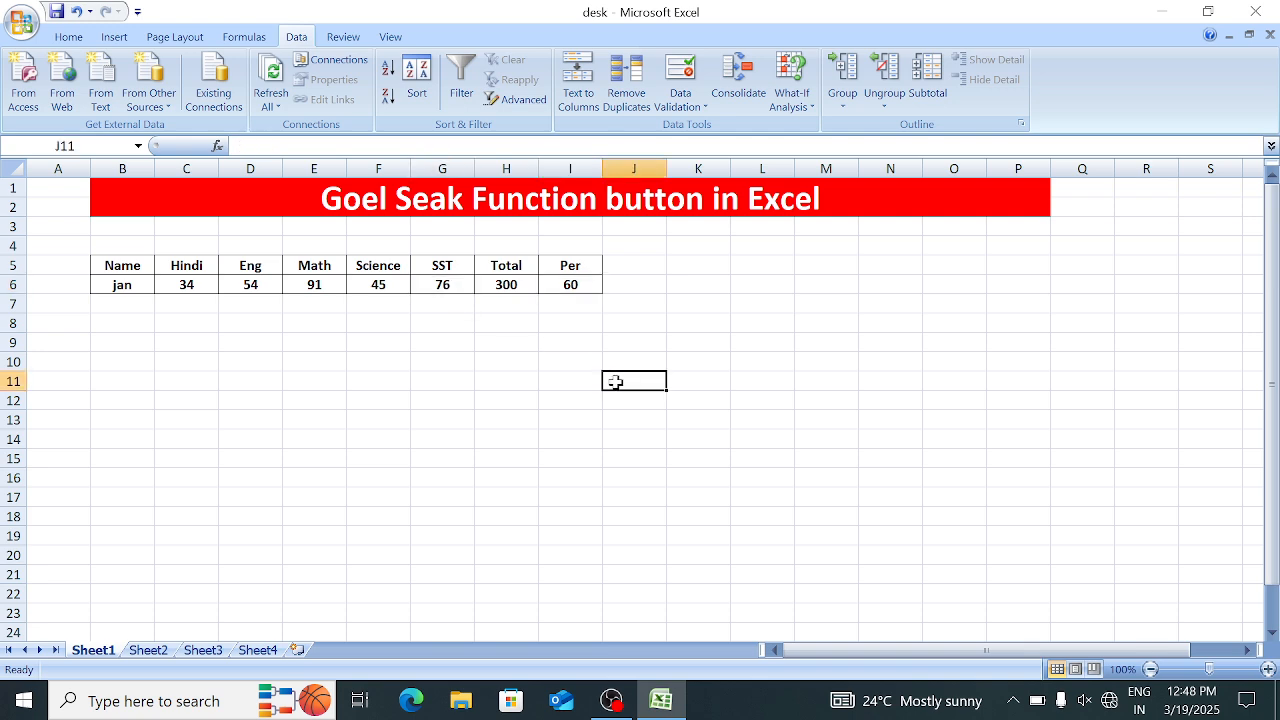
{"action": "left_click", "coordinate": [449, 288]}
{"action": "left_click", "coordinate": [710, 358]}
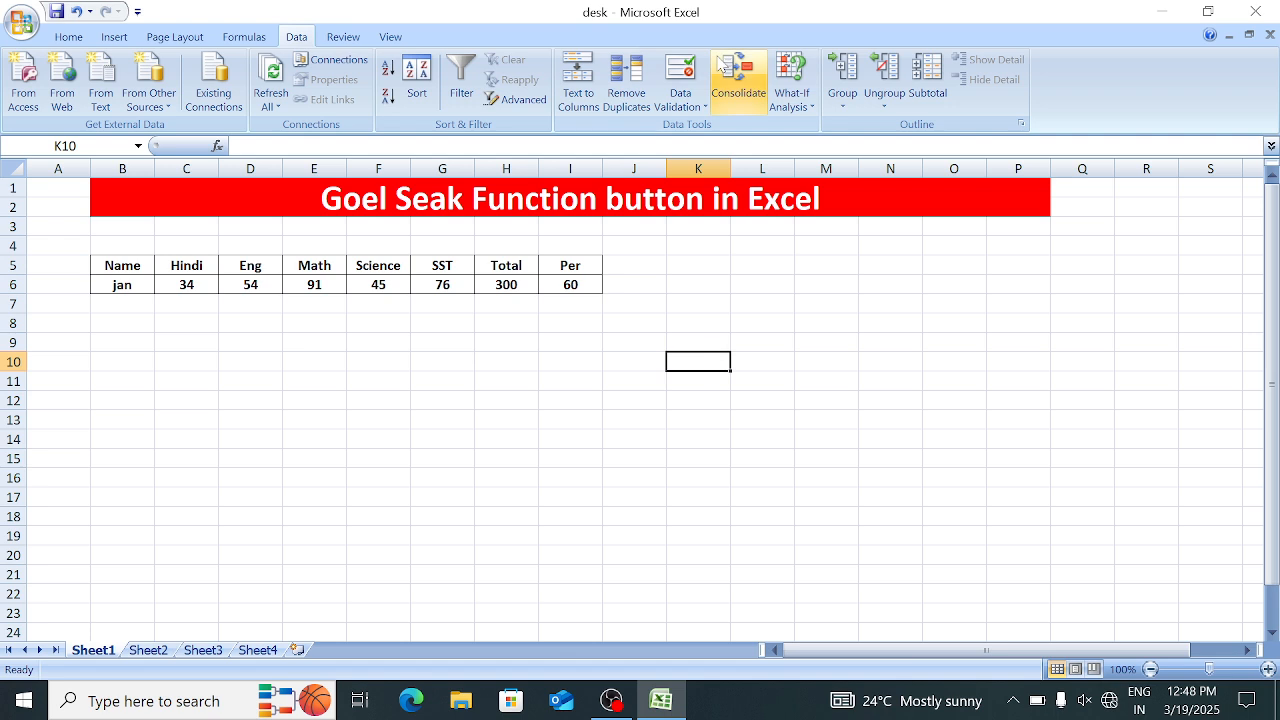
Run Goal Seek with I6 as the set cell, 55 as the target value and G6 as the changing cell, and keep the solution
{"action": "left_click", "coordinate": [791, 80]}
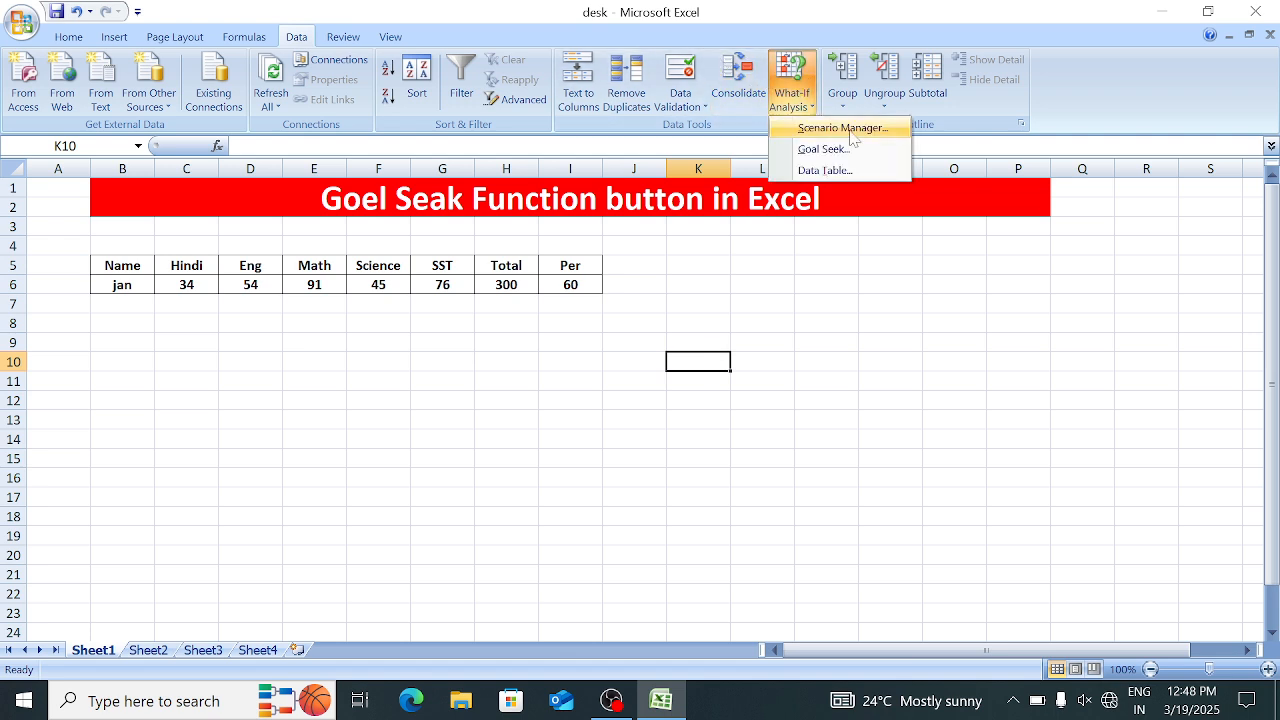
{"action": "left_click", "coordinate": [871, 151]}
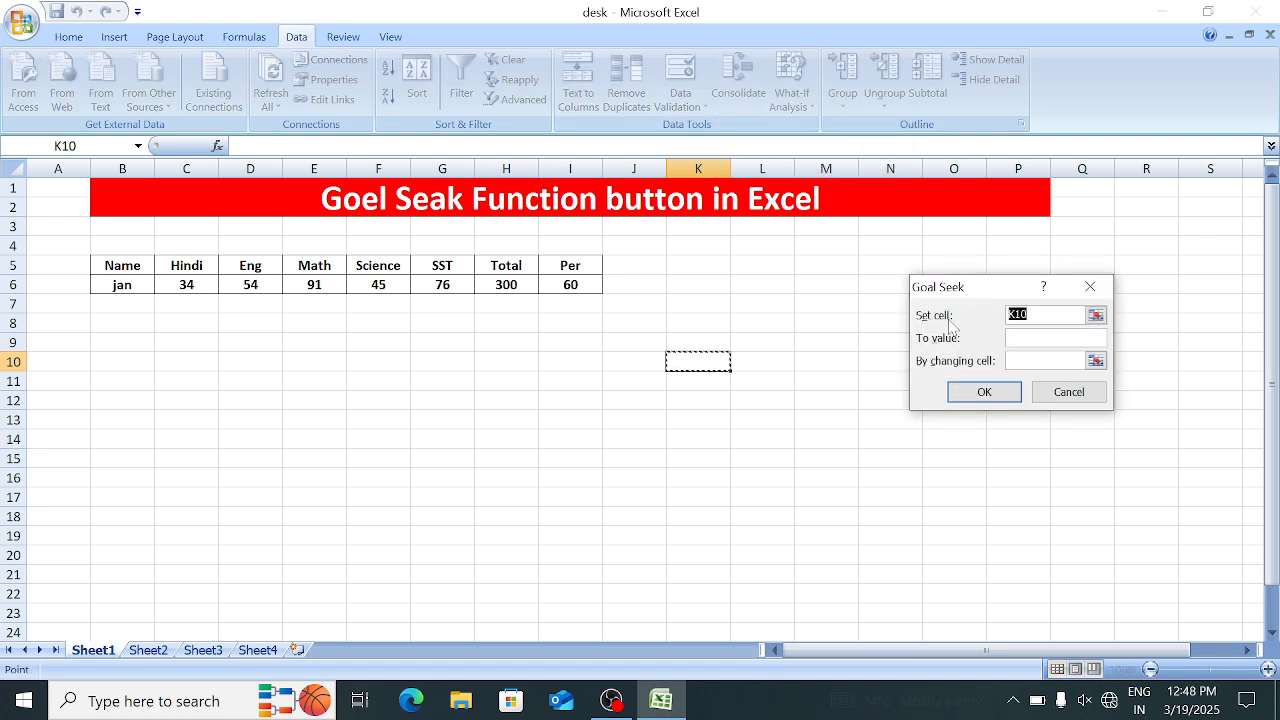
{"action": "left_click", "coordinate": [578, 285]}
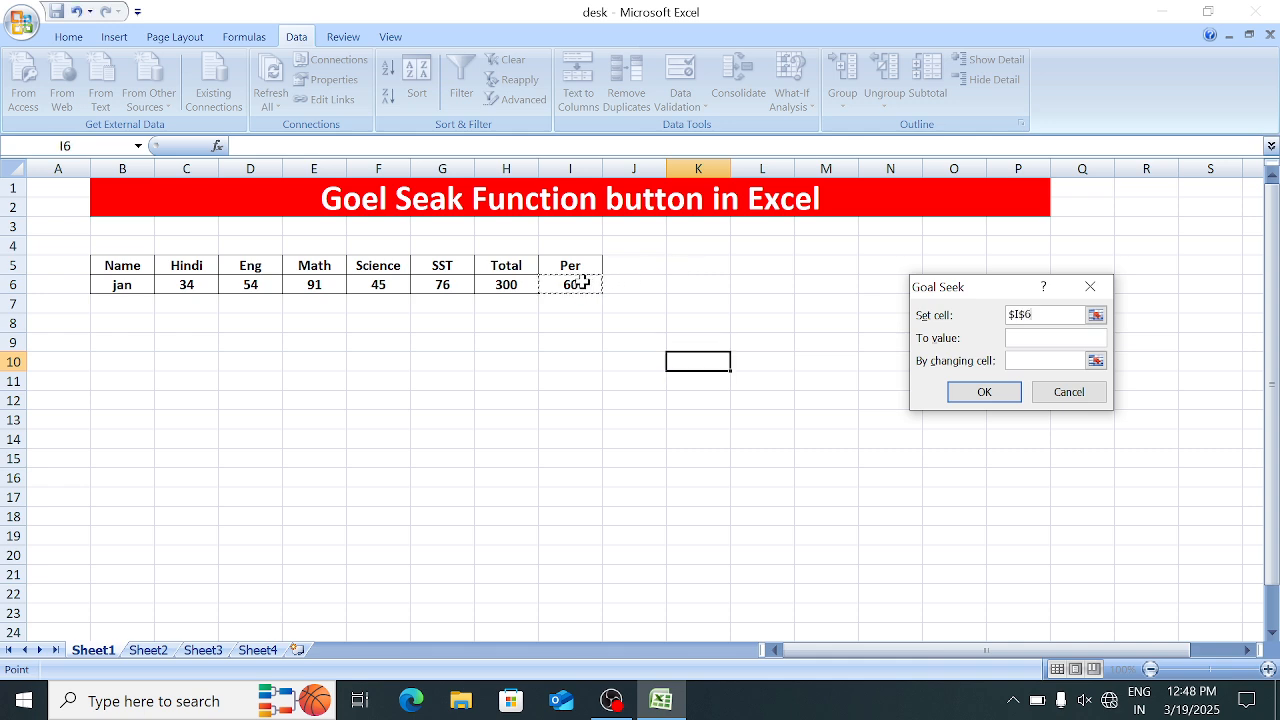
{"action": "left_click", "coordinate": [1012, 338]}
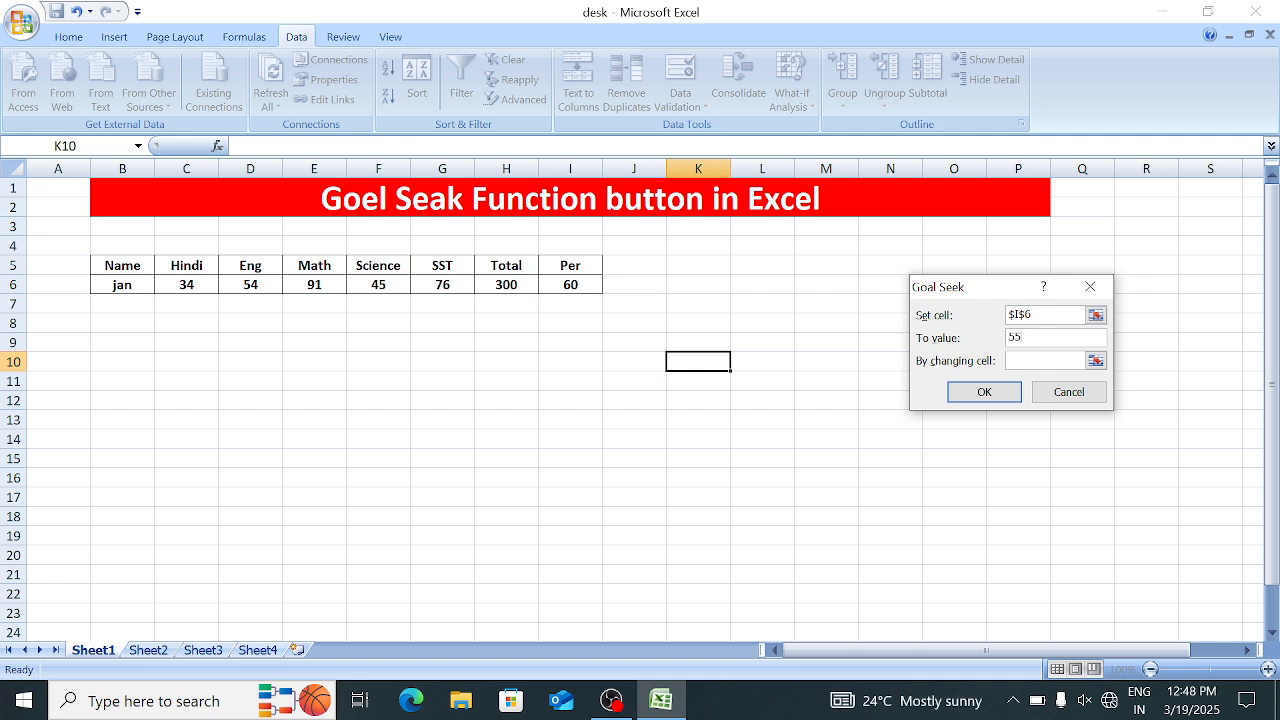
{"action": "left_click", "coordinate": [1040, 361]}
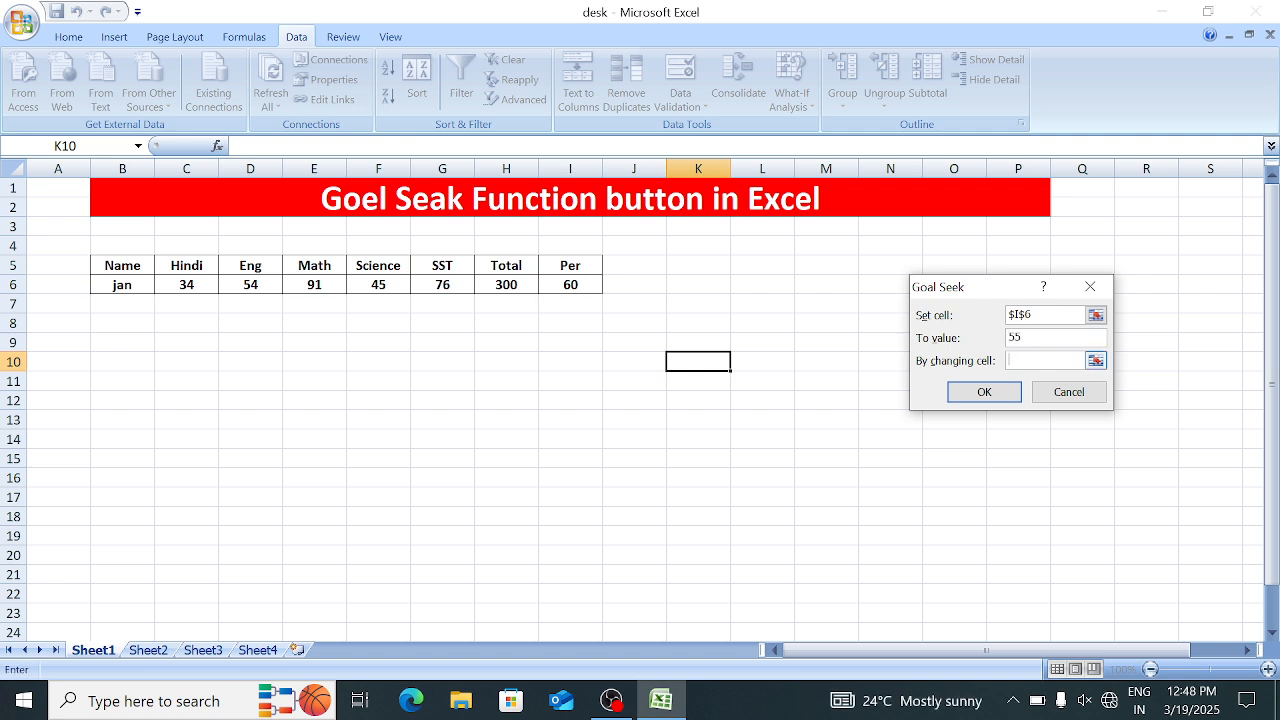
{"action": "left_click", "coordinate": [440, 287]}
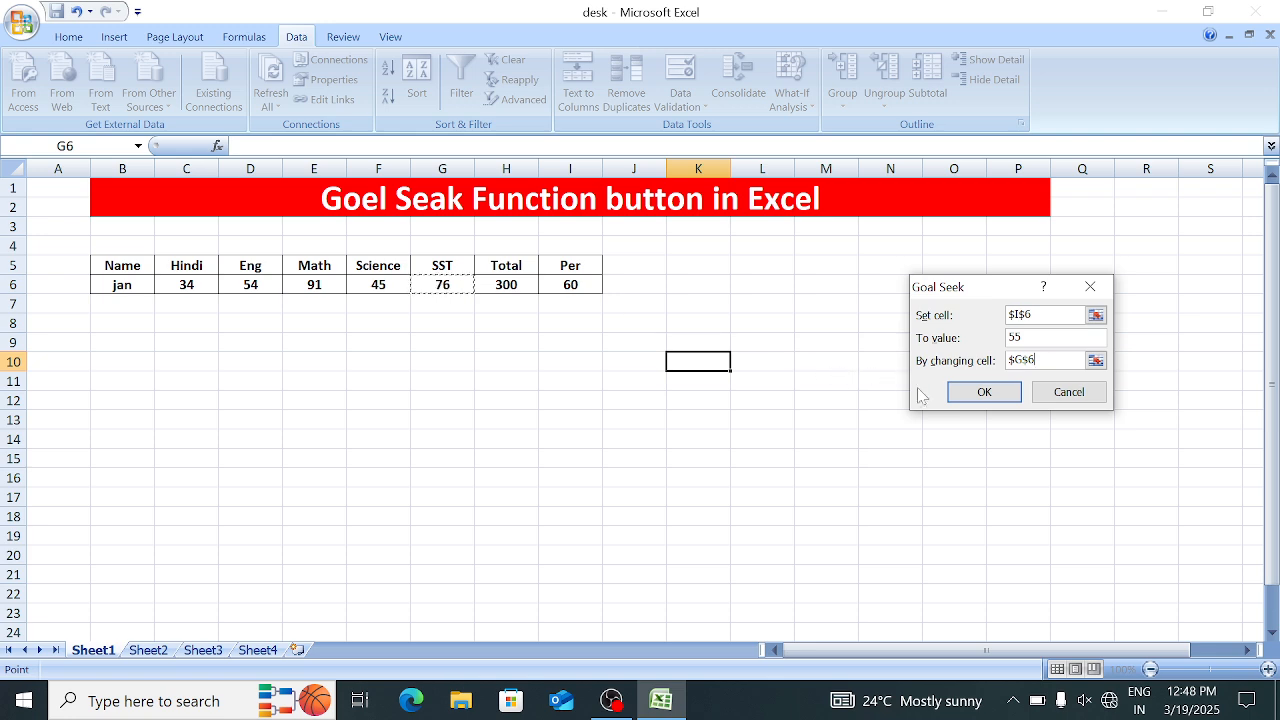
{"action": "left_click", "coordinate": [984, 392]}
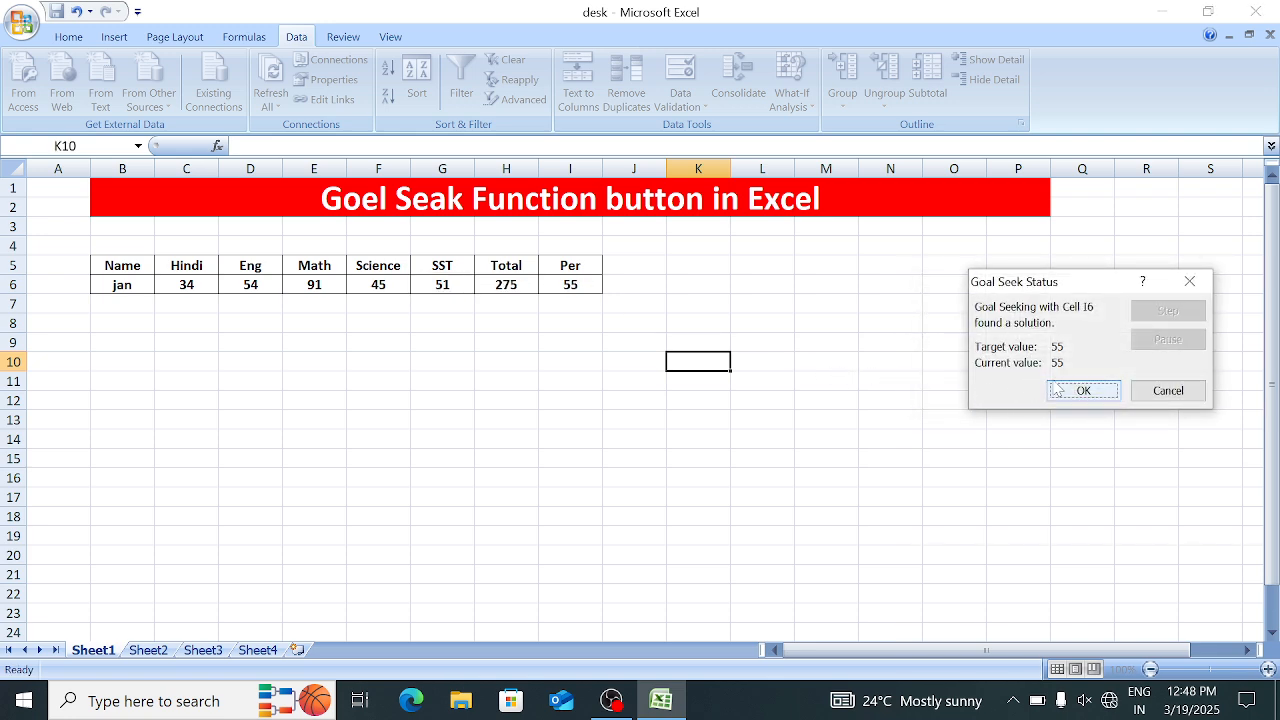
{"action": "left_click", "coordinate": [1084, 391]}
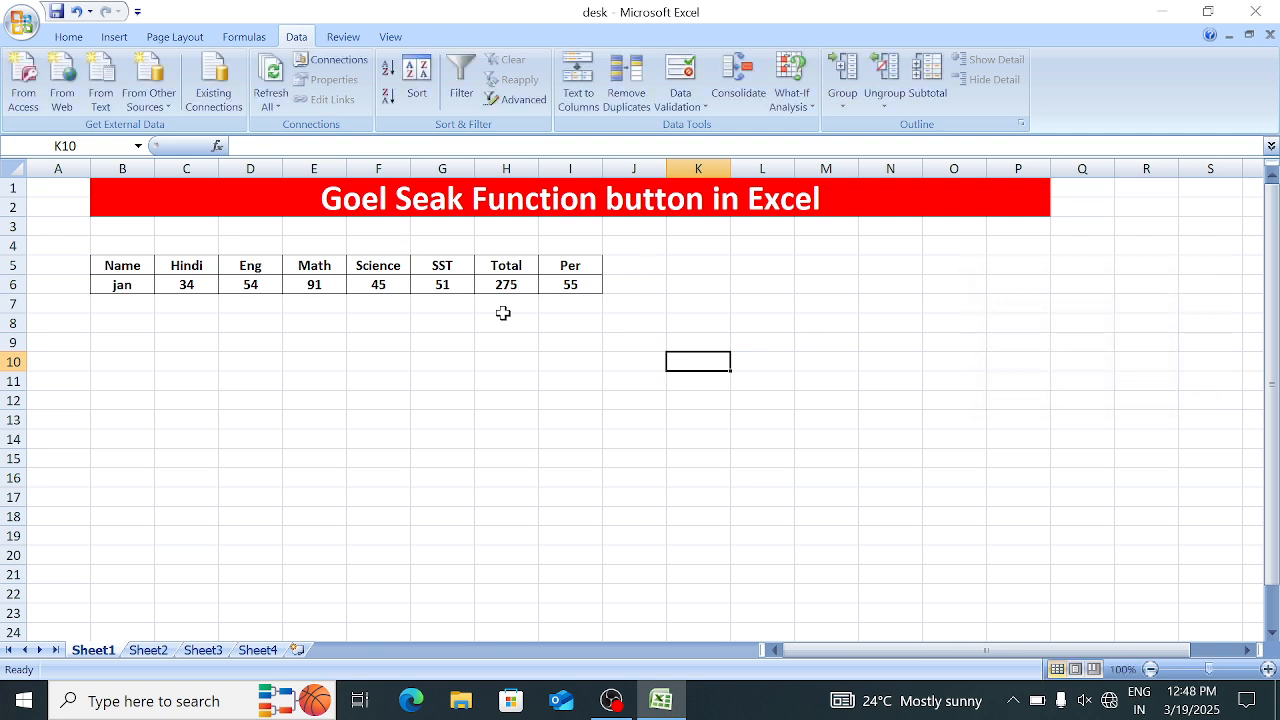
{"action": "left_click", "coordinate": [592, 290]}
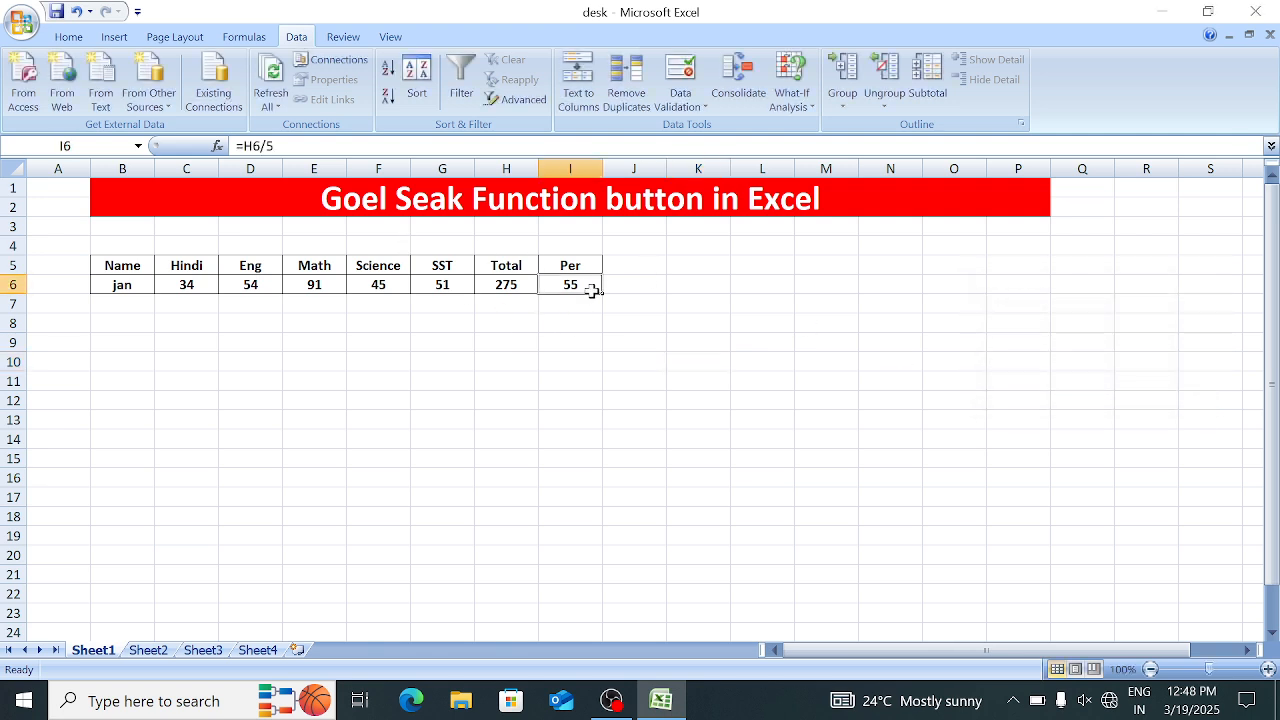
Start a product table below the marks with the label Name in C10 and the item Mouse in D10
{"action": "left_click", "coordinate": [213, 400]}
{"action": "key", "text": "Up"}
{"action": "key", "text": "Up"}
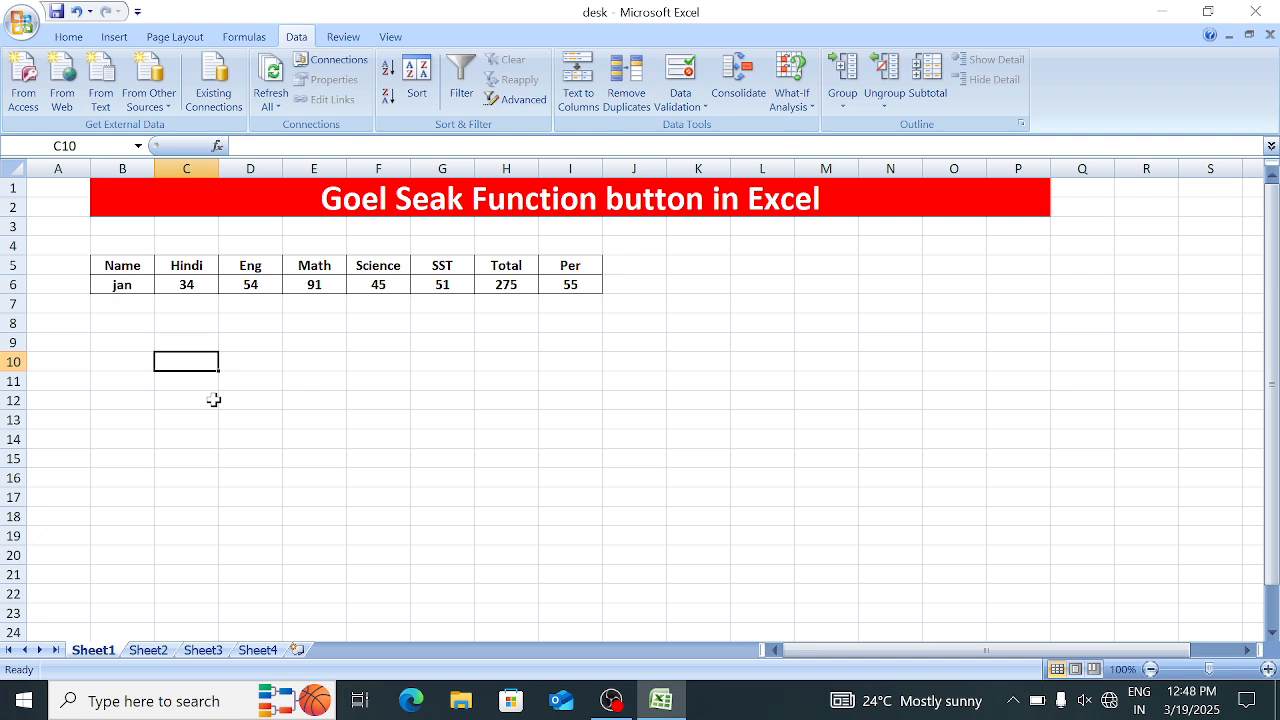
{"action": "type", "text": "NAme"}
{"action": "key", "text": "Return"}
{"action": "key", "text": "Up"}
{"action": "key", "text": "Right"}
{"action": "type", "text": "Mo"}
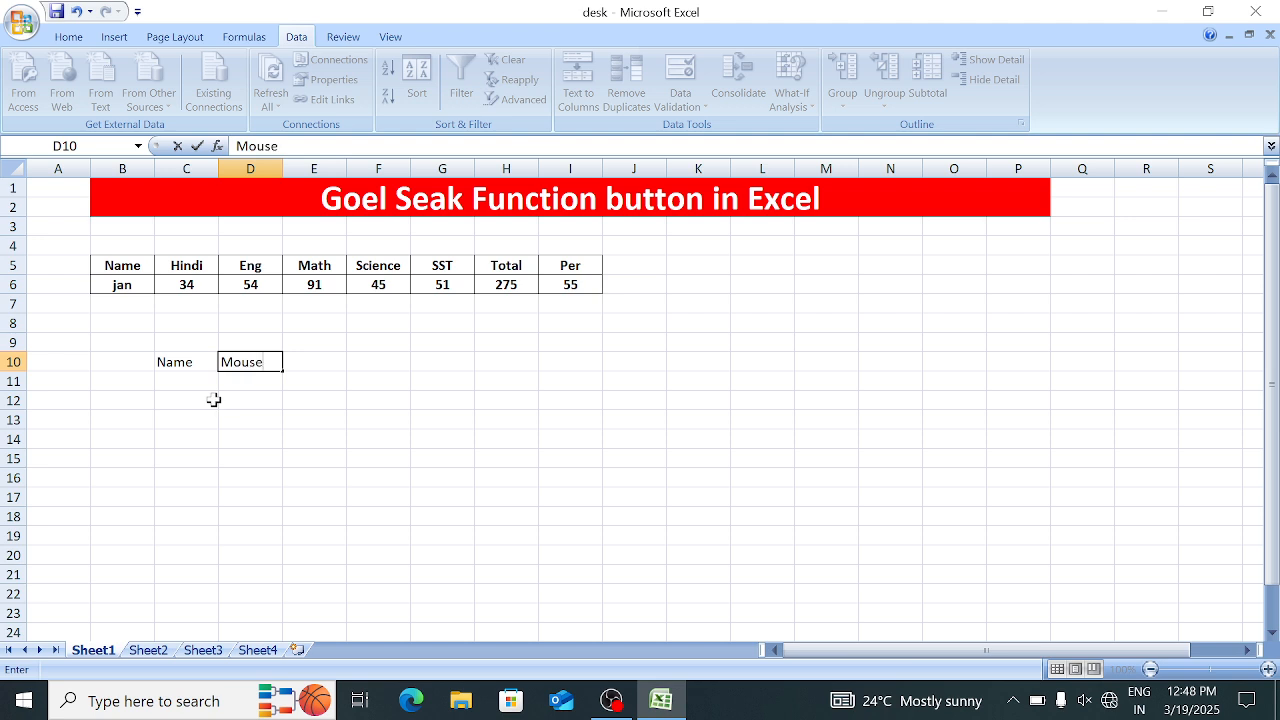
{"action": "type", "text": "use"}
{"action": "key", "text": "Return"}
Add the labels Price in C11 and Qty in C12
{"action": "key", "text": "Left"}
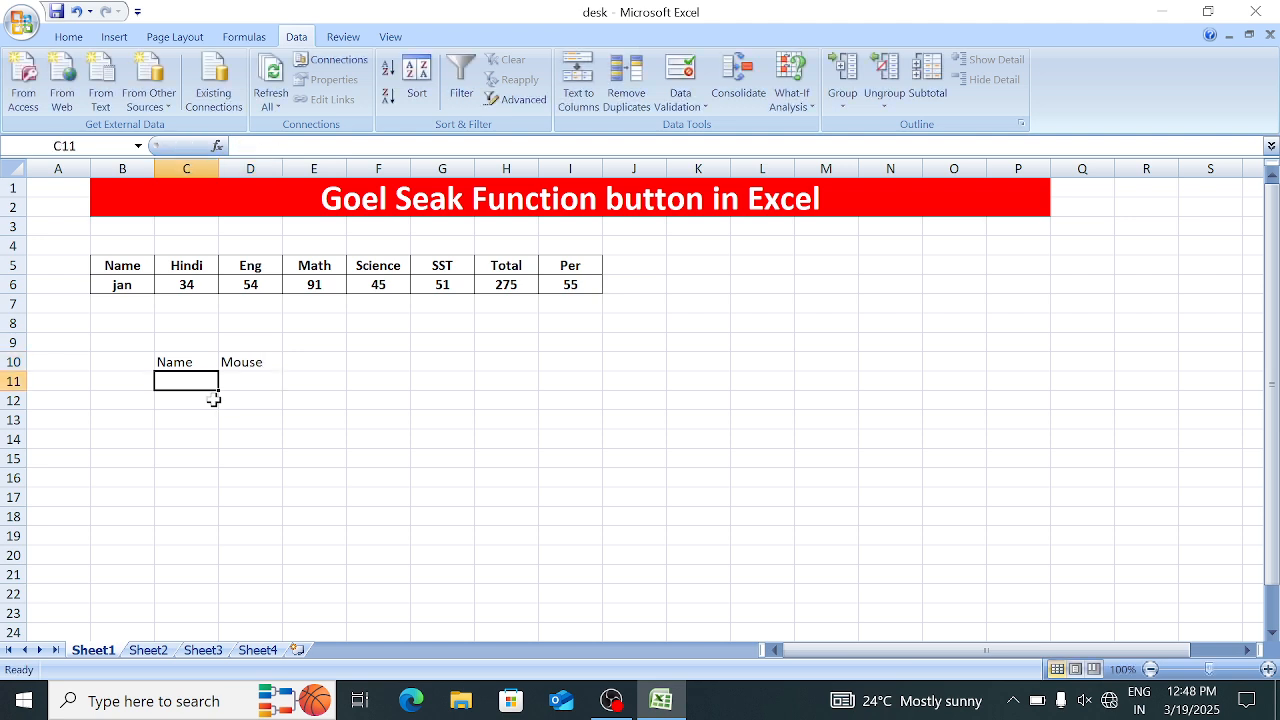
{"action": "type", "text": "Rrice"}
{"action": "key", "text": "Return"}
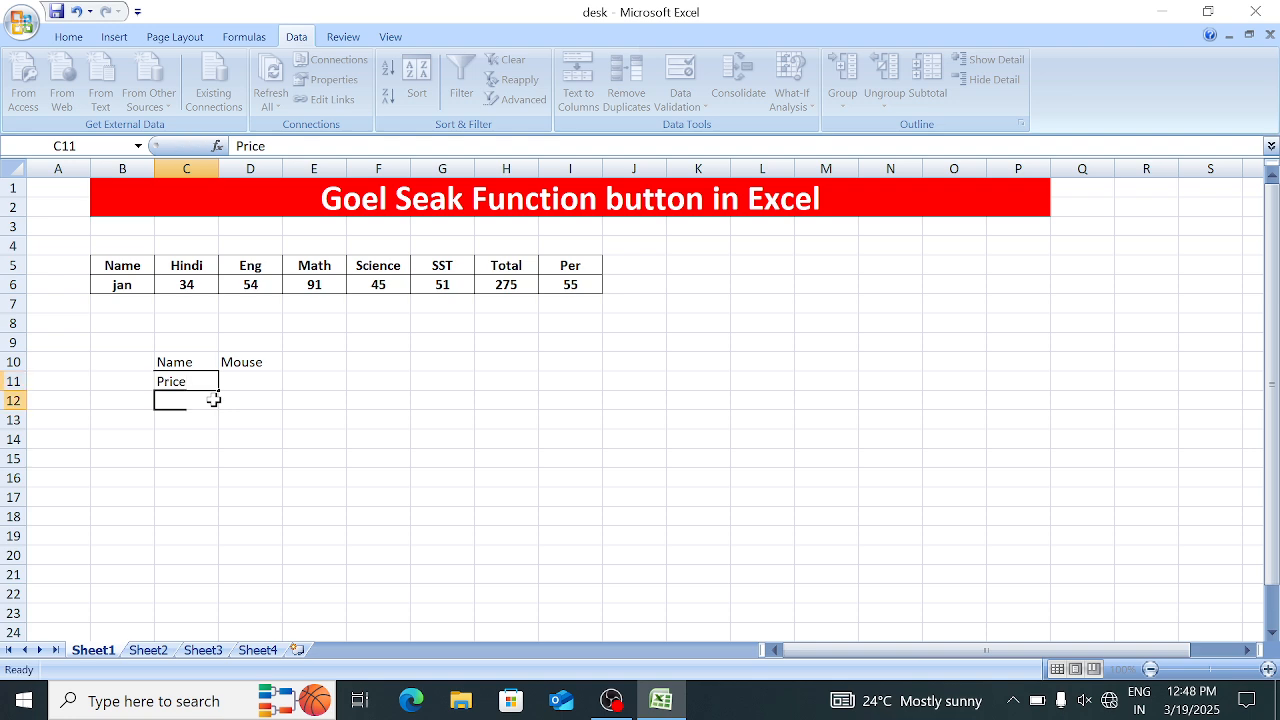
{"action": "type", "text": "Qty"}
{"action": "key", "text": "Return"}
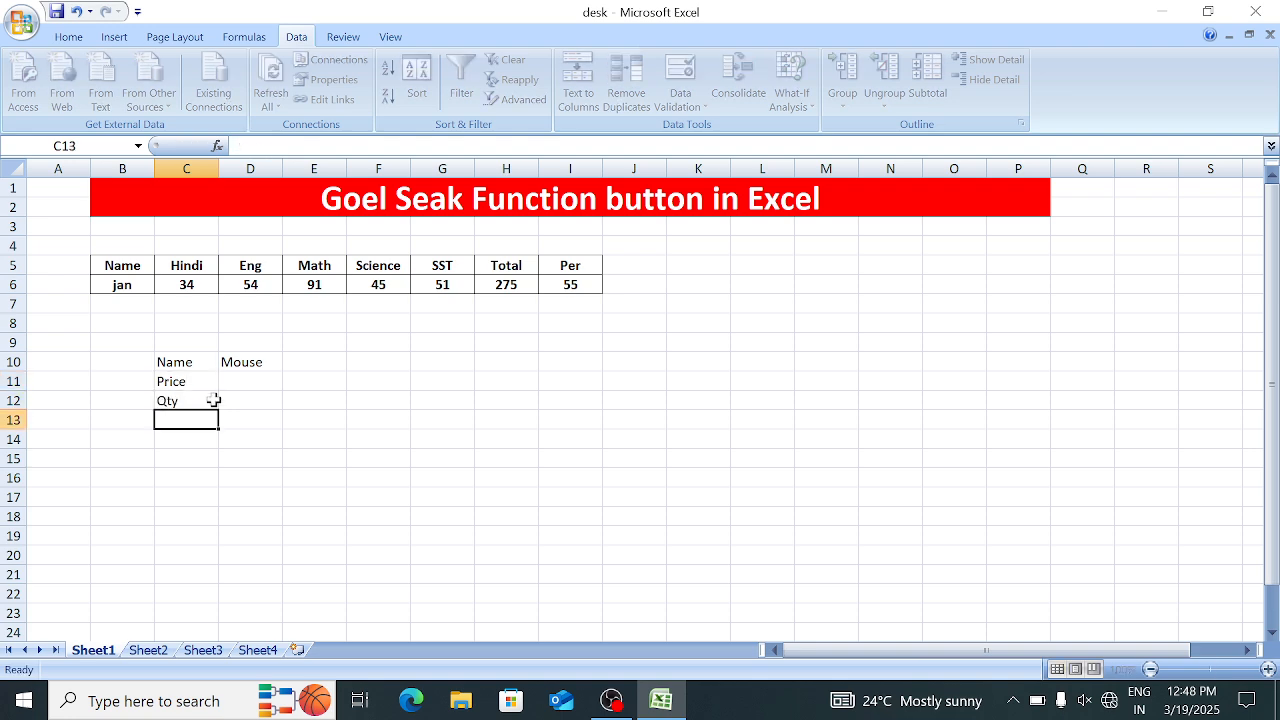
Enter the price 150 in D11 and the quantity 50 in D12
{"action": "key", "text": "Up"}
{"action": "key", "text": "Up"}
{"action": "key", "text": "Right"}
{"action": "type", "text": "1"}
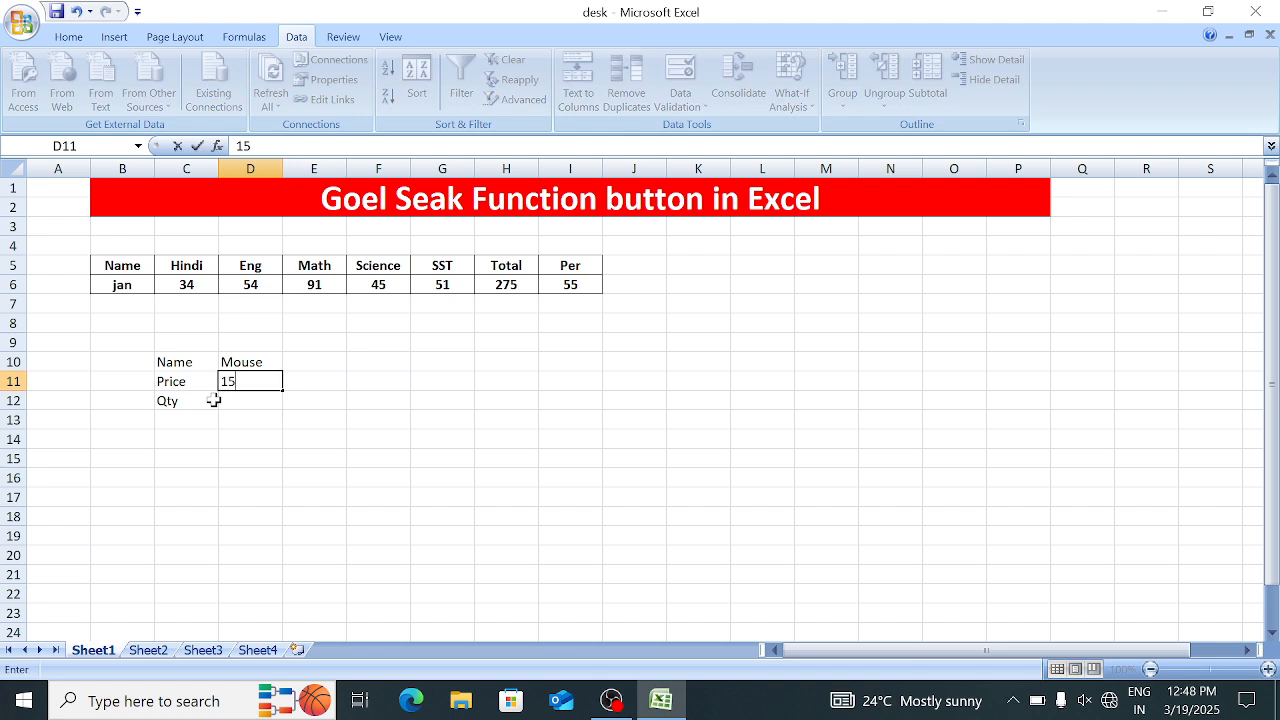
{"action": "key", "text": "Return"}
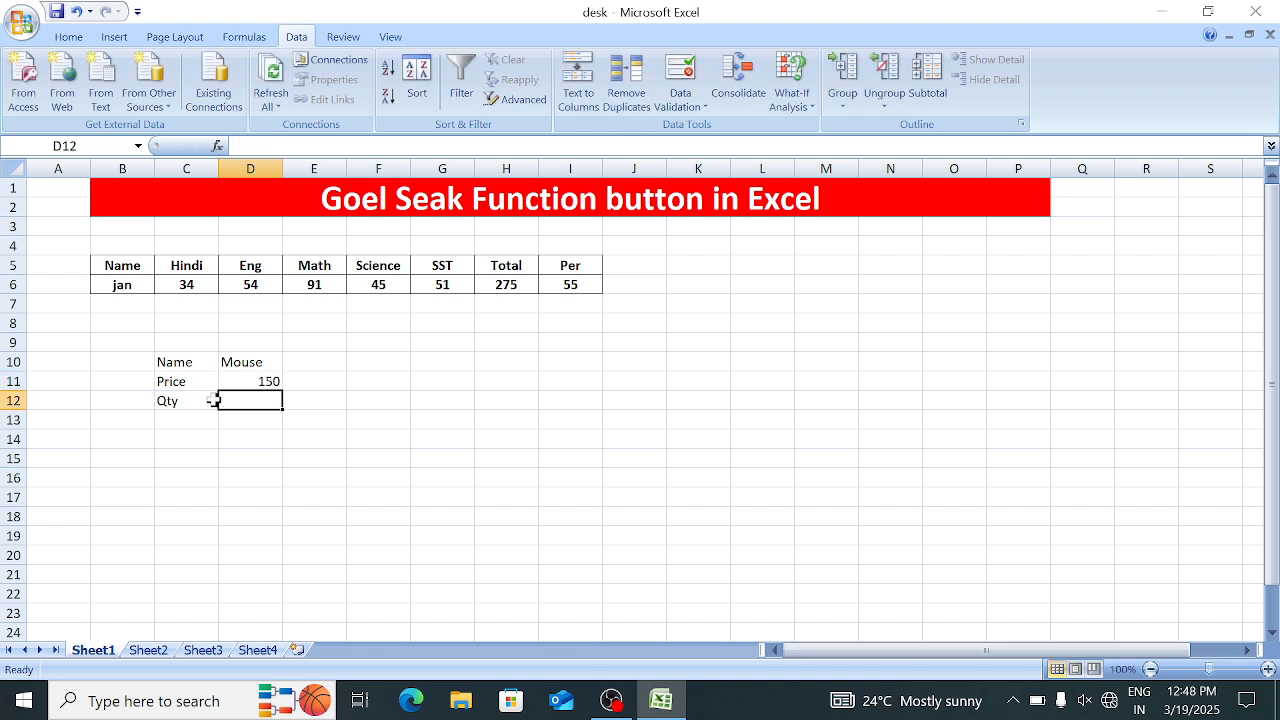
{"action": "type", "text": "50"}
{"action": "key", "text": "Return"}
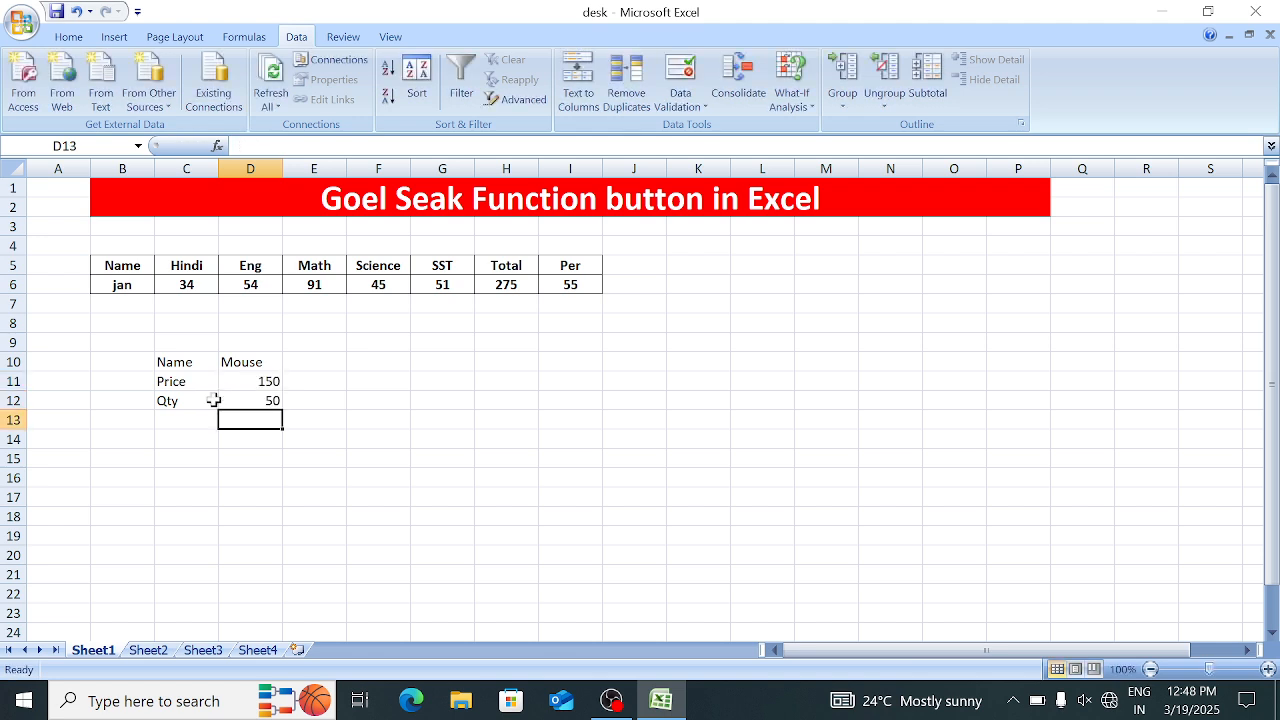
Label cell C14 as total amount and autofit the width of column C to the text
{"action": "key", "text": "Left"}
{"action": "key", "text": "Down"}
{"action": "type", "text": "total"}
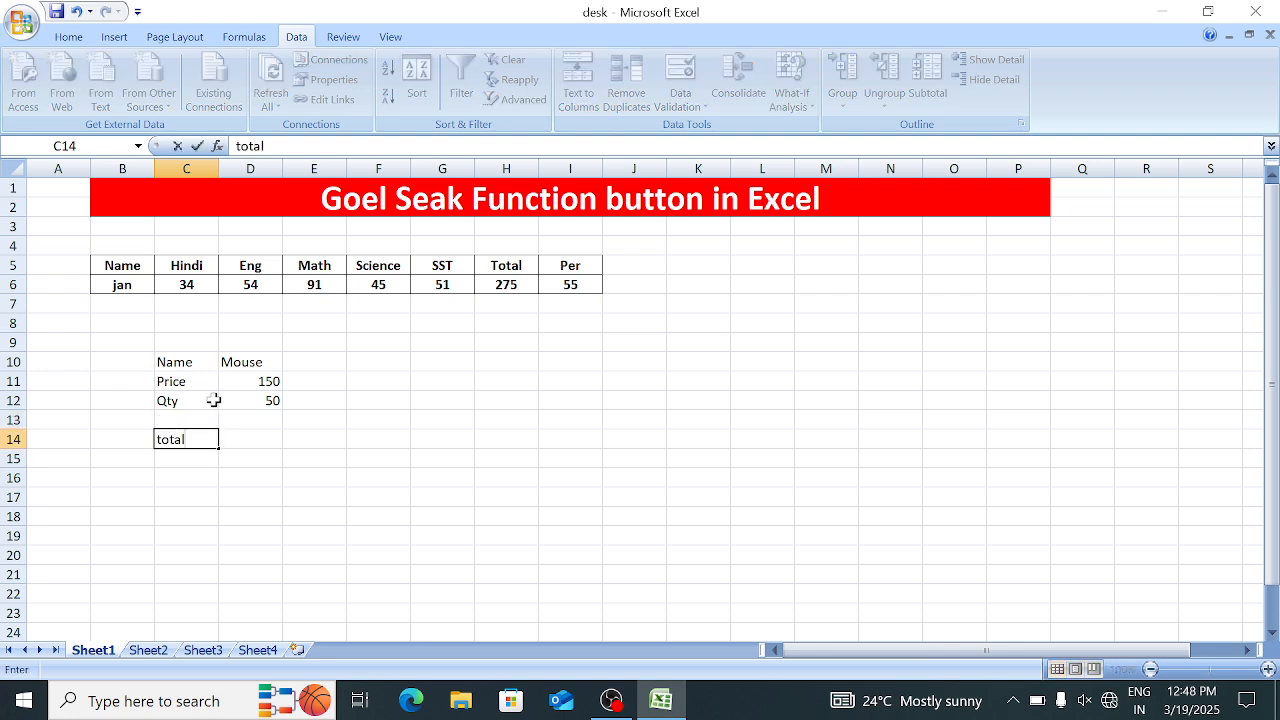
{"action": "type", "text": " amount"}
{"action": "key", "text": "Tab"}
{"action": "double_click", "coordinate": [218, 168]}
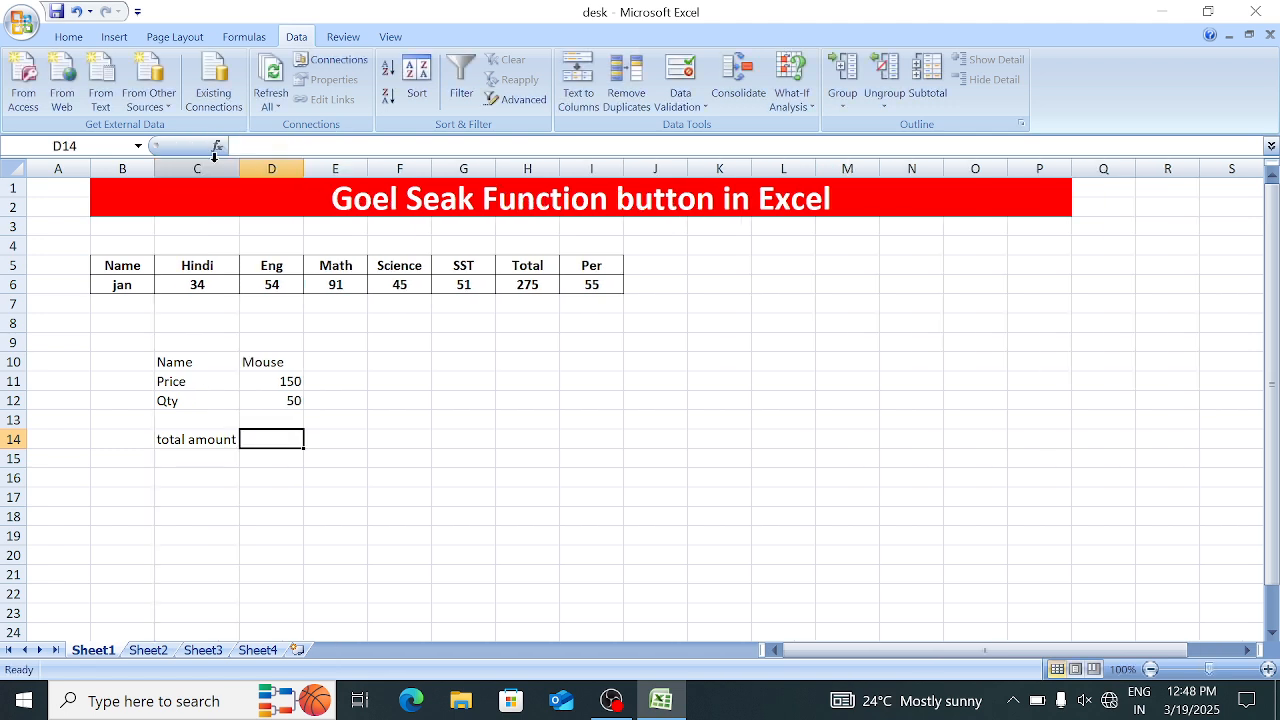
Calculate the total amount in D14 with a PRODUCT formula over the range D11:D12
{"action": "type", "text": "=prod"}
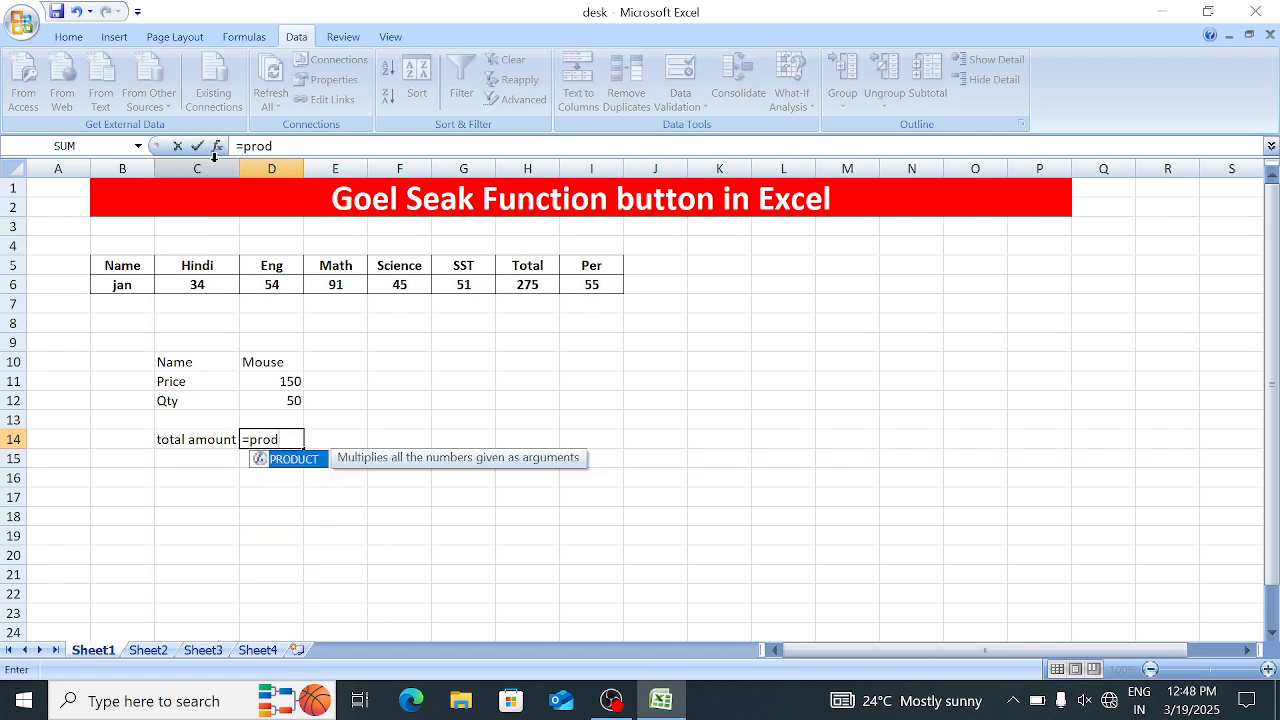
{"action": "key", "text": "Tab"}
{"action": "key", "text": "Up"}
{"action": "key", "text": "Up"}
{"action": "key", "text": "Up"}
{"action": "key", "text": "shift+Down"}
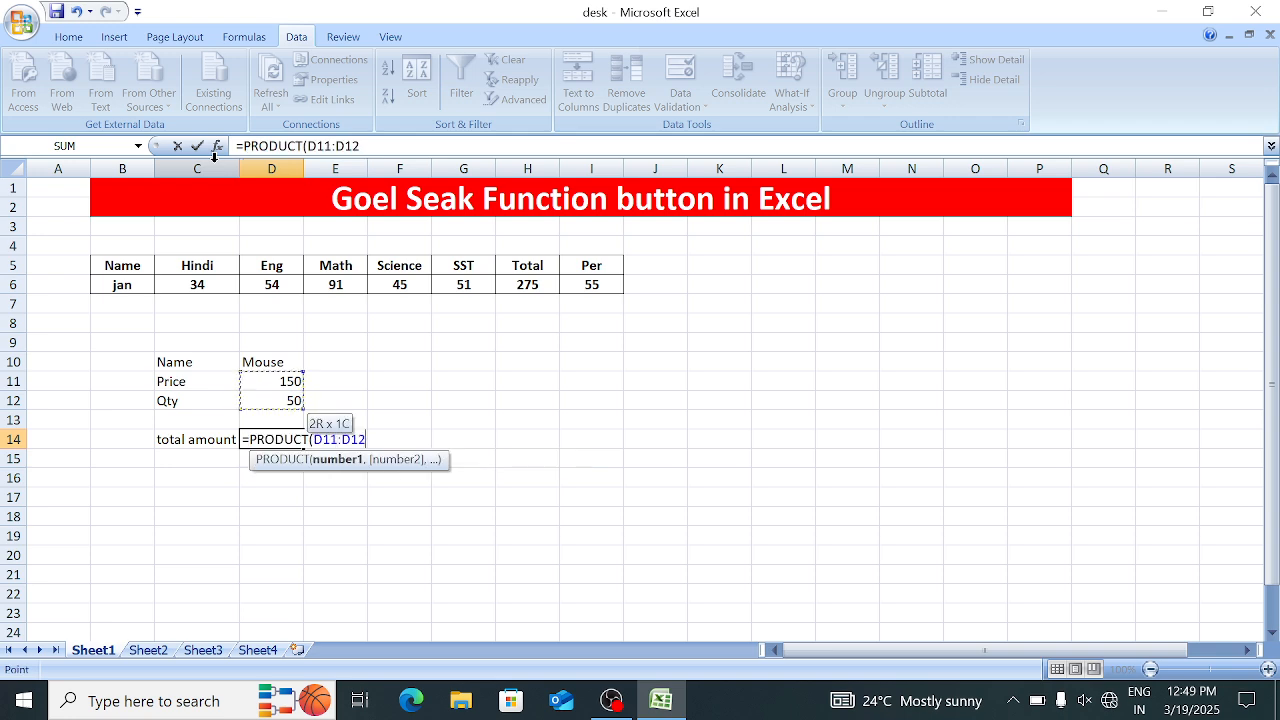
{"action": "key", "text": "Return"}
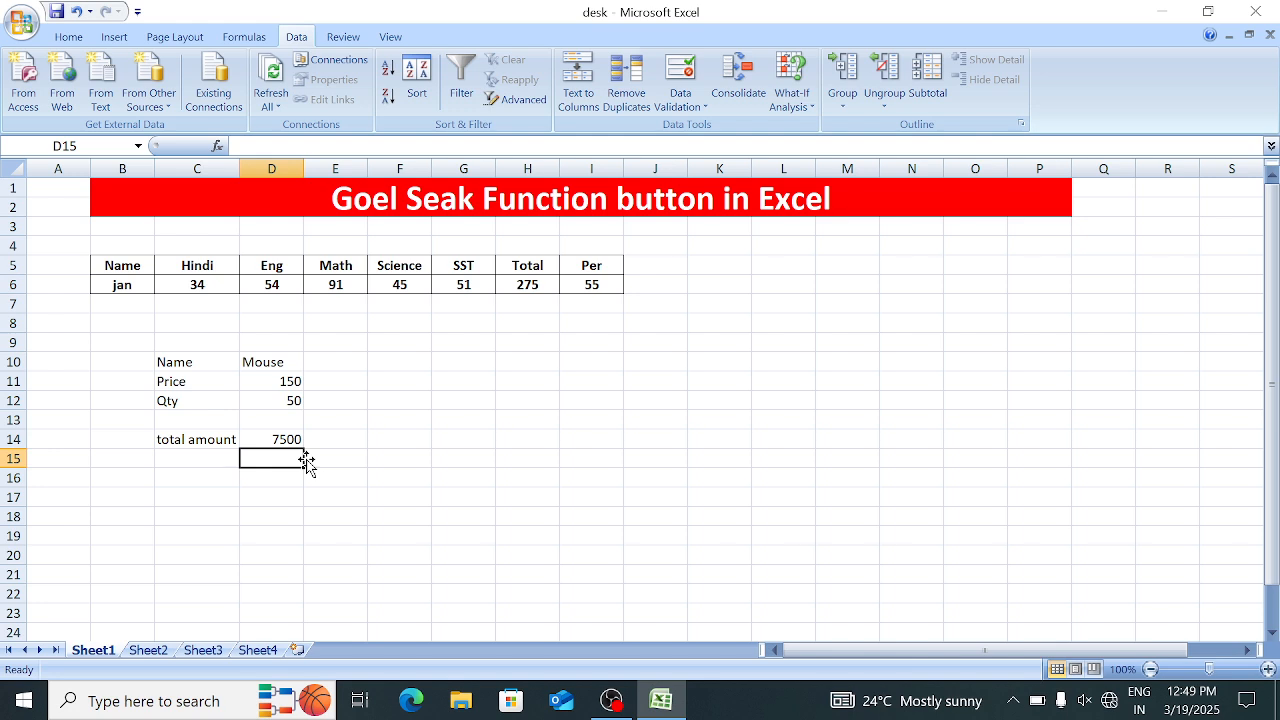
Format the total amount row C14:D14 in bold with all borders
{"action": "left_click_drag", "start_coordinate": [216, 438], "coordinate": [245, 452]}
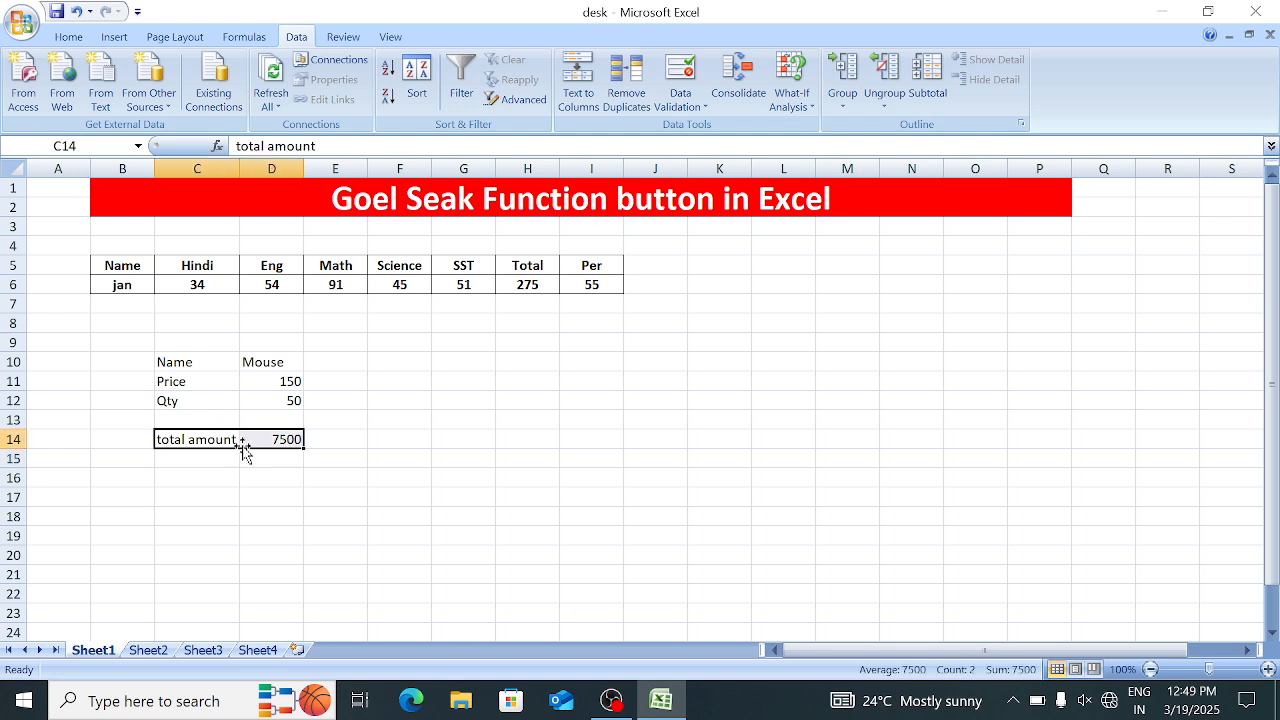
{"action": "key", "text": "ctrl+b"}
{"action": "key", "text": "alt+h"}
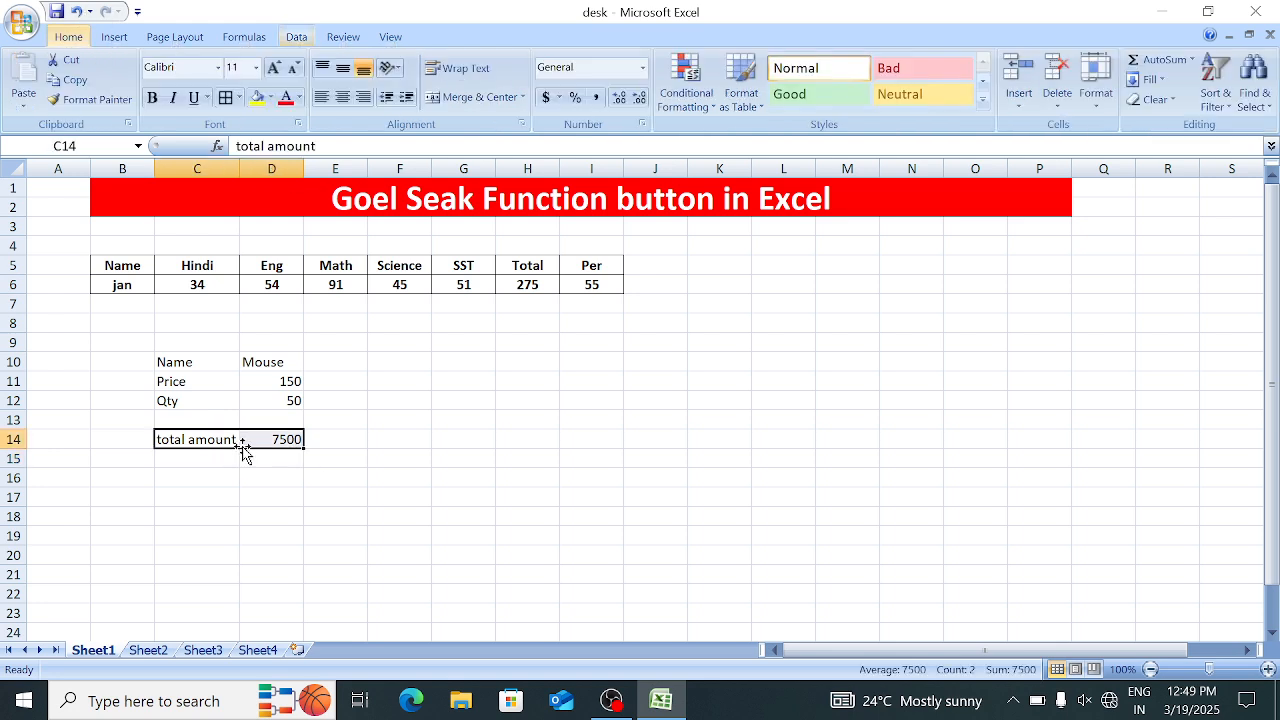
{"action": "key", "text": "b"}
{"action": "key", "text": "a"}
{"action": "left_click", "coordinate": [477, 494]}
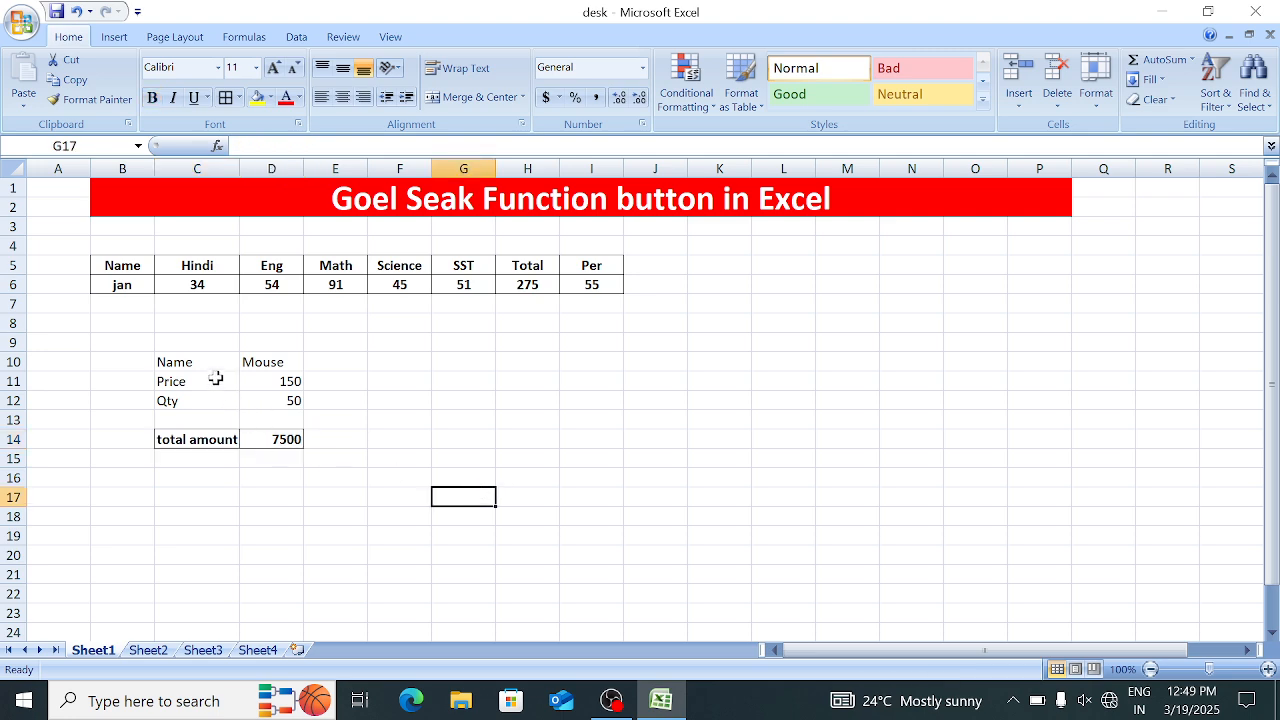
{"action": "left_click_drag", "start_coordinate": [211, 378], "coordinate": [267, 382]}
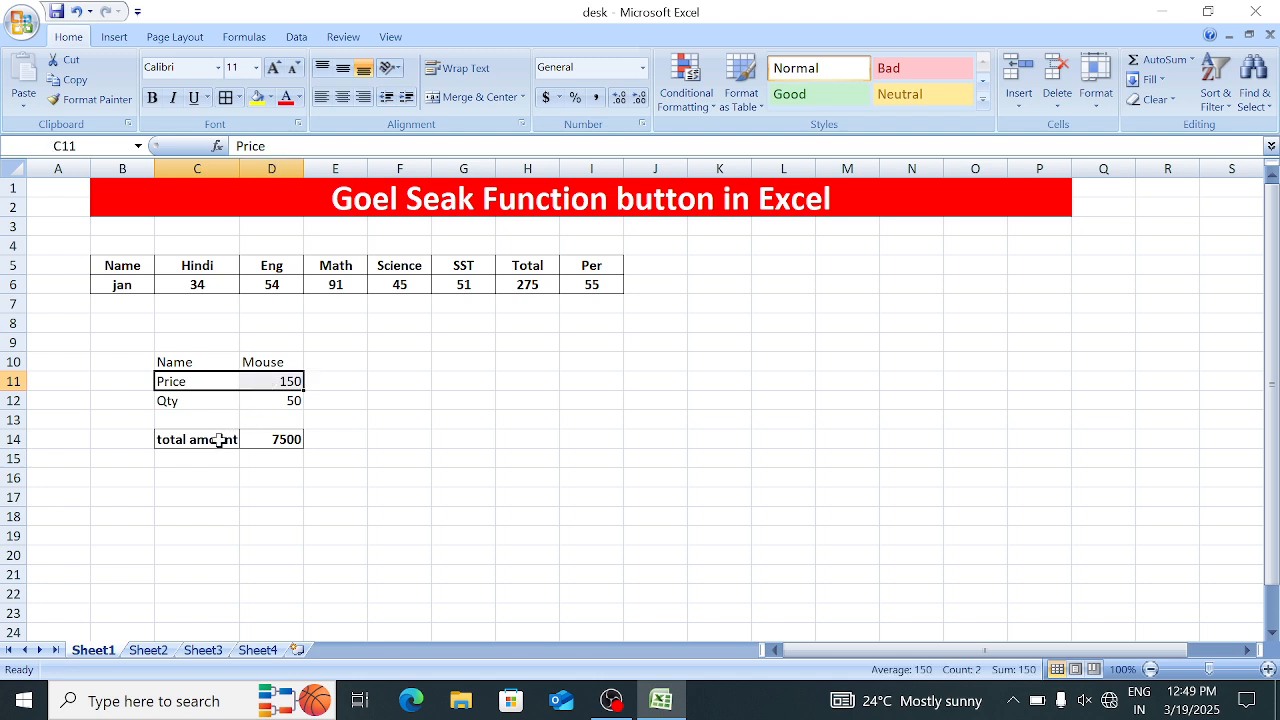
{"action": "left_click_drag", "start_coordinate": [219, 440], "coordinate": [271, 437]}
{"action": "left_click", "coordinate": [260, 437]}
{"action": "left_click", "coordinate": [430, 478]}
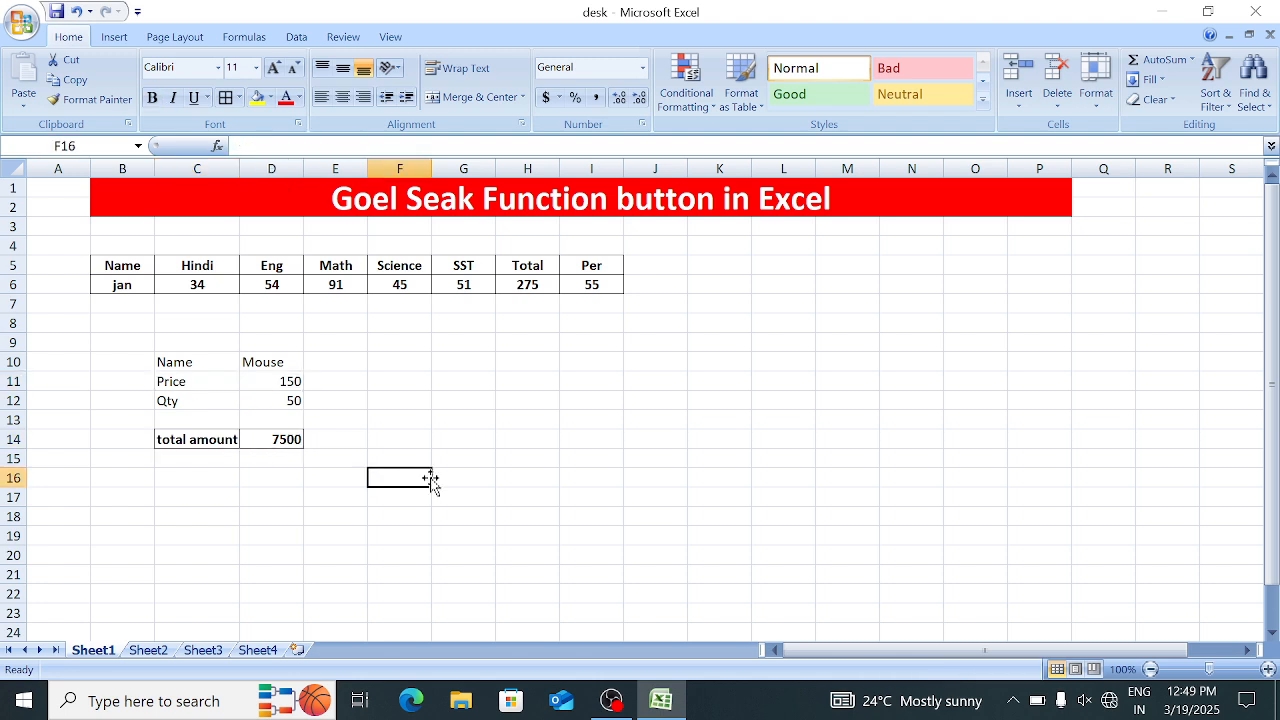
Run Goal Seek to bring the total amount in D14 to 8000 by changing the price in D11
{"action": "left_click", "coordinate": [296, 36]}
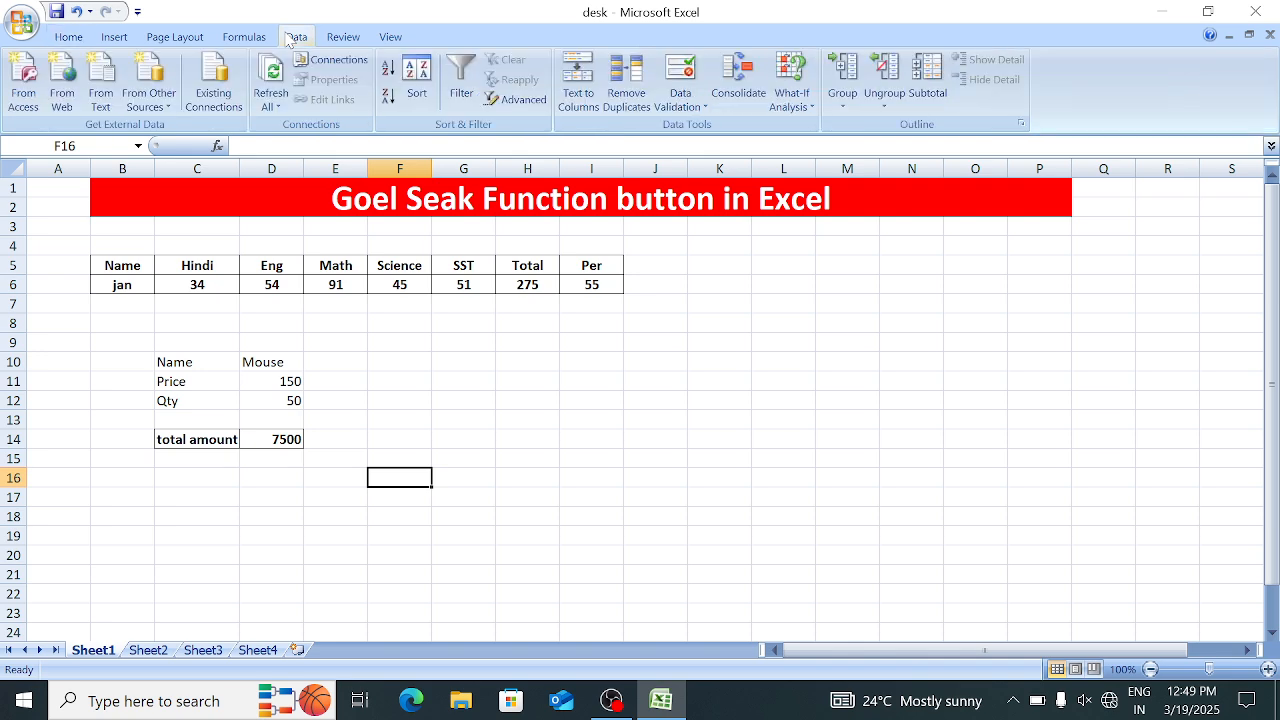
{"action": "left_click", "coordinate": [792, 100]}
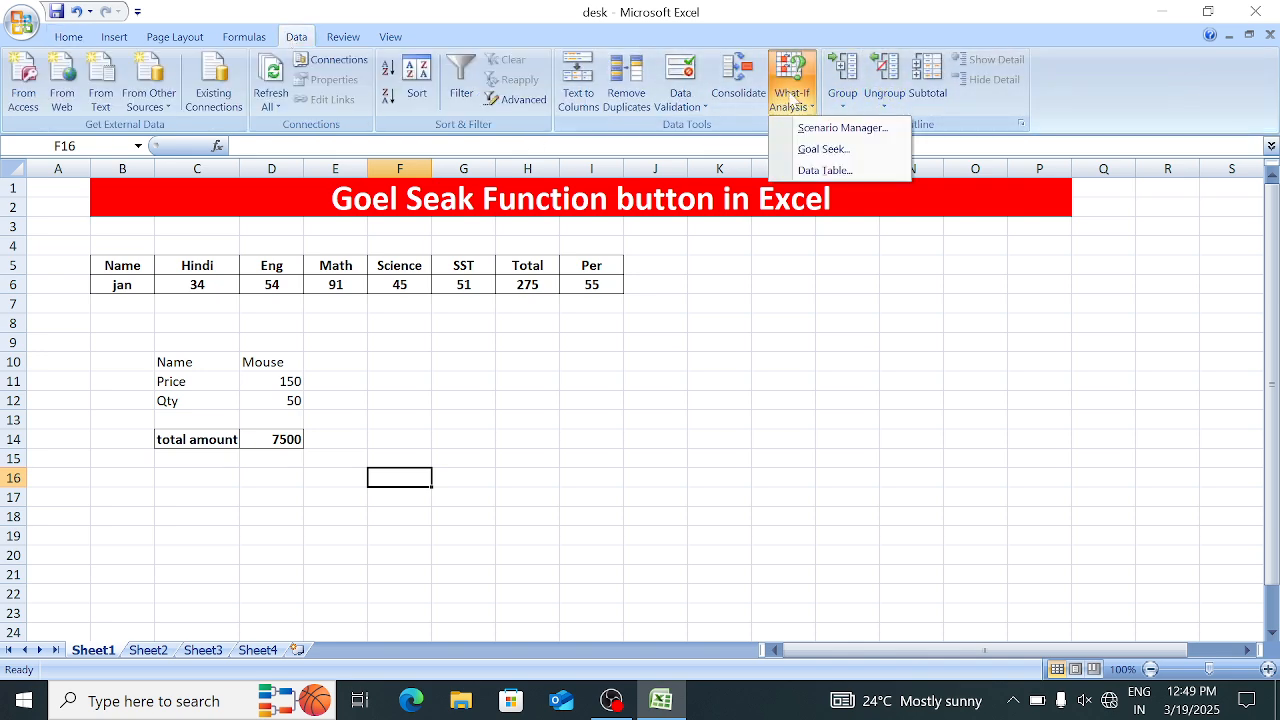
{"action": "left_click", "coordinate": [853, 150]}
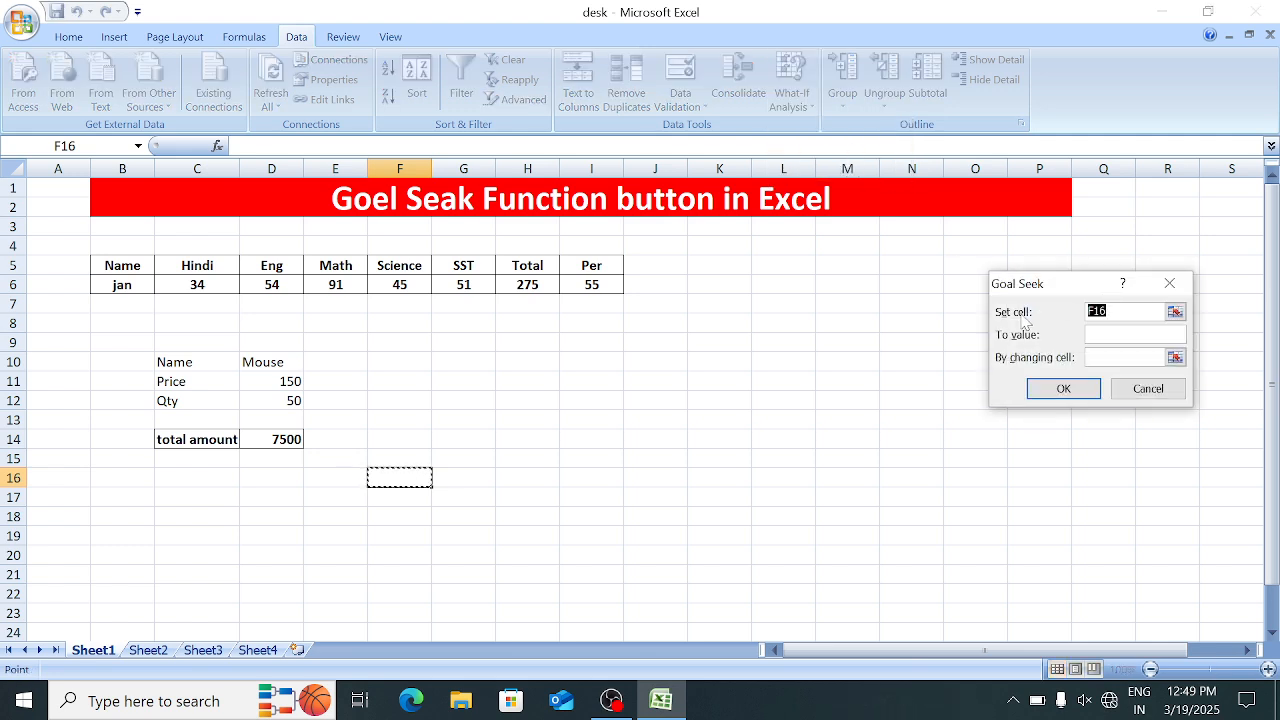
{"action": "left_click", "coordinate": [257, 440]}
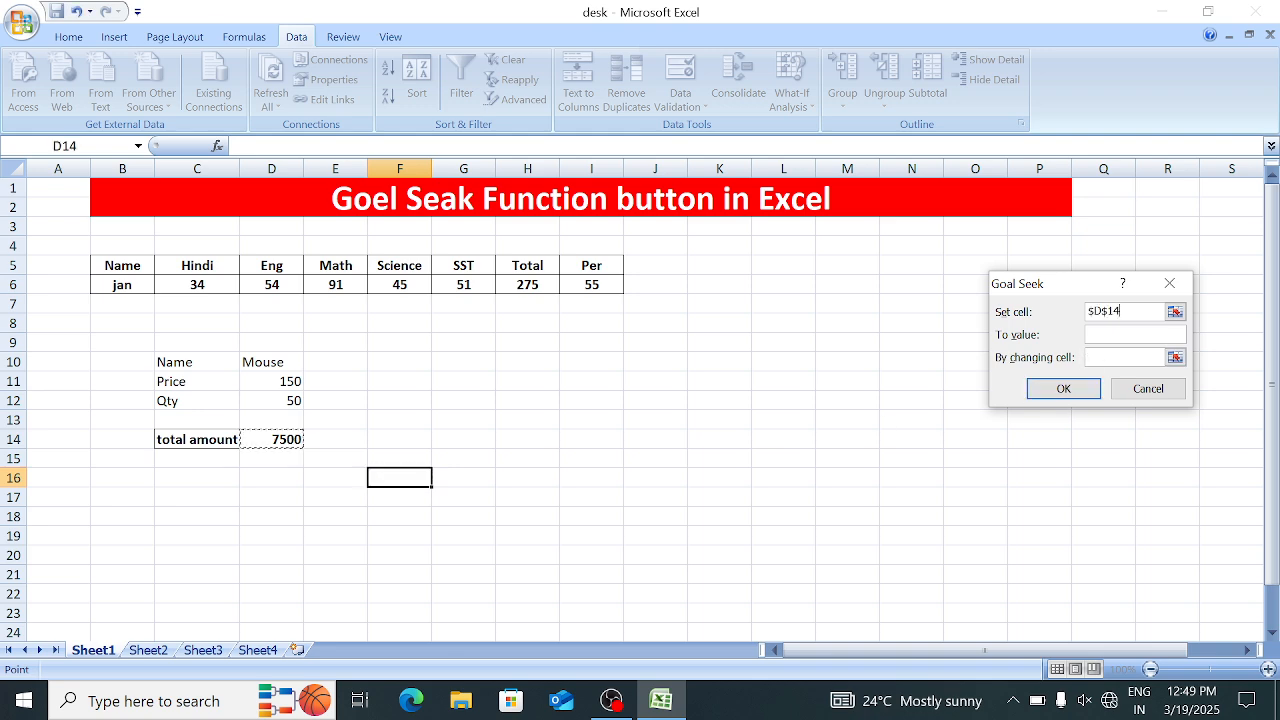
{"action": "left_click", "coordinate": [1120, 335]}
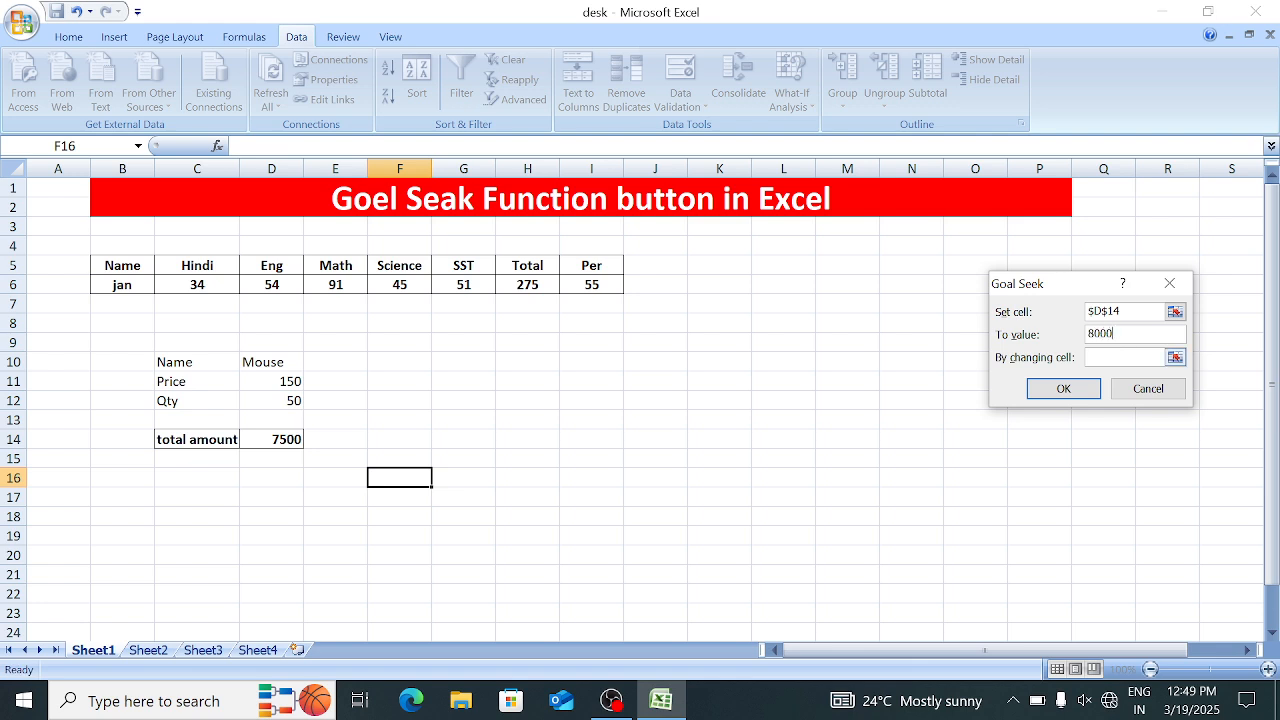
{"action": "left_click", "coordinate": [263, 381]}
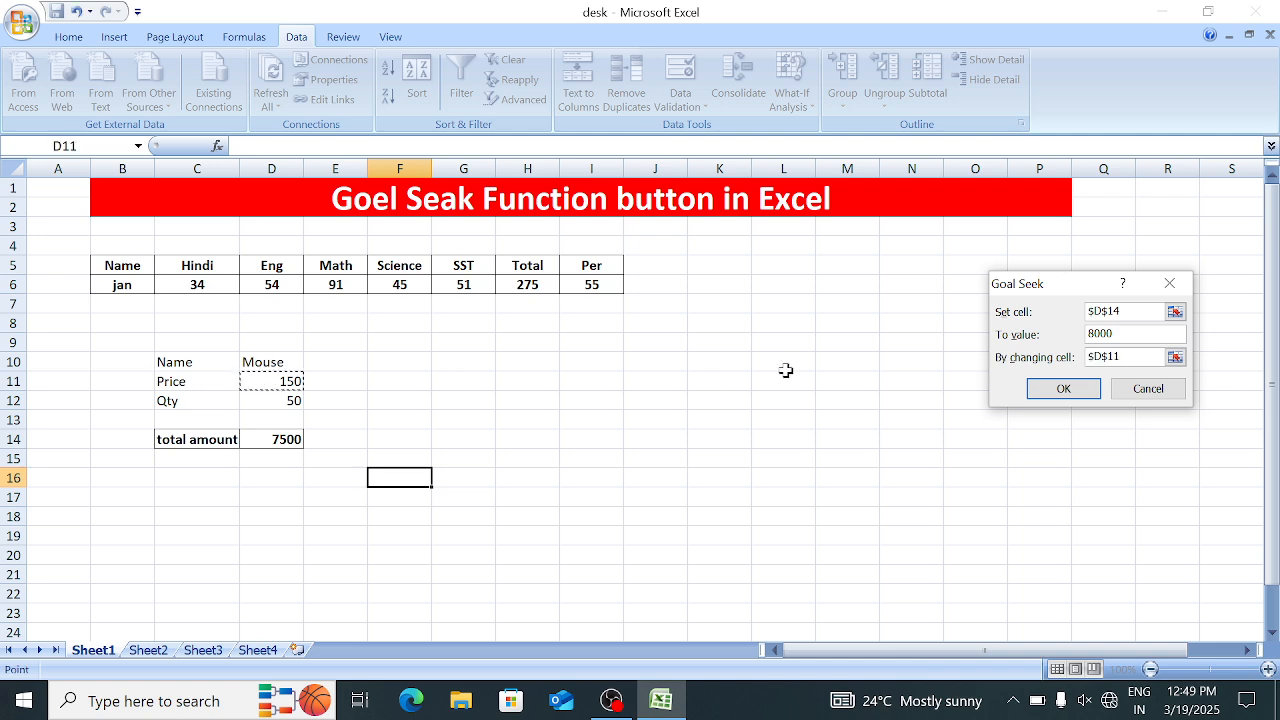
{"action": "left_click", "coordinate": [1063, 390]}
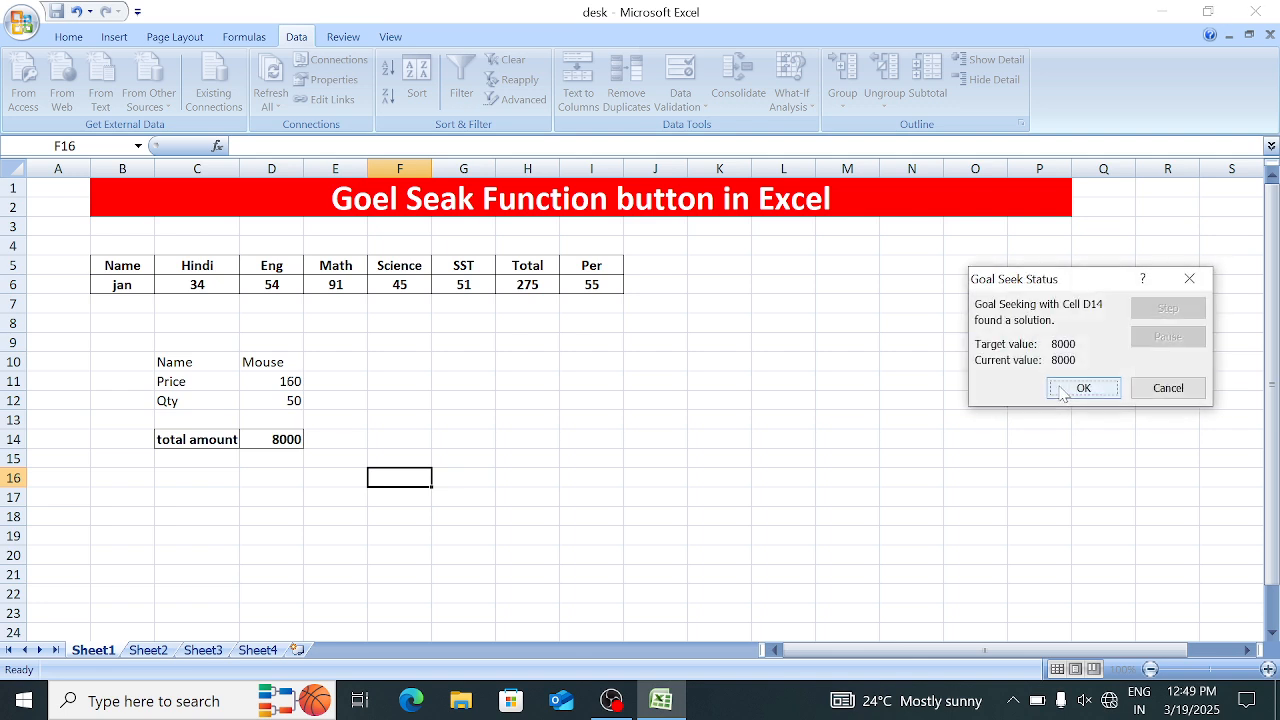
{"action": "left_click", "coordinate": [1063, 390]}
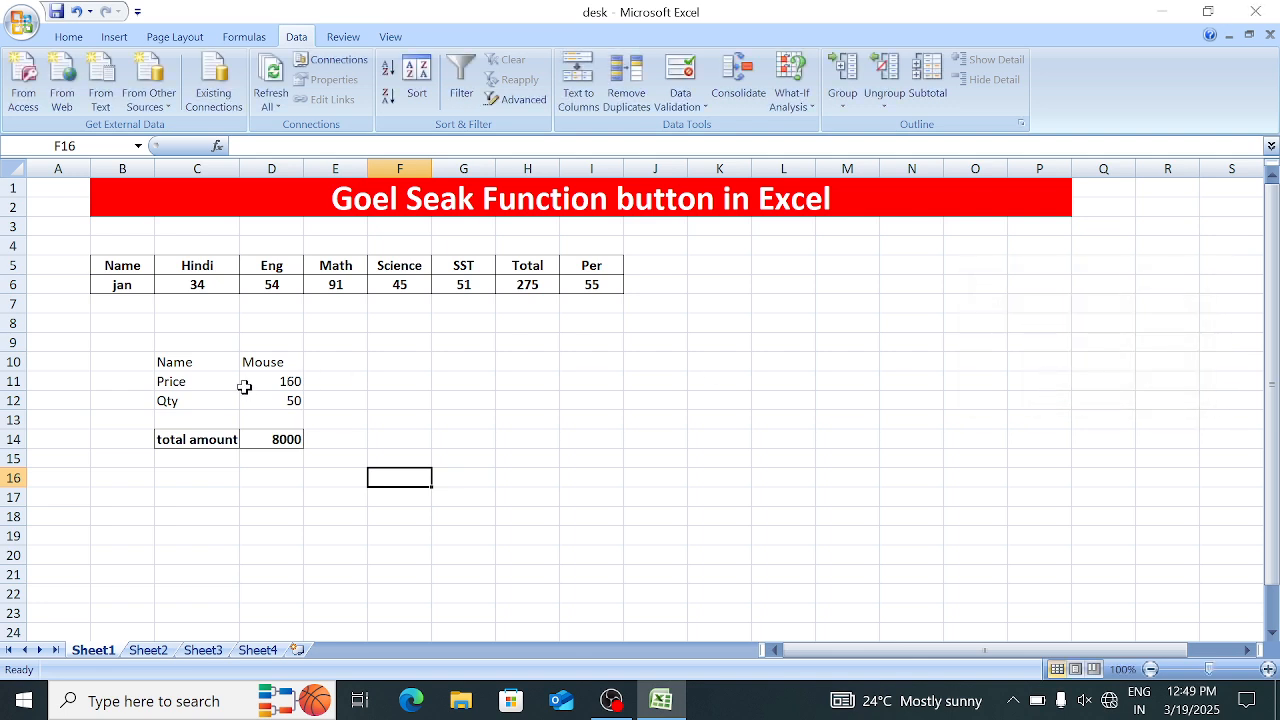
{"action": "left_click", "coordinate": [262, 440]}
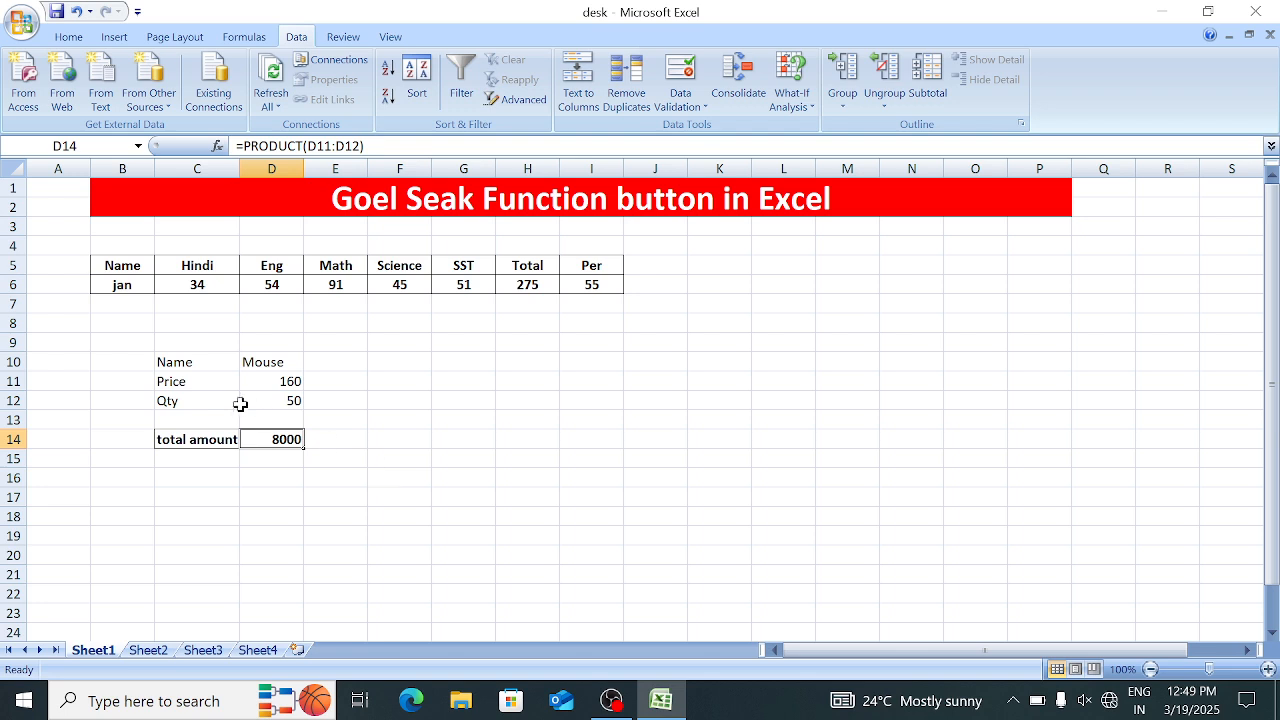
{"action": "left_click", "coordinate": [540, 404]}
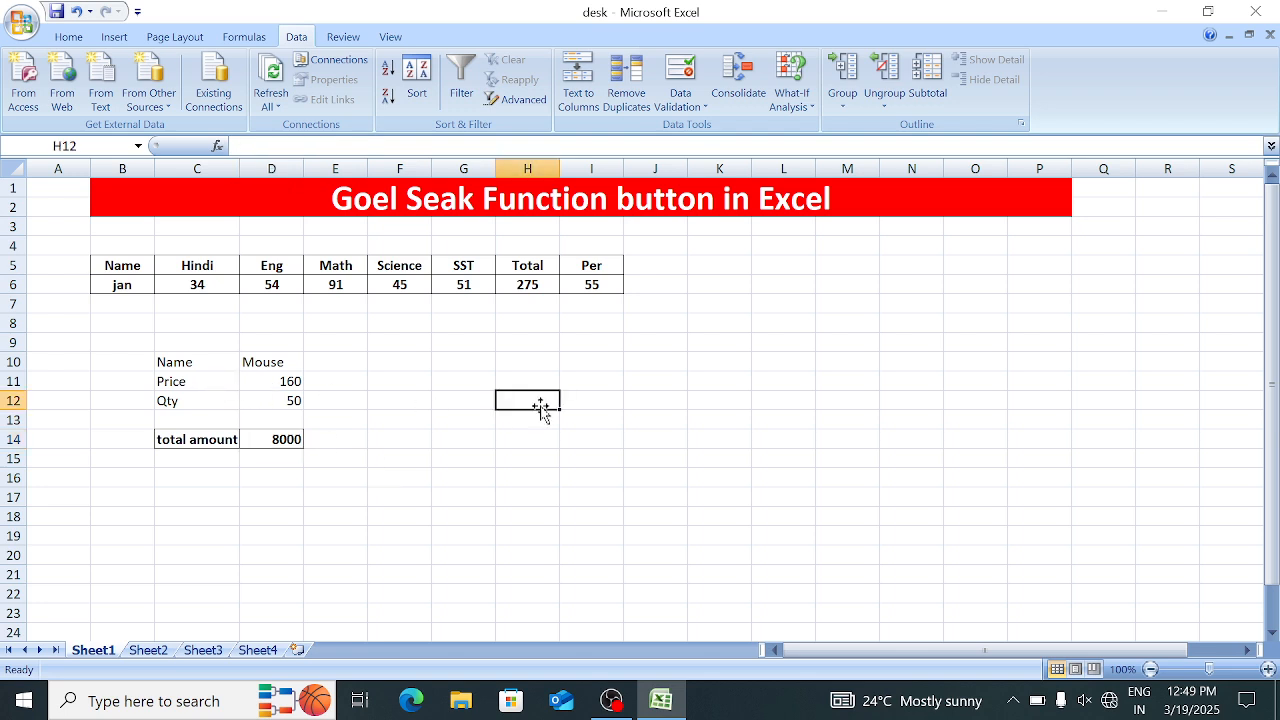
{"action": "left_click", "coordinate": [298, 439]}
{"action": "left_click", "coordinate": [412, 422]}
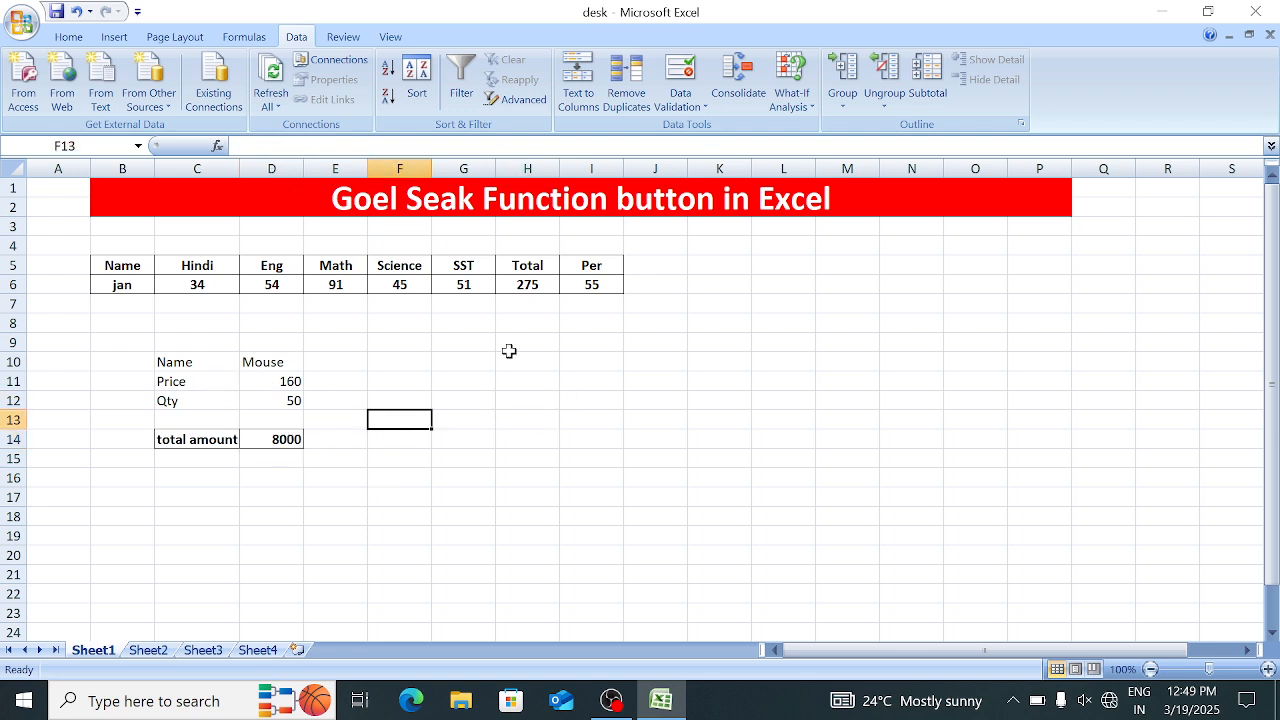
Goal-seek the total amount in D14 to 7700 by changing the price in D11, and accept the solution
{"action": "left_click", "coordinate": [791, 95]}
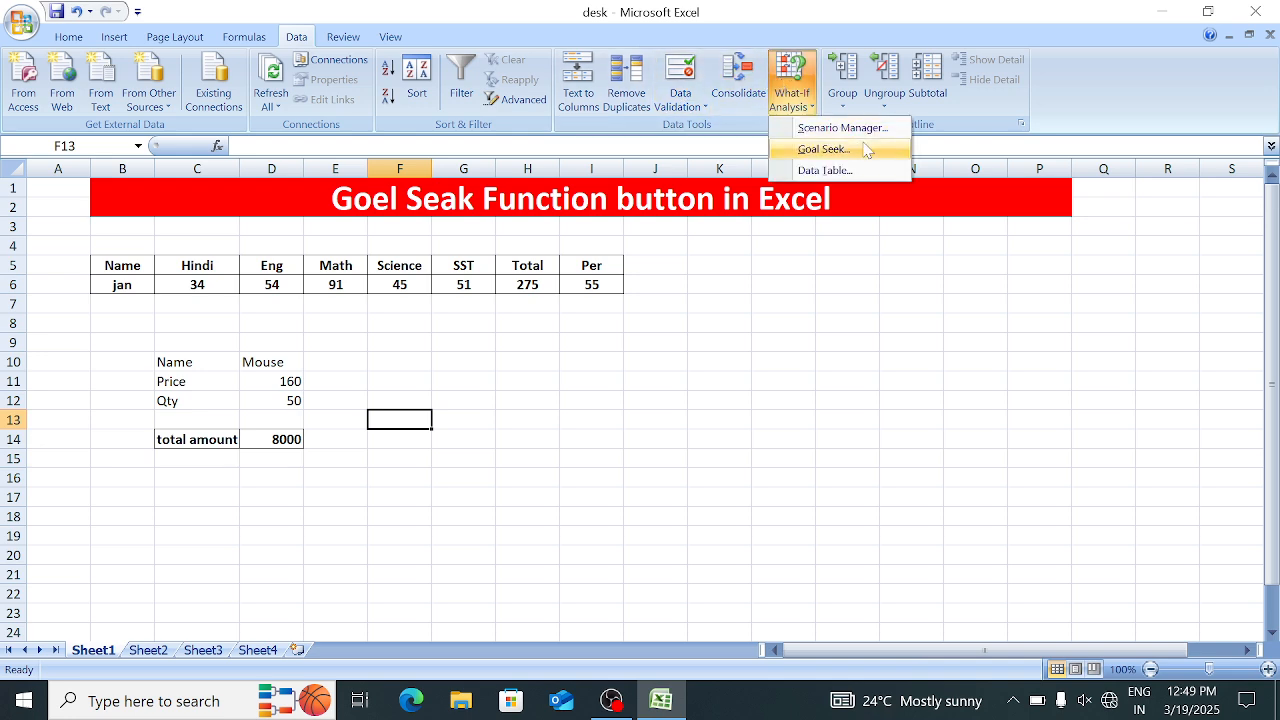
{"action": "left_click", "coordinate": [823, 149]}
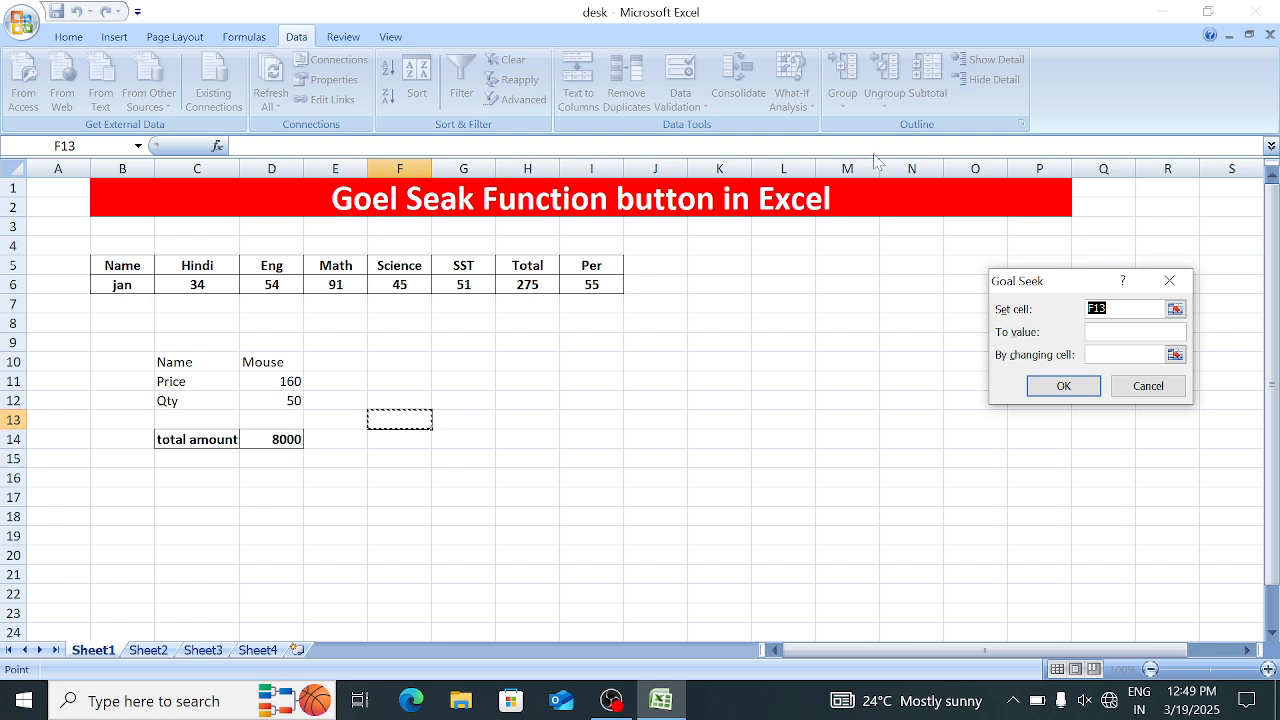
{"action": "left_click", "coordinate": [275, 439]}
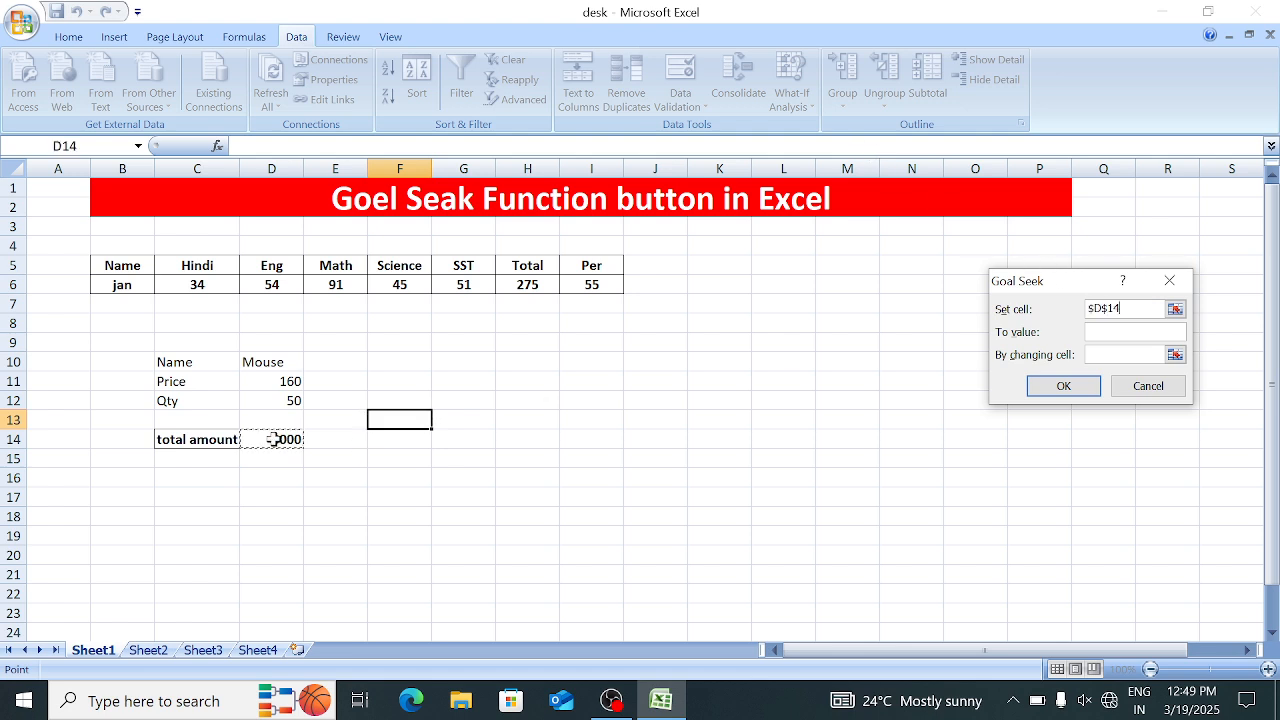
{"action": "left_click", "coordinate": [1106, 336]}
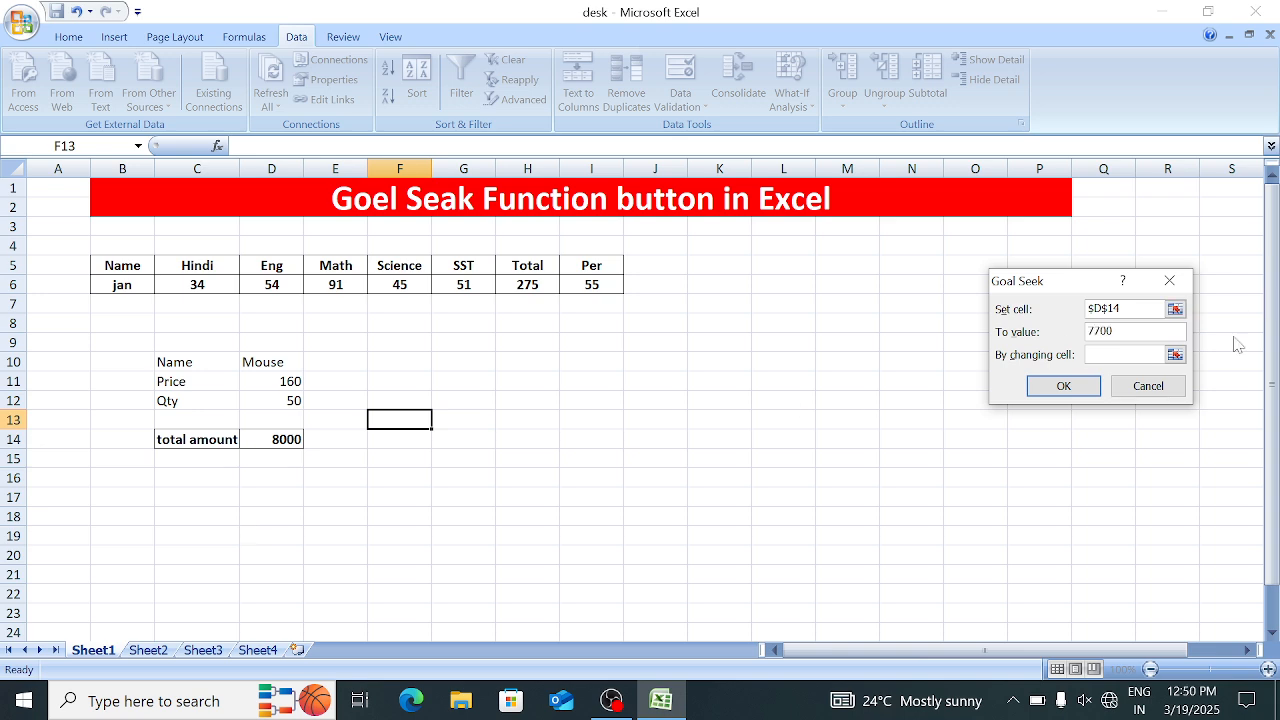
{"action": "left_click", "coordinate": [272, 381]}
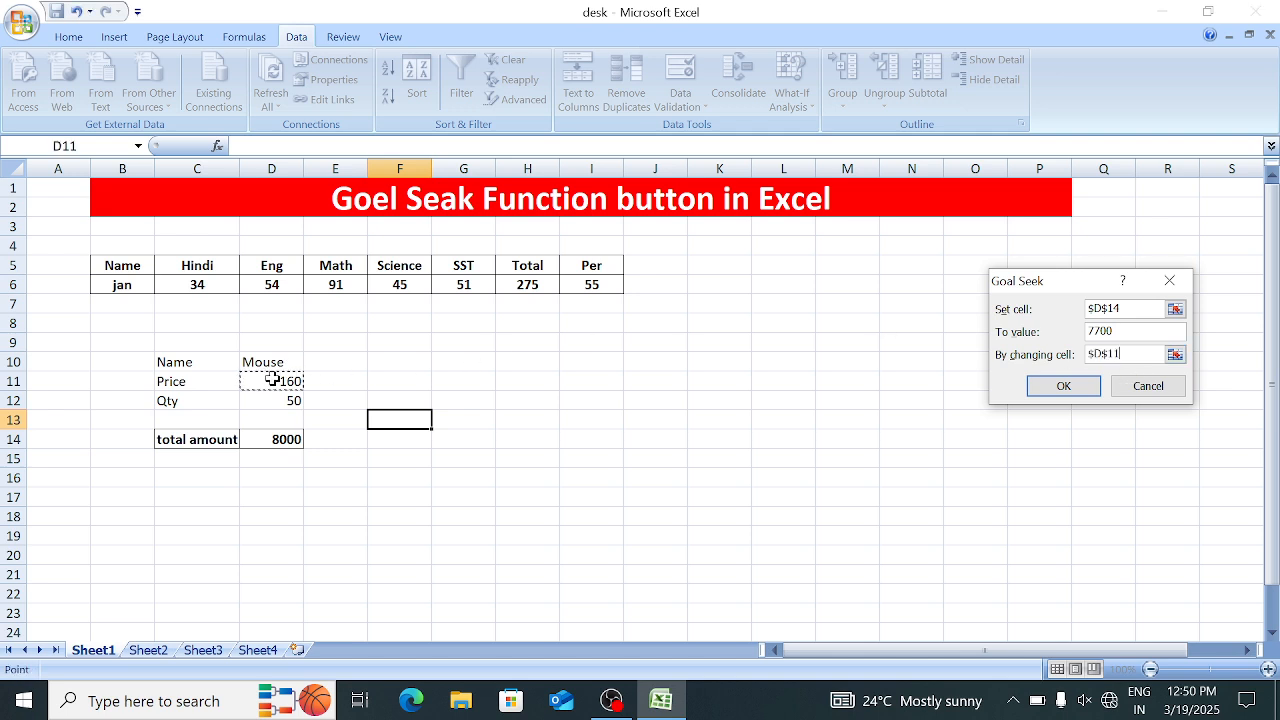
{"action": "left_click", "coordinate": [1062, 387]}
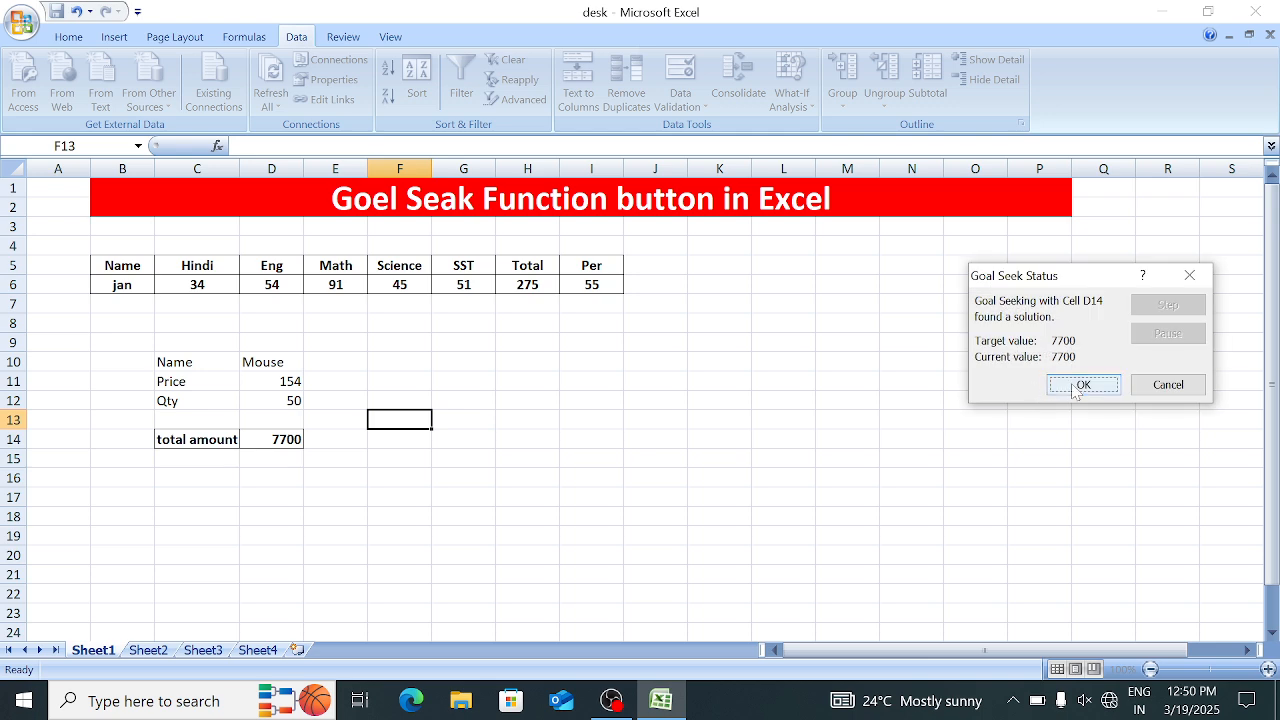
{"action": "left_click", "coordinate": [1071, 383]}
{"action": "left_click", "coordinate": [320, 376]}
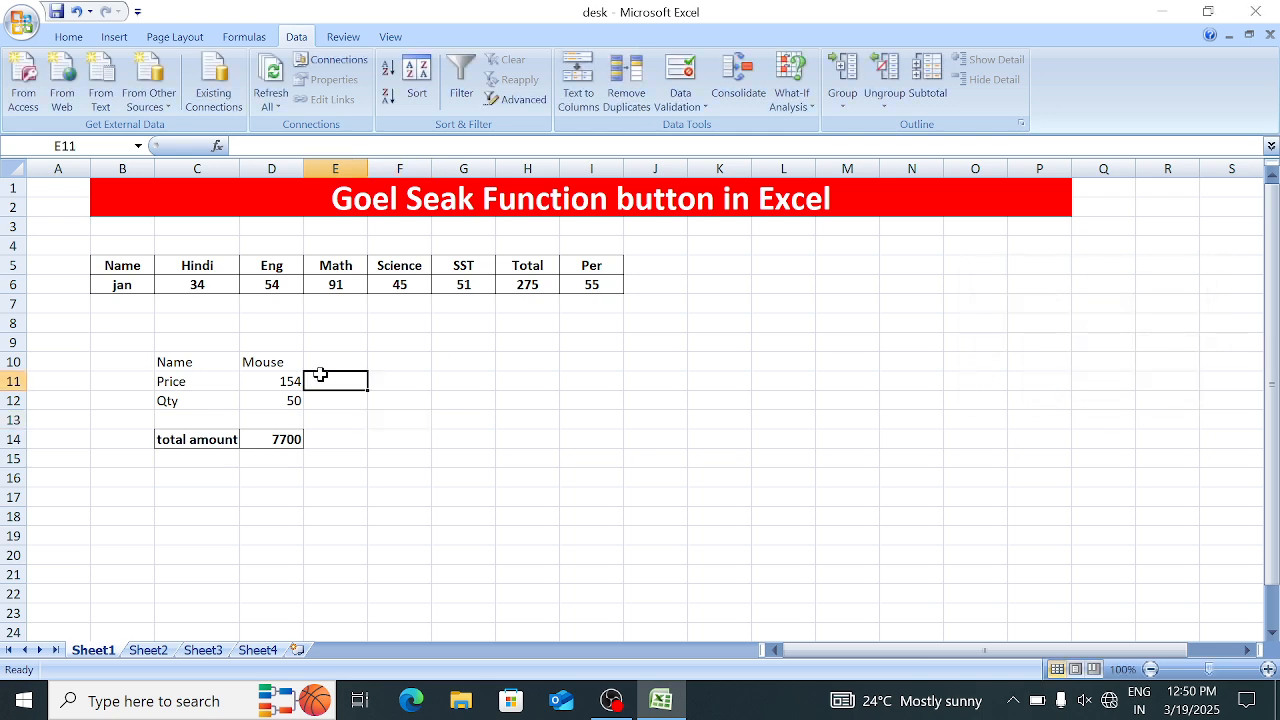
{"action": "left_click", "coordinate": [447, 414]}
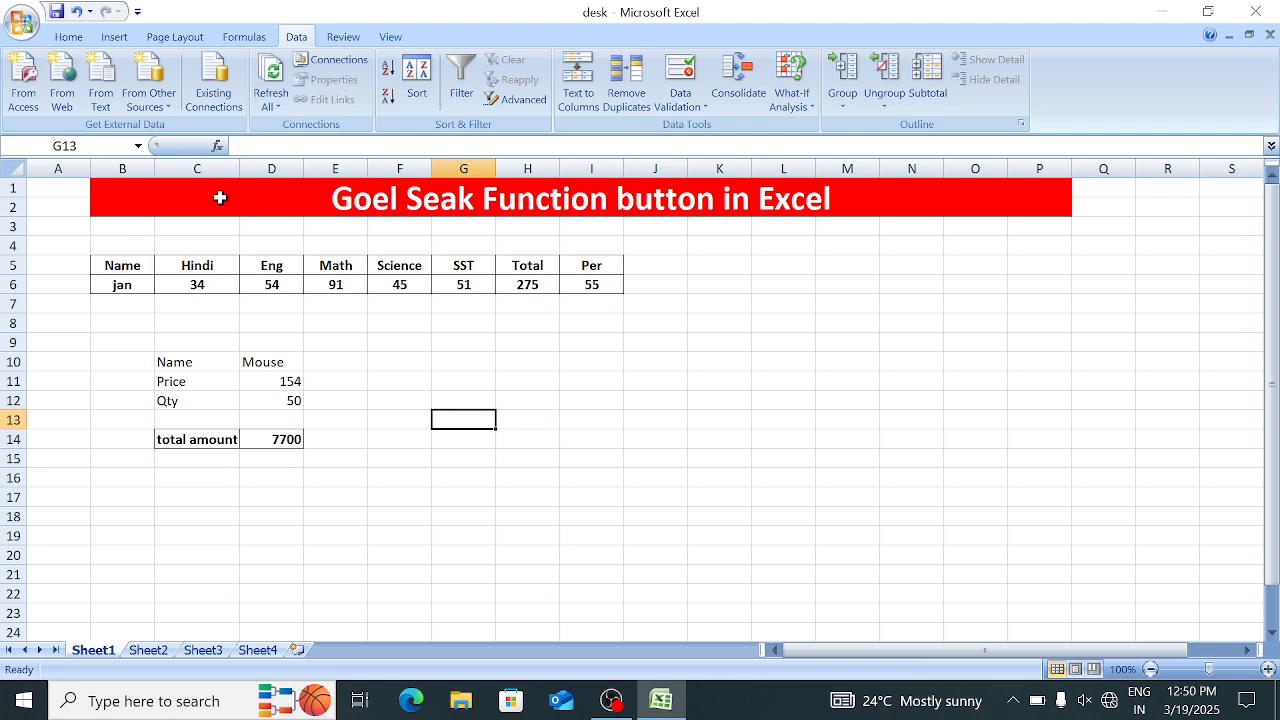
{"action": "left_click_drag", "start_coordinate": [220, 197], "coordinate": [300, 477]}
{"action": "left_click", "coordinate": [443, 455]}
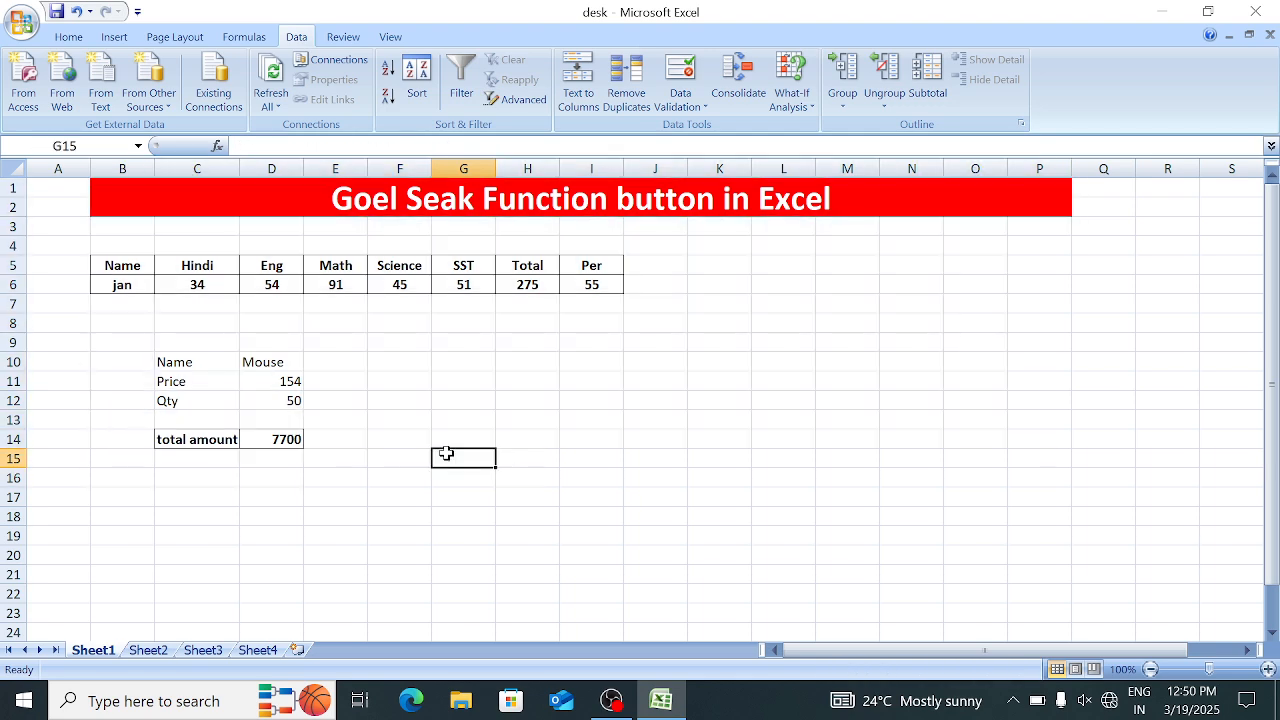
Switch to Sheet2 with the product quantity and area table
{"action": "left_click", "coordinate": [148, 650]}
{"action": "scroll", "coordinate": [218, 355], "scroll_direction": "up", "scroll_amount": 1}
{"action": "left_click", "coordinate": [222, 355]}
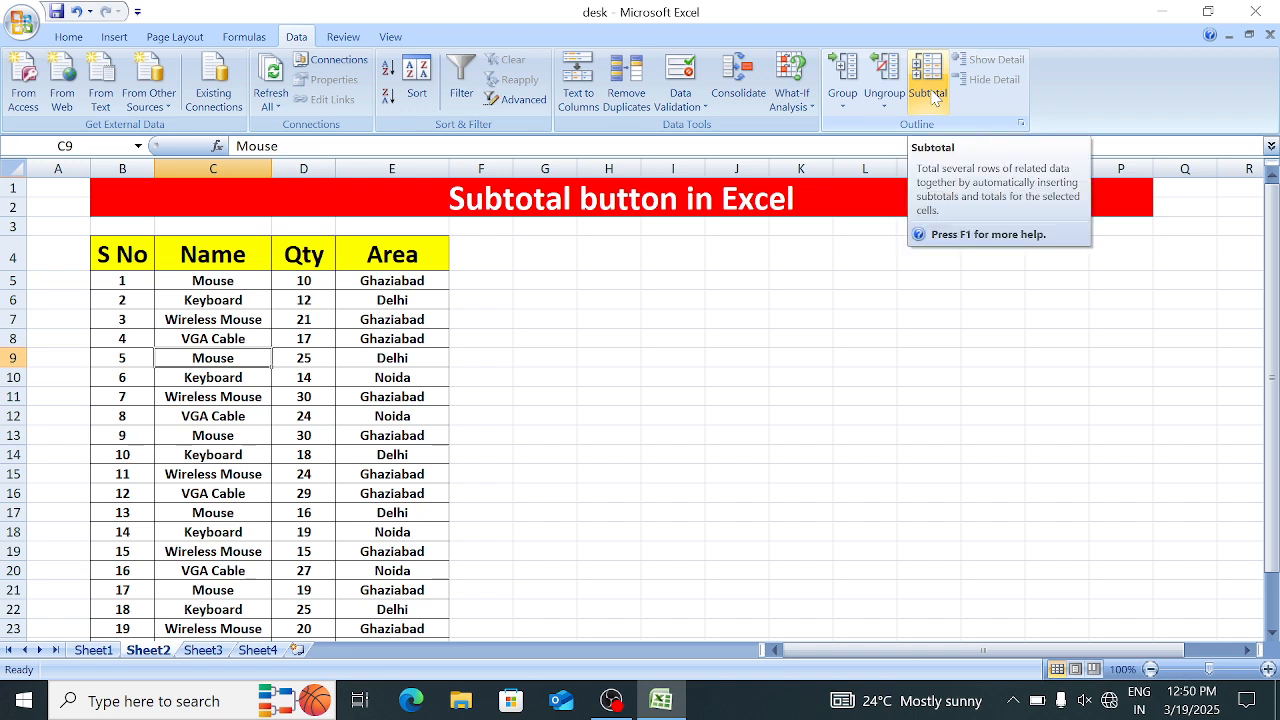
{"action": "left_click", "coordinate": [308, 303]}
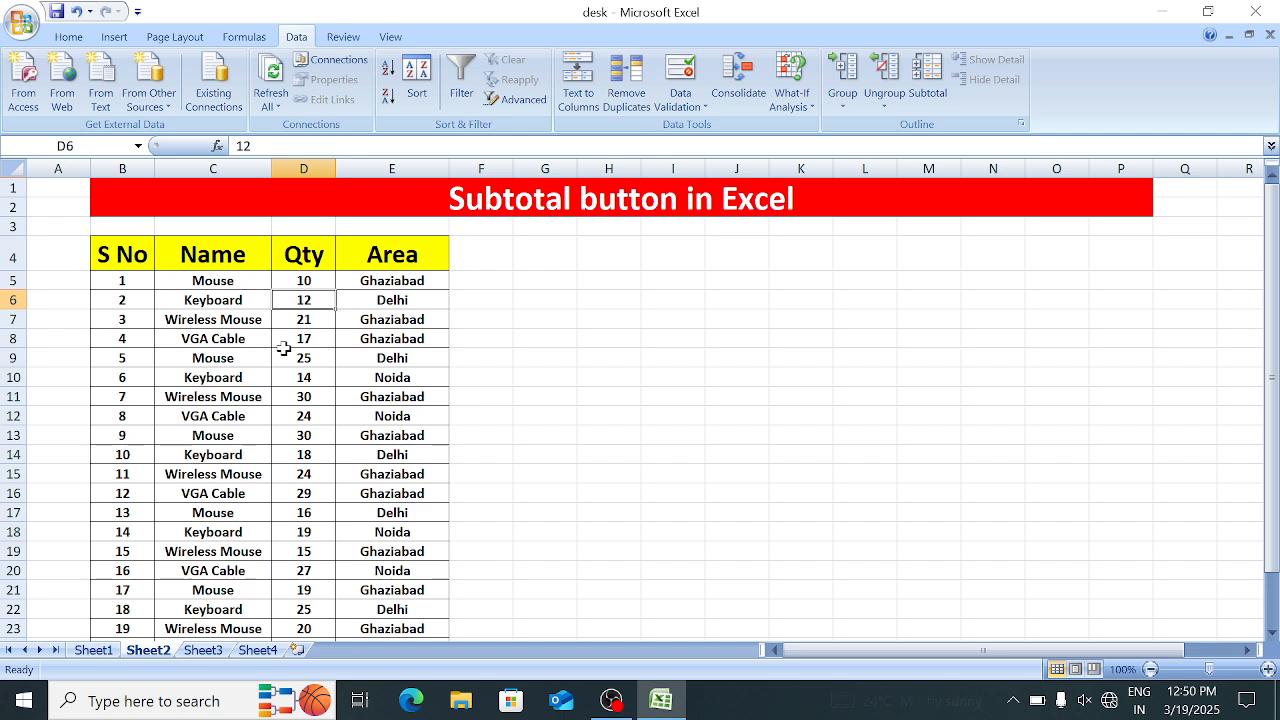
List the product names Mouse, Keyboard, Wireless Mouse and VGA Cable in cells G6 to G9
{"action": "left_click", "coordinate": [576, 323]}
{"action": "key", "text": "Up"}
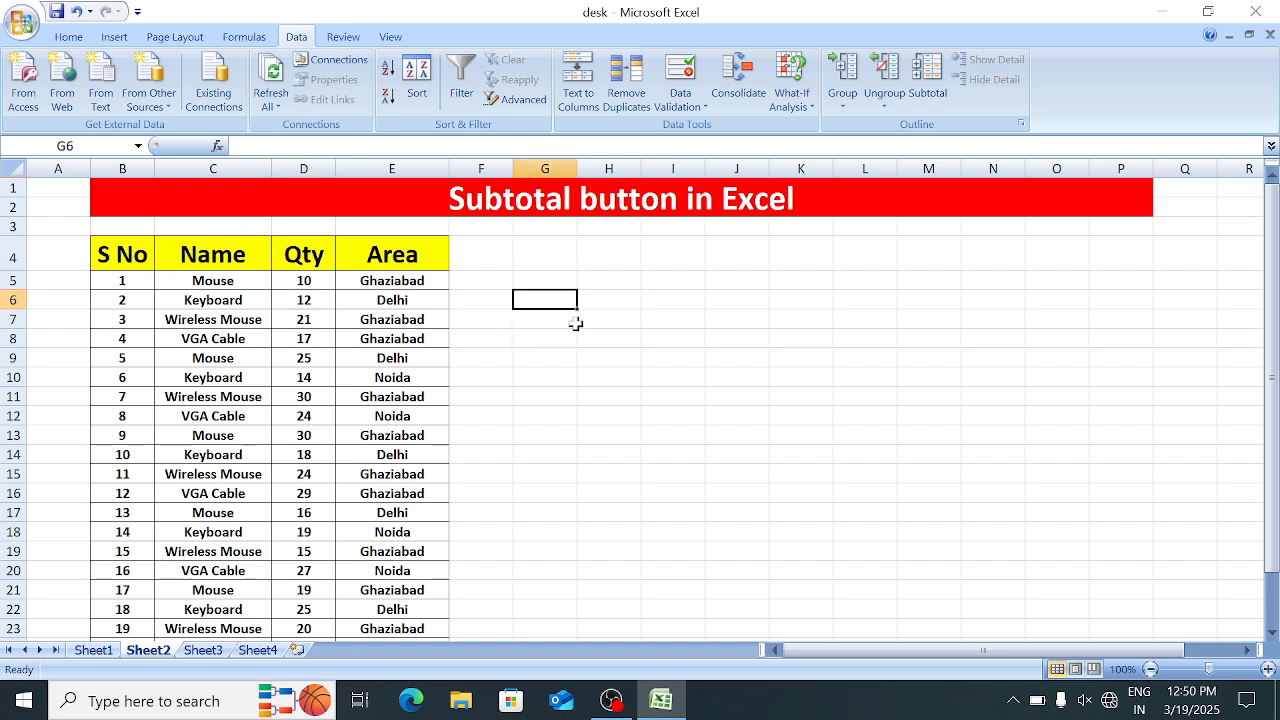
{"action": "type", "text": "Mouse"}
{"action": "key", "text": "Return"}
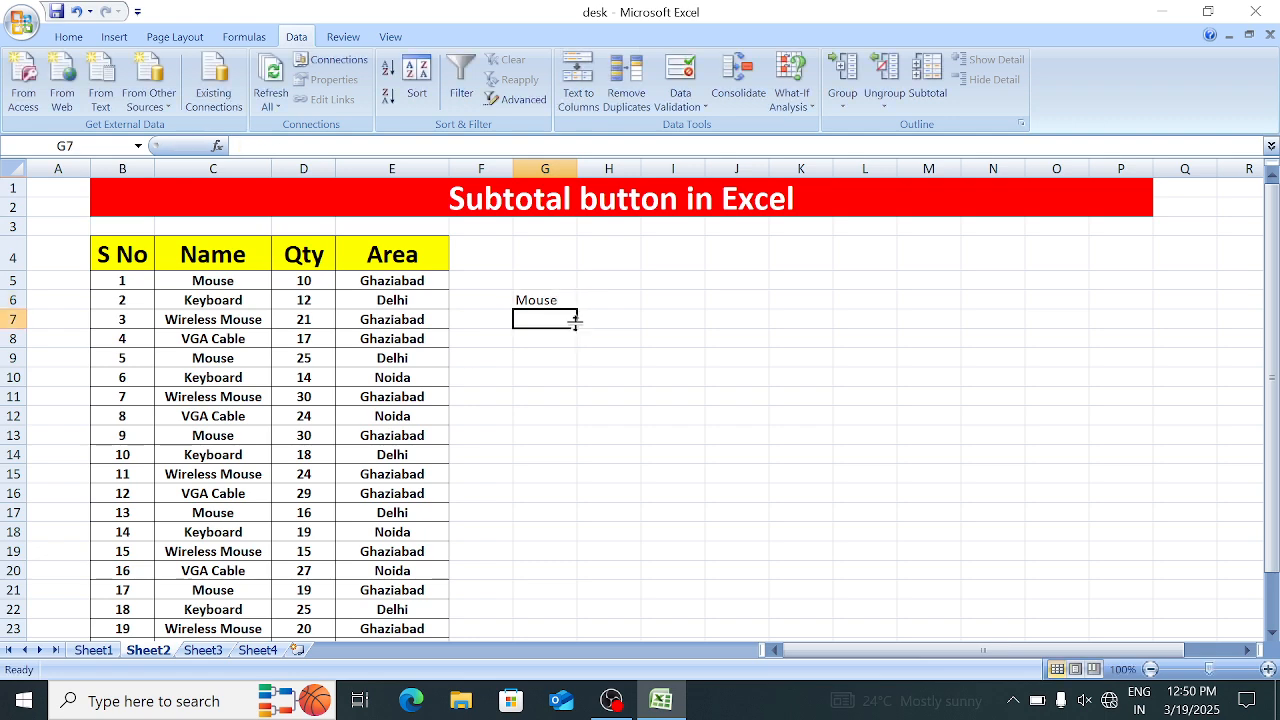
{"action": "type", "text": "Keyboard"}
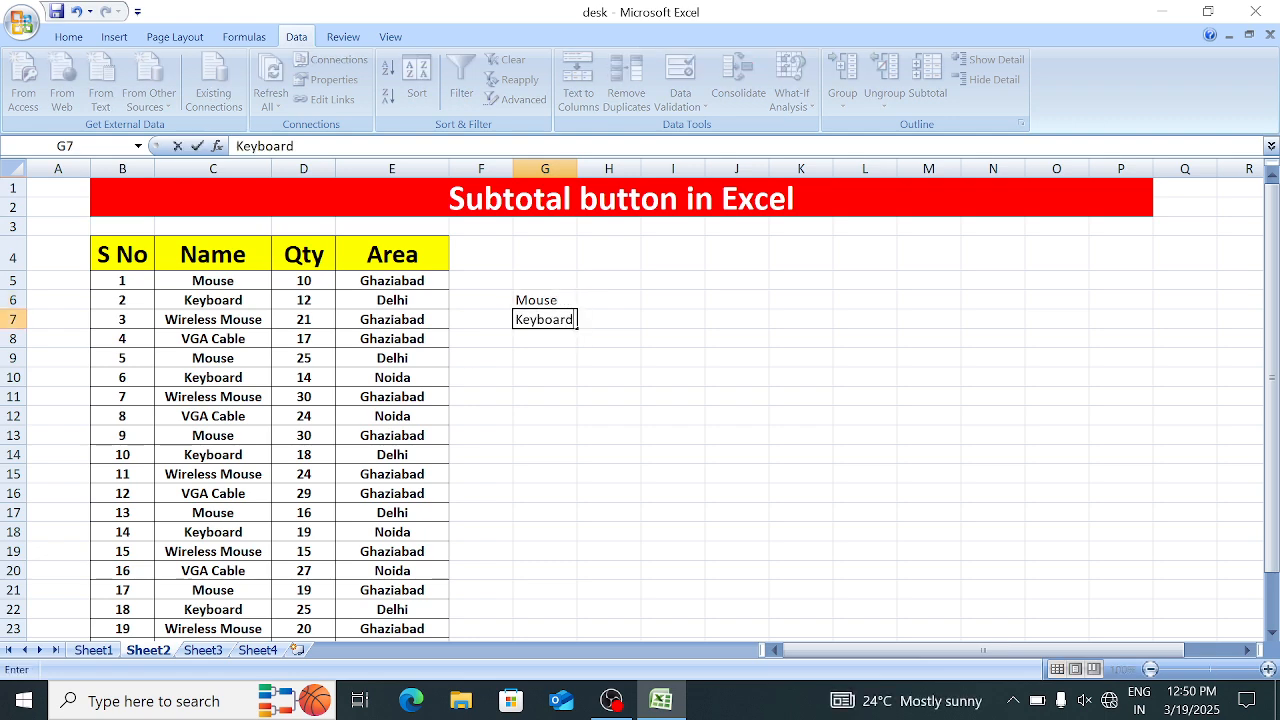
{"action": "key", "text": "Return"}
{"action": "type", "text": "Wire"}
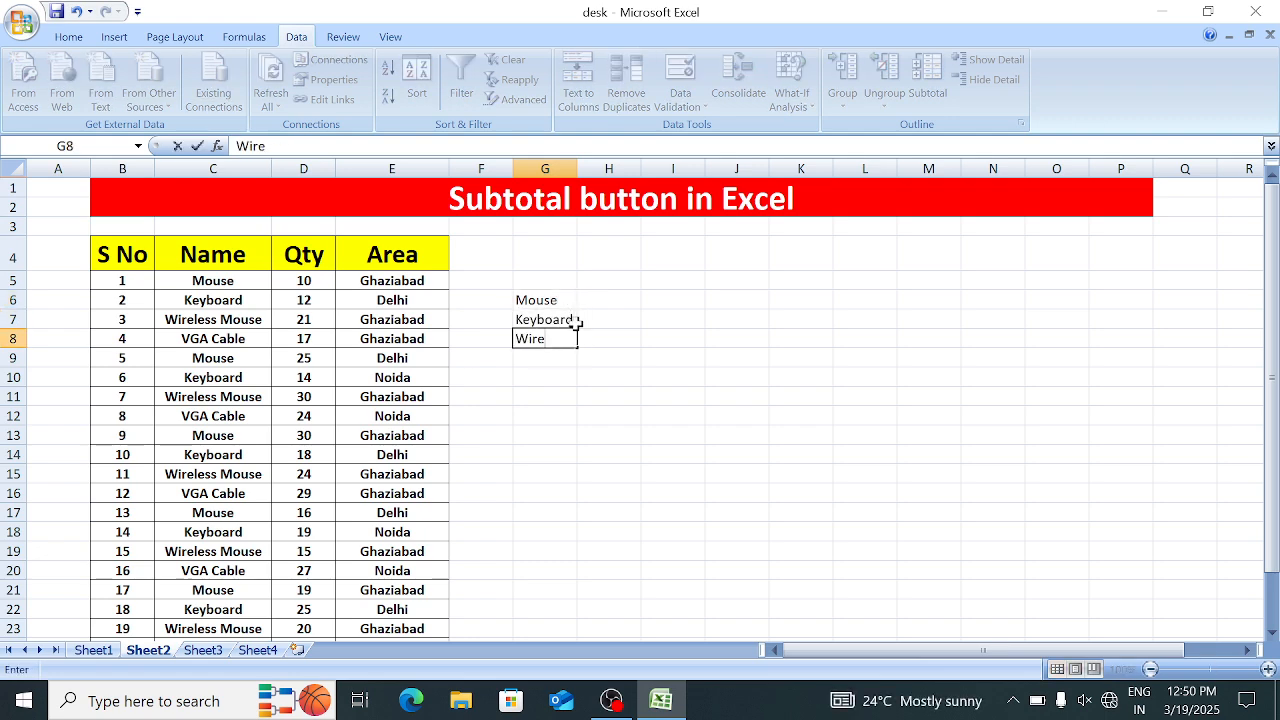
{"action": "type", "text": "less Mouse"}
{"action": "key", "text": "Return"}
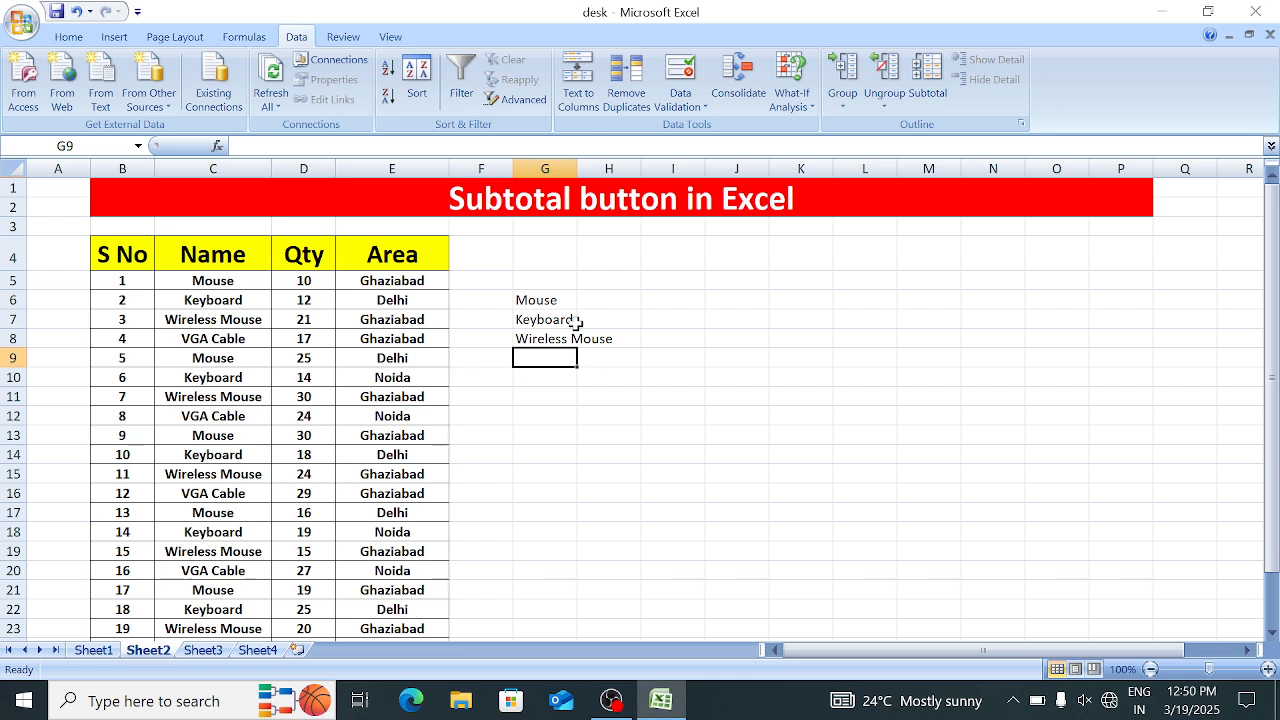
{"action": "type", "text": "VGA"}
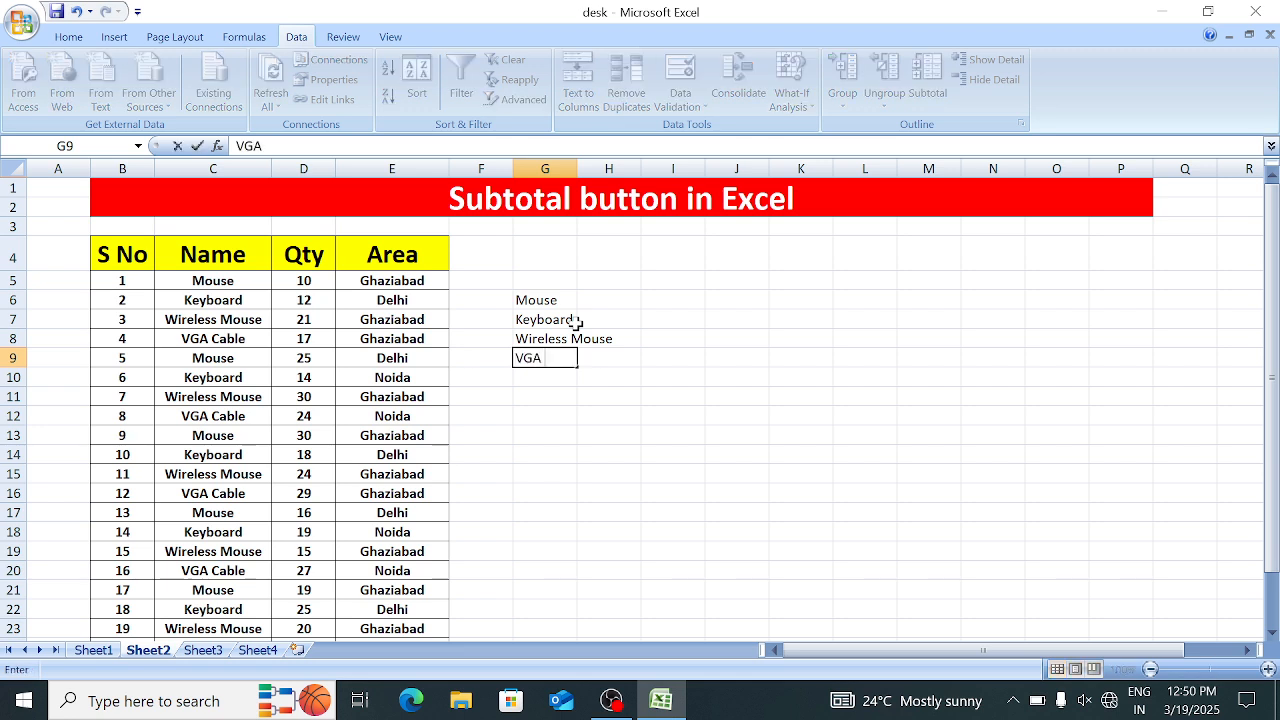
{"action": "type", "text": " Cable"}
{"action": "key", "text": "Up"}
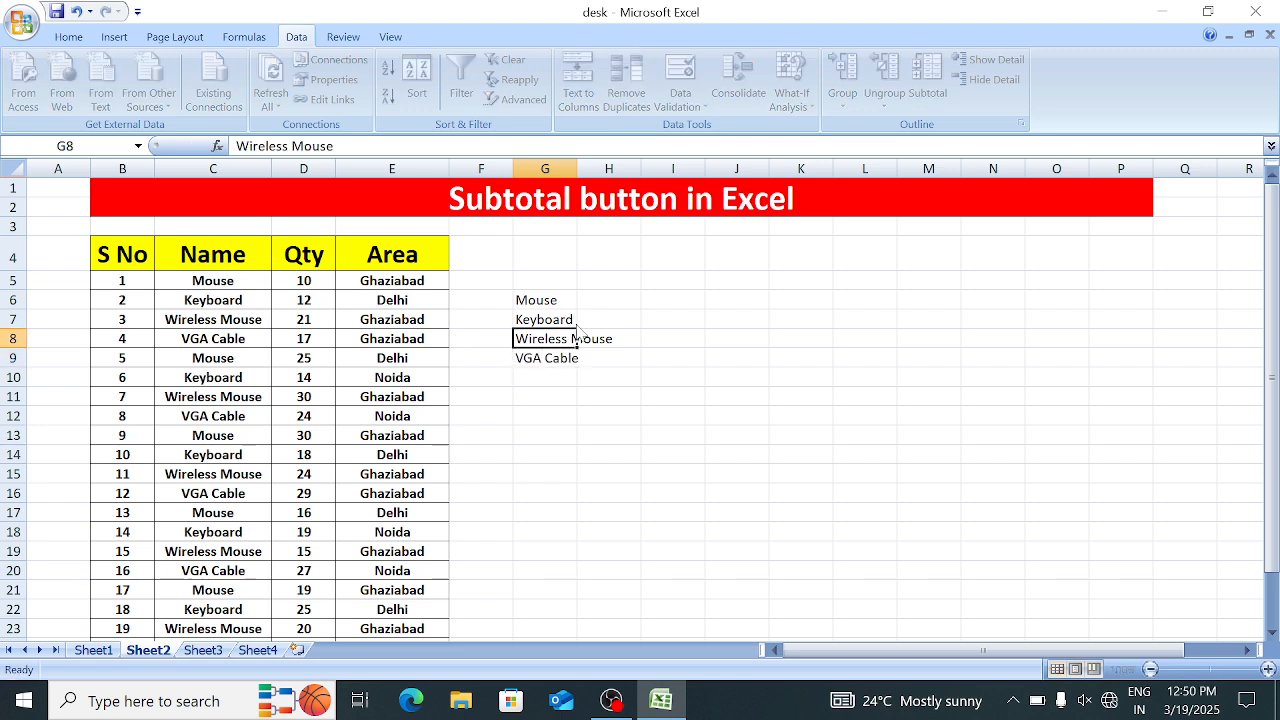
Widen column G so that the product names fit inside it
{"action": "key", "text": "Up"}
{"action": "key", "text": "Up"}
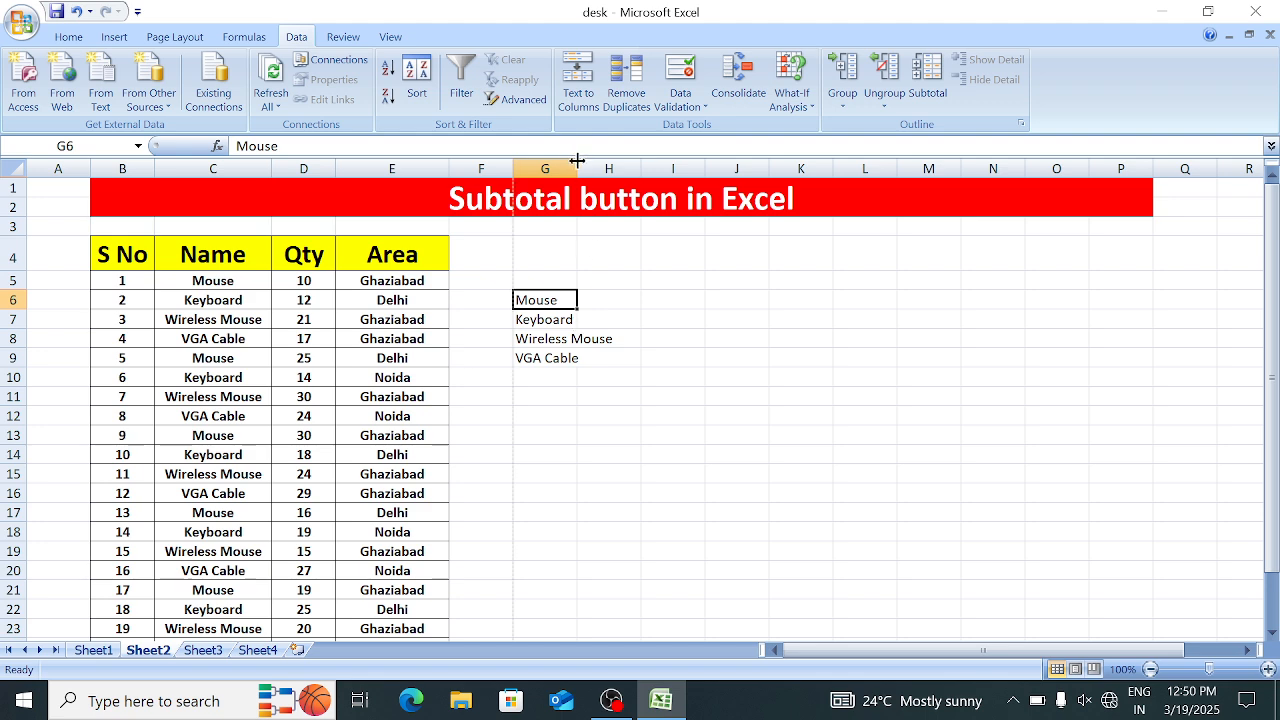
{"action": "left_click_drag", "start_coordinate": [577, 160], "coordinate": [621, 183]}
Total each listed product's quantity in H6:H9 with =SUMIF($C$5:$C$26,G6,$D$5:$D$26), entered in H6 and filled down
{"action": "key", "text": "Right"}
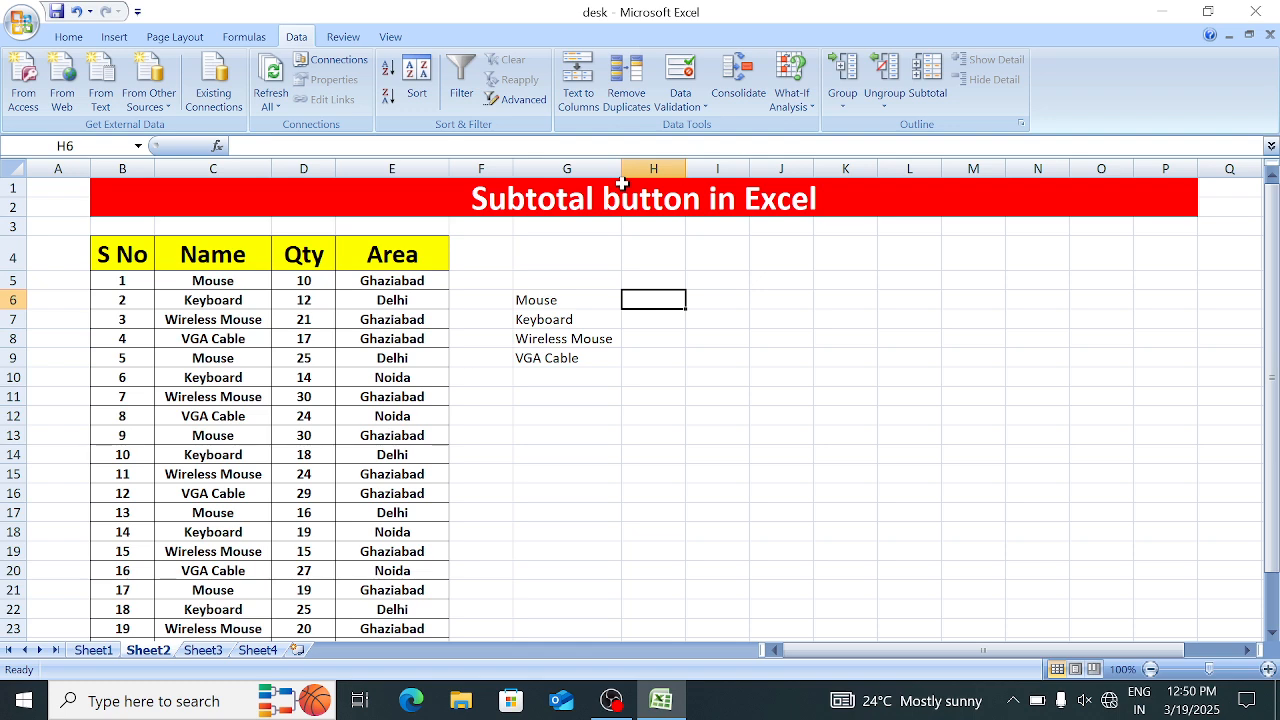
{"action": "type", "text": "=sumi"}
{"action": "key", "text": "Tab"}
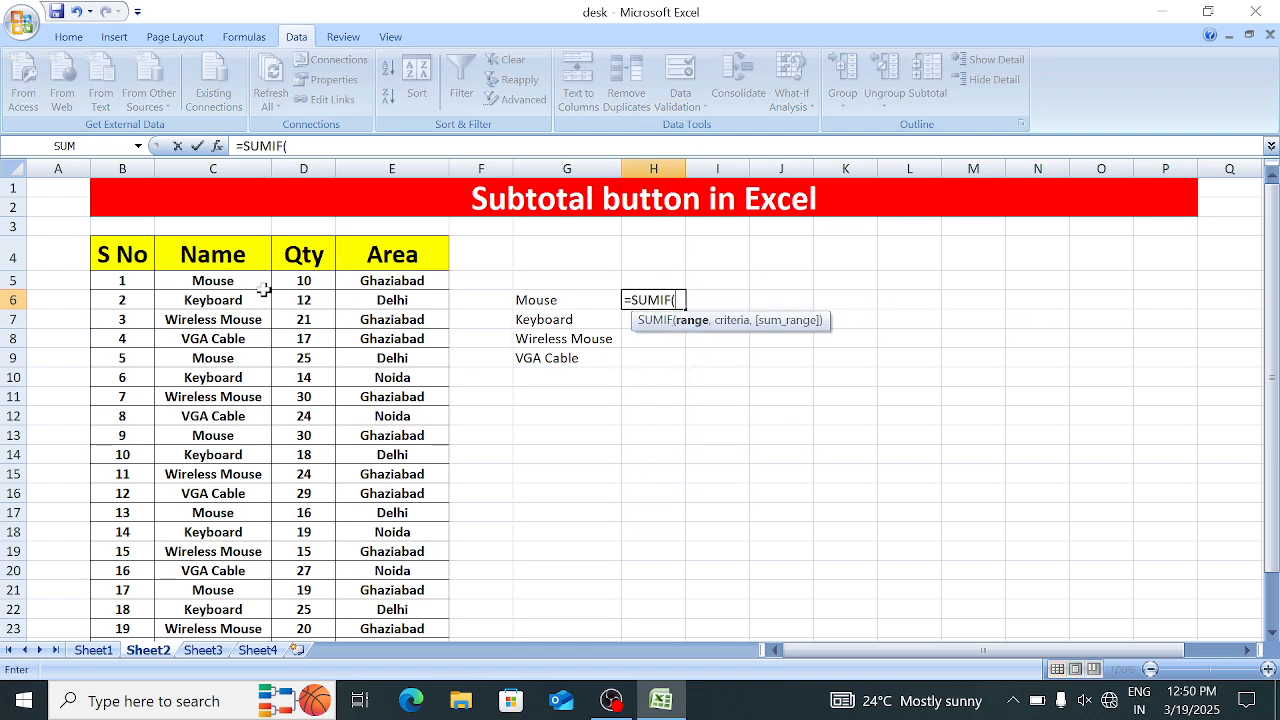
{"action": "left_click", "coordinate": [257, 284]}
{"action": "key", "text": "ctrl+shift+Down"}
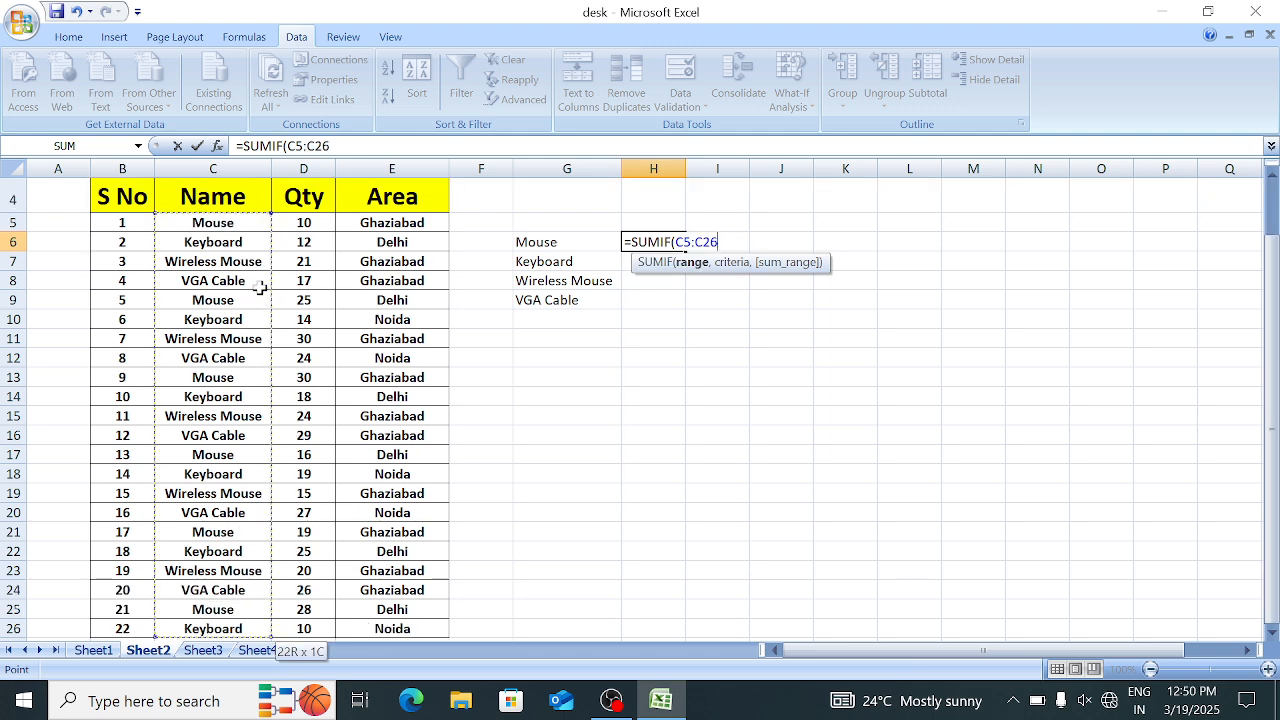
{"action": "key", "text": "F4"}
{"action": "type", "text": ","}
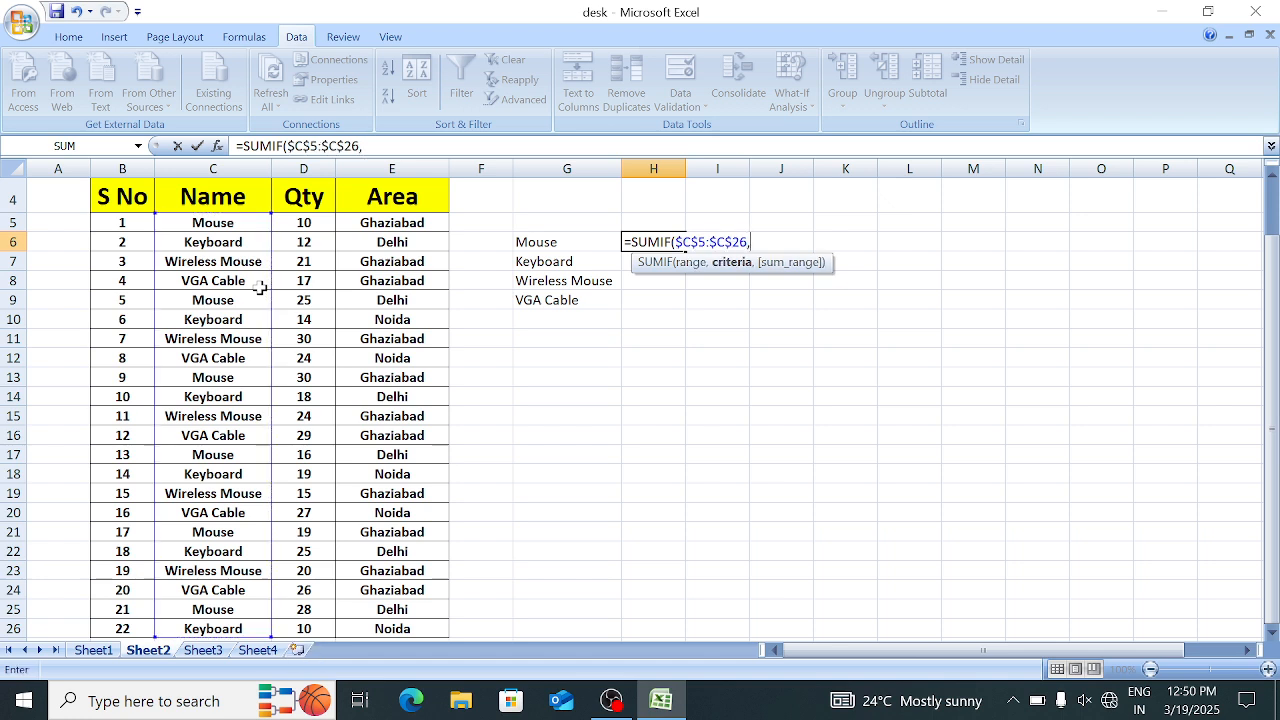
{"action": "left_click", "coordinate": [560, 242]}
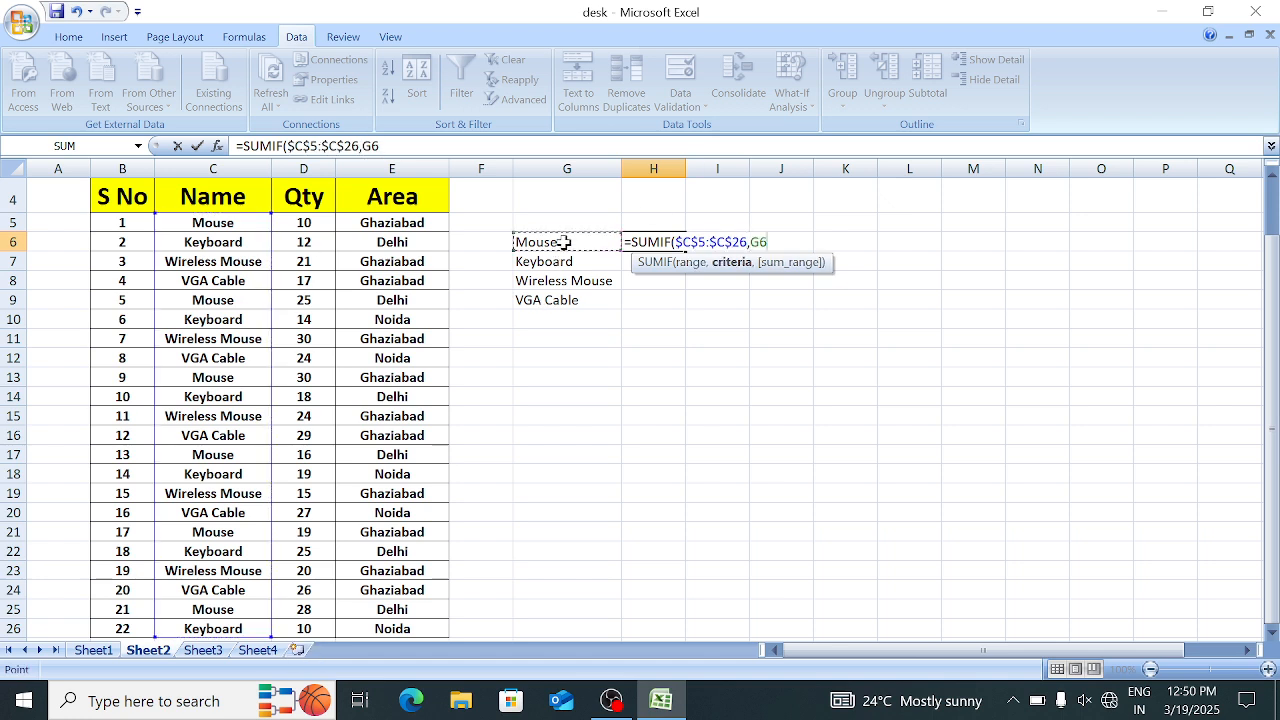
{"action": "type", "text": ","}
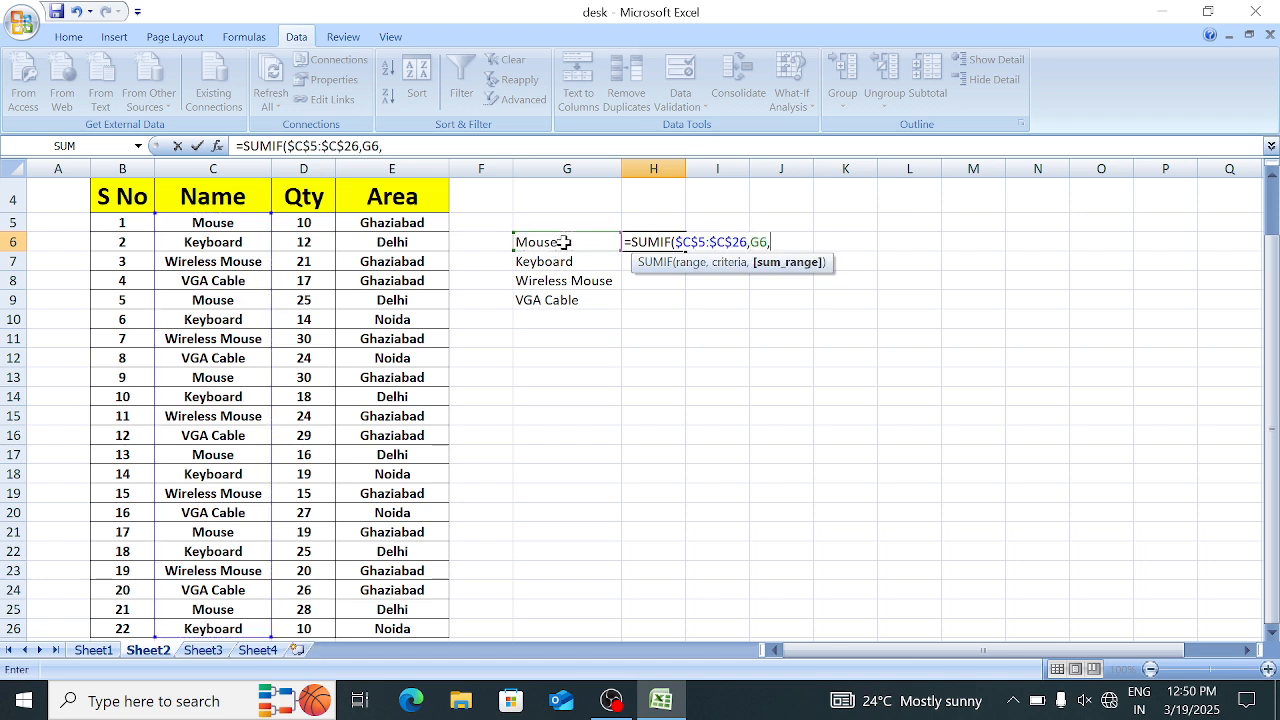
{"action": "left_click", "coordinate": [320, 222]}
{"action": "key", "text": "ctrl+shift+Down"}
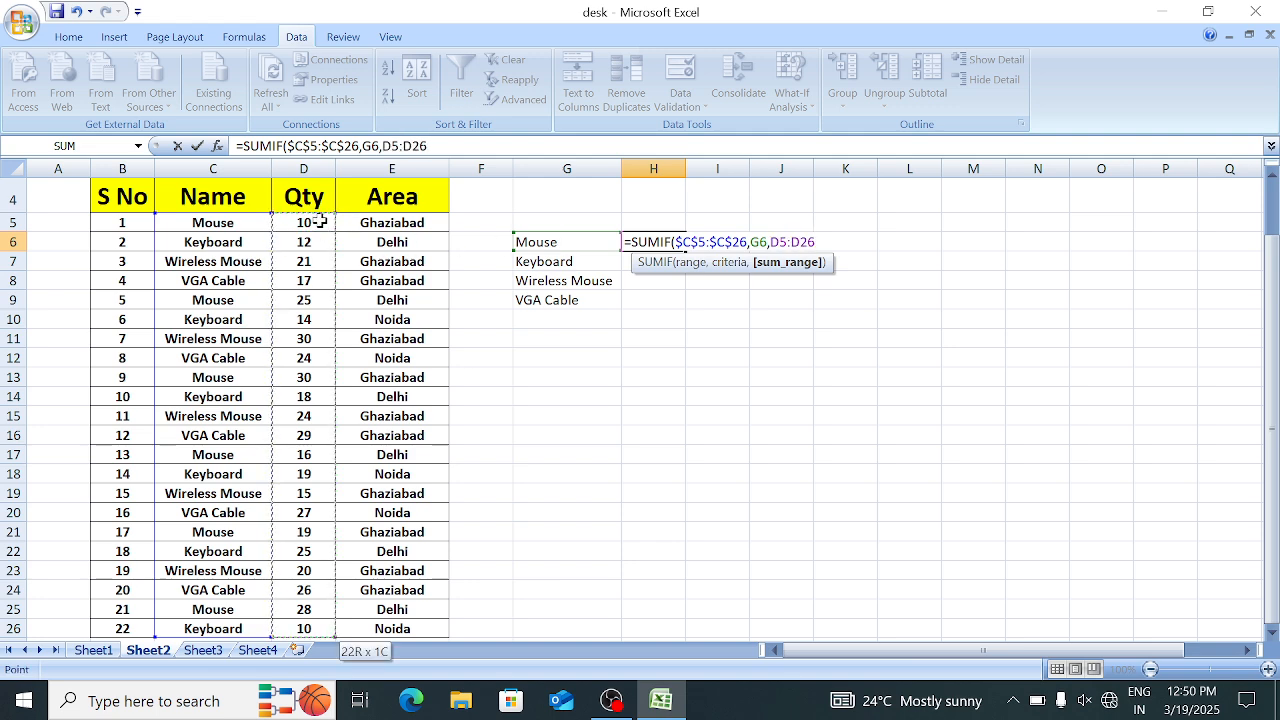
{"action": "key", "text": "F4"}
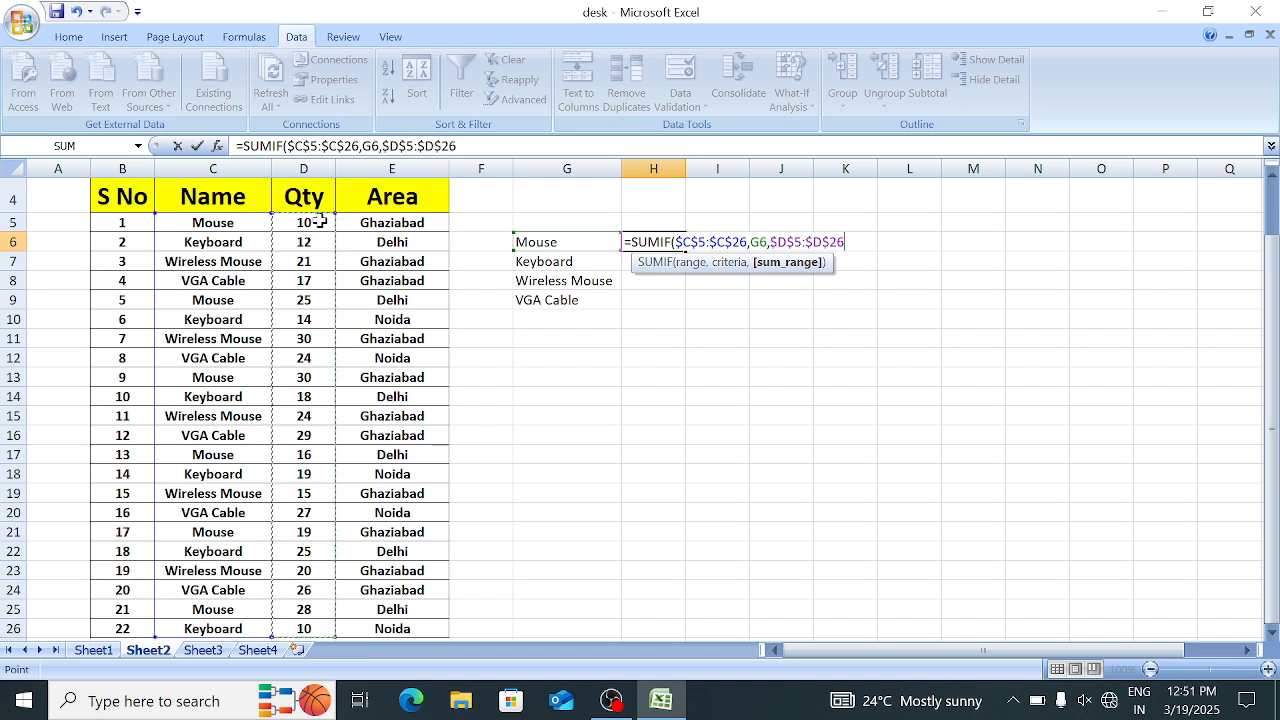
{"action": "type", "text": ")"}
{"action": "key", "text": "Return"}
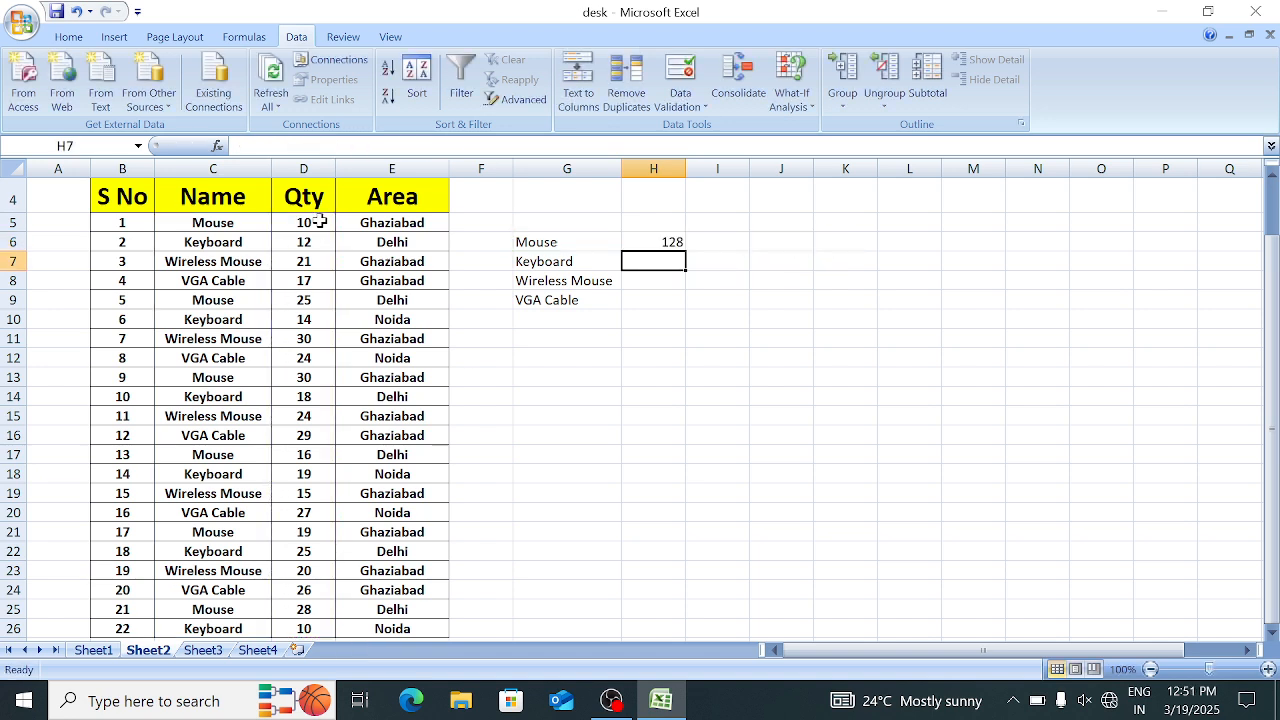
{"action": "key", "text": "Up"}
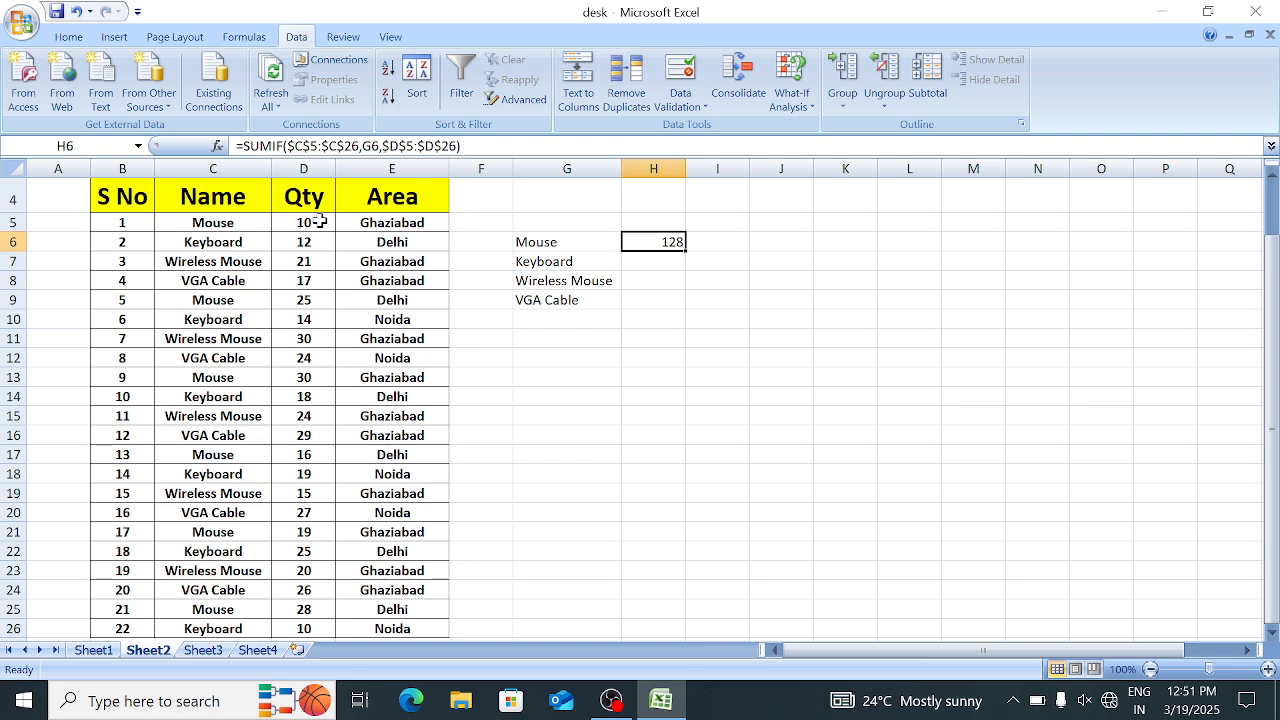
{"action": "left_click_drag", "start_coordinate": [686, 249], "coordinate": [693, 300]}
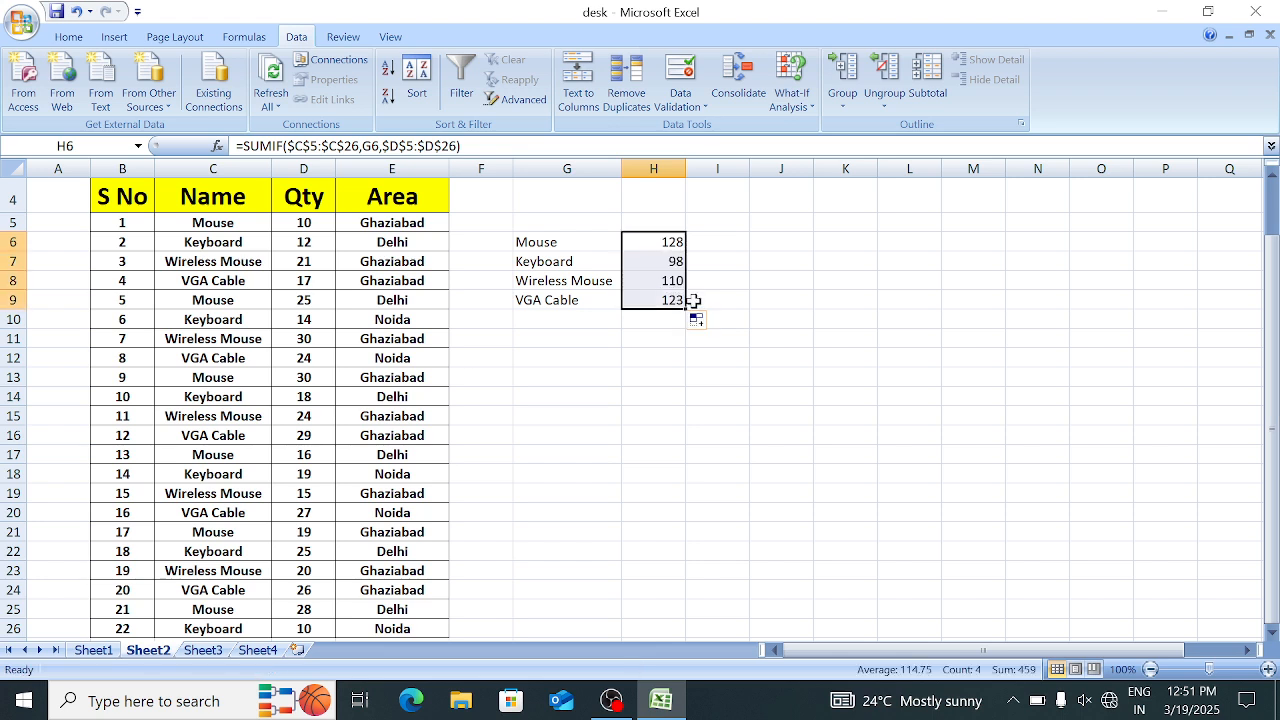
Clear the product names and their SUMIF totals from cells G6:H10
{"action": "left_click_drag", "start_coordinate": [567, 241], "coordinate": [664, 333]}
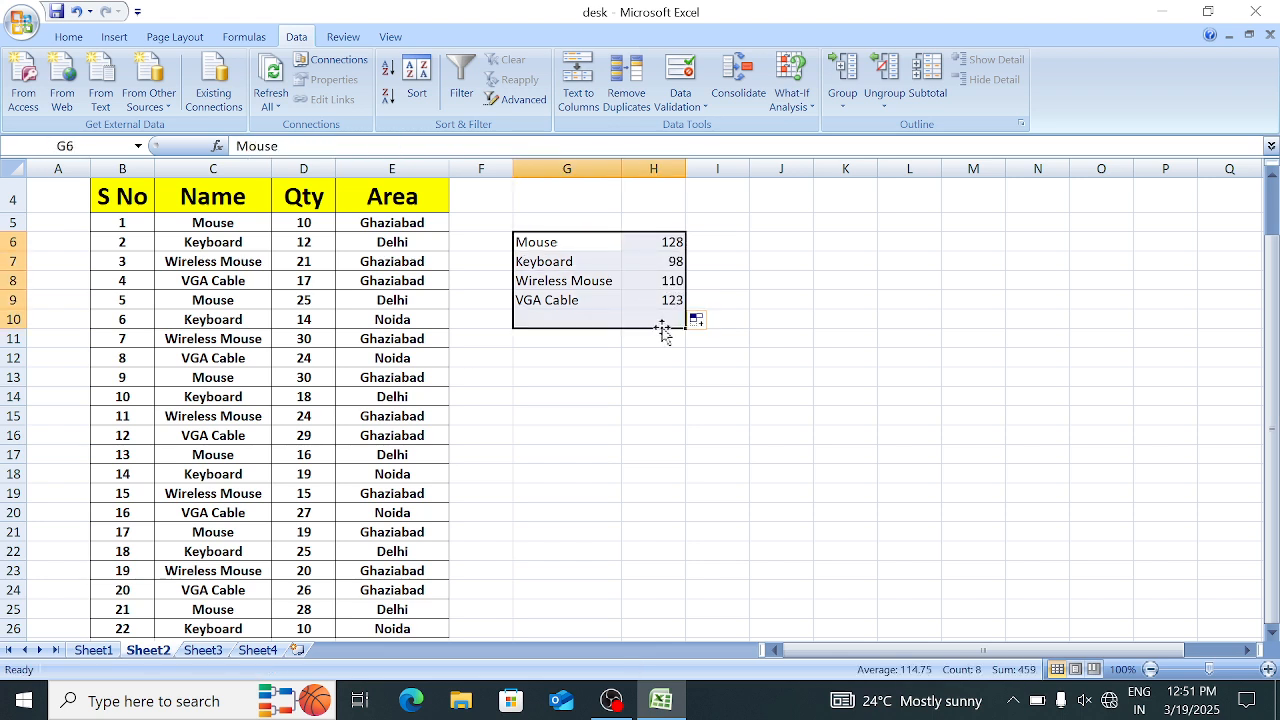
{"action": "key", "text": "Delete"}
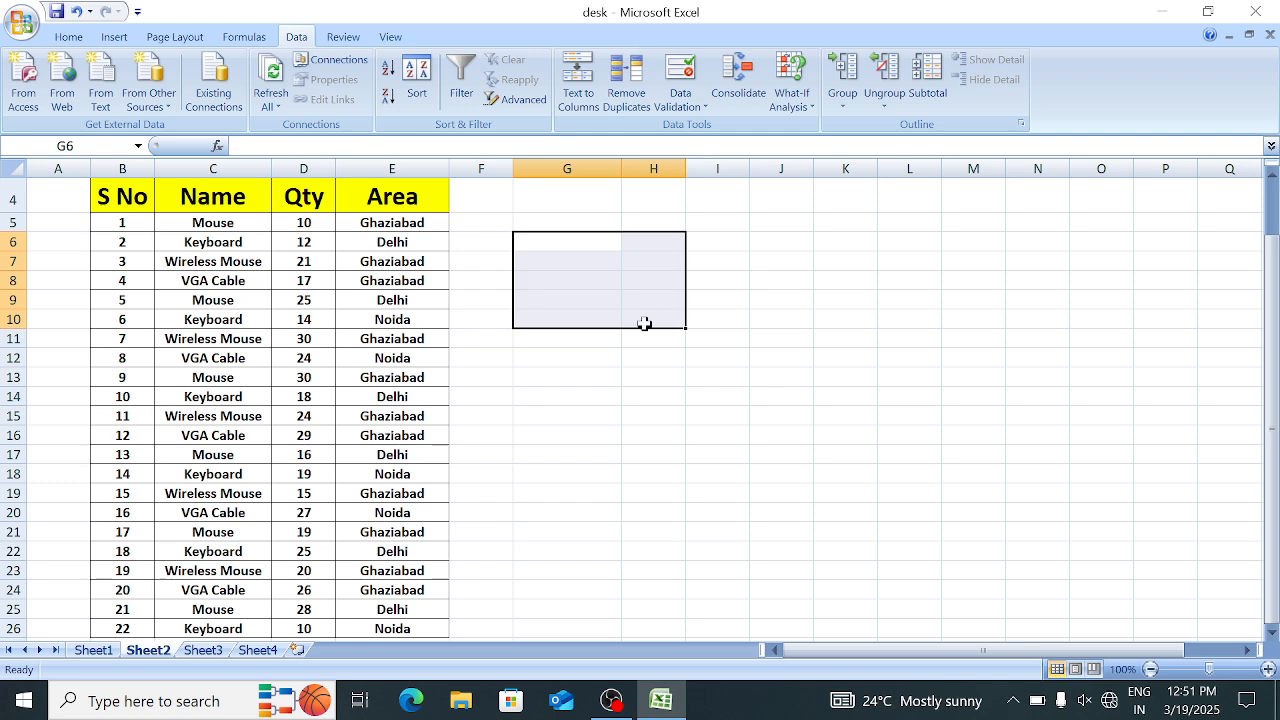
{"action": "left_click", "coordinate": [195, 220]}
{"action": "scroll", "coordinate": [195, 220], "scroll_direction": "up", "scroll_amount": 1}
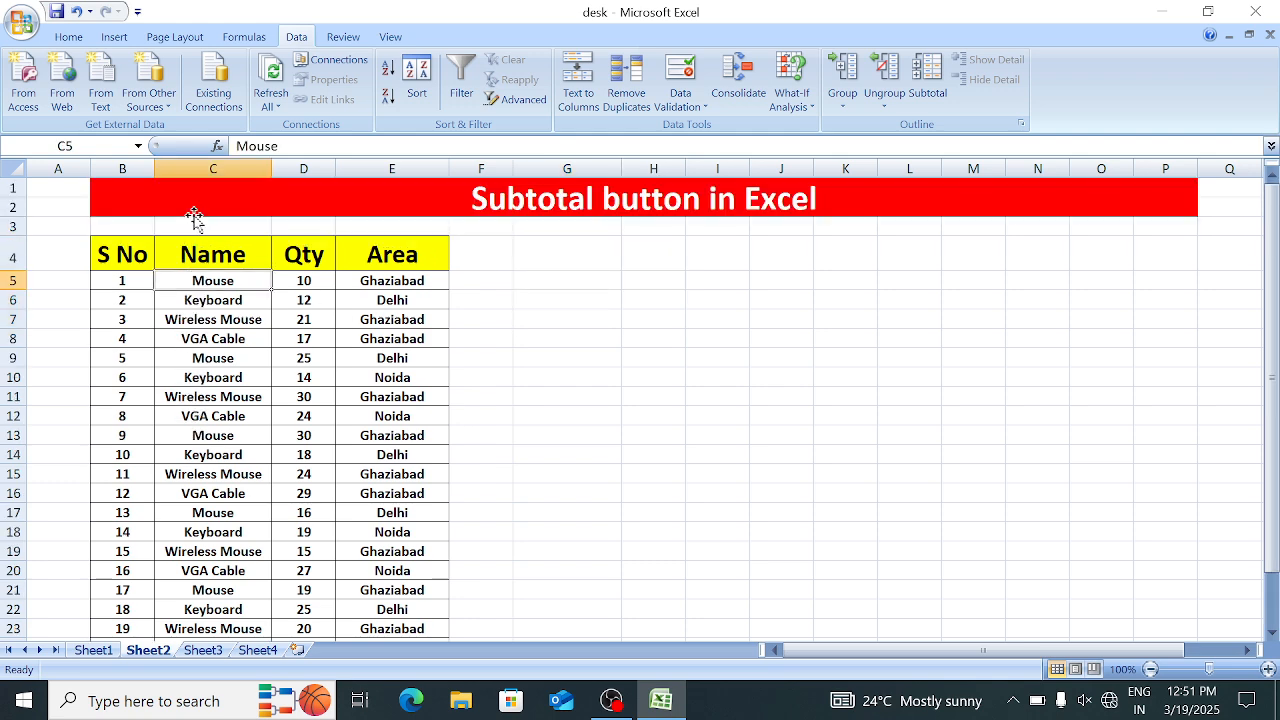
{"action": "left_click", "coordinate": [104, 254]}
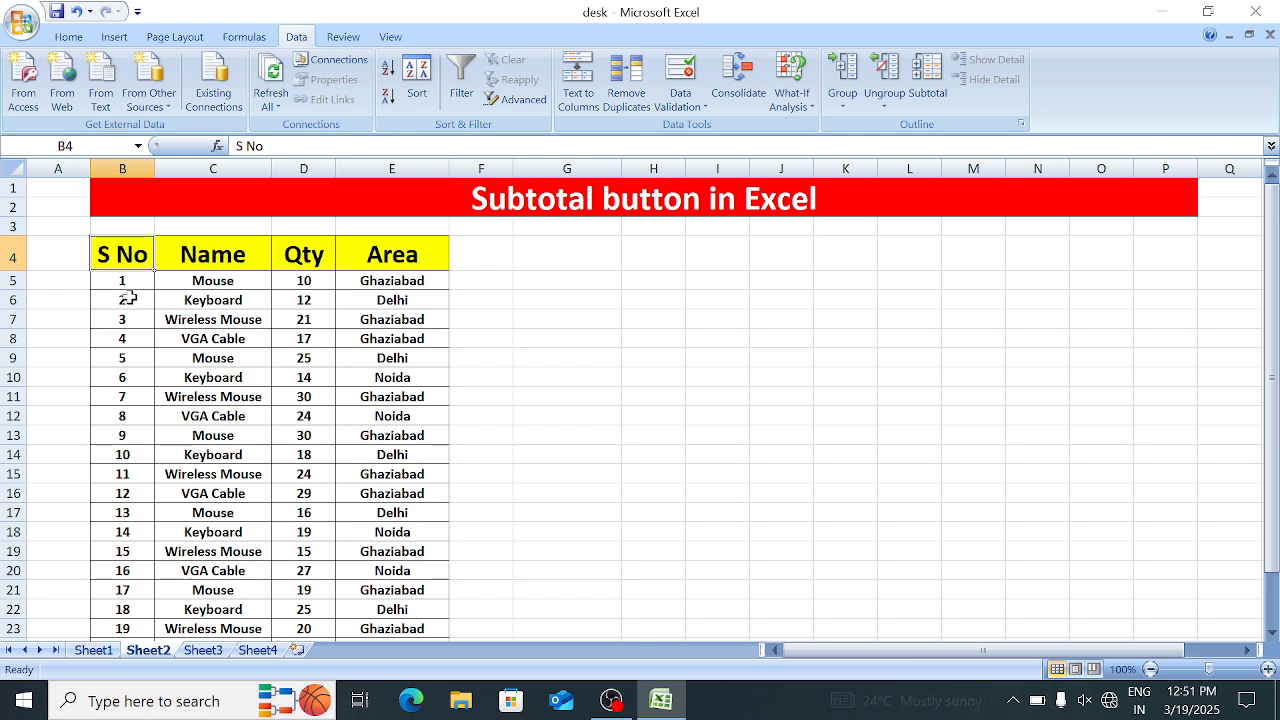
{"action": "left_click_drag", "start_coordinate": [118, 281], "coordinate": [390, 281]}
{"action": "left_click_drag", "start_coordinate": [126, 358], "coordinate": [365, 373]}
Sort the table B4:E26 by Qty on values, from largest to smallest, using a custom sort
{"action": "key", "text": "Left"}
{"action": "key", "text": "ctrl+Home"}
{"action": "key", "text": "Down"}
{"action": "key", "text": "Down"}
{"action": "key", "text": "Down"}
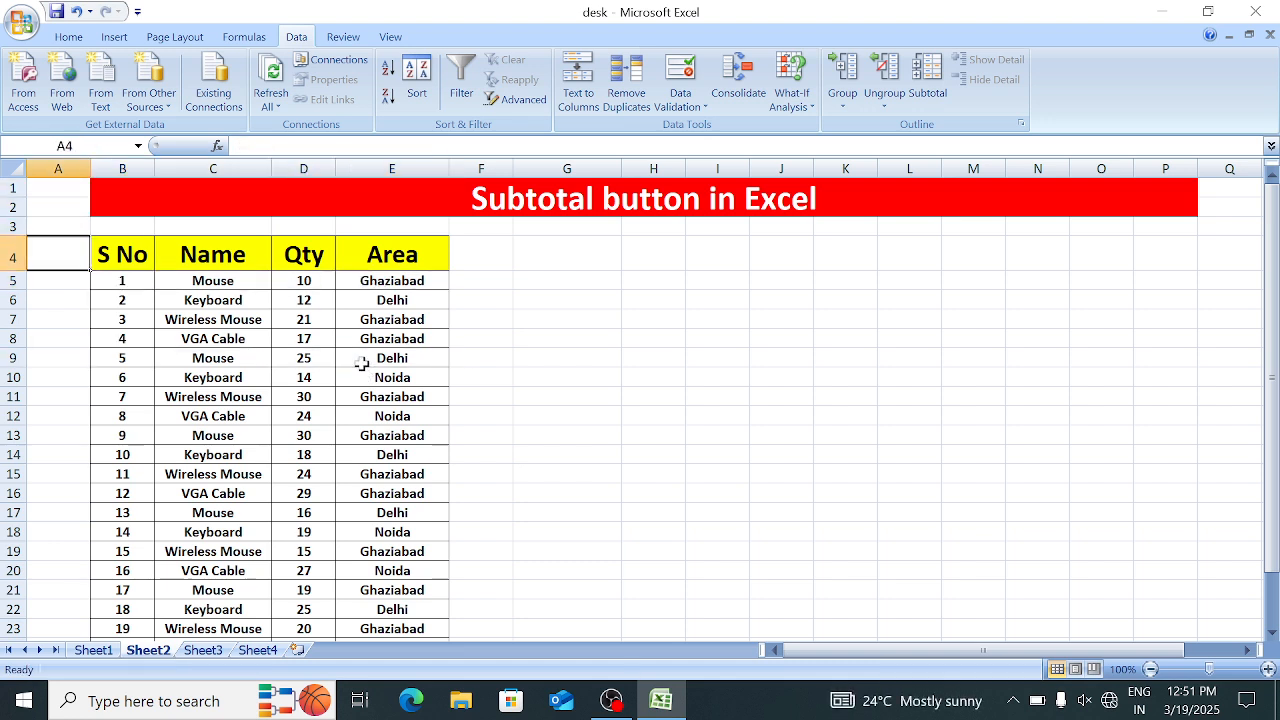
{"action": "key", "text": "Right"}
{"action": "key", "text": "ctrl+shift+Down"}
{"action": "key", "text": "ctrl+shift+Right"}
{"action": "scroll", "coordinate": [361, 363], "scroll_direction": "up", "scroll_amount": 1}
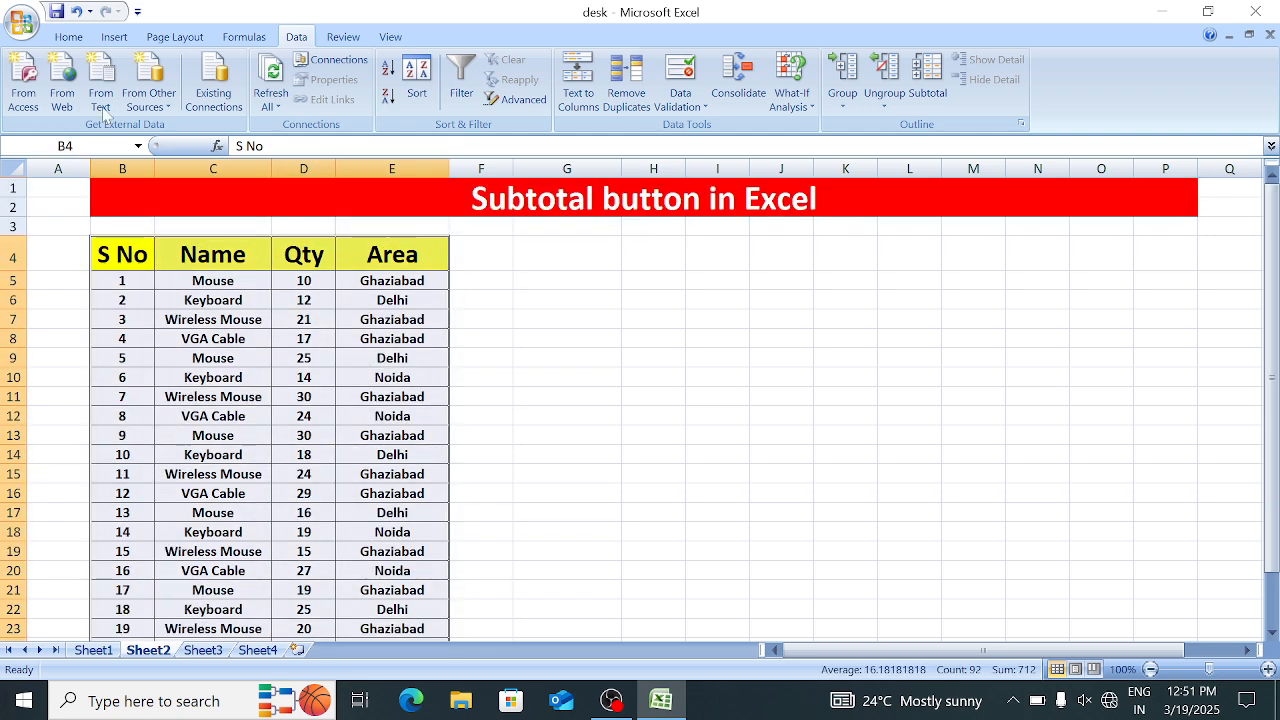
{"action": "left_click", "coordinate": [66, 37]}
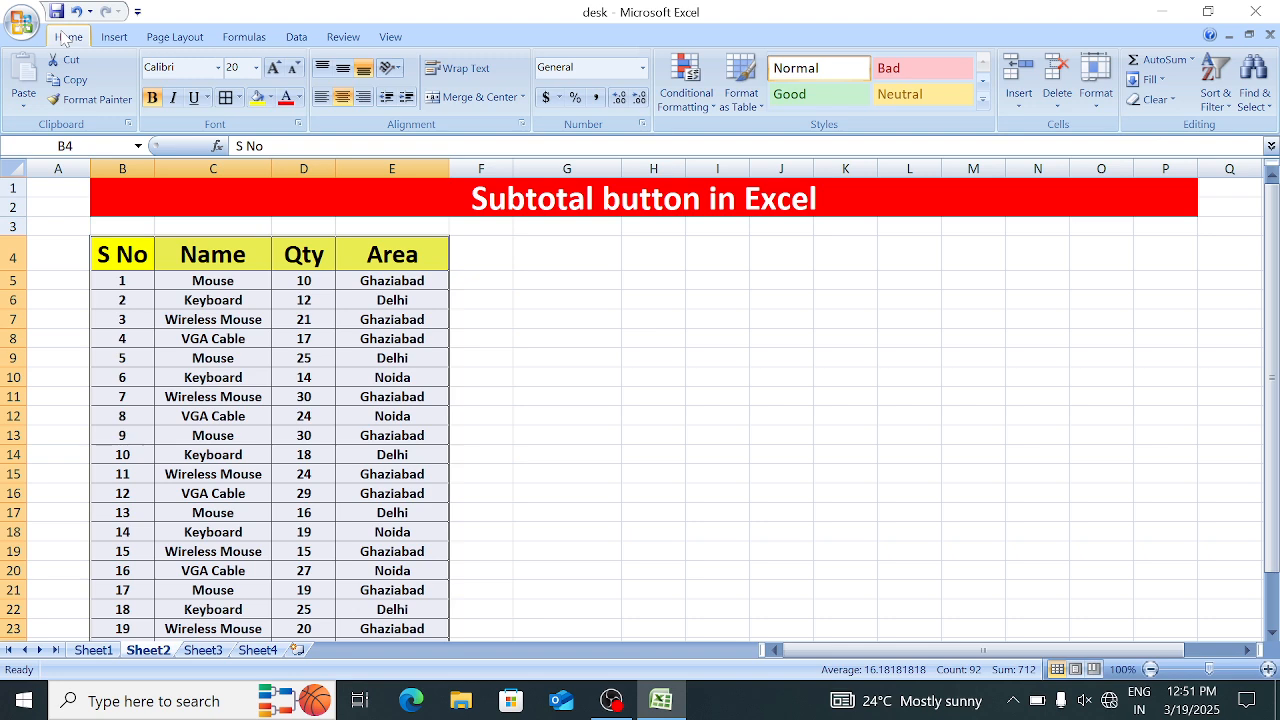
{"action": "left_click", "coordinate": [1212, 98]}
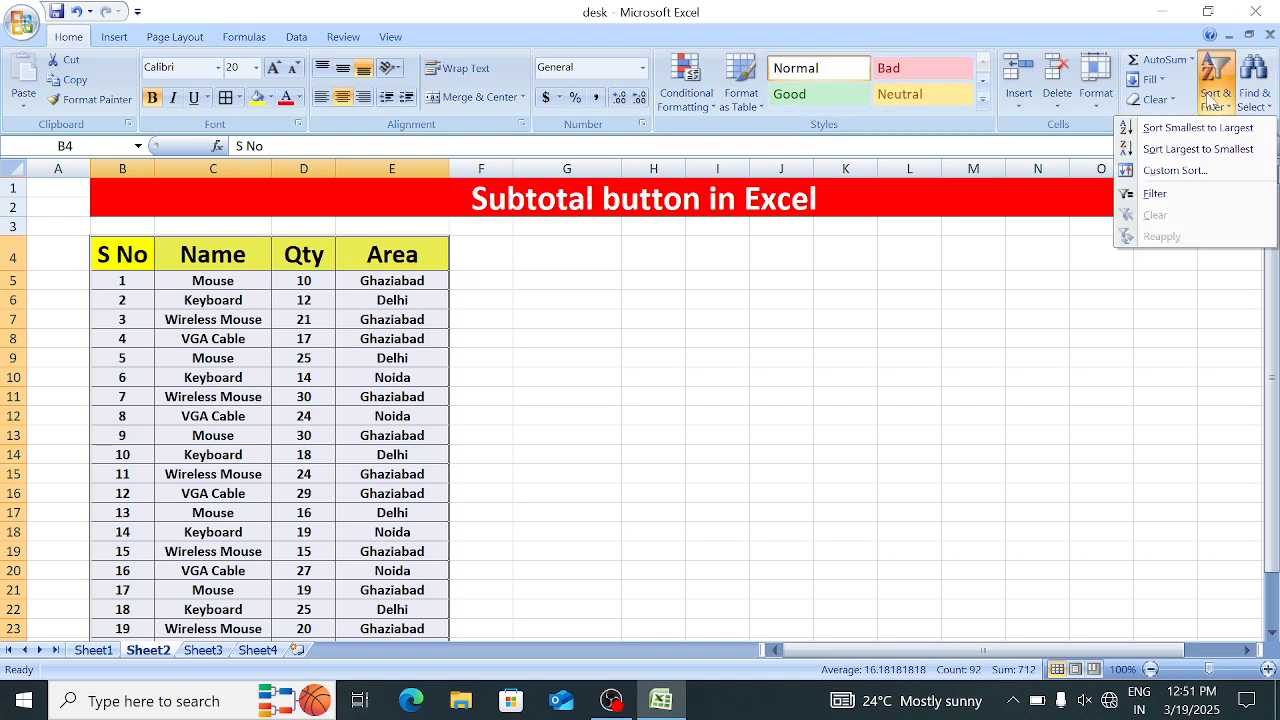
{"action": "left_click", "coordinate": [1198, 176]}
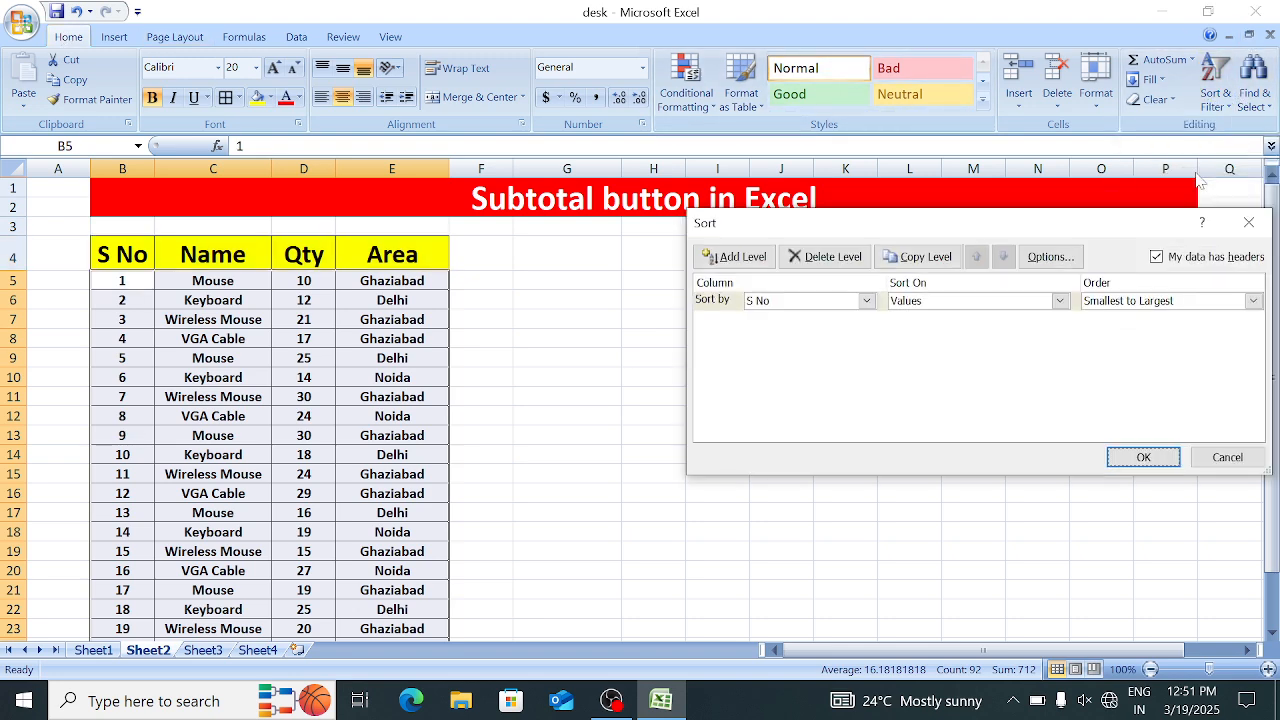
{"action": "left_click", "coordinate": [866, 301]}
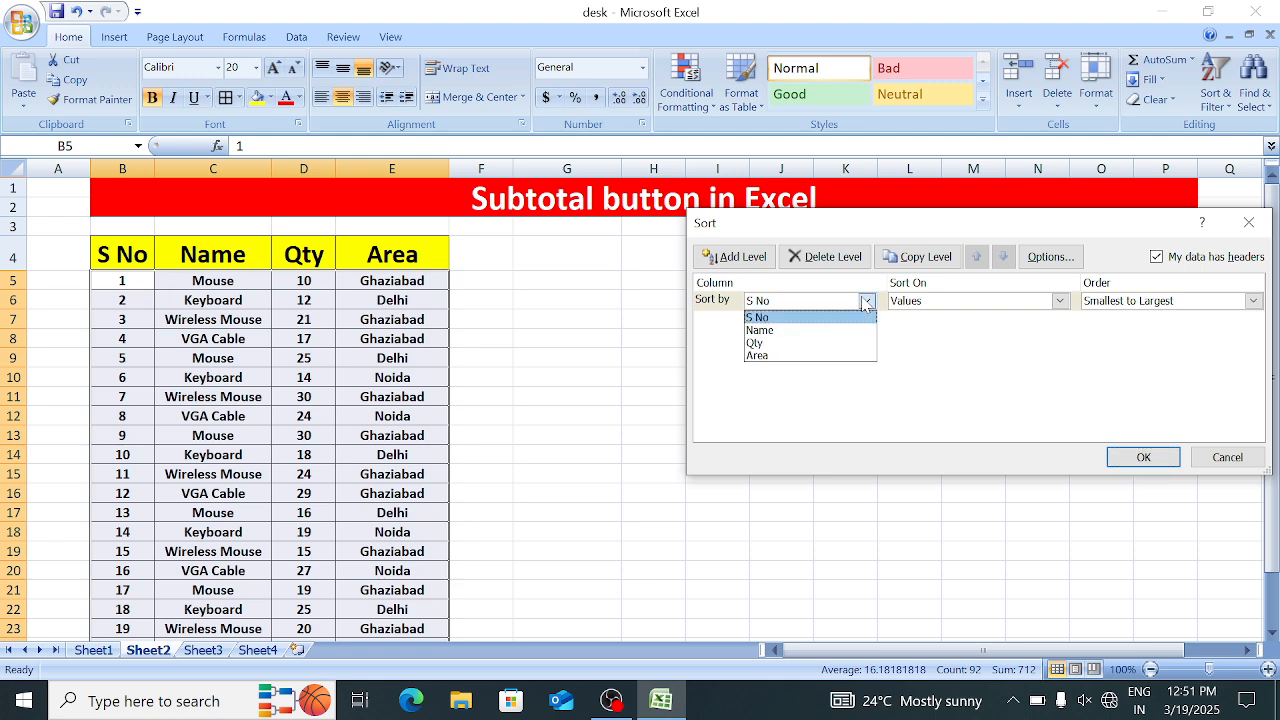
{"action": "left_click", "coordinate": [760, 343]}
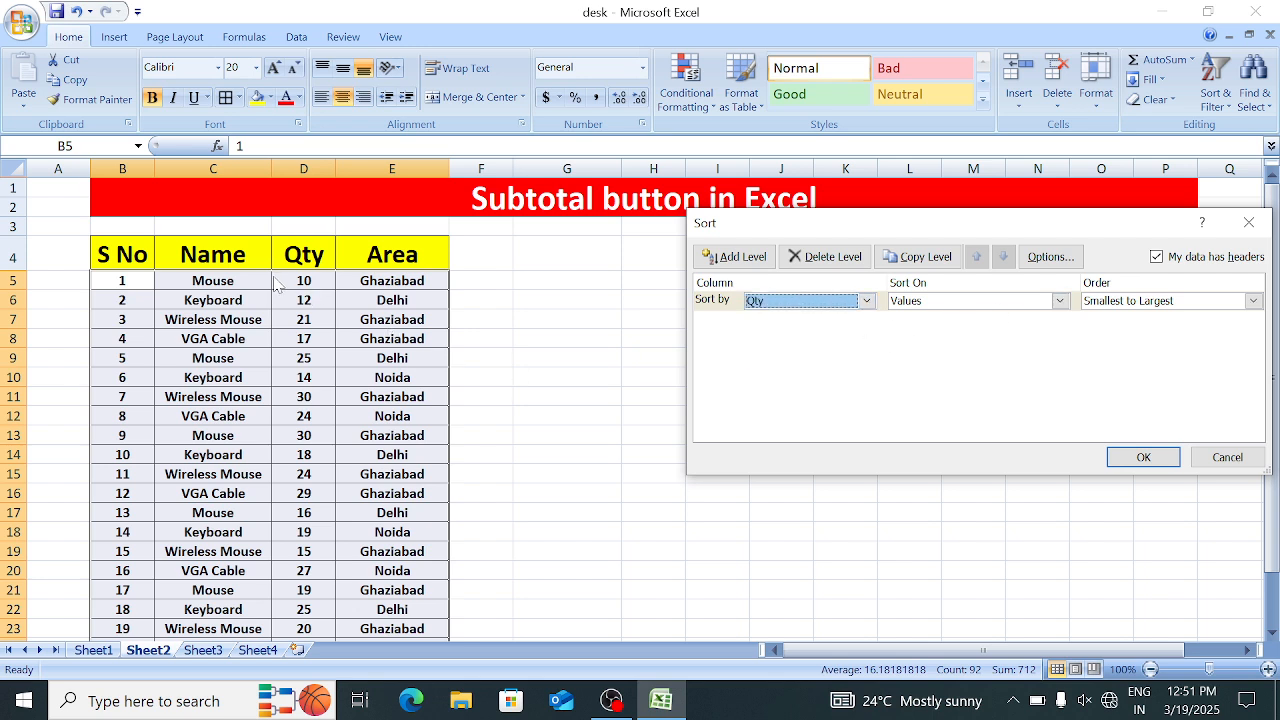
{"action": "left_click", "coordinate": [1136, 302]}
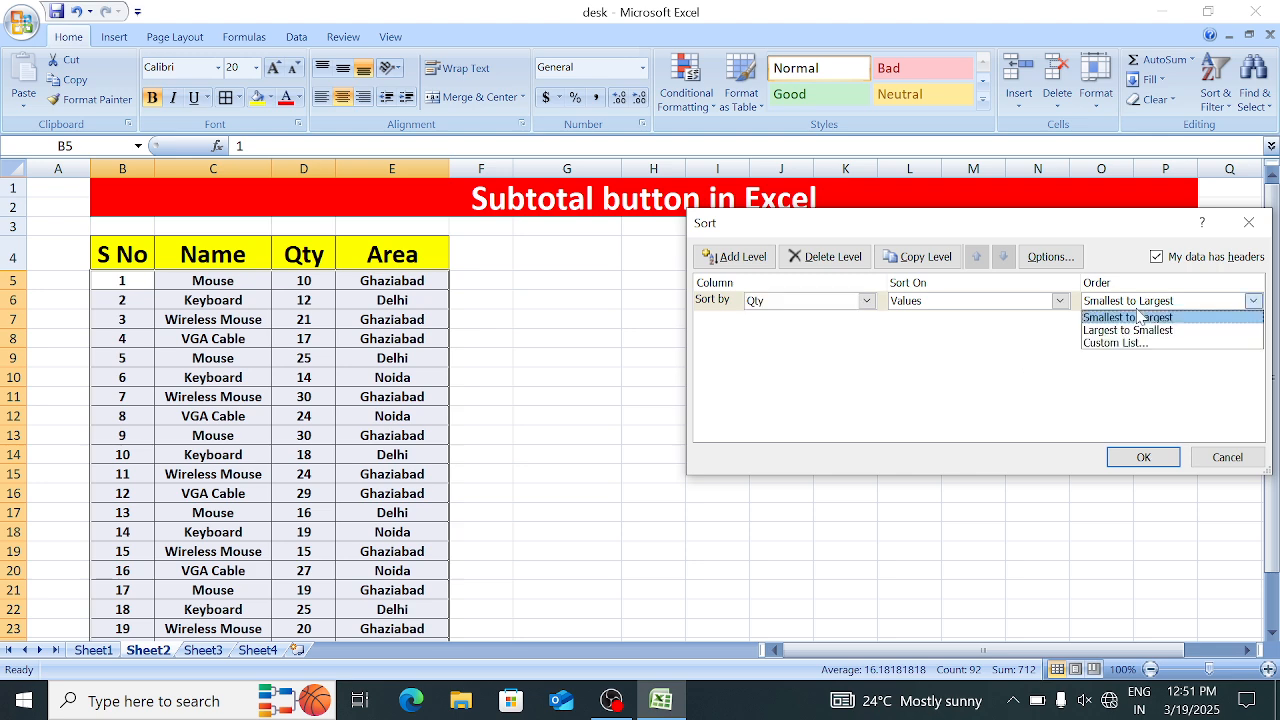
{"action": "left_click", "coordinate": [1155, 330]}
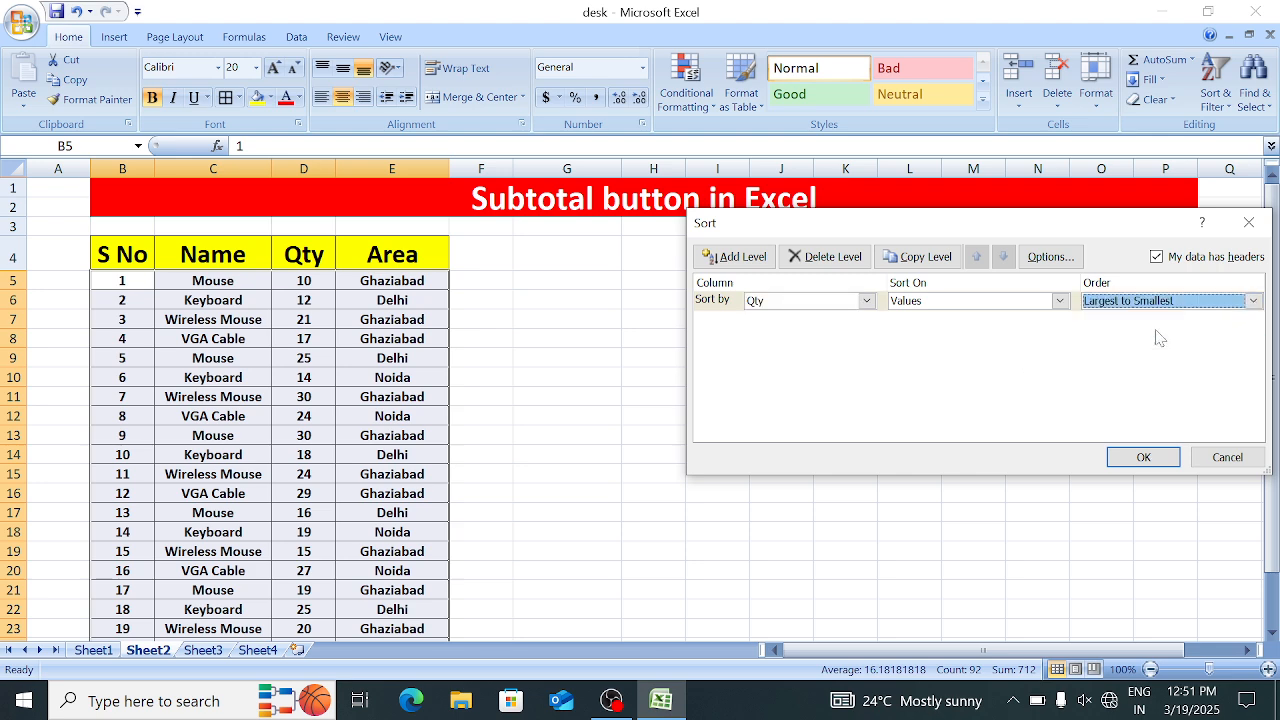
{"action": "left_click", "coordinate": [1150, 457]}
Undo the sort by Qty on the product table
{"action": "left_click", "coordinate": [666, 376]}
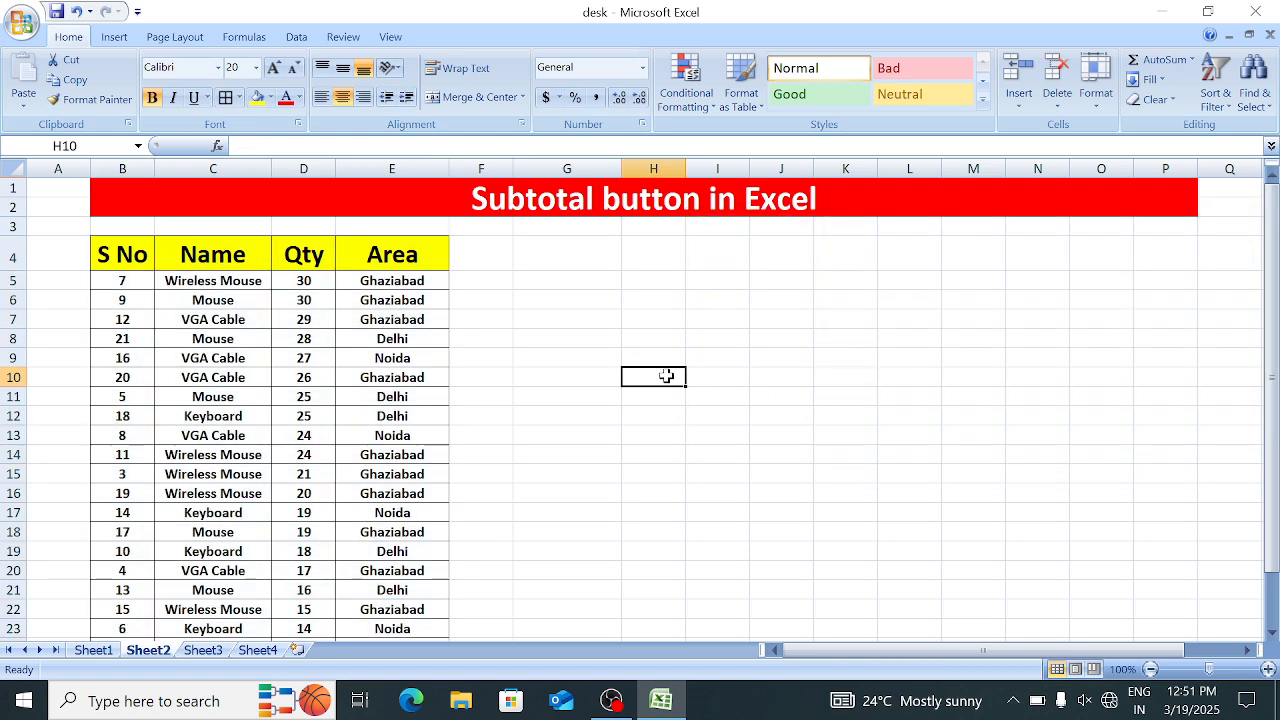
{"action": "left_click_drag", "start_coordinate": [125, 279], "coordinate": [328, 279]}
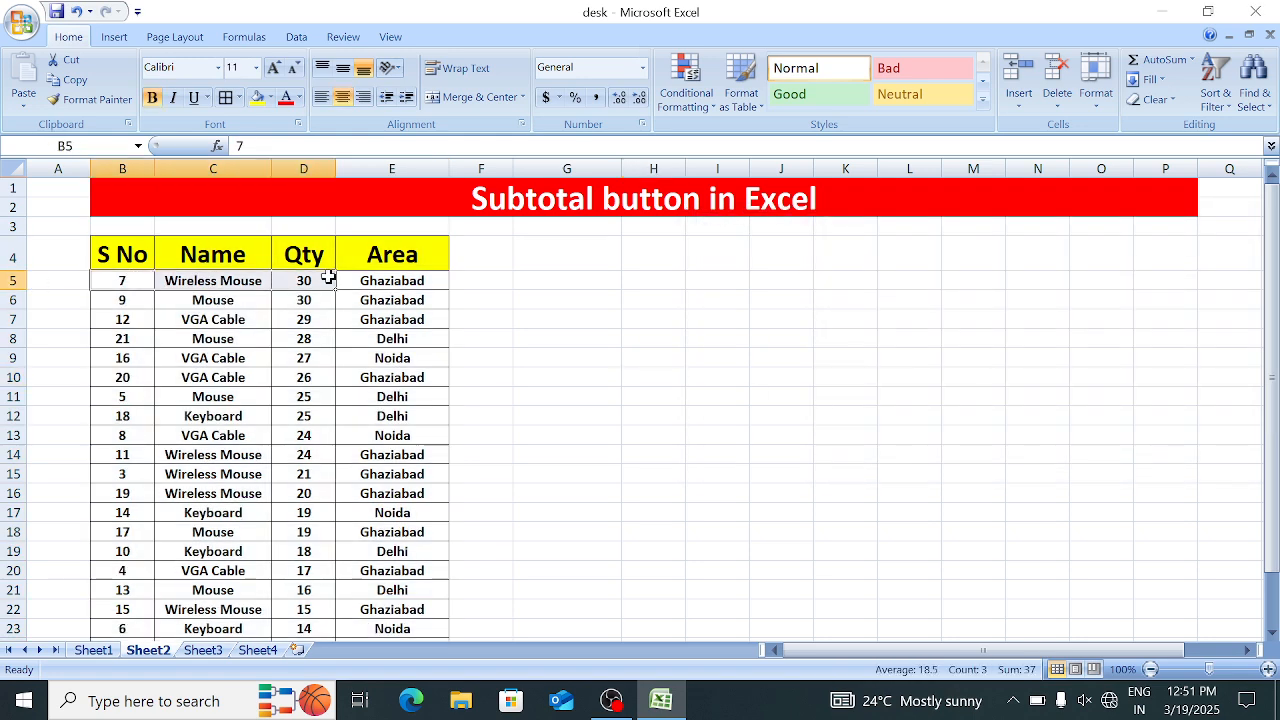
{"action": "key", "text": "ctrl+z"}
Copy the whole table B4:E26 to J4 and fit columns K and M to their contents
{"action": "left_click", "coordinate": [131, 248]}
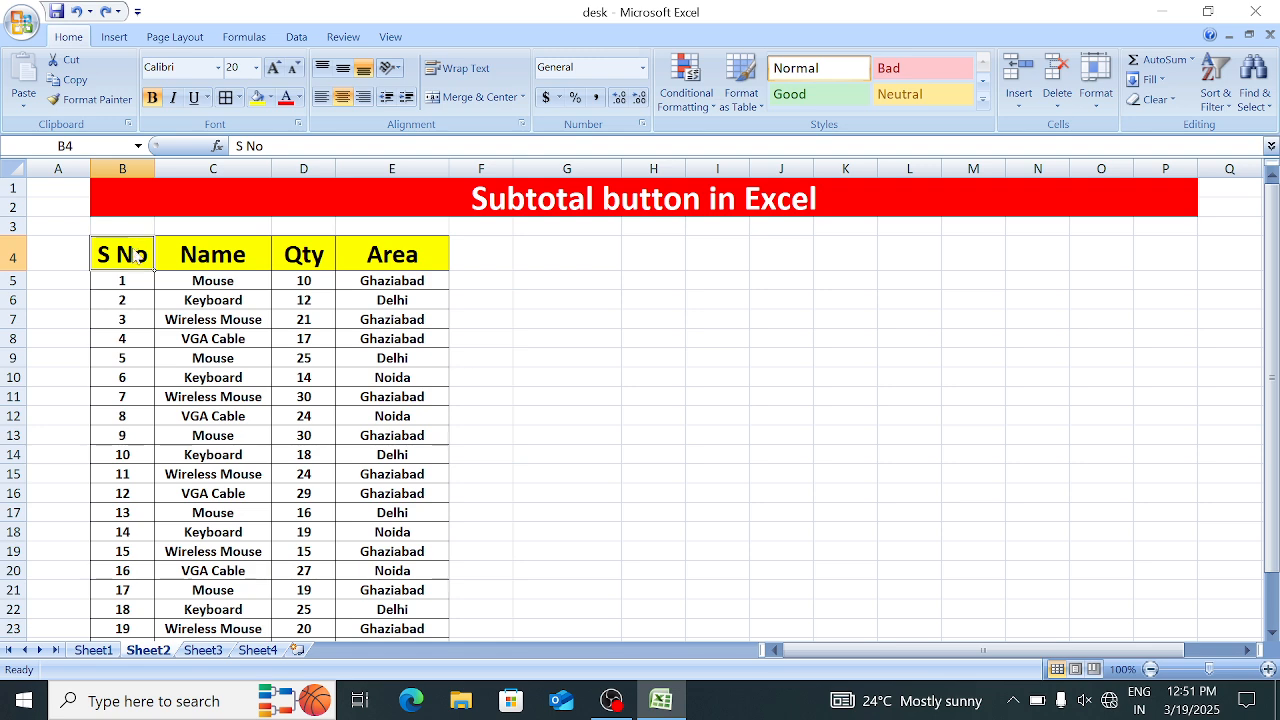
{"action": "key", "text": "ctrl+shift+Right"}
{"action": "key", "text": "ctrl+shift+Down"}
{"action": "scroll", "coordinate": [131, 248], "scroll_direction": "up", "scroll_amount": 1}
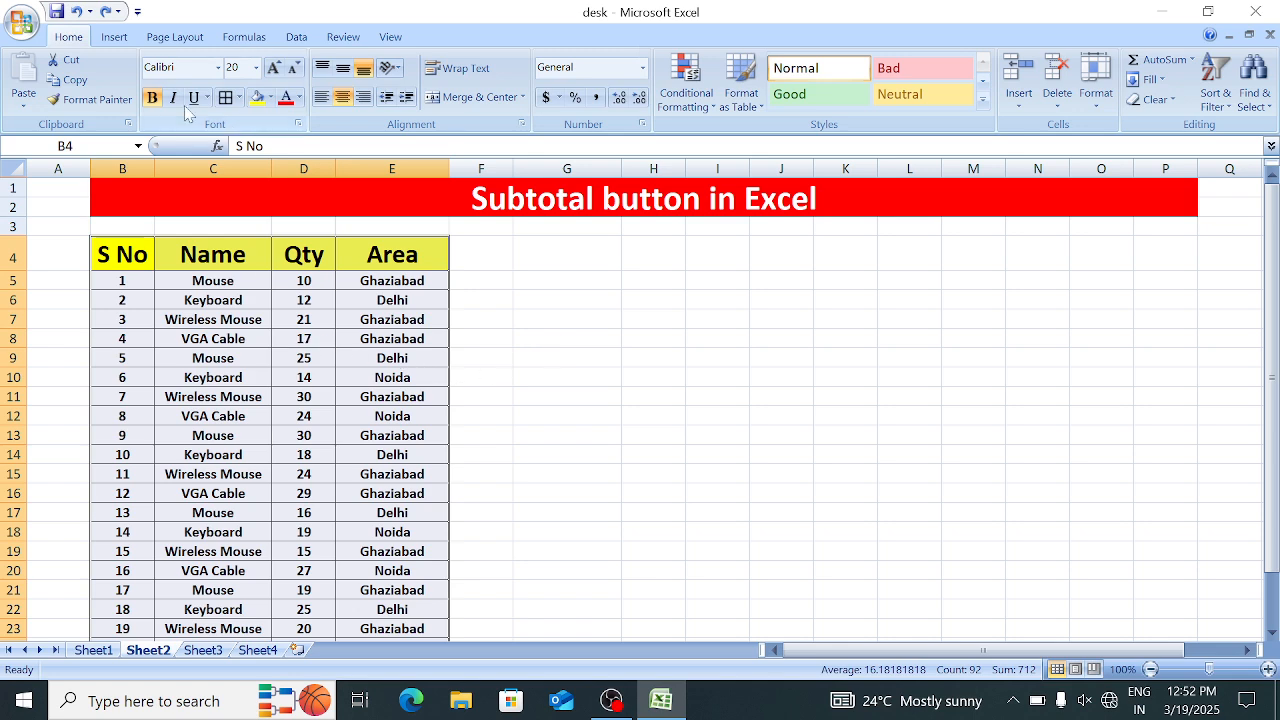
{"action": "left_click", "coordinate": [68, 80]}
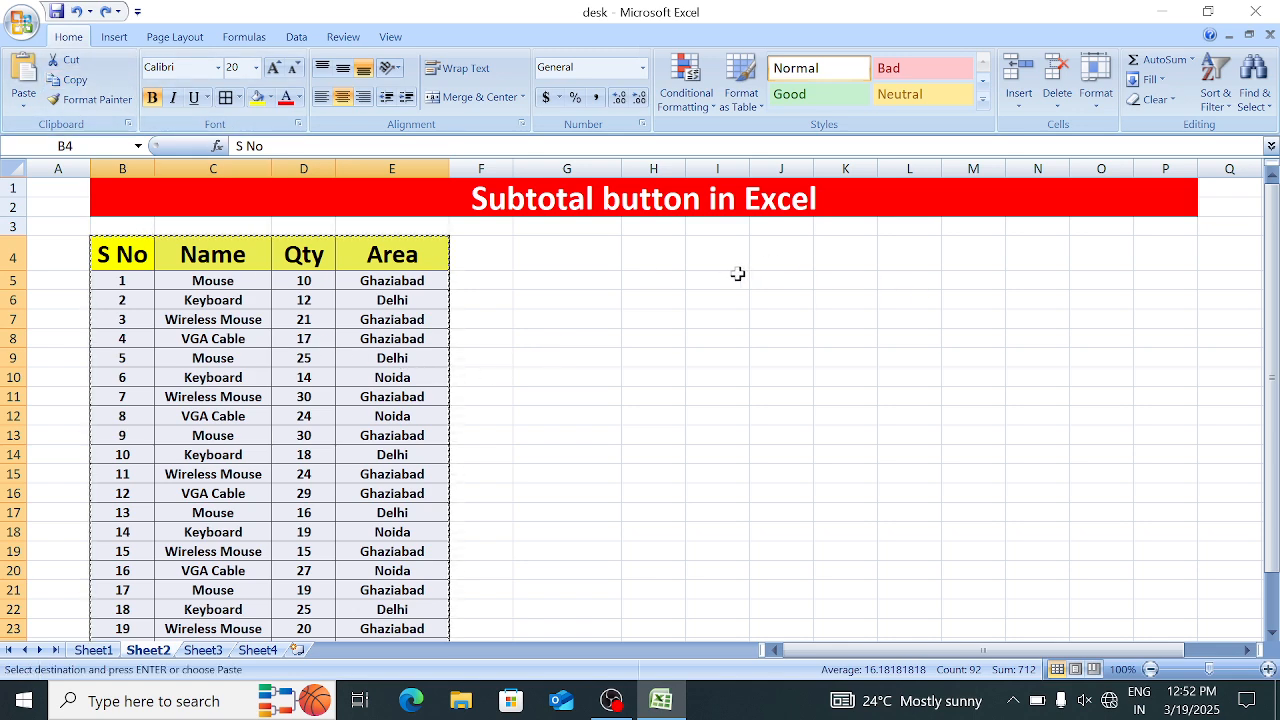
{"action": "left_click", "coordinate": [771, 261]}
{"action": "key", "text": "Return"}
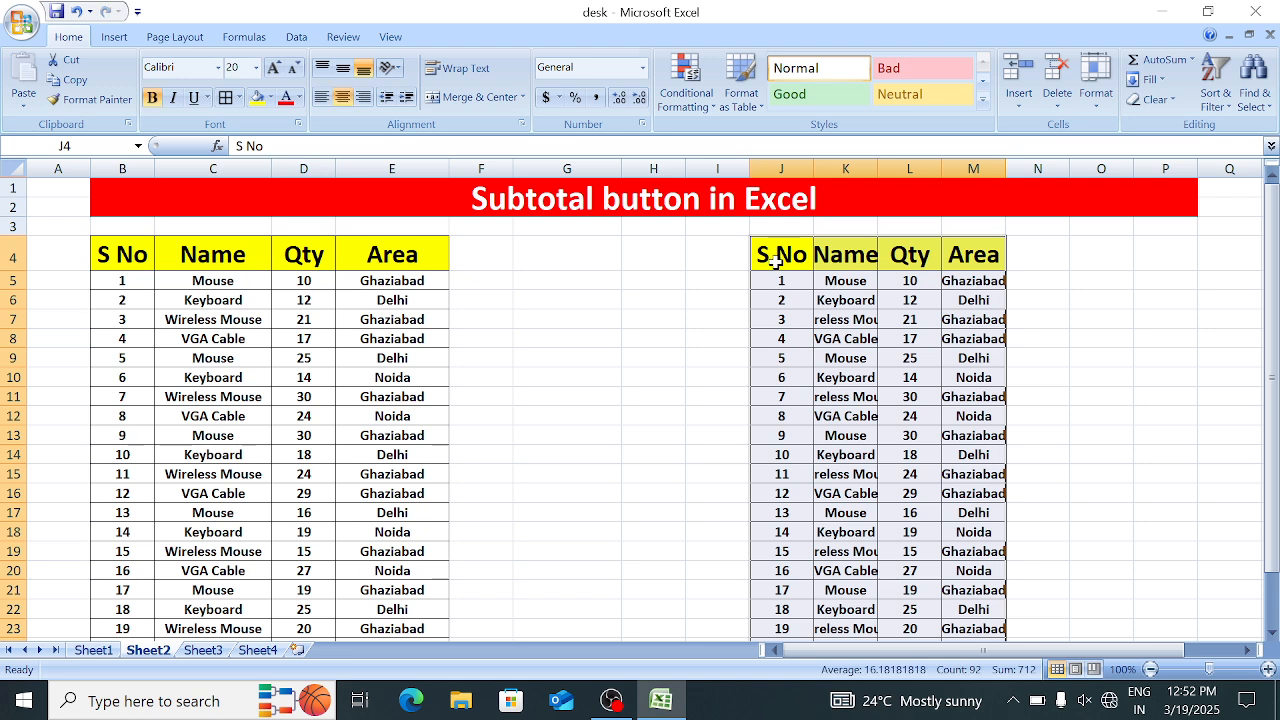
{"action": "double_click", "coordinate": [870, 161]}
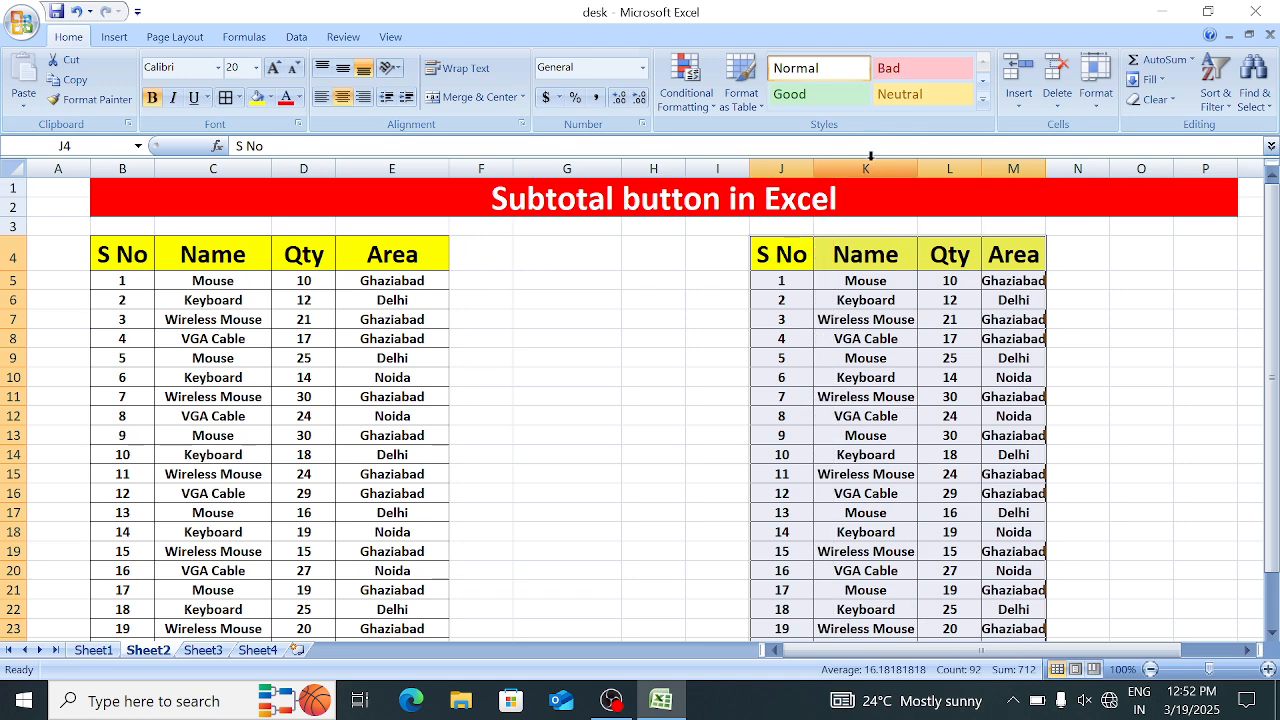
{"action": "double_click", "coordinate": [1053, 163]}
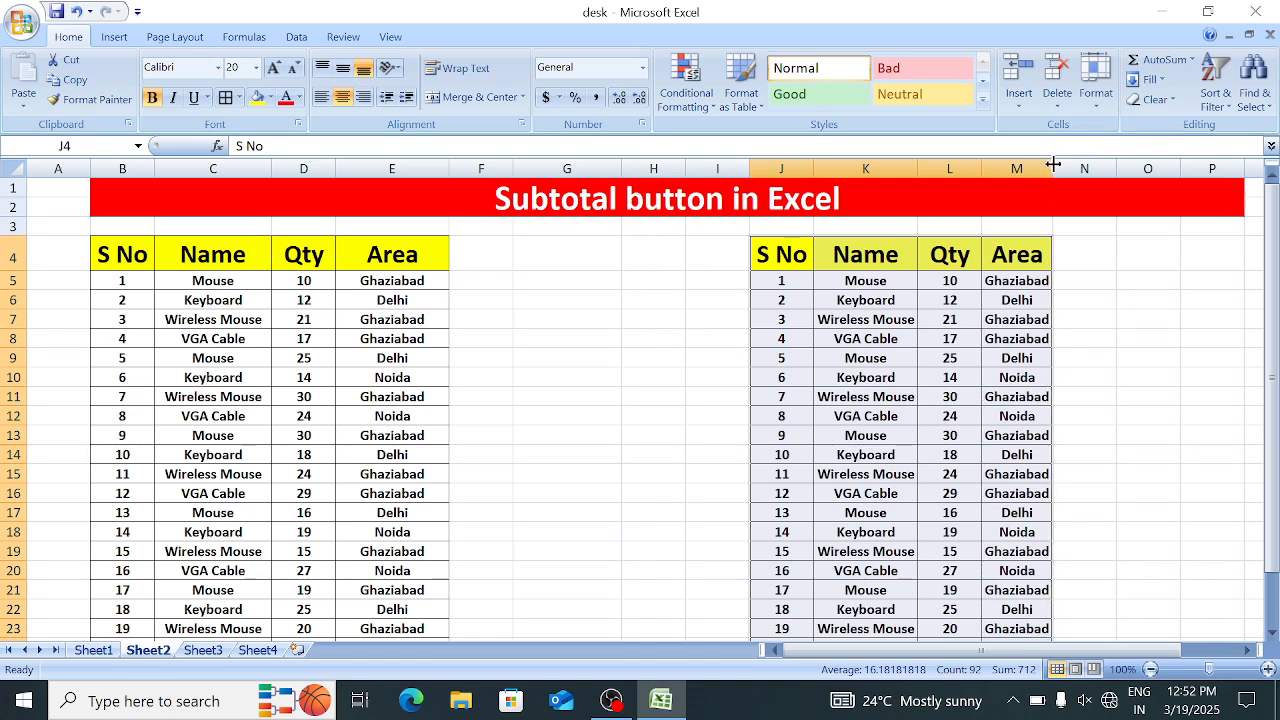
Sort the table B4:E26 by Name on values in A to Z order, using a custom sort
{"action": "left_click", "coordinate": [145, 256]}
{"action": "key", "text": "ctrl+shift+Down"}
{"action": "key", "text": "ctrl+shift+Right"}
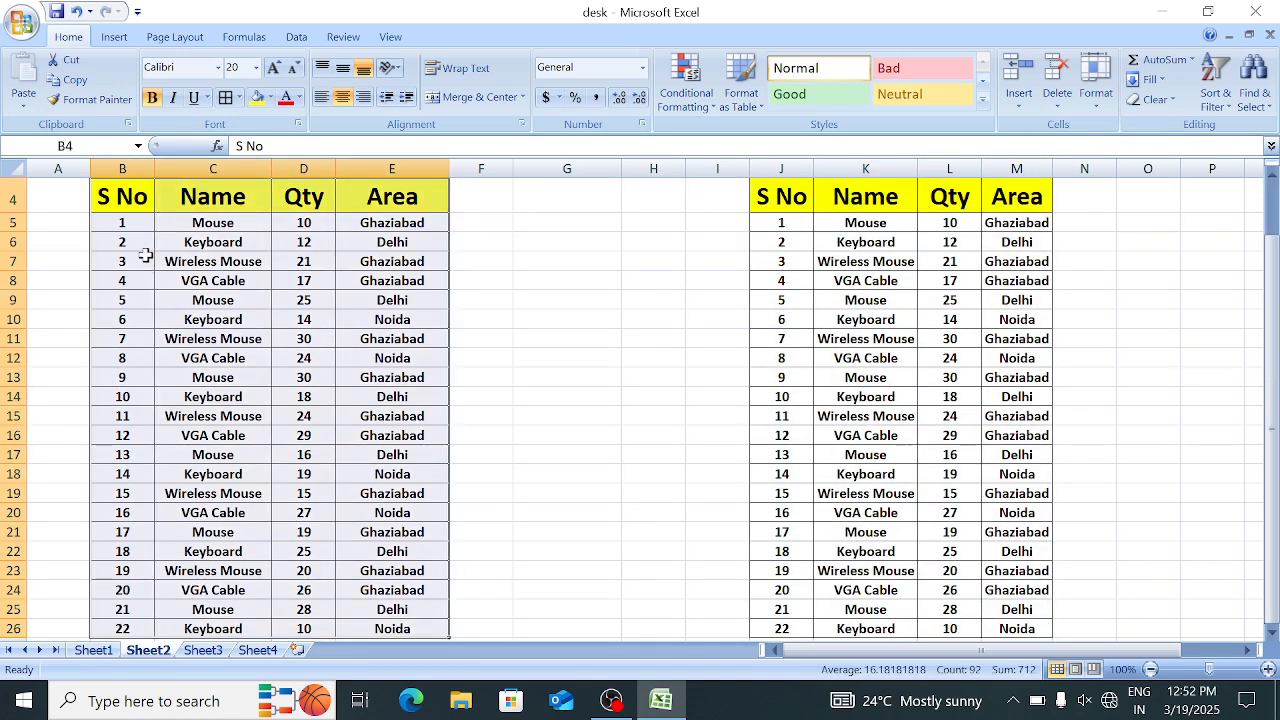
{"action": "scroll", "coordinate": [154, 327], "scroll_direction": "up", "scroll_amount": 1}
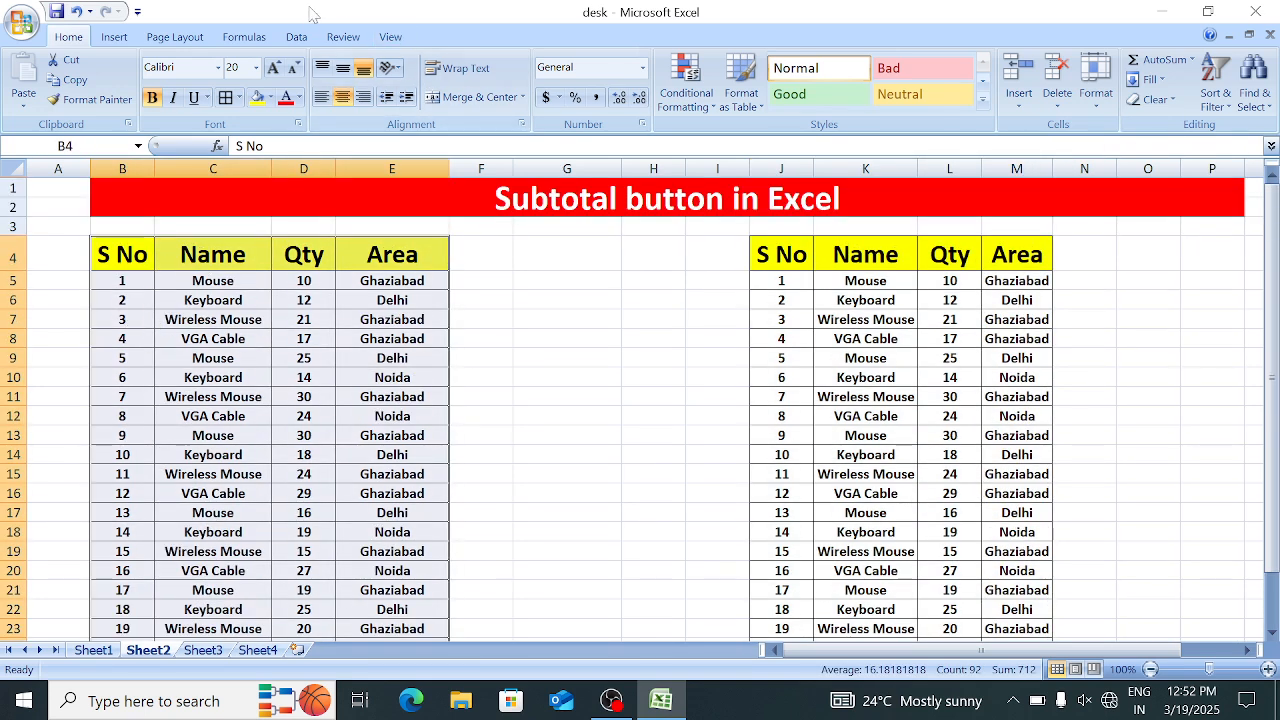
{"action": "left_click", "coordinate": [1205, 90]}
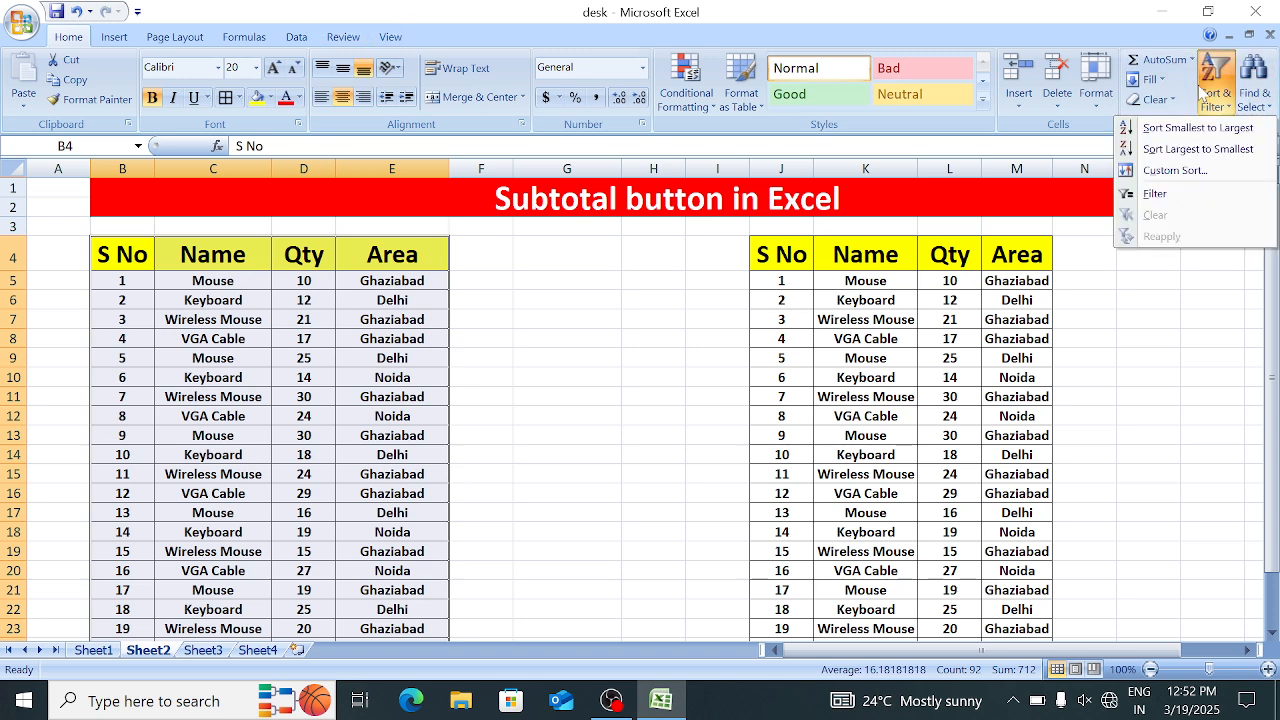
{"action": "left_click", "coordinate": [1190, 171]}
{"action": "left_click", "coordinate": [656, 236]}
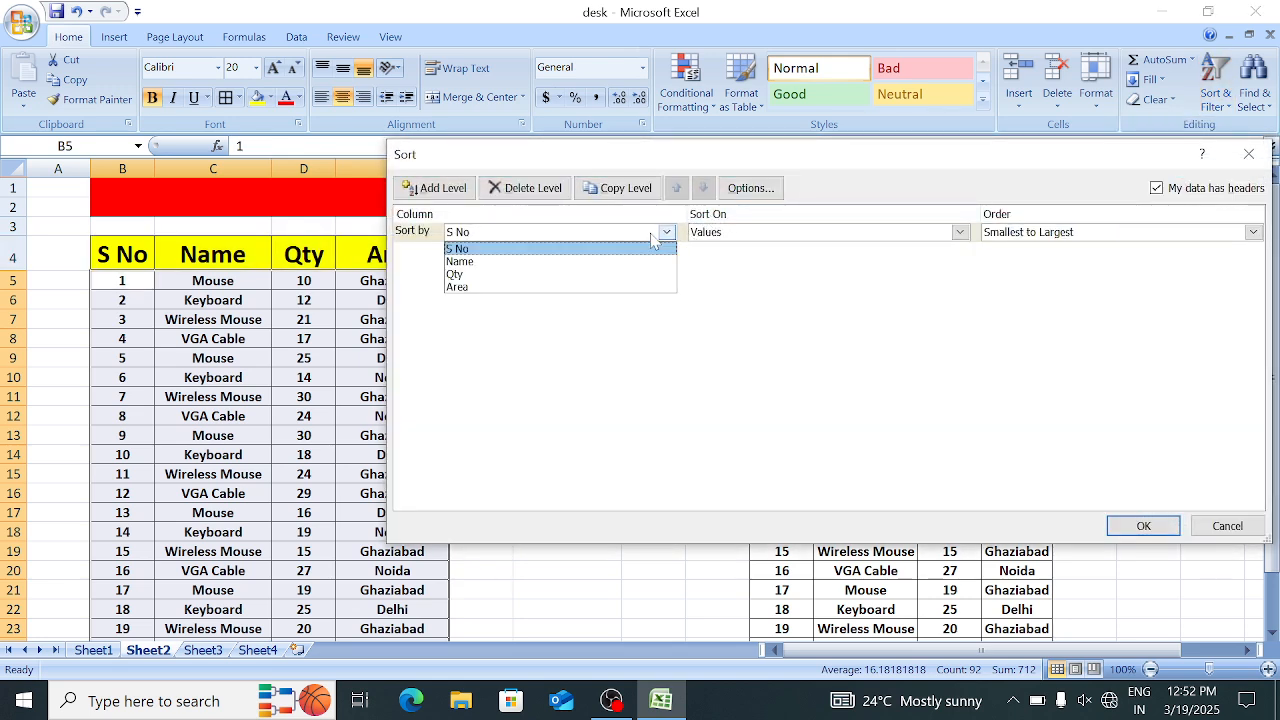
{"action": "left_click", "coordinate": [487, 262]}
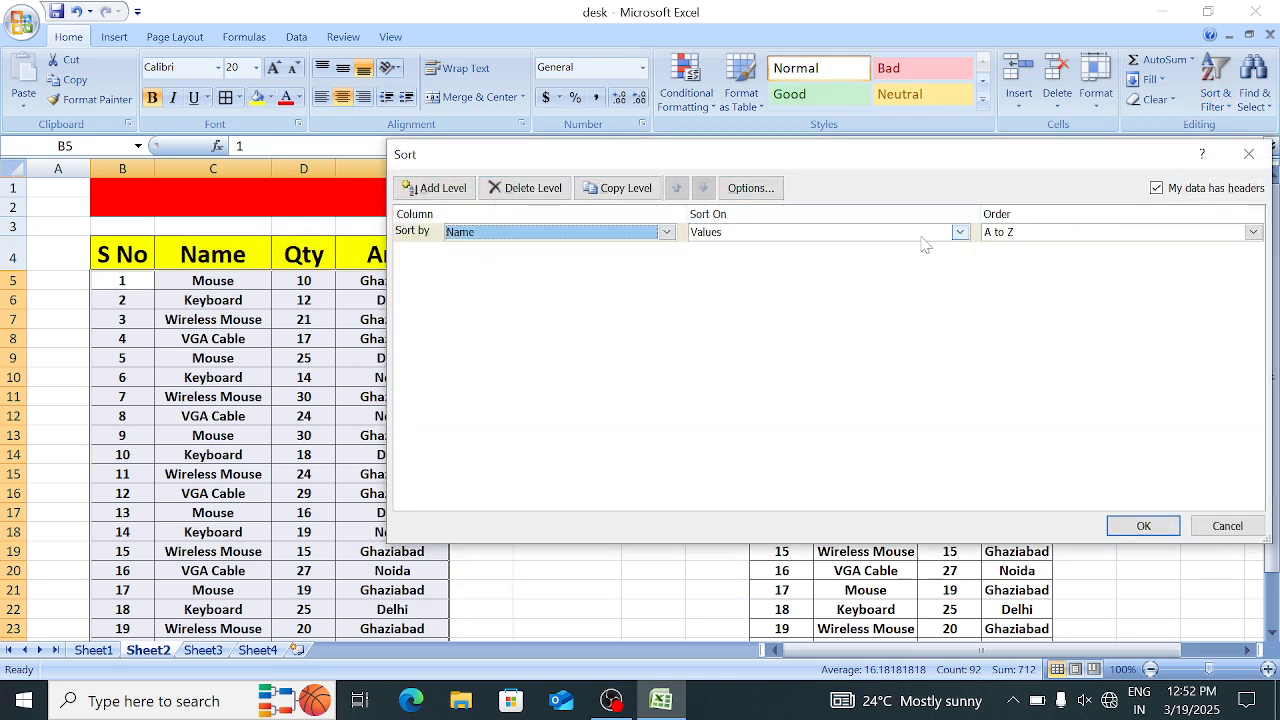
{"action": "left_click", "coordinate": [1143, 526]}
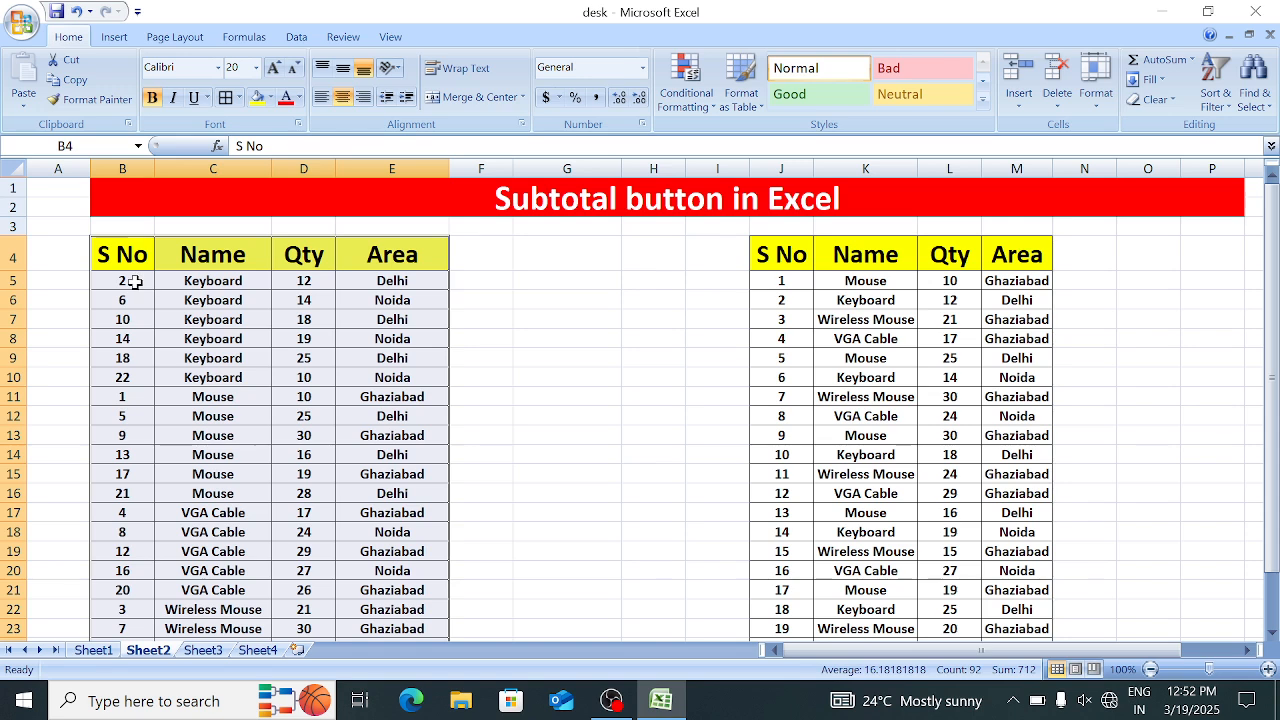
Examine how the rows of the sorted table B4:E26 are grouped by product name
{"action": "left_click_drag", "start_coordinate": [134, 283], "coordinate": [414, 372]}
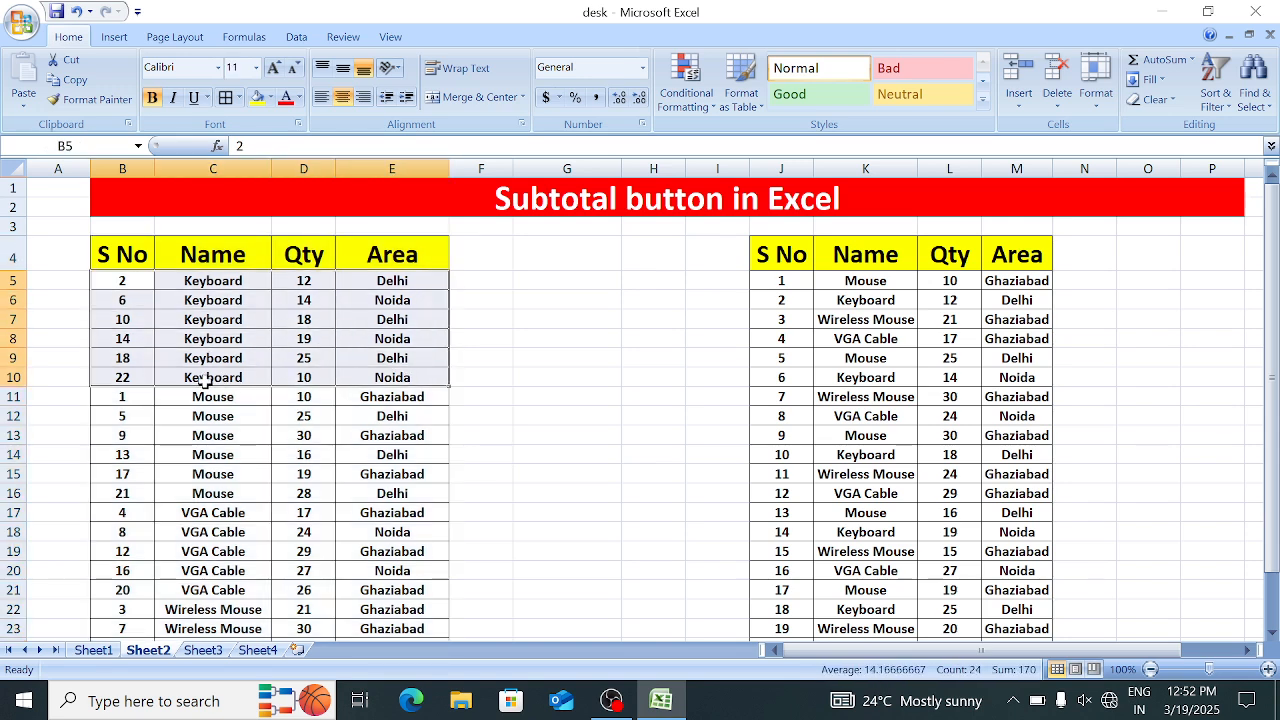
{"action": "left_click_drag", "start_coordinate": [138, 398], "coordinate": [385, 491]}
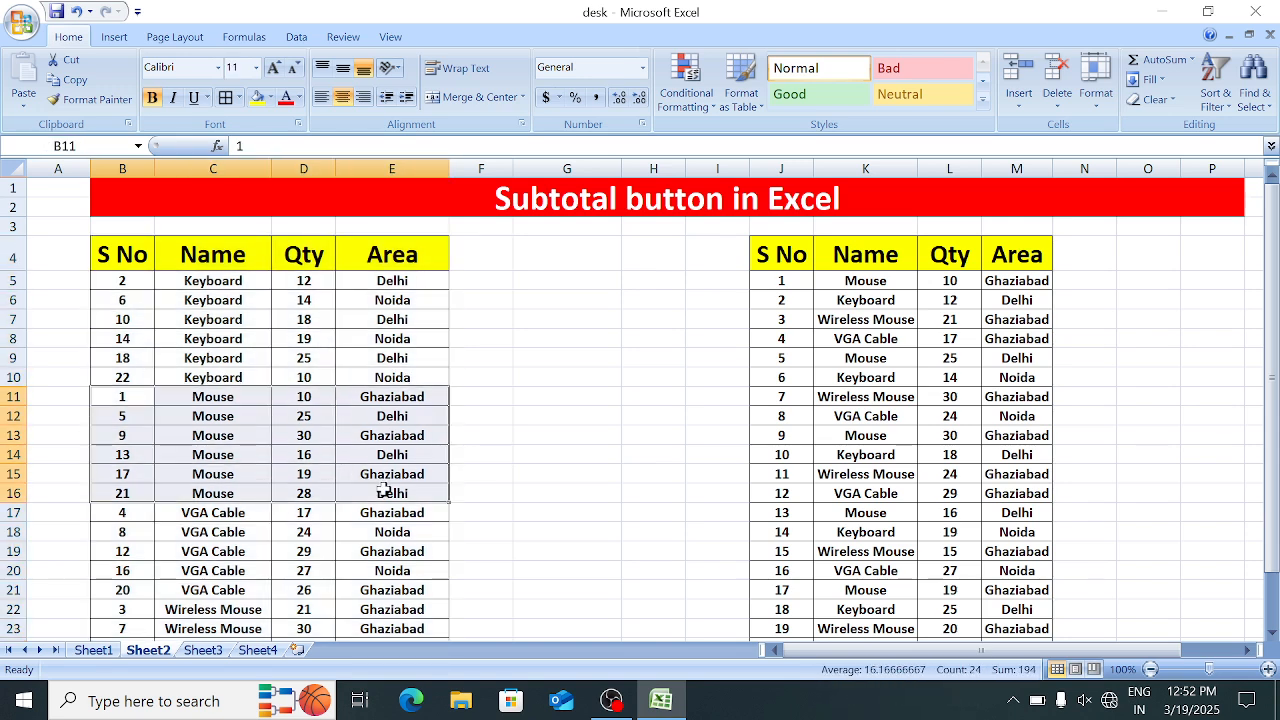
{"action": "left_click_drag", "start_coordinate": [134, 512], "coordinate": [383, 557]}
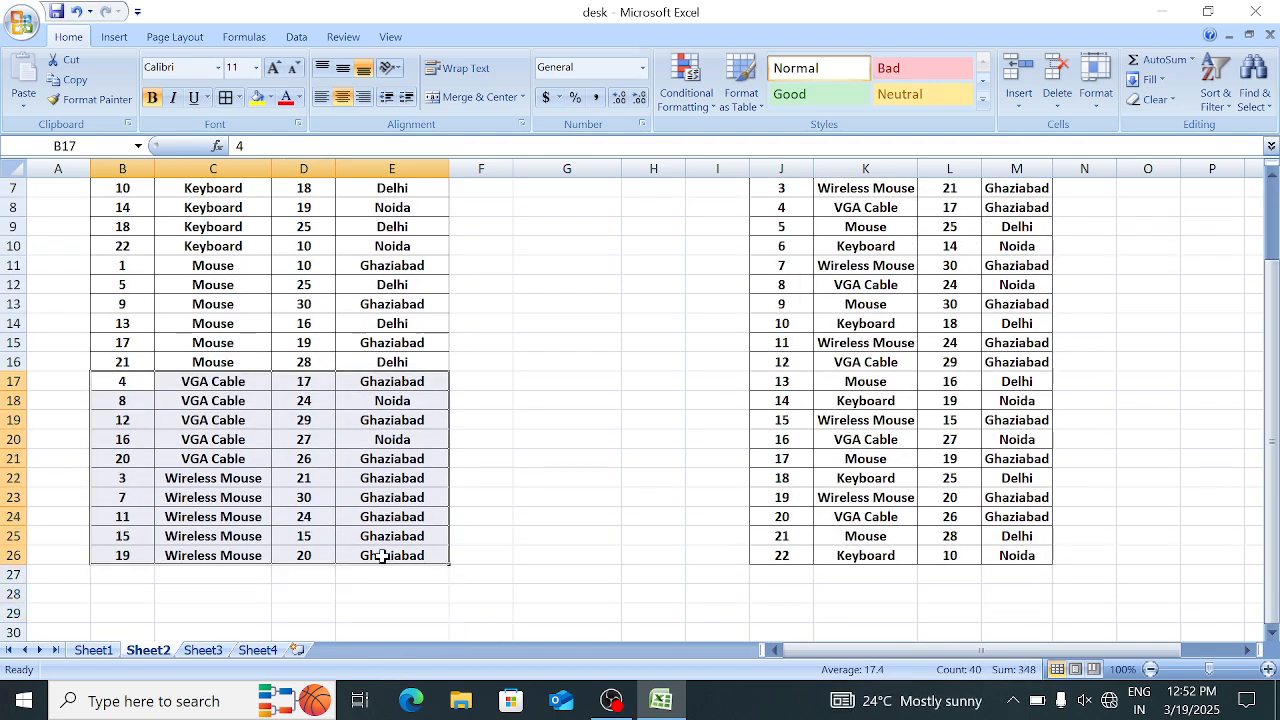
{"action": "scroll", "coordinate": [383, 557], "scroll_direction": "up", "scroll_amount": 2}
Add subtotals to the table B4:E26 at each change in Name, using Sum on Qty only
{"action": "left_click", "coordinate": [128, 254]}
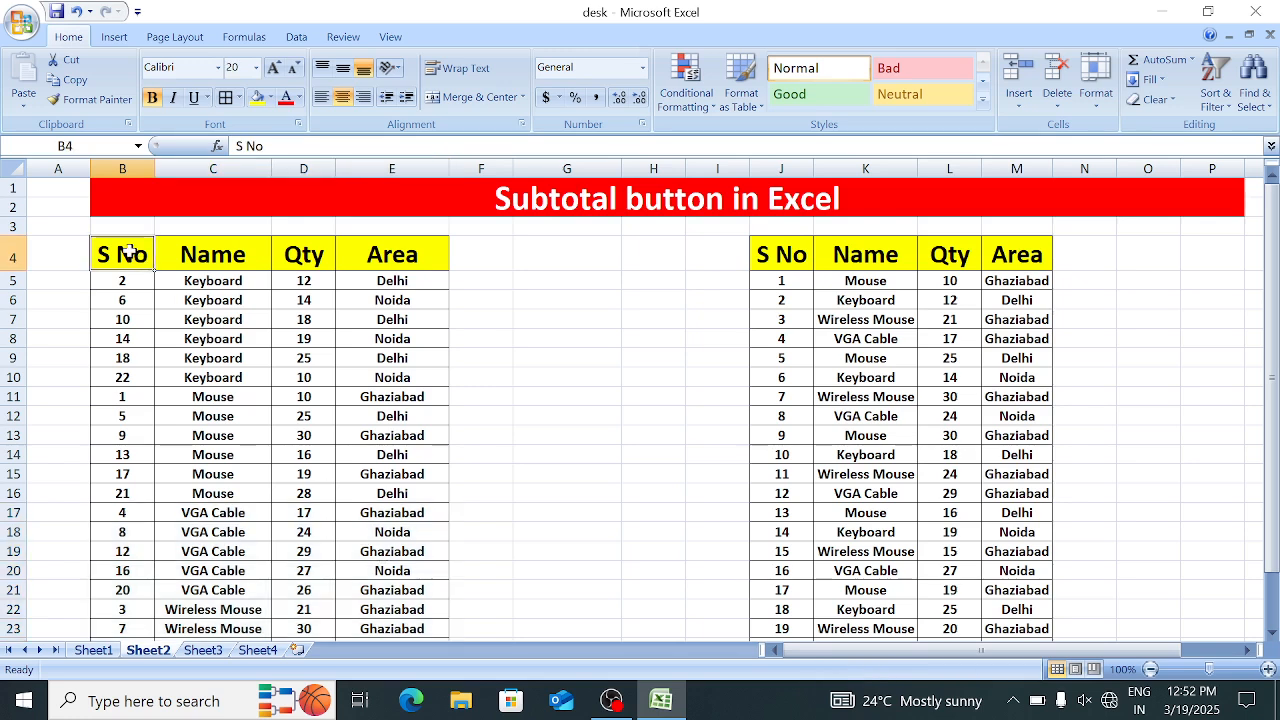
{"action": "key", "text": "ctrl+shift+Down"}
{"action": "key", "text": "ctrl+shift+Right"}
{"action": "scroll", "coordinate": [126, 246], "scroll_direction": "up", "scroll_amount": 1}
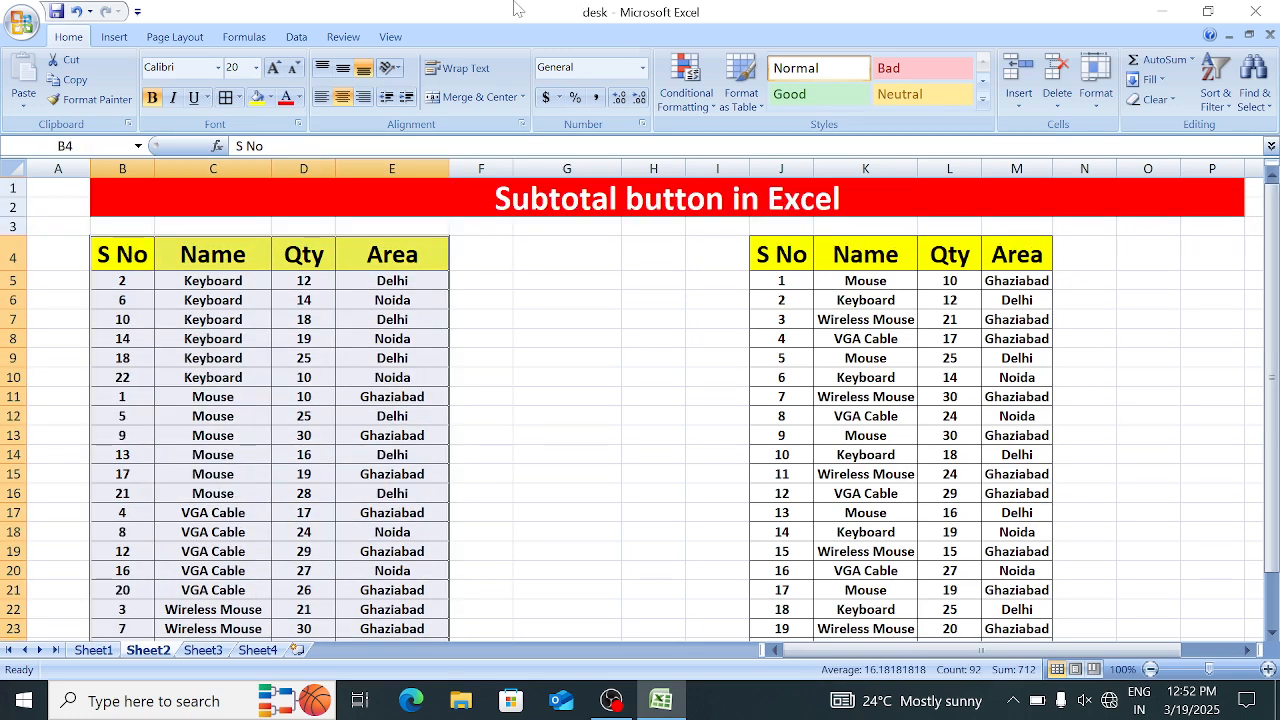
{"action": "left_click", "coordinate": [300, 38]}
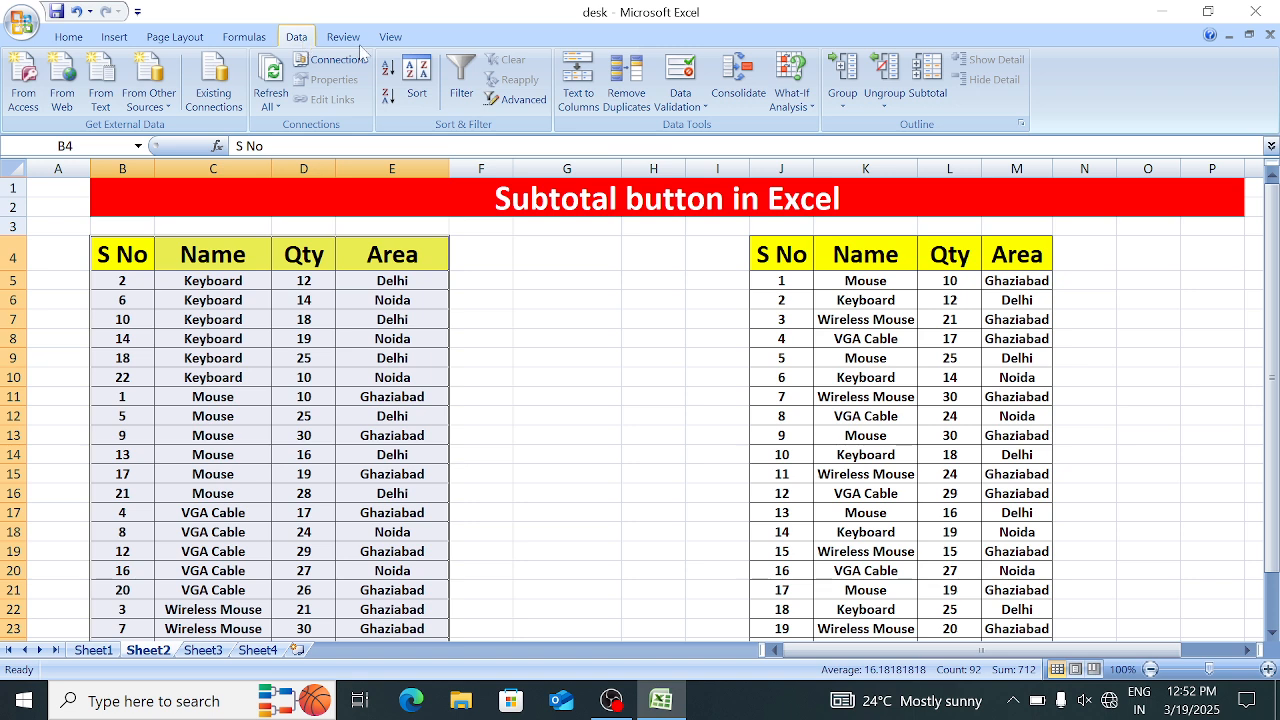
{"action": "left_click", "coordinate": [929, 78]}
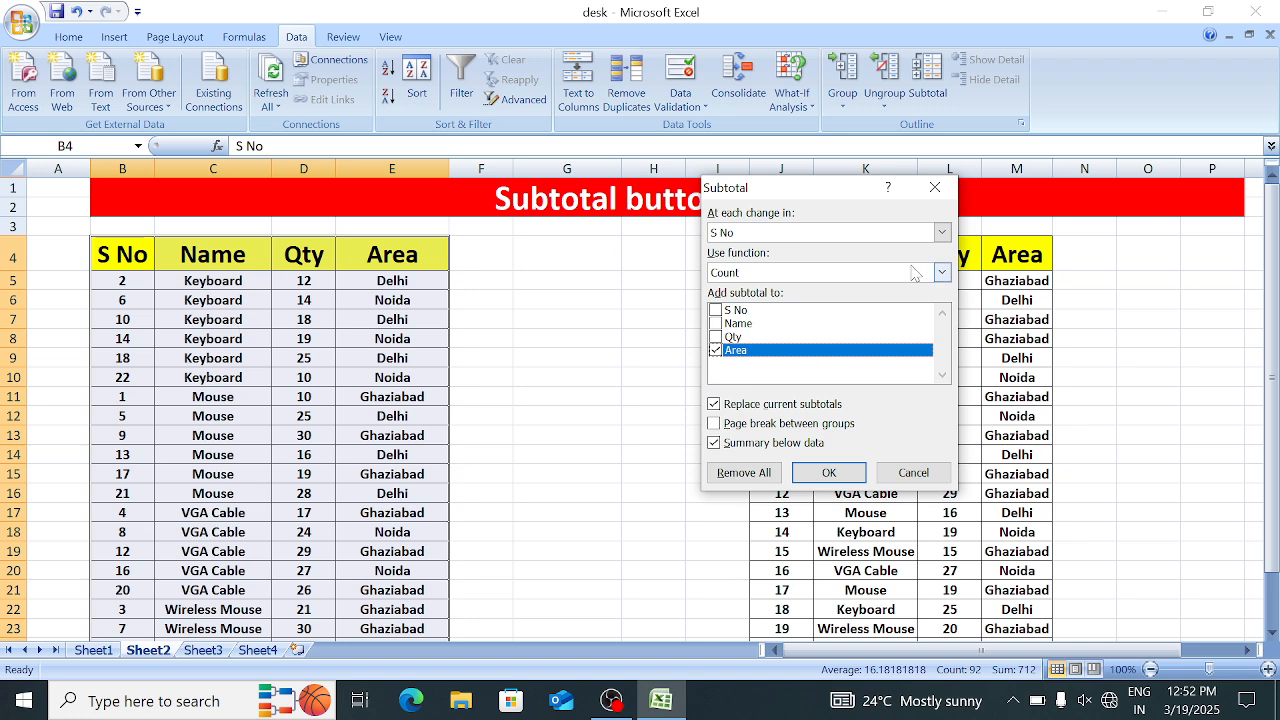
{"action": "left_click", "coordinate": [769, 234]}
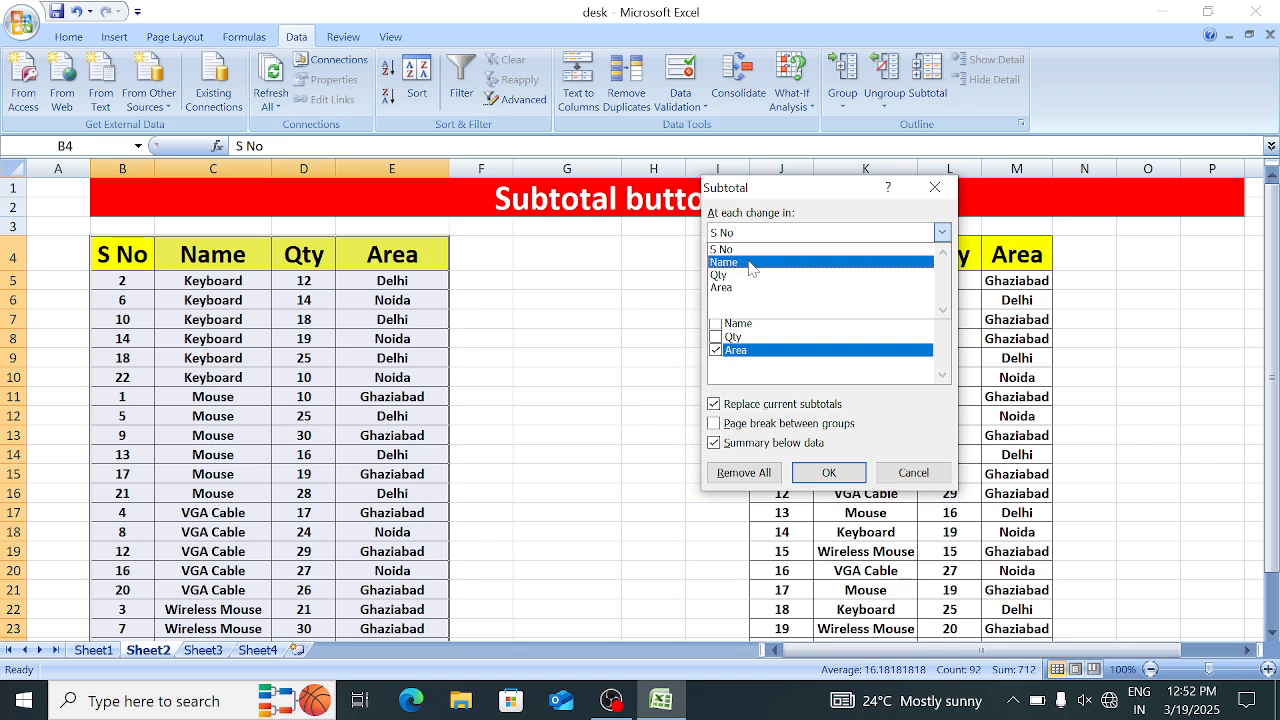
{"action": "left_click", "coordinate": [752, 264]}
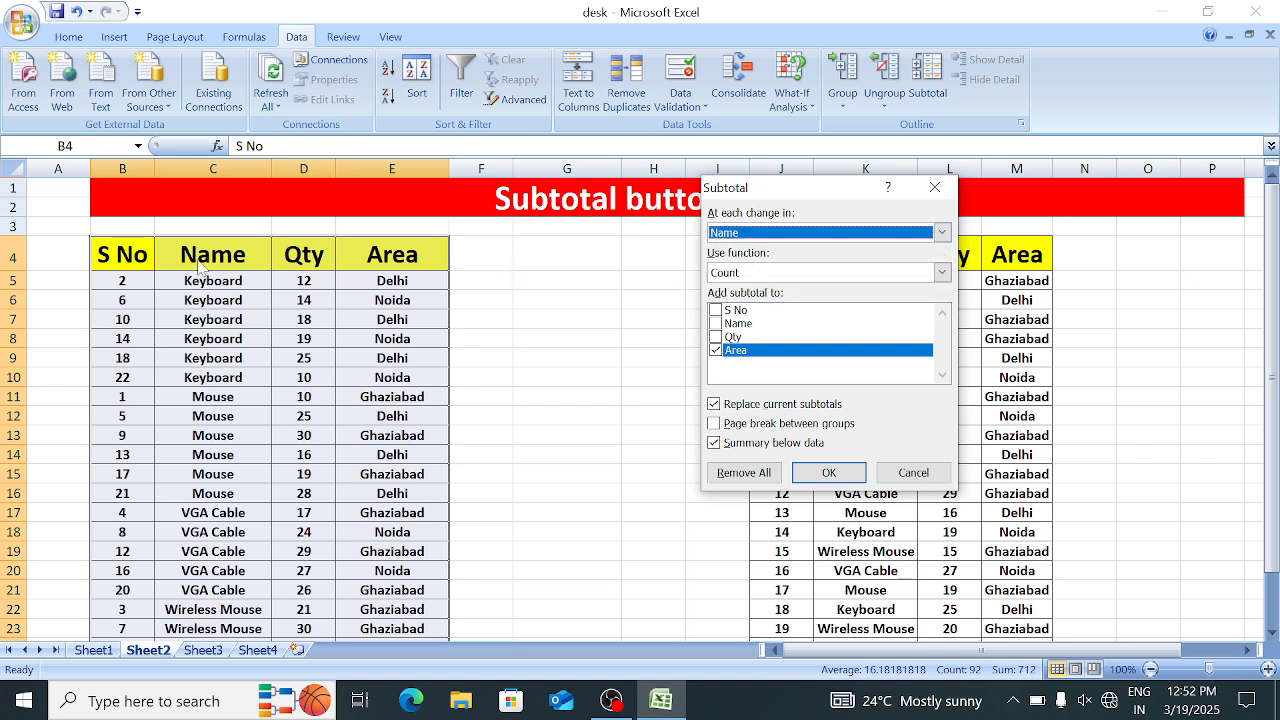
{"action": "left_click", "coordinate": [720, 357]}
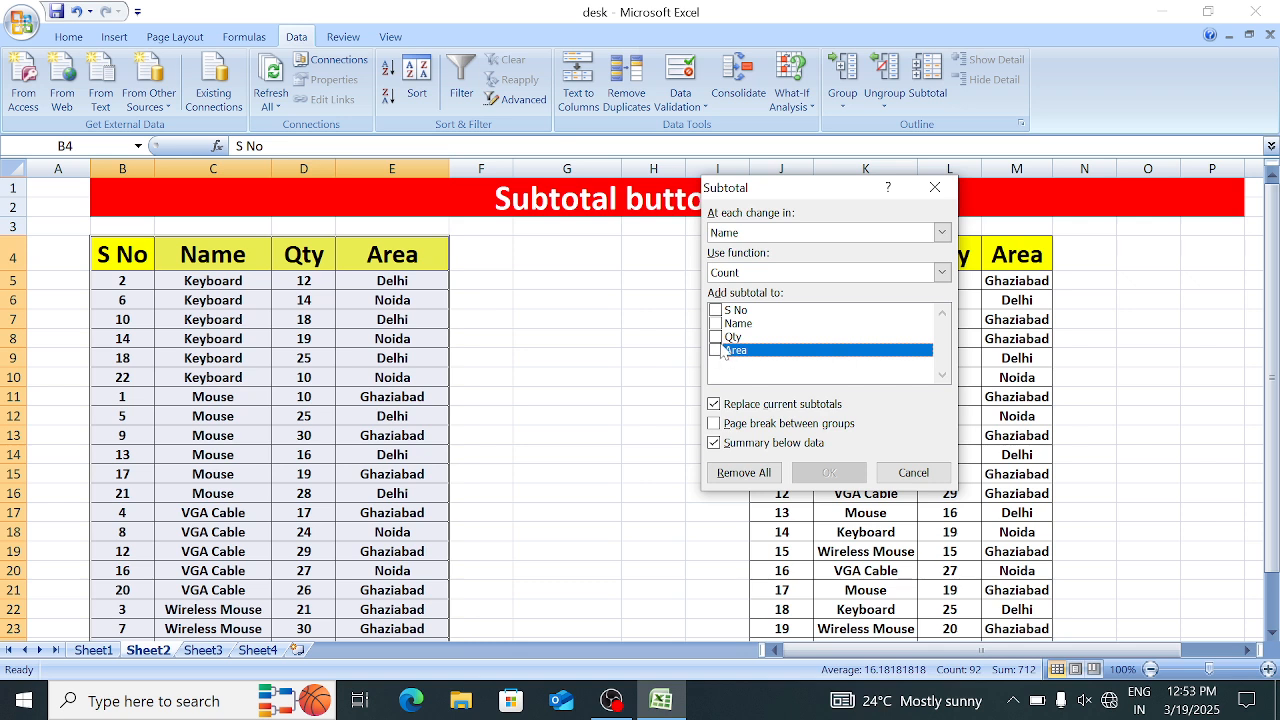
{"action": "left_click", "coordinate": [716, 337]}
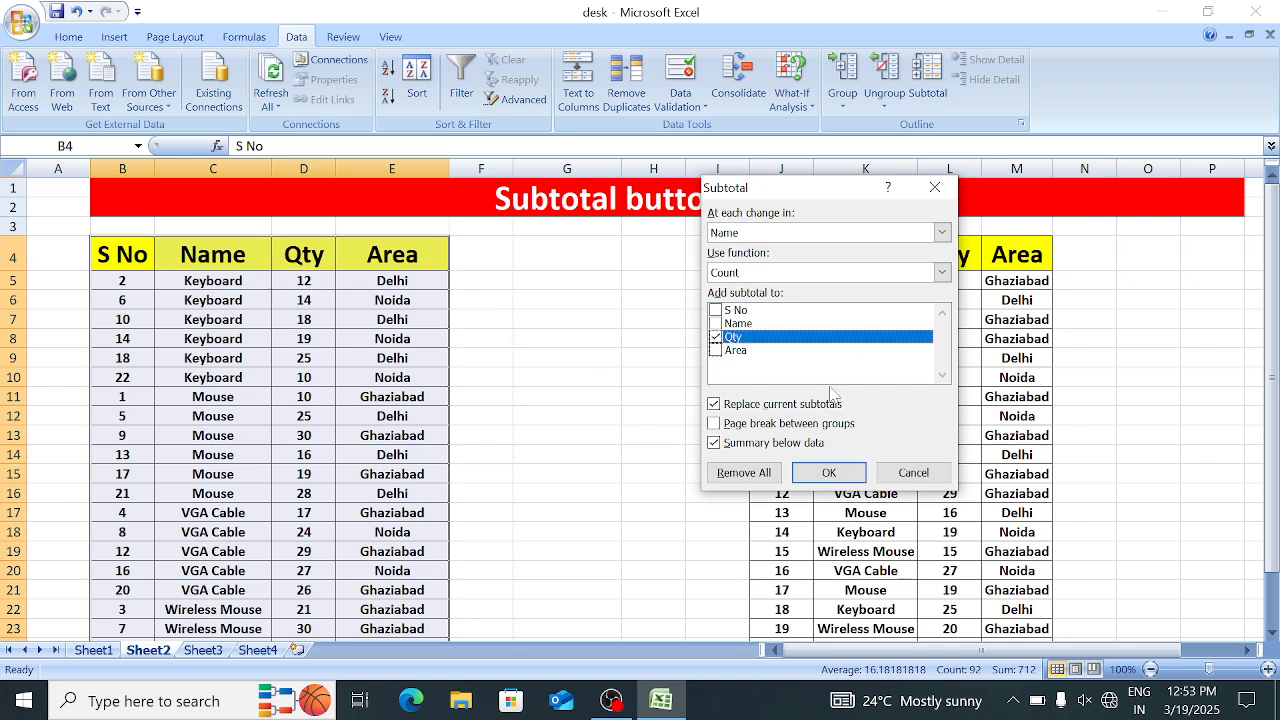
{"action": "left_click", "coordinate": [780, 273]}
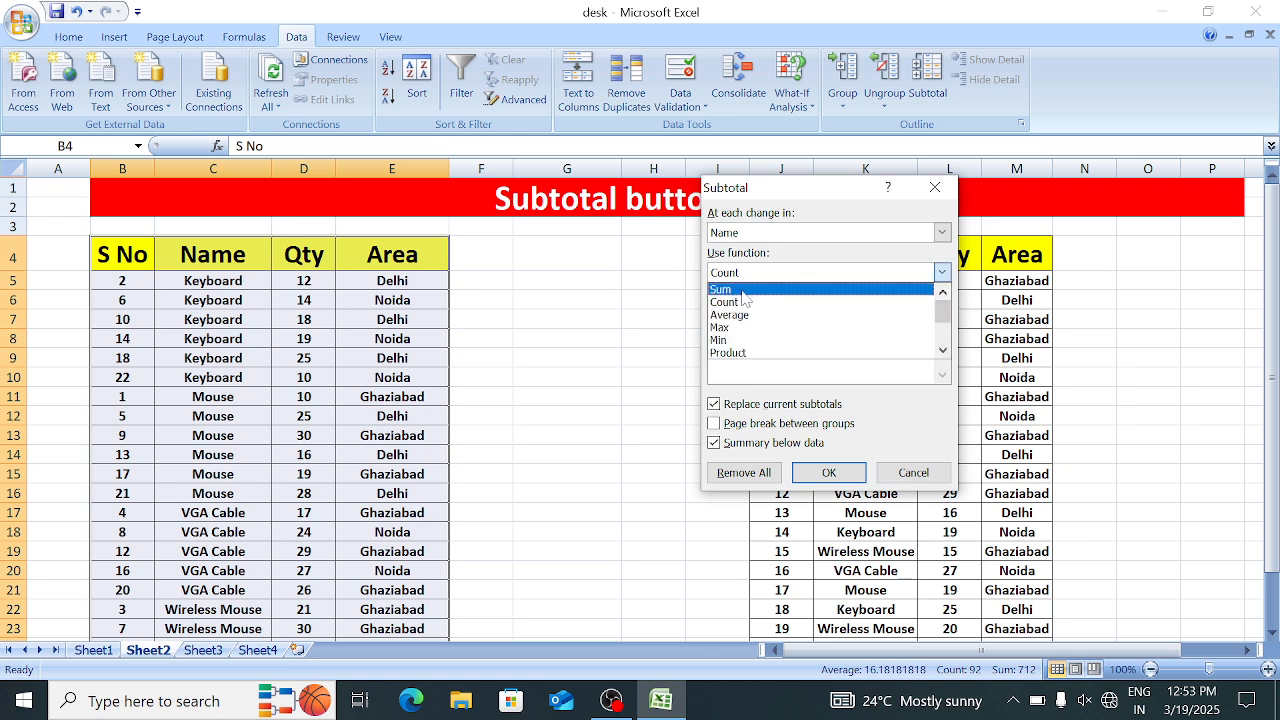
{"action": "left_click", "coordinate": [742, 292]}
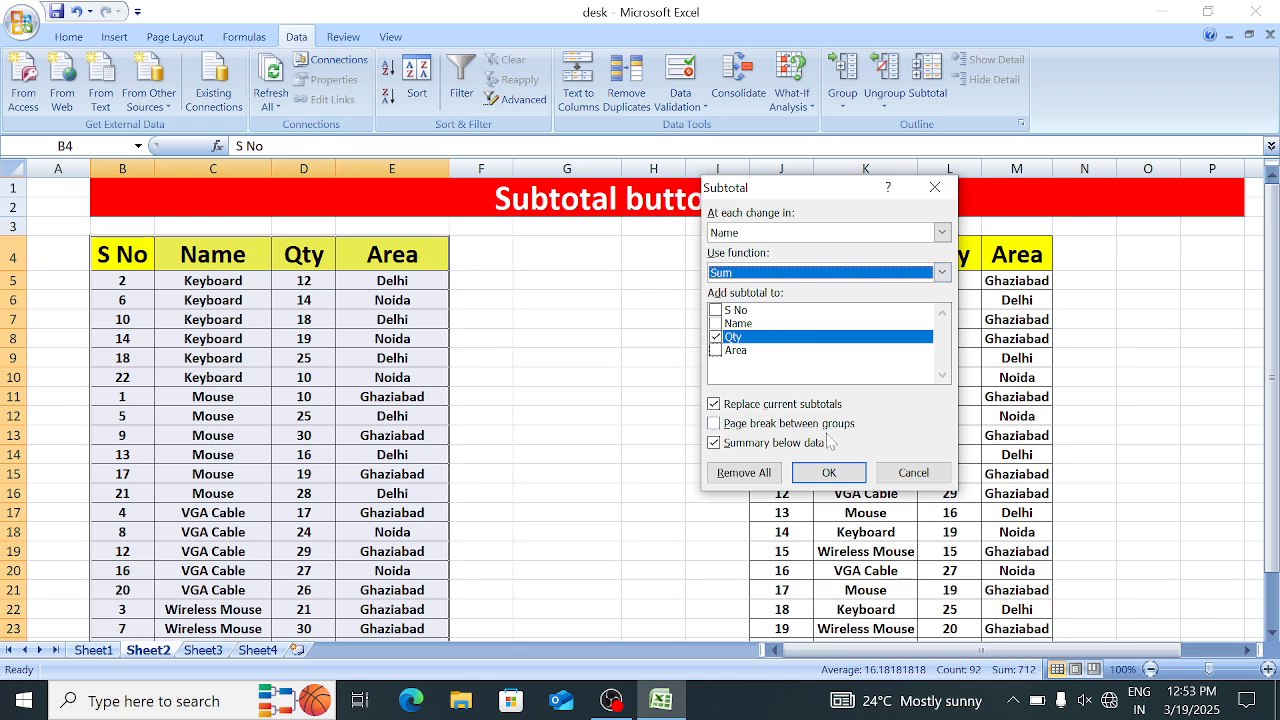
{"action": "left_click", "coordinate": [829, 473]}
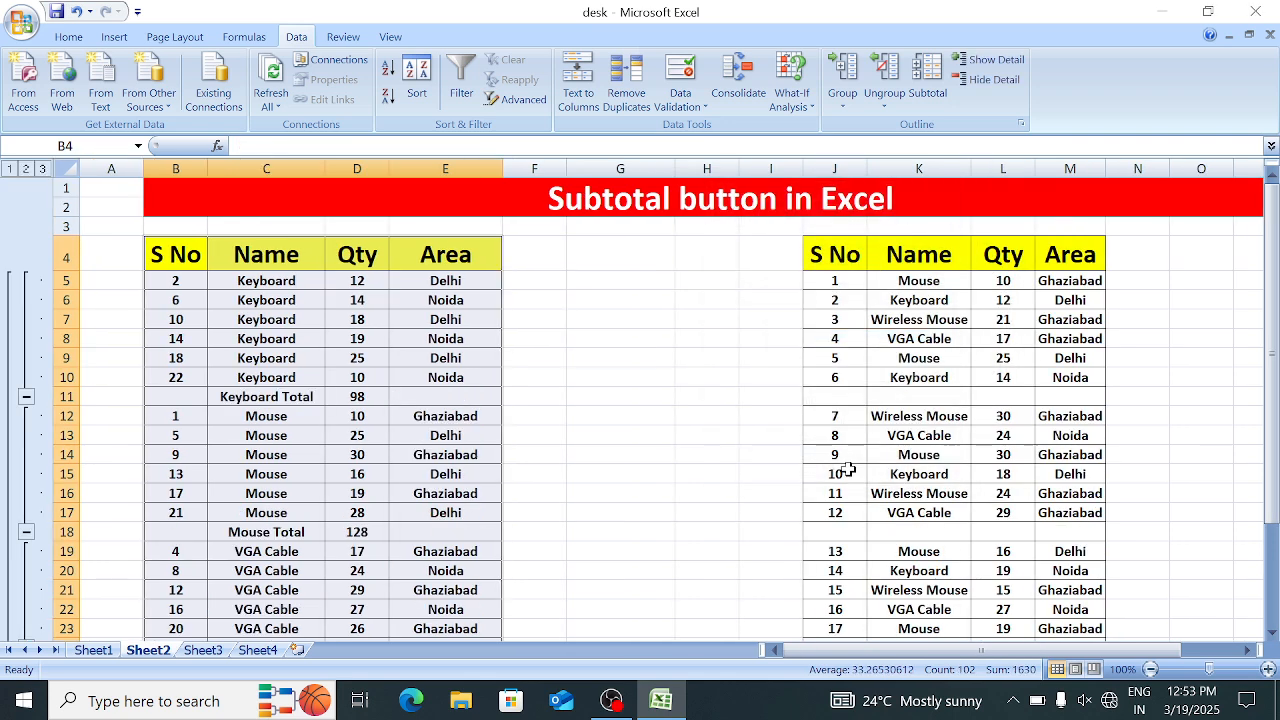
Check the Keyboard and Mouse total rows against their item quantities and review the remaining product totals
{"action": "left_click", "coordinate": [543, 388]}
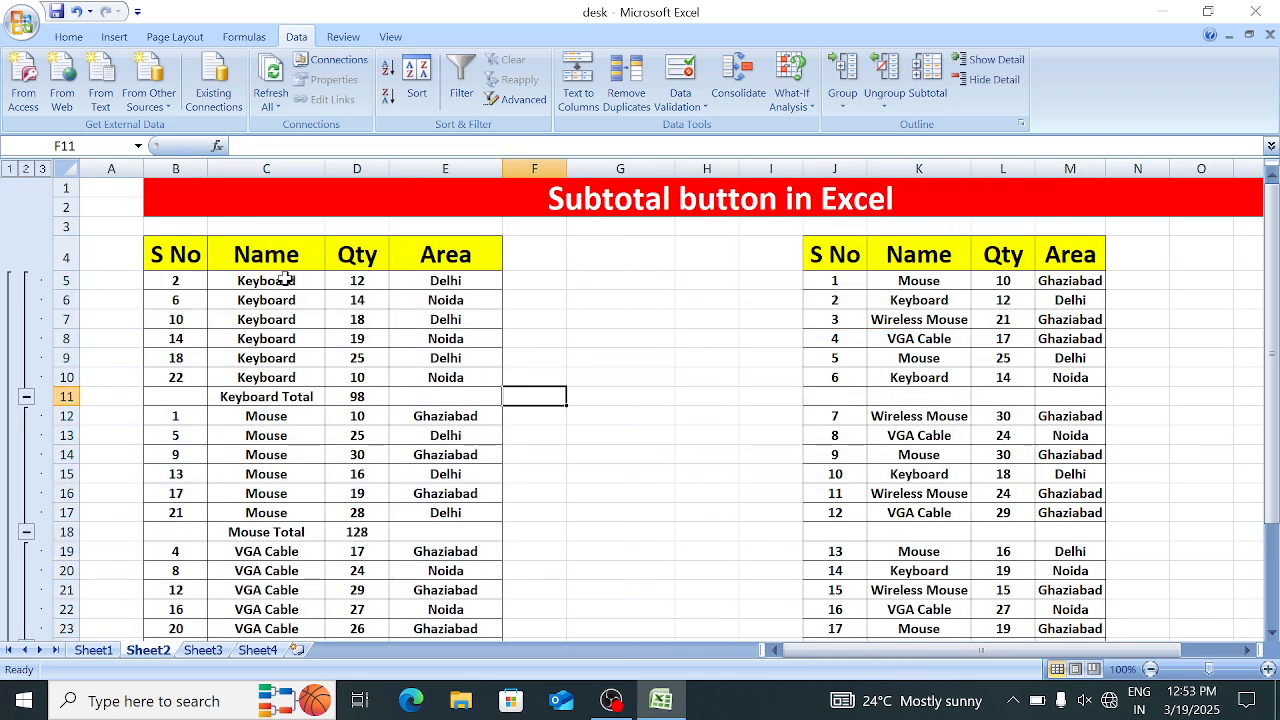
{"action": "left_click_drag", "start_coordinate": [285, 280], "coordinate": [346, 383]}
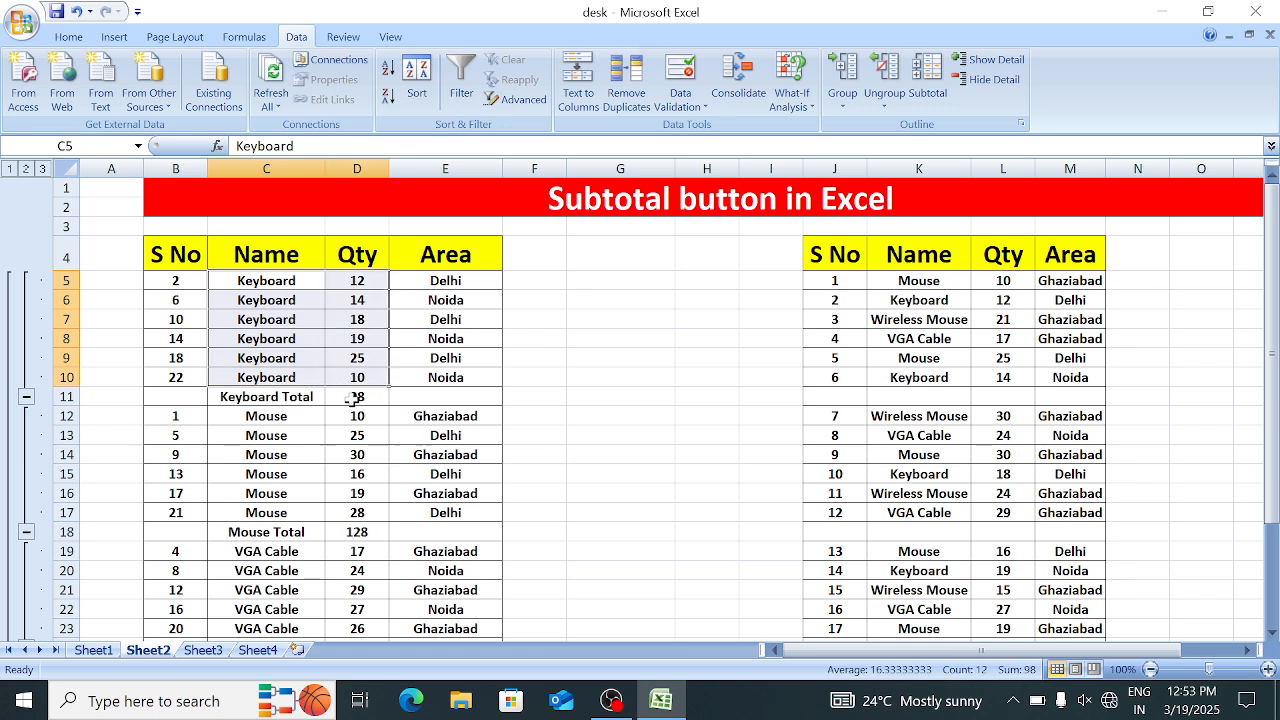
{"action": "left_click", "coordinate": [352, 398]}
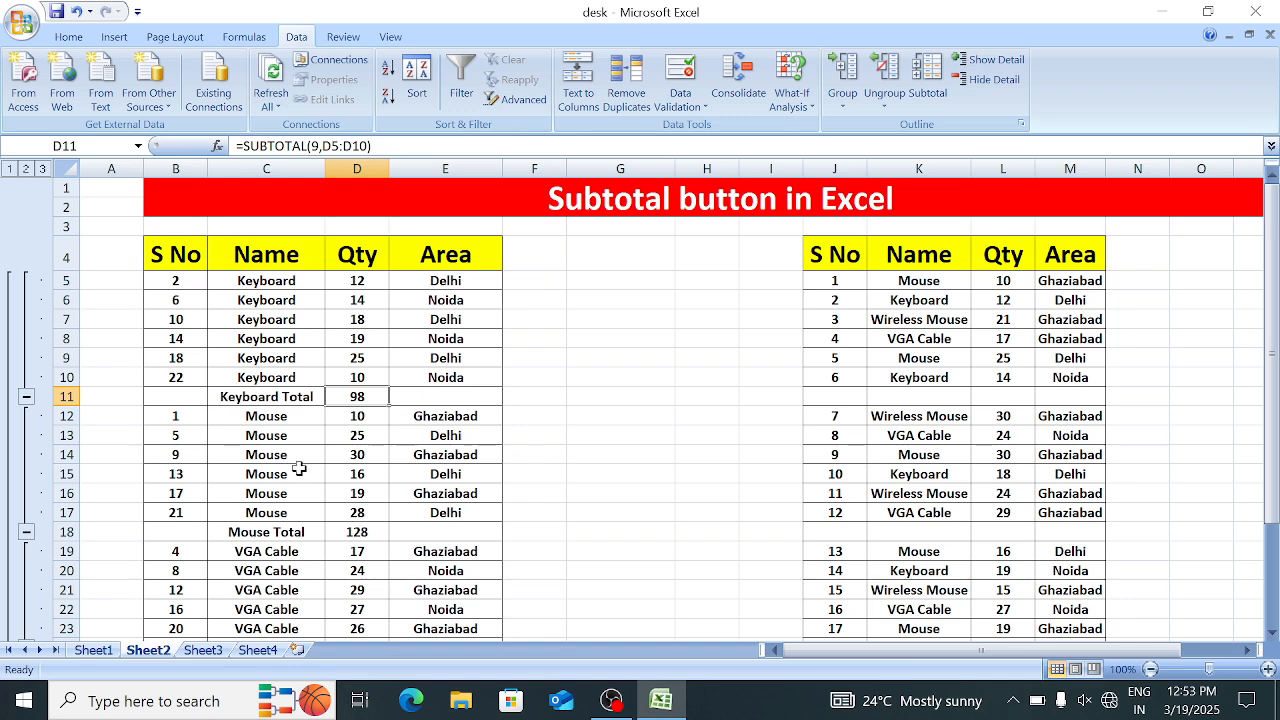
{"action": "left_click_drag", "start_coordinate": [290, 427], "coordinate": [352, 514]}
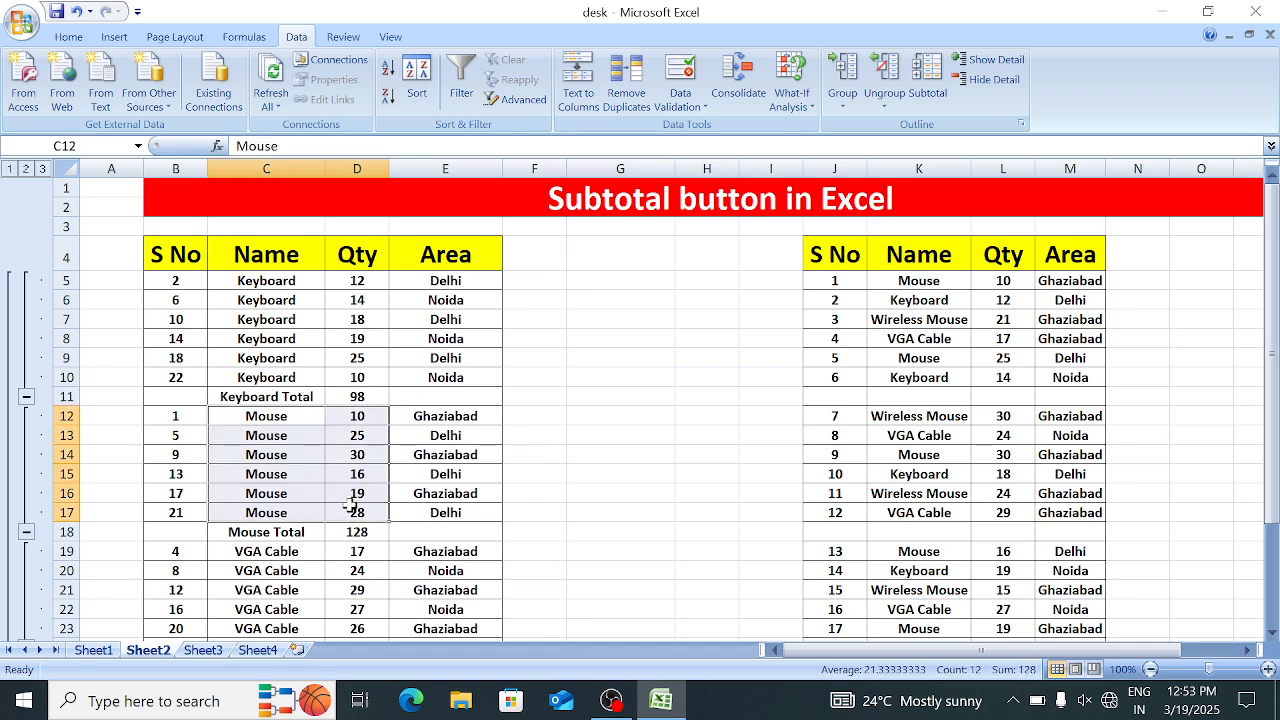
{"action": "left_click", "coordinate": [360, 541]}
{"action": "scroll", "coordinate": [360, 545], "scroll_direction": "down", "scroll_amount": 3}
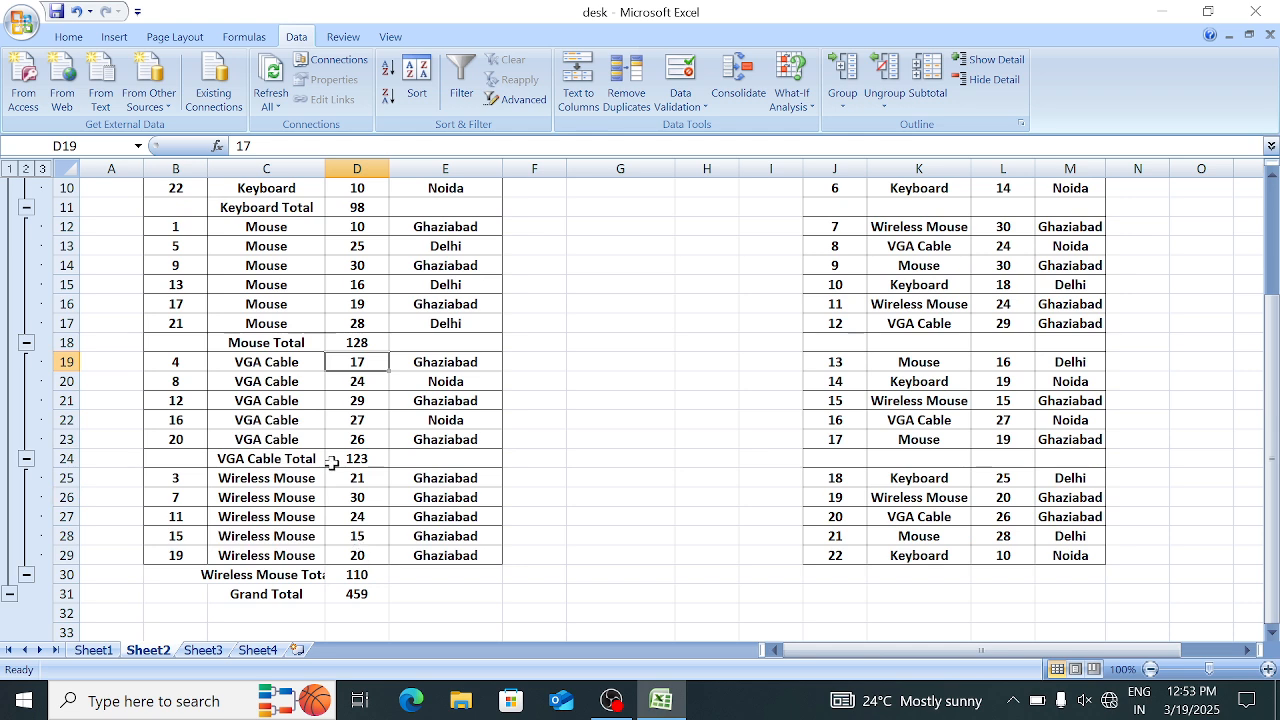
{"action": "scroll", "coordinate": [333, 463], "scroll_direction": "up", "scroll_amount": 3}
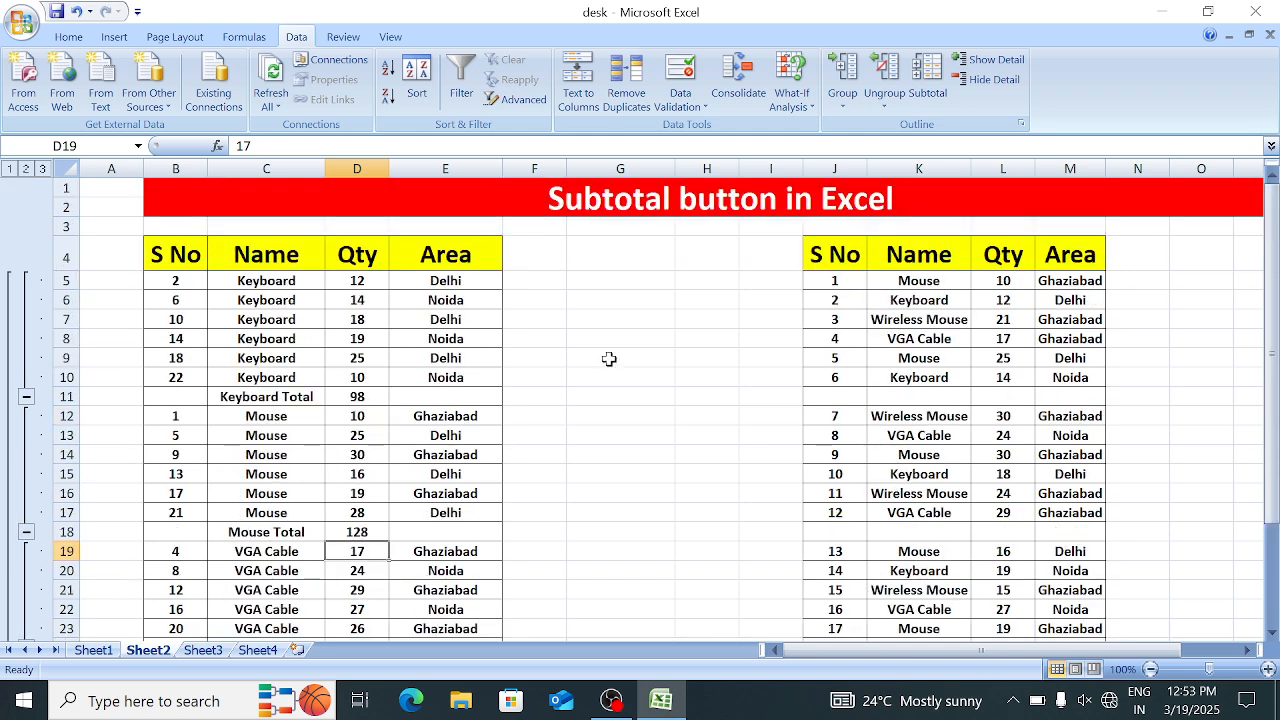
Insert a blank column between Qty and Area in the copied table
{"action": "left_click", "coordinate": [1003, 166]}
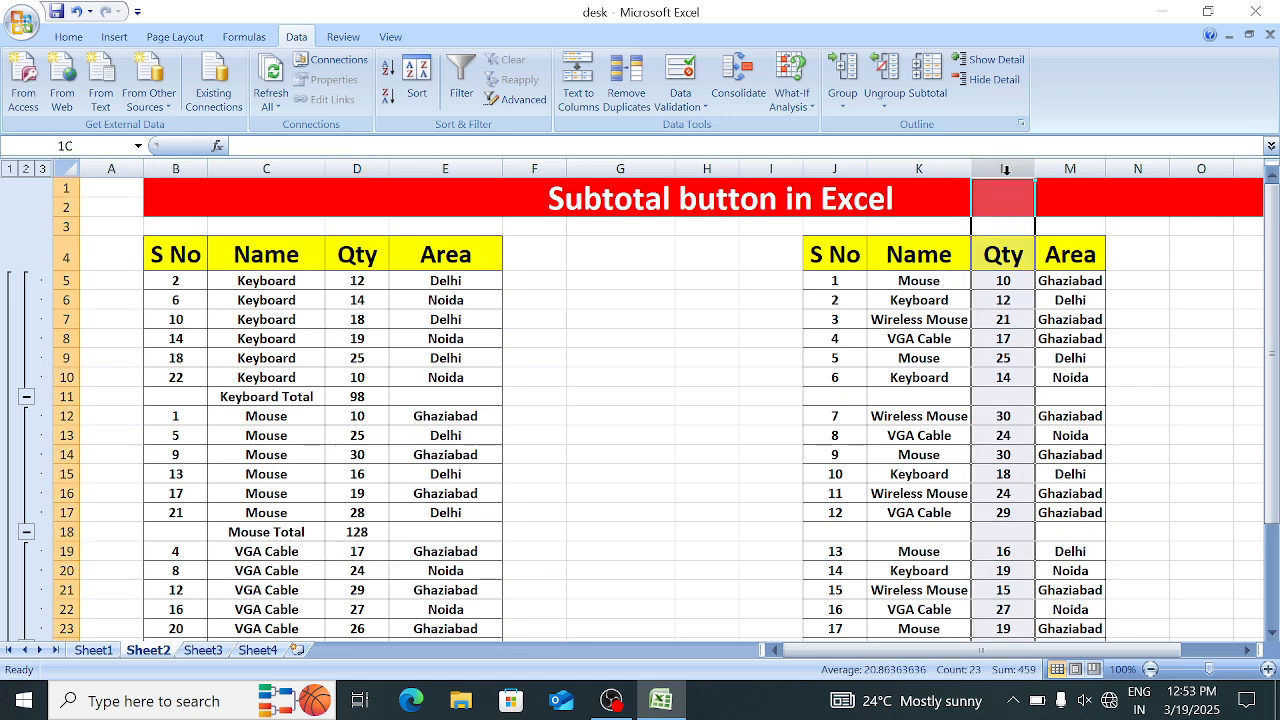
{"action": "left_click", "coordinate": [1055, 162]}
{"action": "right_click", "coordinate": [1055, 158]}
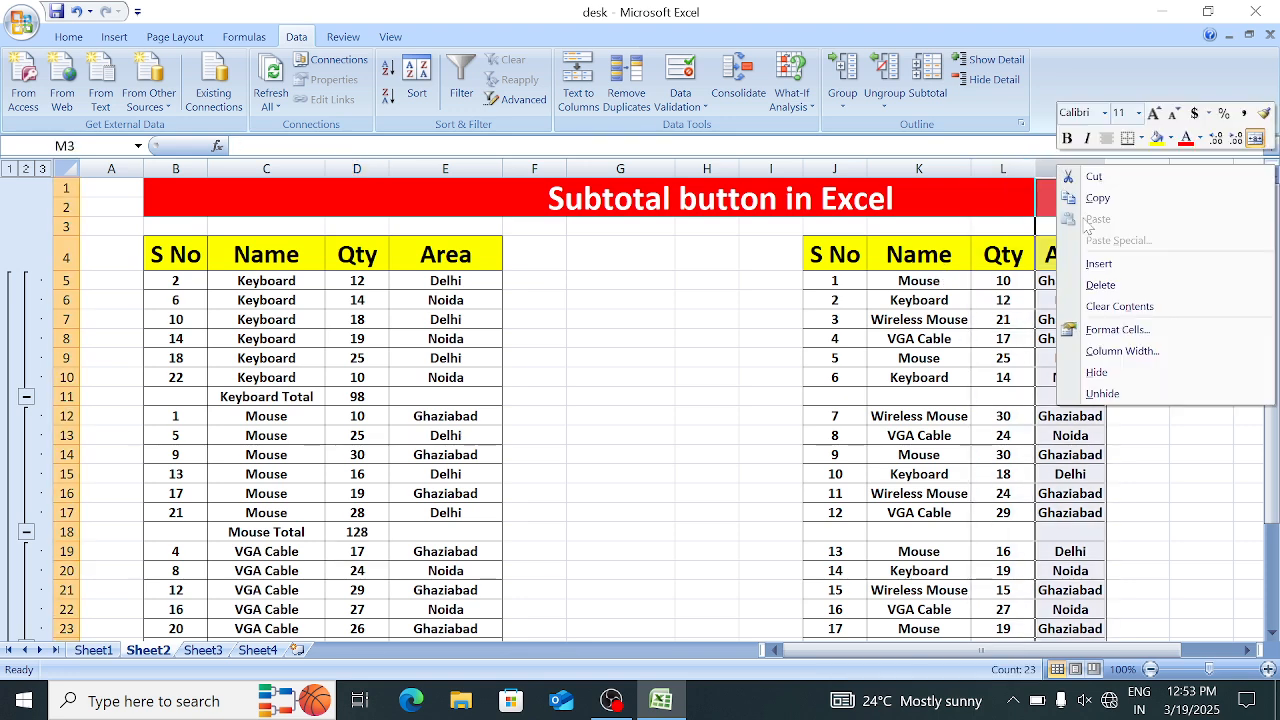
{"action": "left_click", "coordinate": [1133, 268]}
{"action": "key", "text": "Right"}
{"action": "key", "text": "Right"}
{"action": "key", "text": "Right"}
{"action": "key", "text": "Right"}
{"action": "key", "text": "Right"}
{"action": "key", "text": "Right"}
{"action": "key", "text": "Right"}
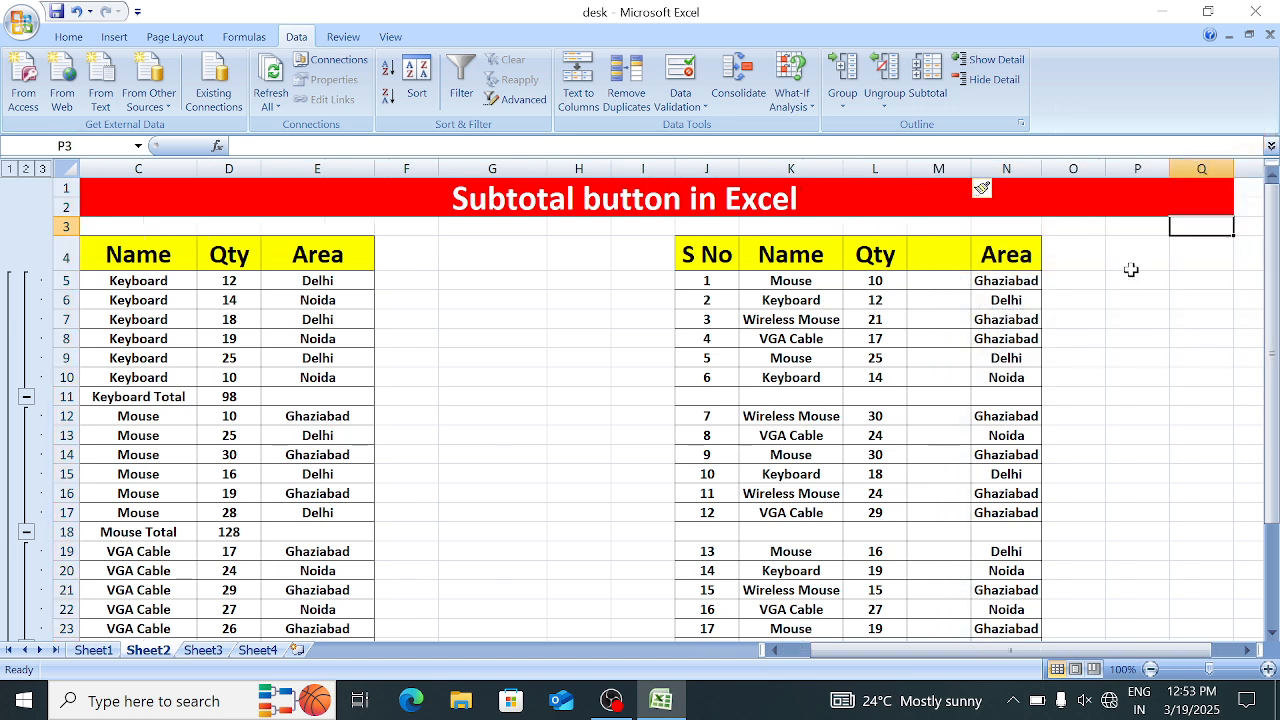
{"action": "key", "text": "Left"}
{"action": "key", "text": "Left"}
{"action": "key", "text": "Left"}
{"action": "key", "text": "Left"}
{"action": "key", "text": "Left"}
{"action": "key", "text": "Left"}
{"action": "key", "text": "Left"}
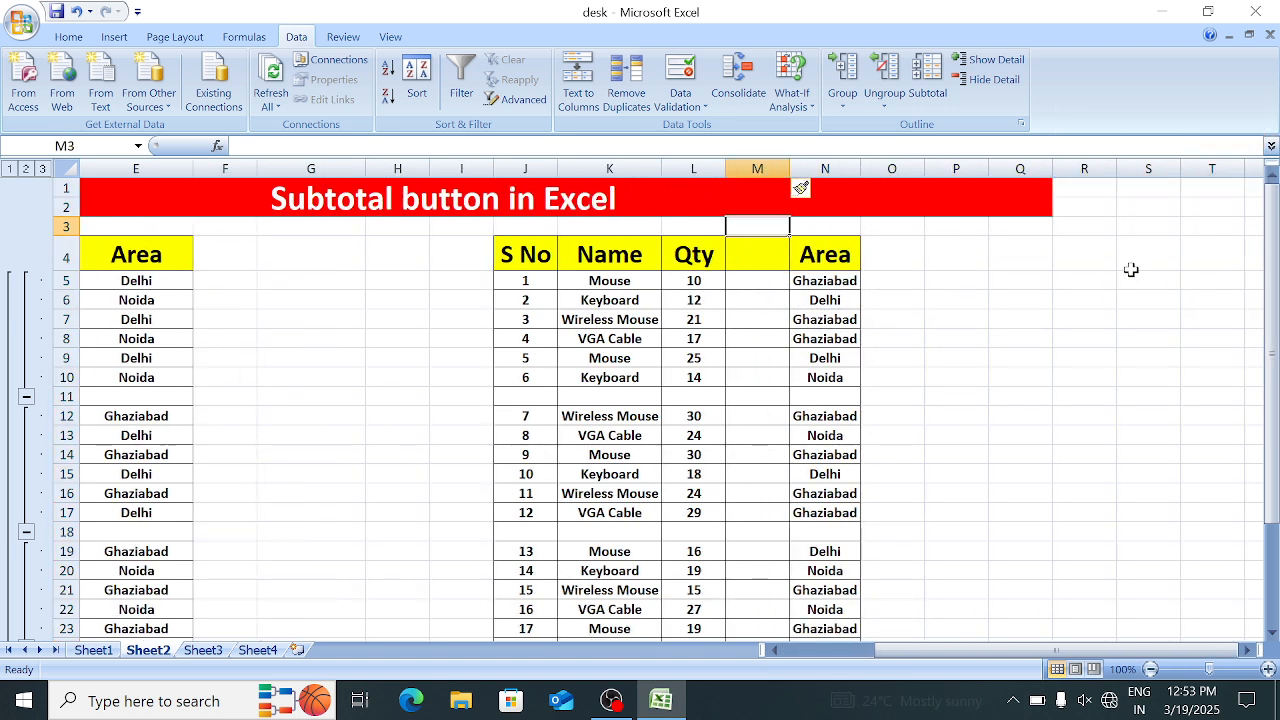
Undo the inserted column and the subtotals, and return to the copied table's S No header in J4
{"action": "key", "text": "ctrl+z"}
{"action": "key", "text": "ctrl+z"}
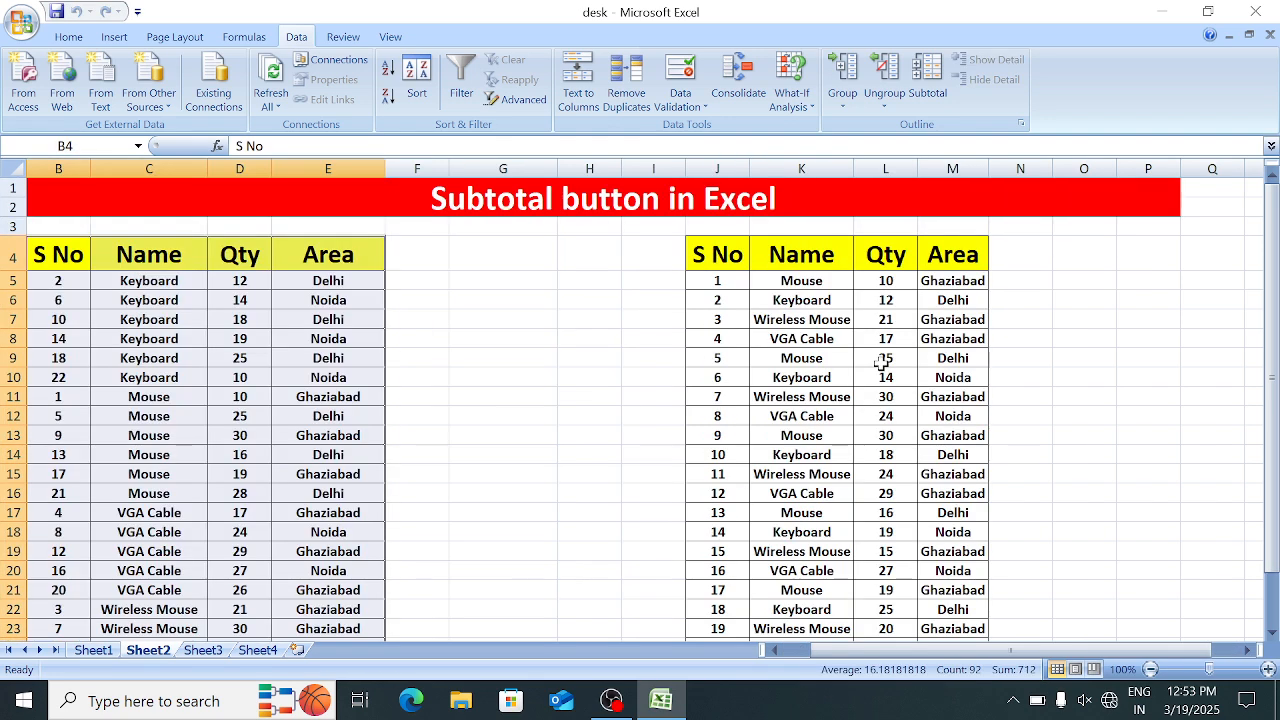
{"action": "left_click", "coordinate": [738, 248]}
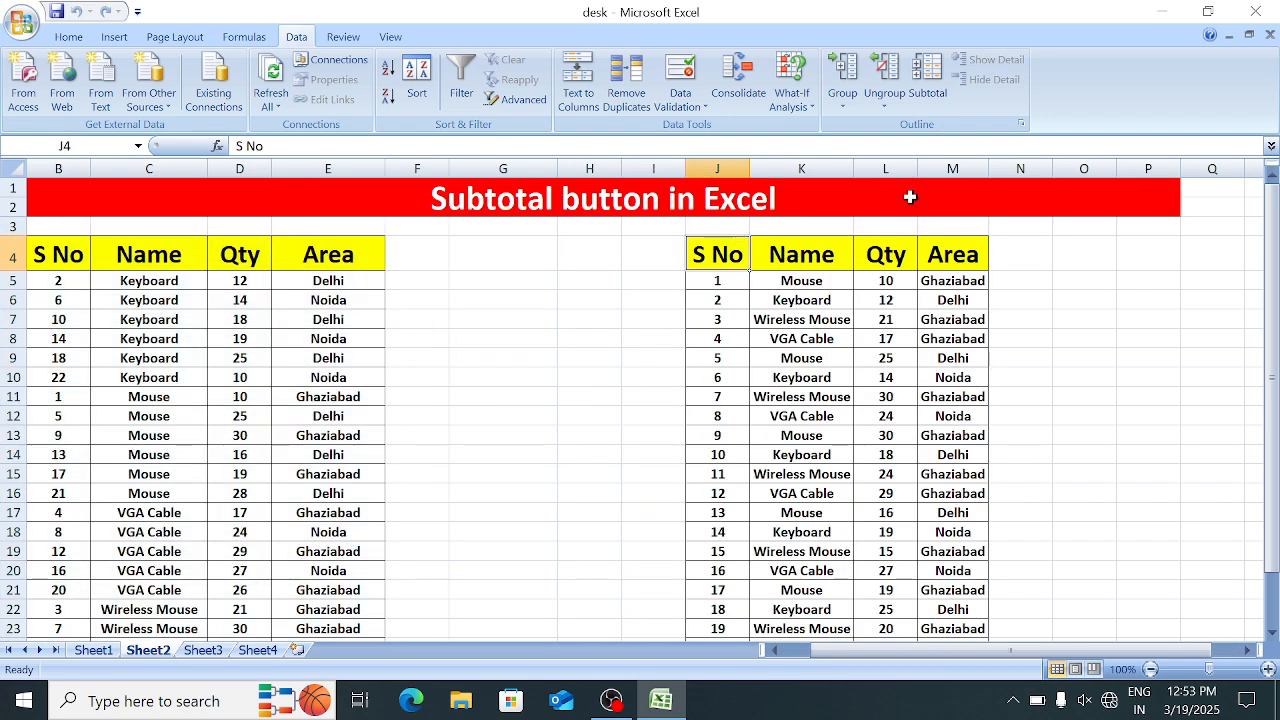
Insert a blank column between Name and Qty in the copied table
{"action": "left_click", "coordinate": [907, 160]}
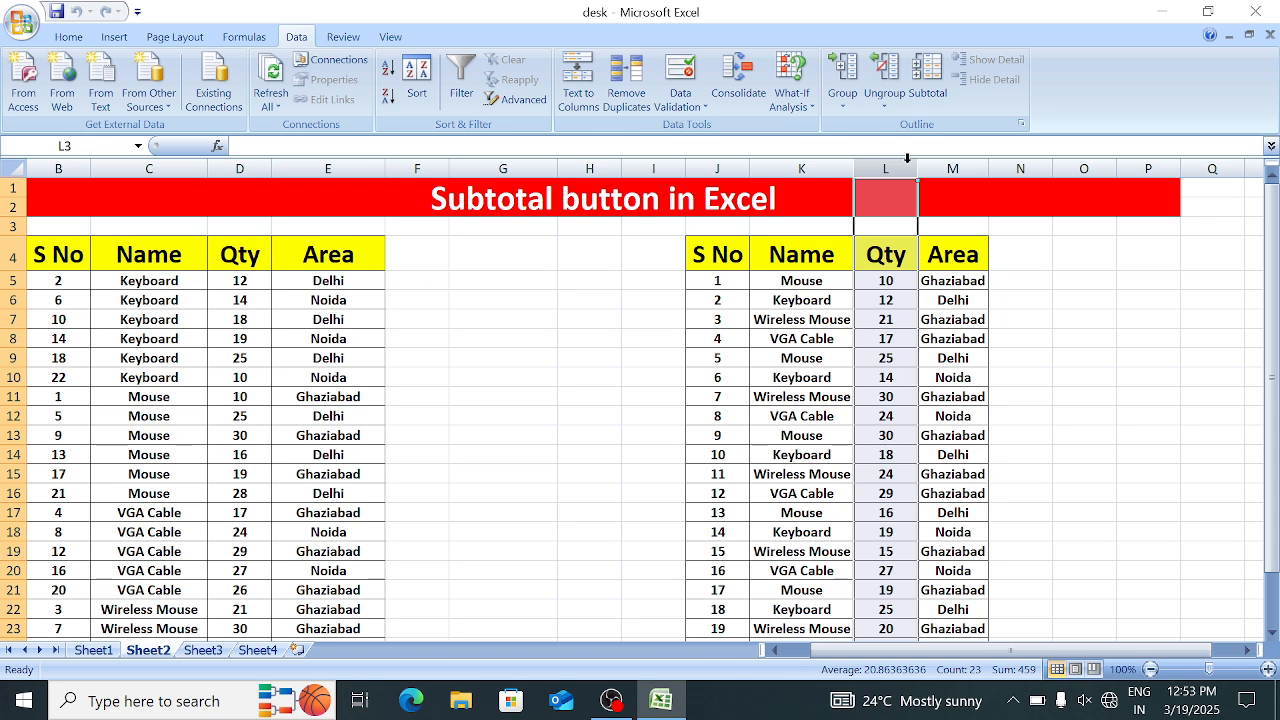
{"action": "right_click", "coordinate": [907, 160]}
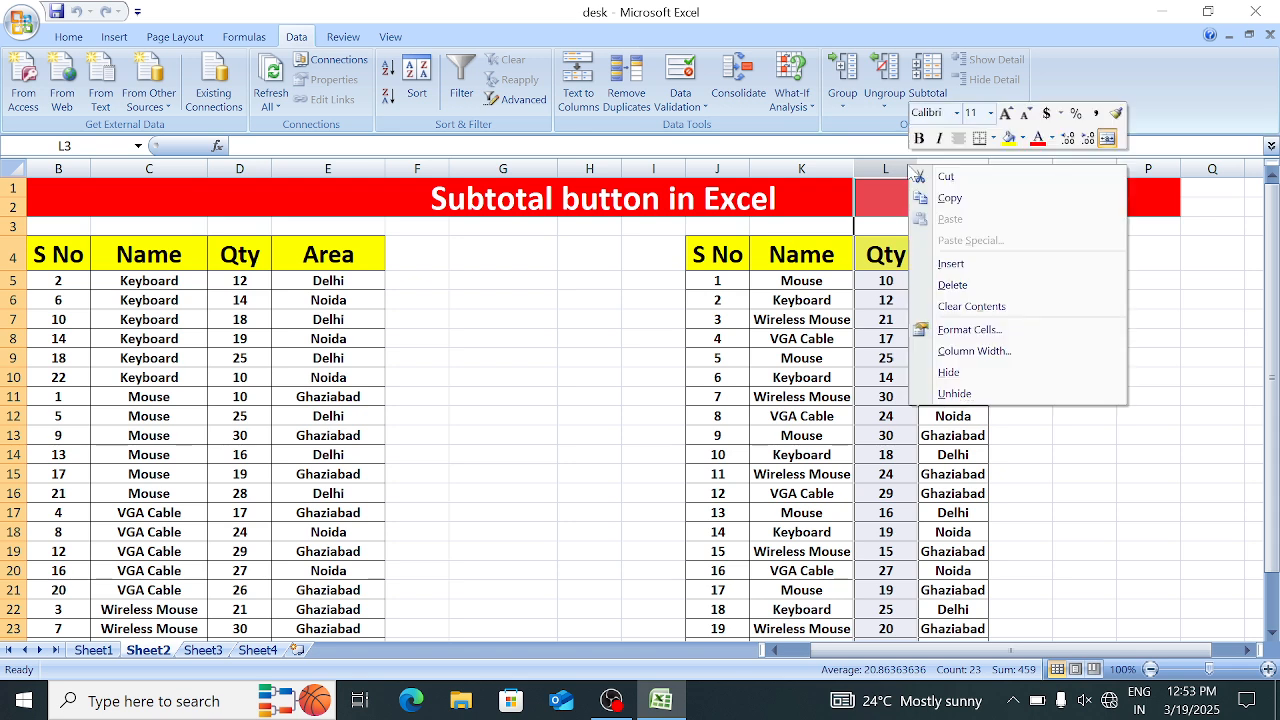
{"action": "left_click", "coordinate": [977, 260]}
{"action": "key", "text": "Down"}
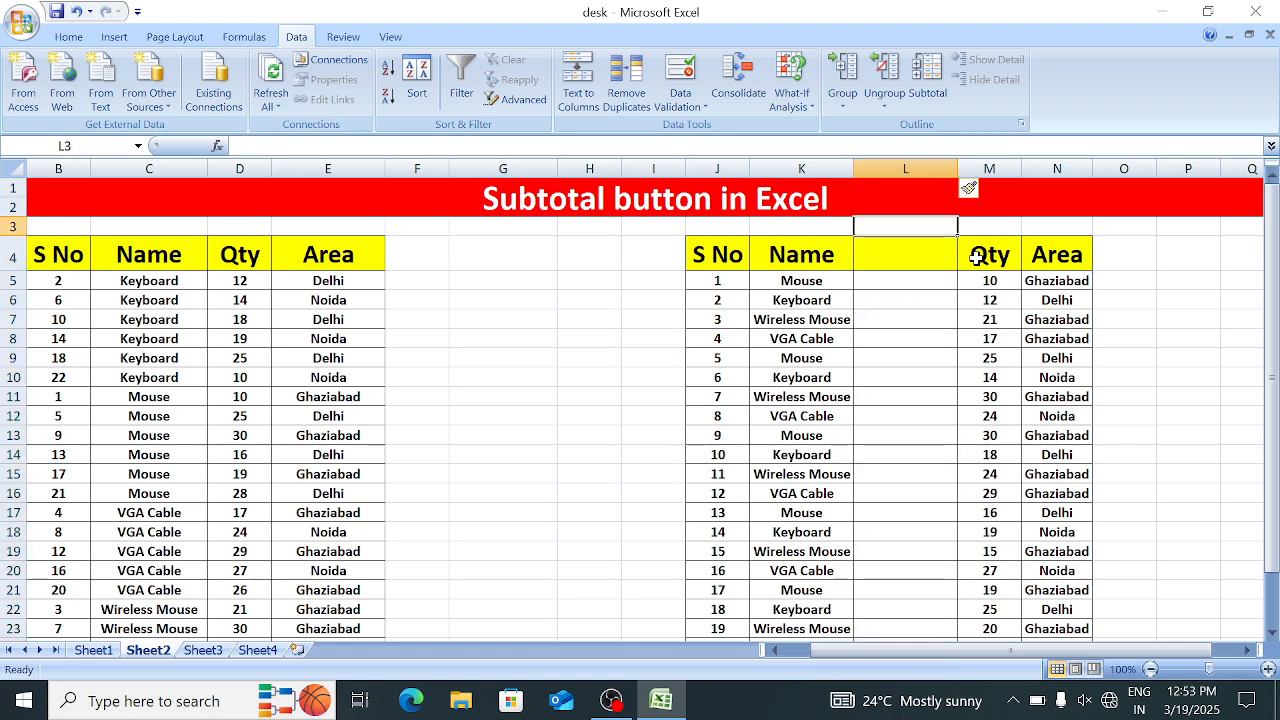
Head the new column Sales and fill it down the copied table with =RANDBETWEEN(1000,4000)
{"action": "type", "text": "Sales"}
{"action": "key", "text": "Return"}
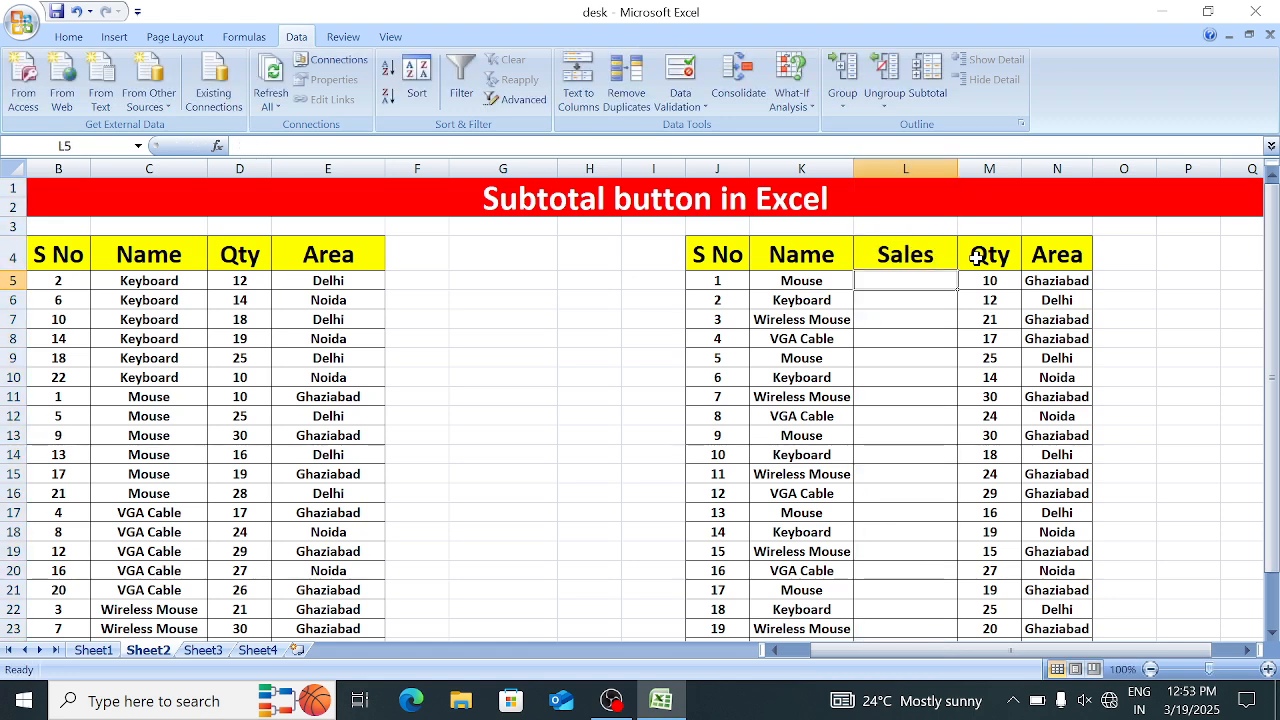
{"action": "type", "text": "=ran"}
{"action": "key", "text": "Down"}
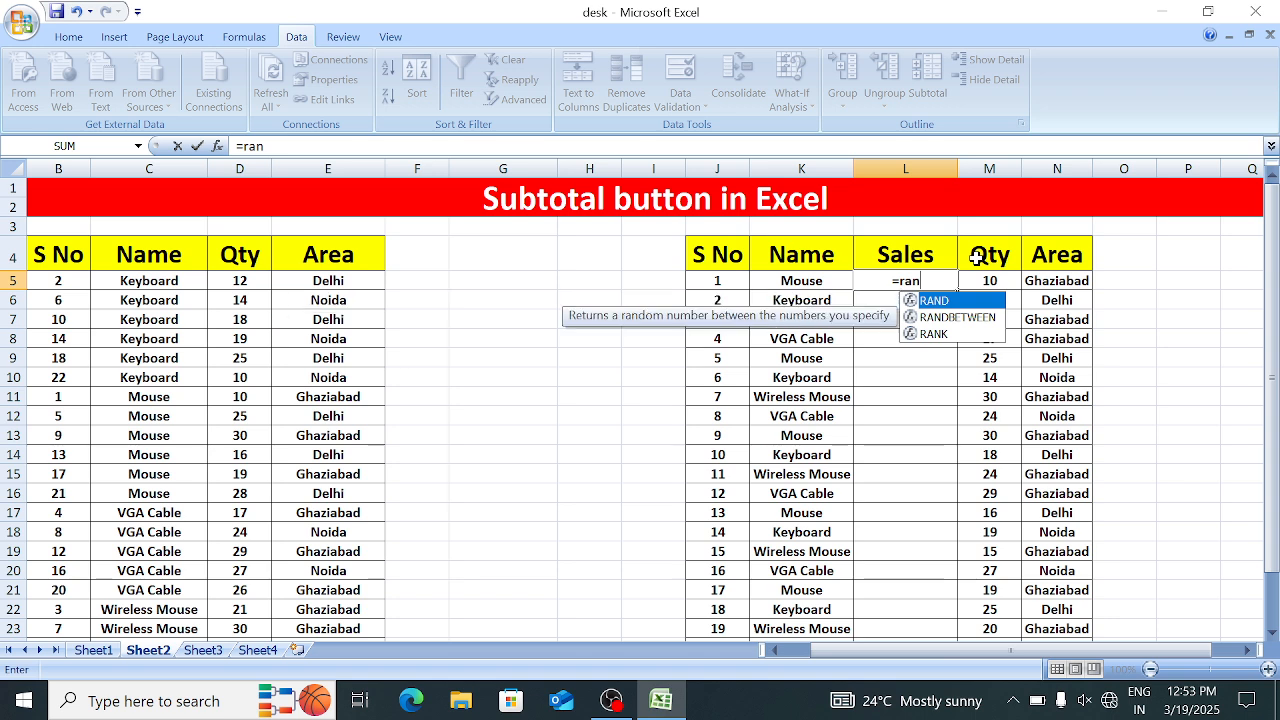
{"action": "key", "text": "Tab"}
{"action": "type", "text": "1000,"}
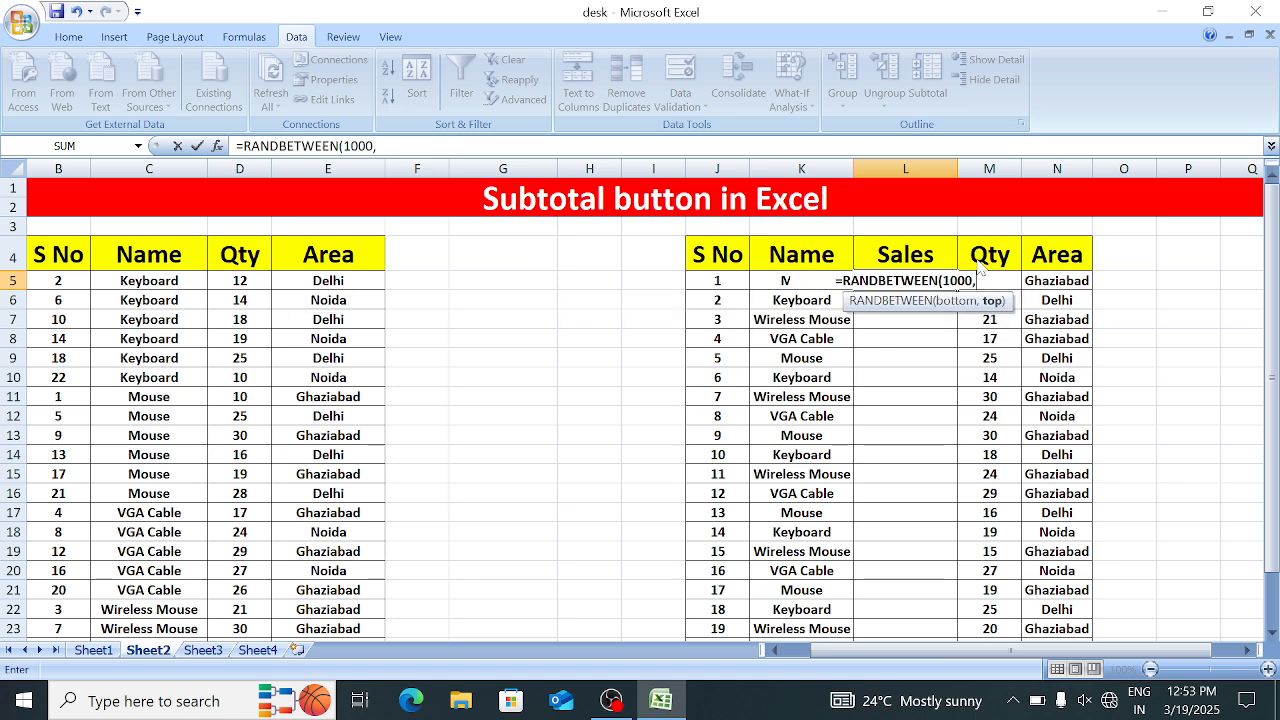
{"action": "type", "text": "4000"}
{"action": "key", "text": "ctrl+Return"}
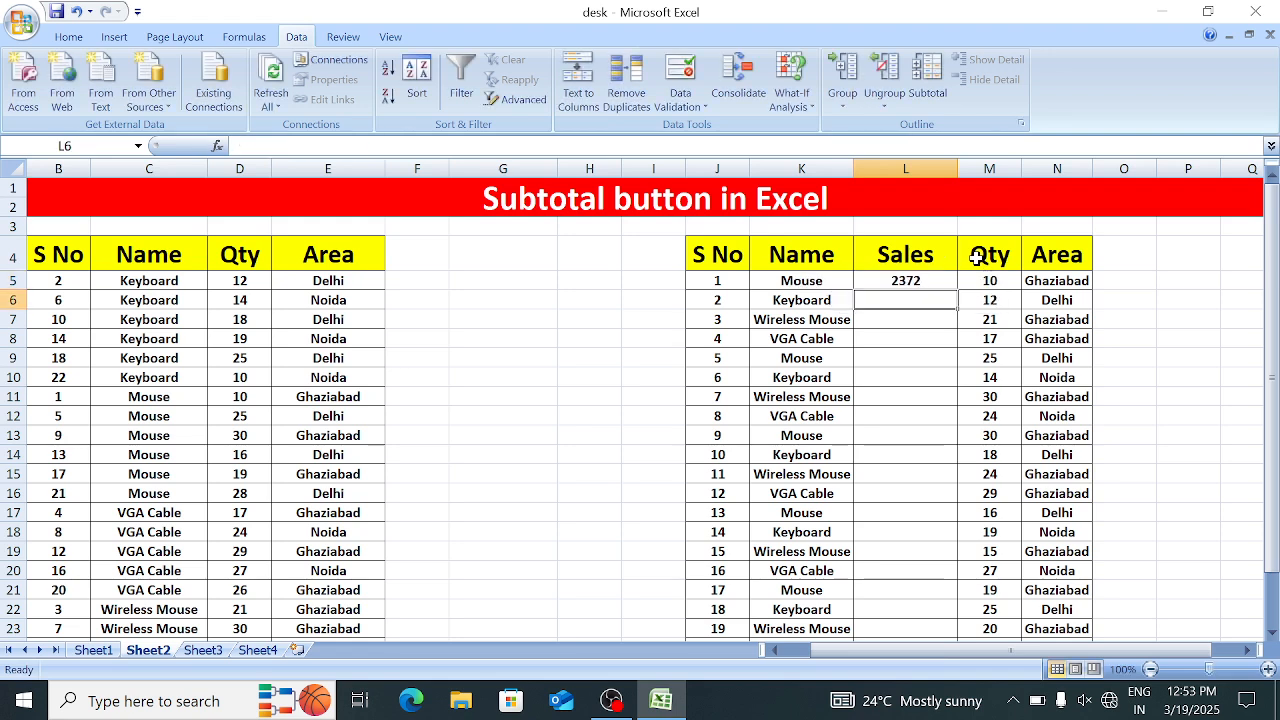
{"action": "double_click", "coordinate": [960, 291]}
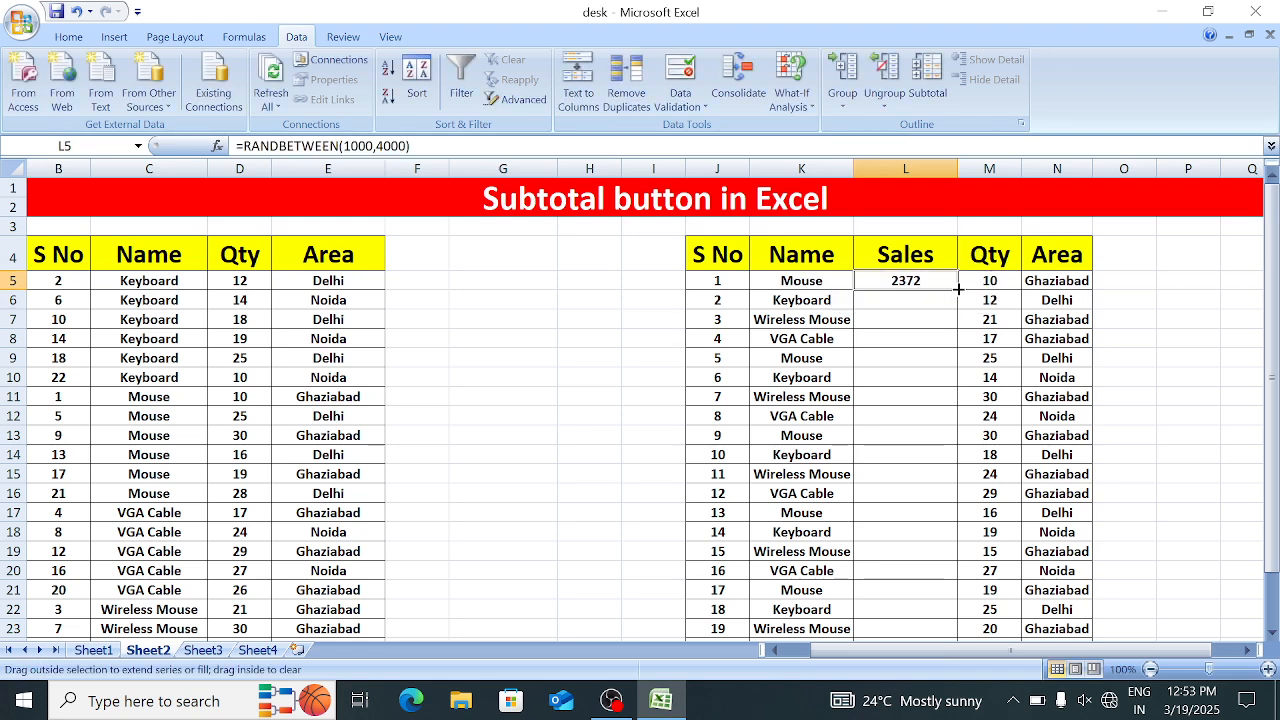
Replace the random-number formulas in the Sales column with their fixed values
{"action": "key", "text": "ctrl+c"}
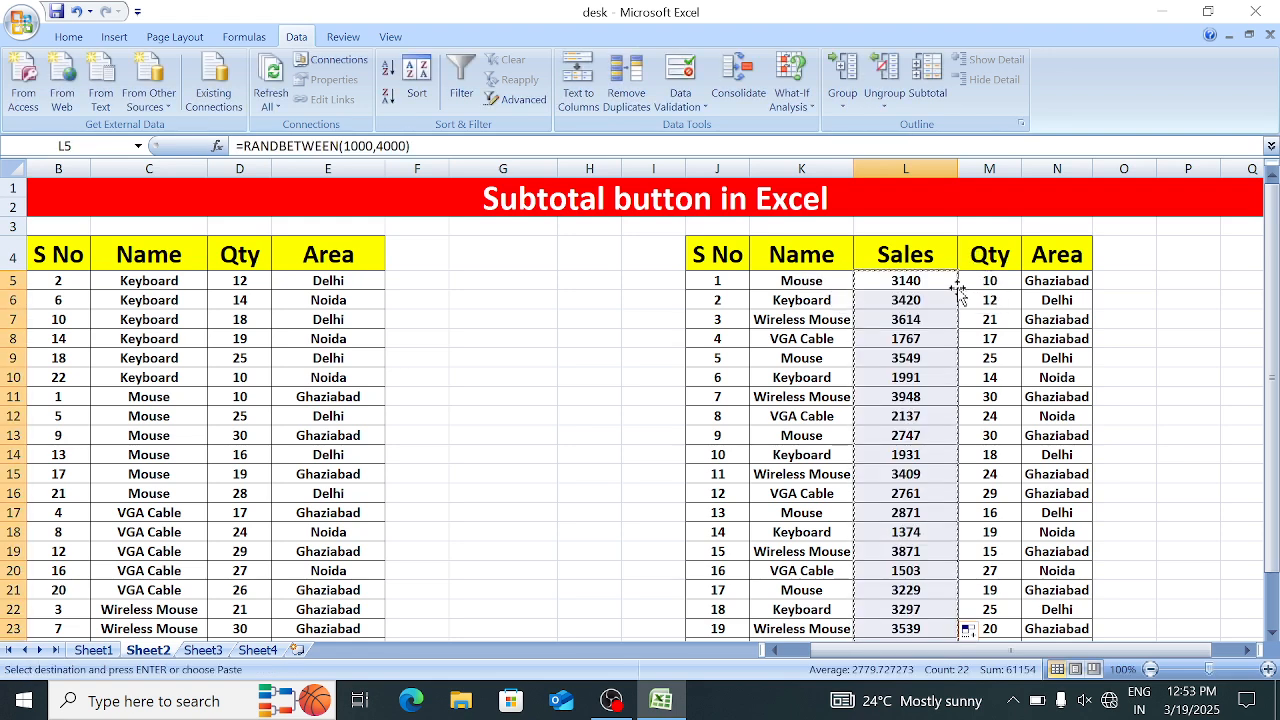
{"action": "key", "text": "alt+h"}
{"action": "key", "text": "v"}
{"action": "key", "text": "v"}
{"action": "key", "text": "Left"}
{"action": "key", "text": "Left"}
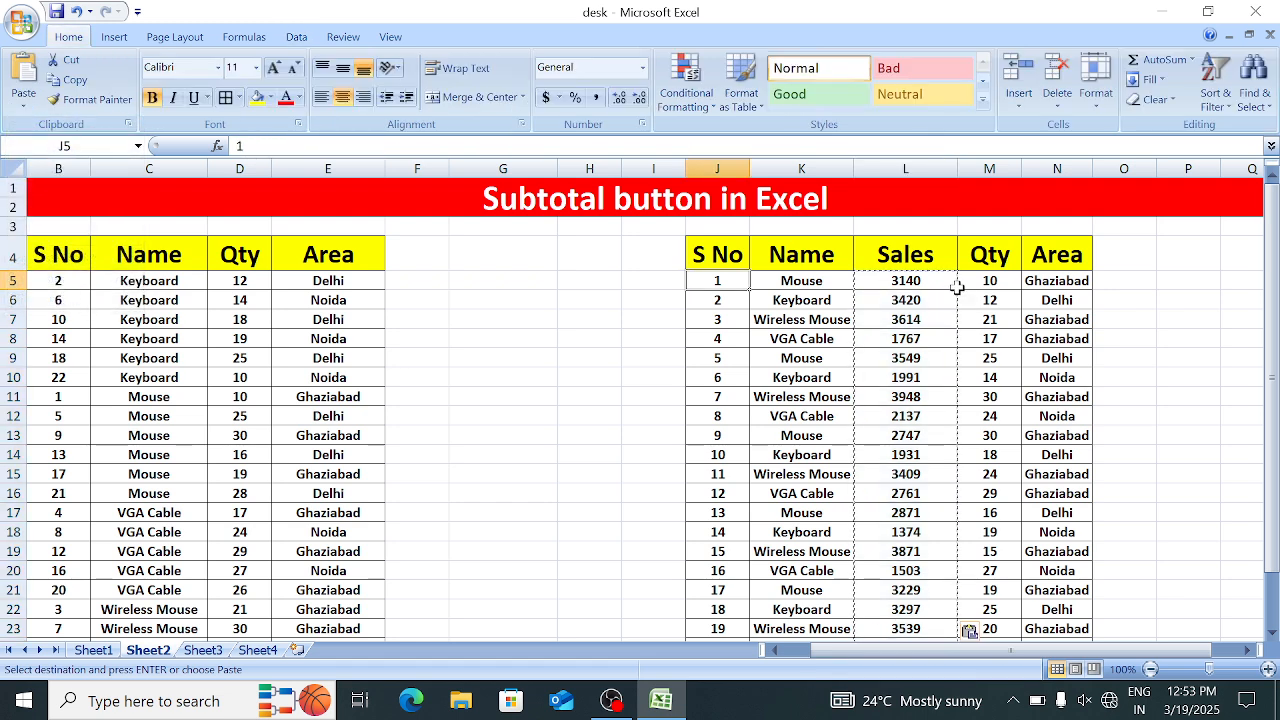
{"action": "key", "text": "Up"}
{"action": "key", "text": "Right"}
{"action": "key", "text": "Right"}
{"action": "key", "text": "Right"}
{"action": "key", "text": "Right"}
{"action": "key", "text": "Right"}
{"action": "key", "text": "Right"}
{"action": "key", "text": "Right"}
{"action": "key", "text": "Right"}
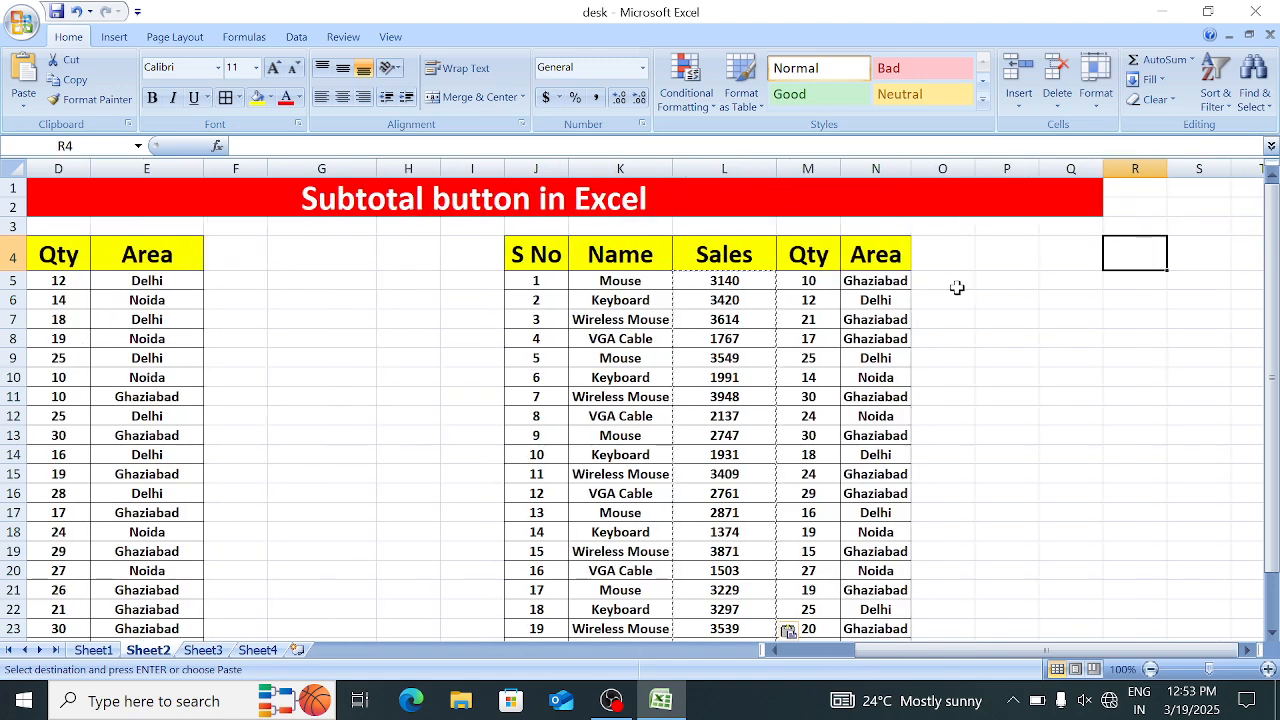
{"action": "key", "text": "Right"}
{"action": "key", "text": "Right"}
{"action": "key", "text": "Right"}
{"action": "key", "text": "Right"}
{"action": "key", "text": "Left"}
{"action": "key", "text": "Left"}
{"action": "key", "text": "Left"}
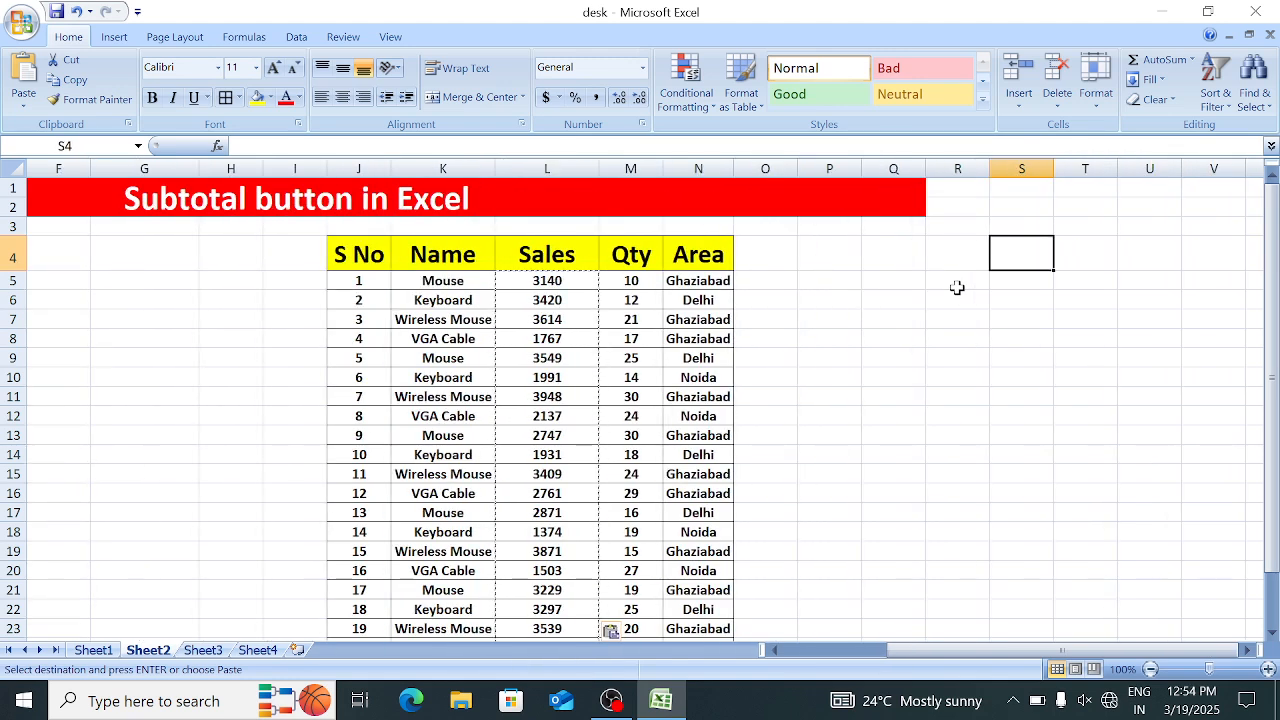
{"action": "key", "text": "ctrl+Left"}
{"action": "key", "text": "ctrl+Left"}
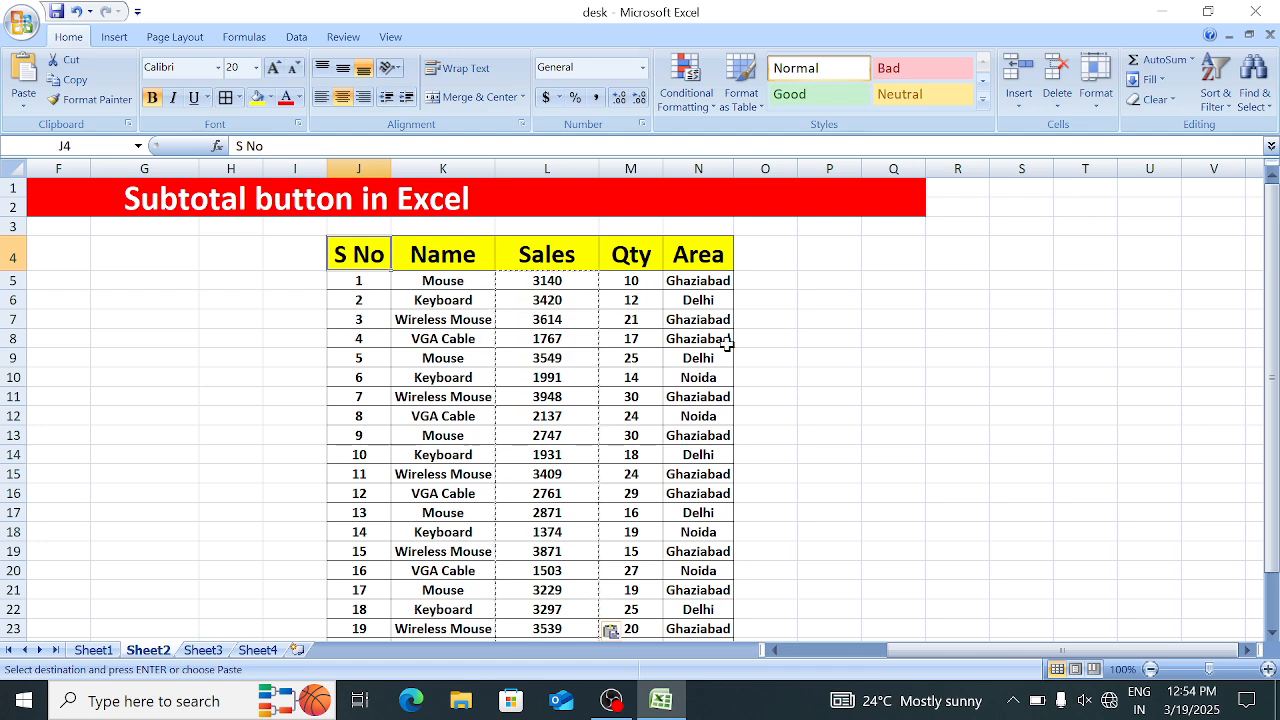
Sort the whole copied table by Area from A to Z and widen the Area column
{"action": "left_click", "coordinate": [522, 397]}
{"action": "key", "text": "ctrl+Up"}
{"action": "key", "text": "ctrl+Left"}
{"action": "key", "text": "ctrl+shift+Right"}
{"action": "key", "text": "ctrl+shift+Down"}
{"action": "scroll", "coordinate": [522, 397], "scroll_direction": "up", "scroll_amount": 1}
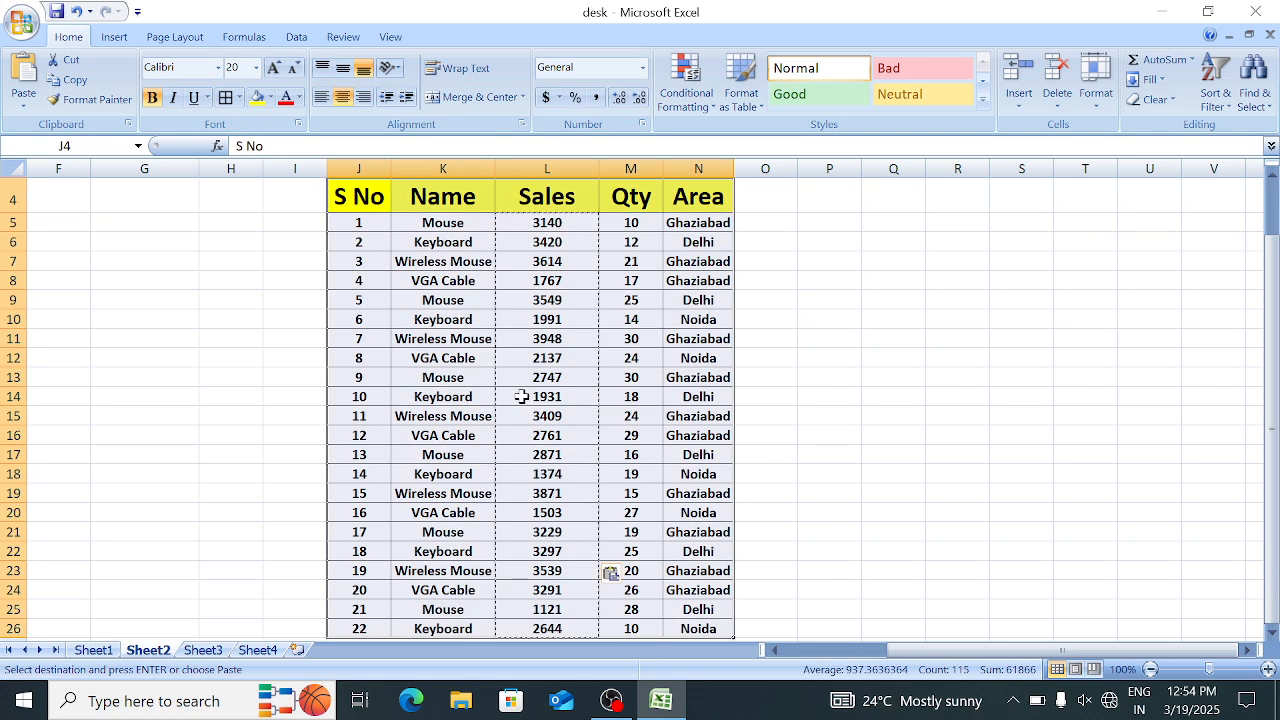
{"action": "left_click", "coordinate": [1218, 98]}
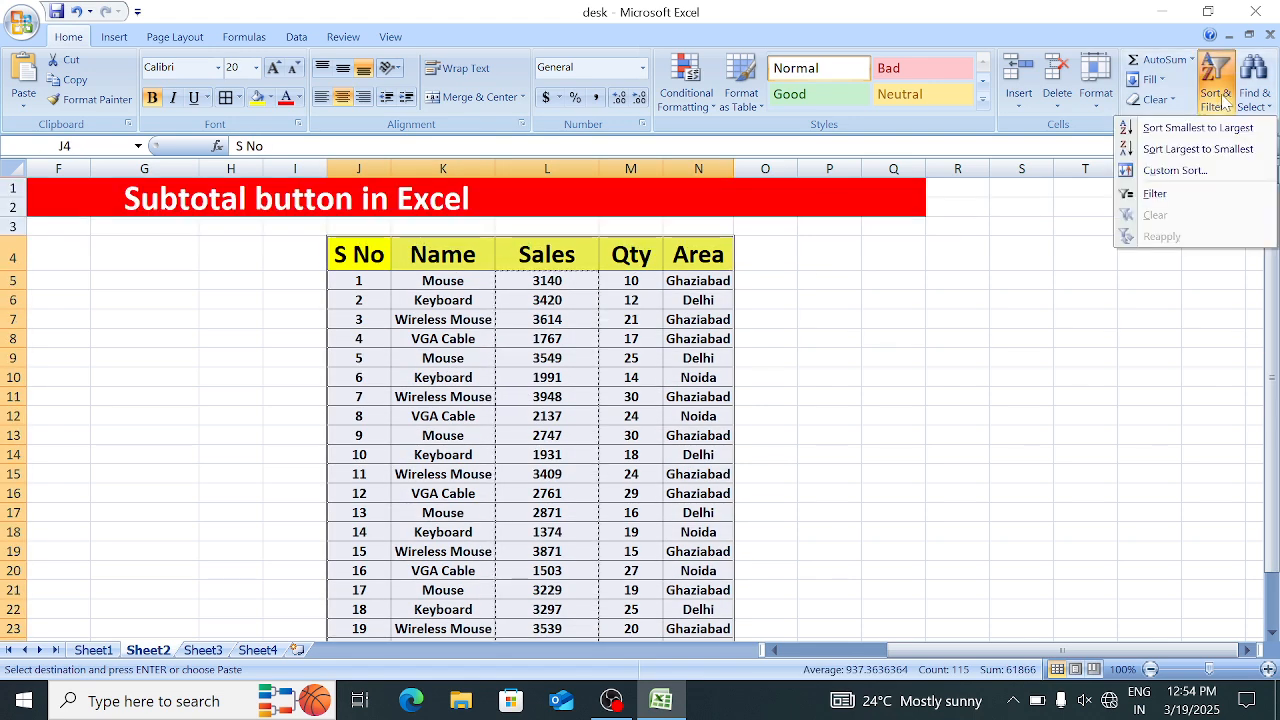
{"action": "left_click", "coordinate": [1199, 173]}
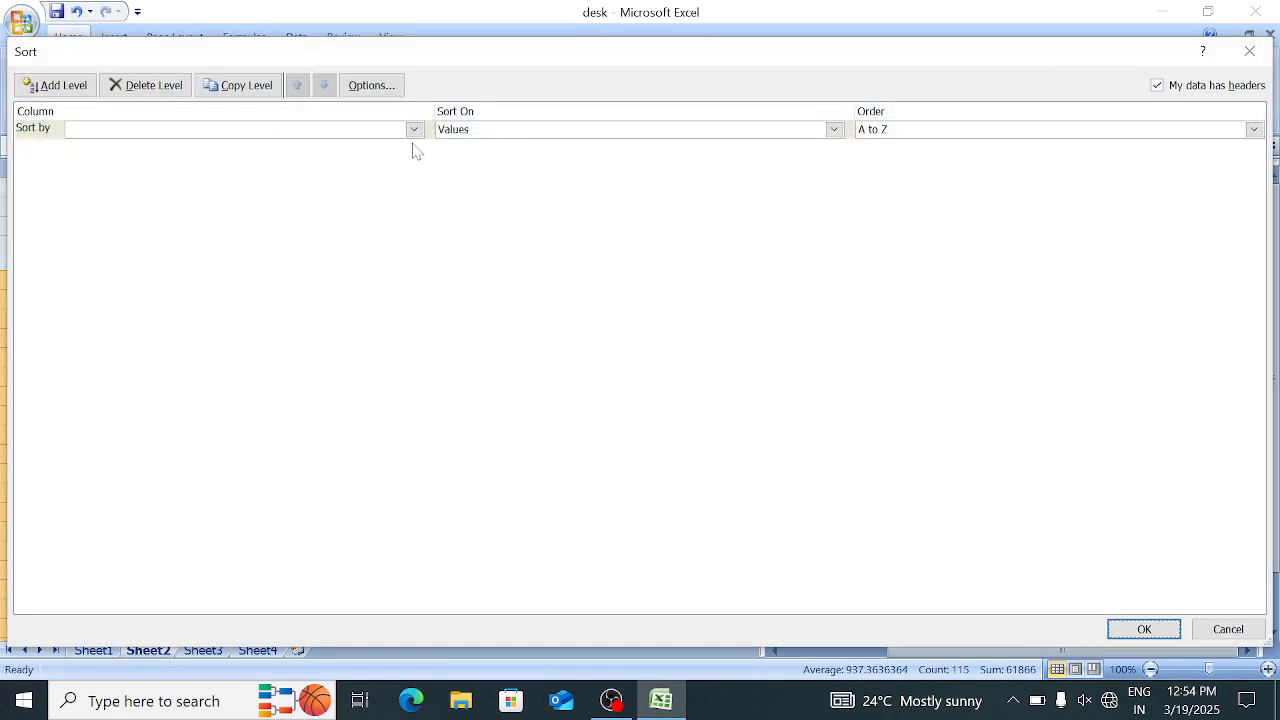
{"action": "left_click", "coordinate": [413, 130]}
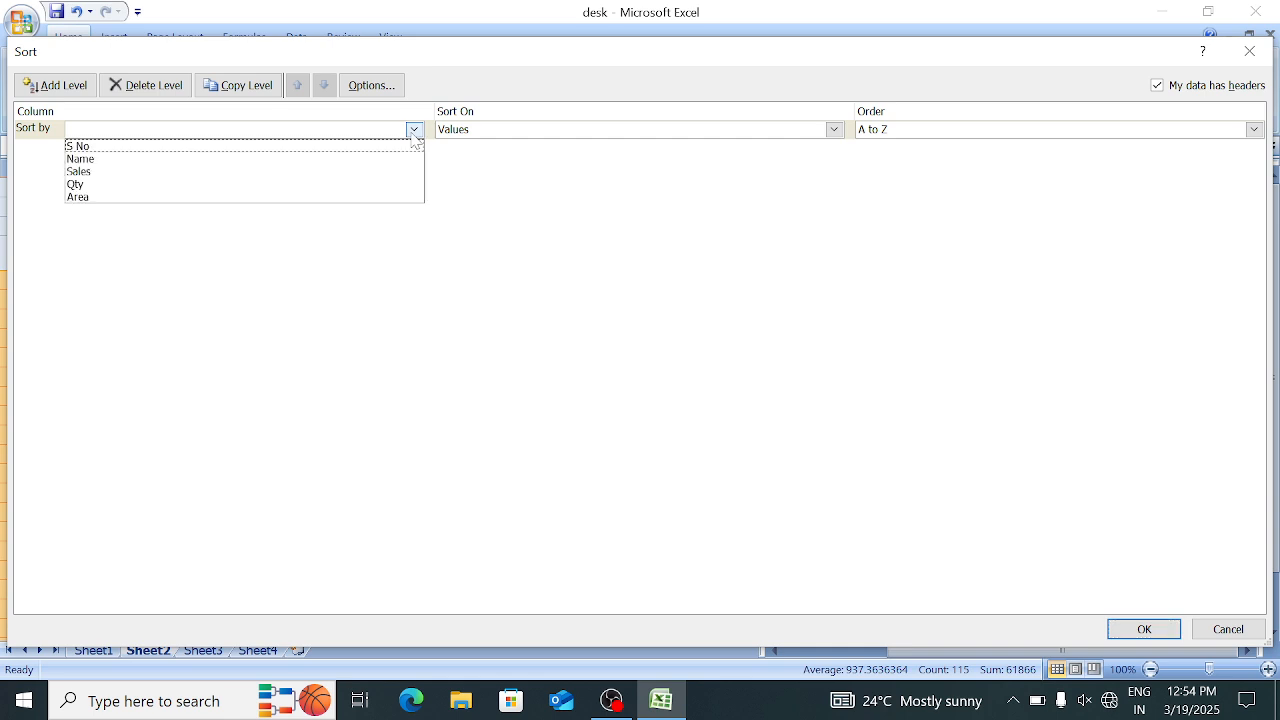
{"action": "left_click", "coordinate": [198, 197]}
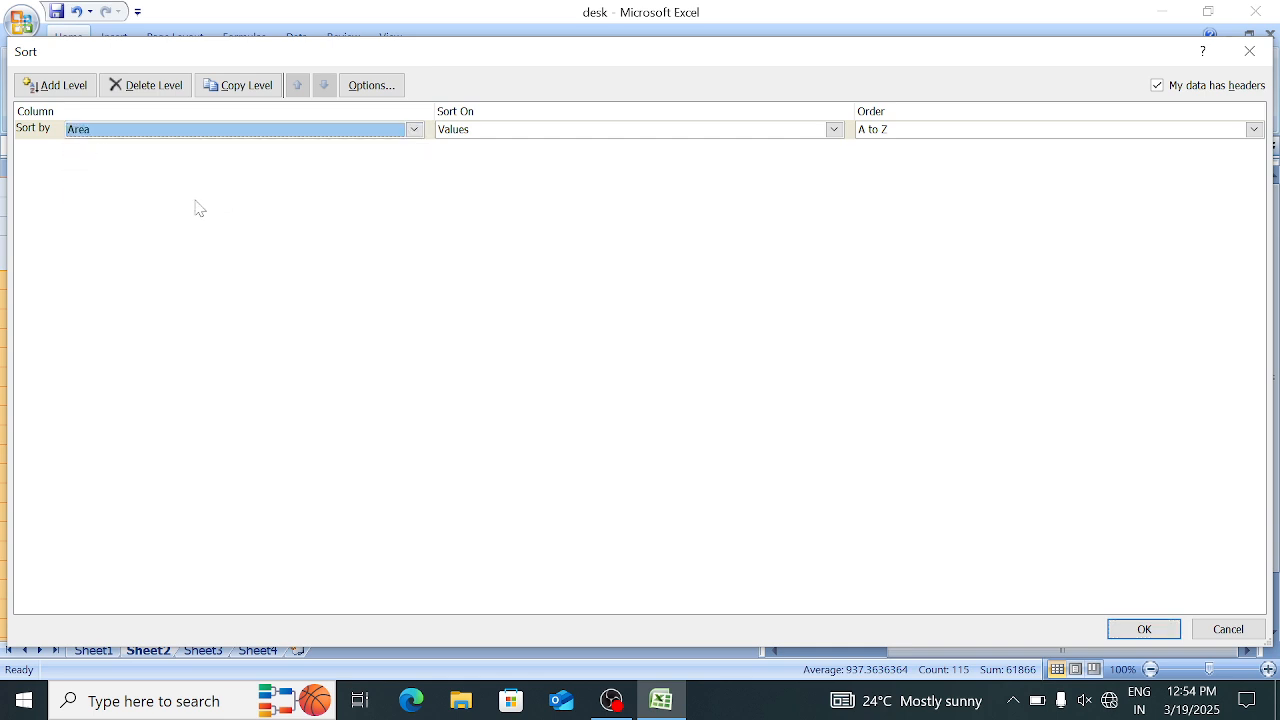
{"action": "left_click", "coordinate": [1142, 628]}
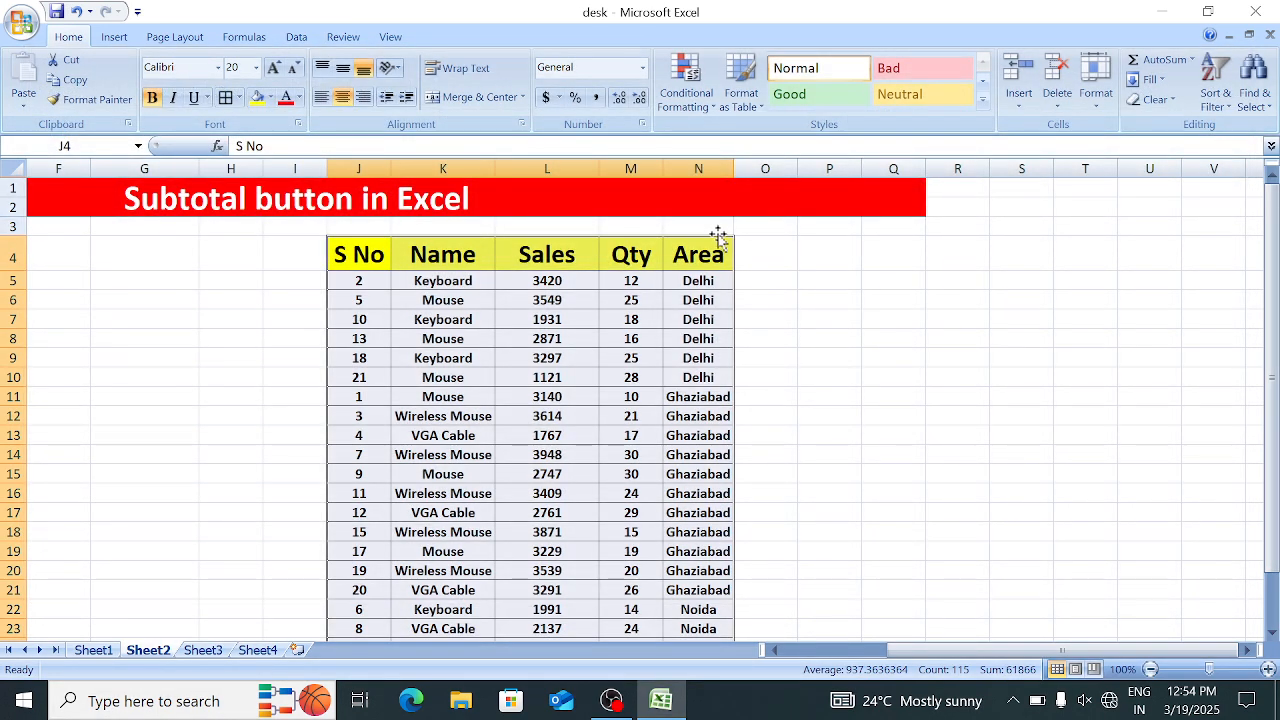
{"action": "left_click_drag", "start_coordinate": [734, 168], "coordinate": [768, 169]}
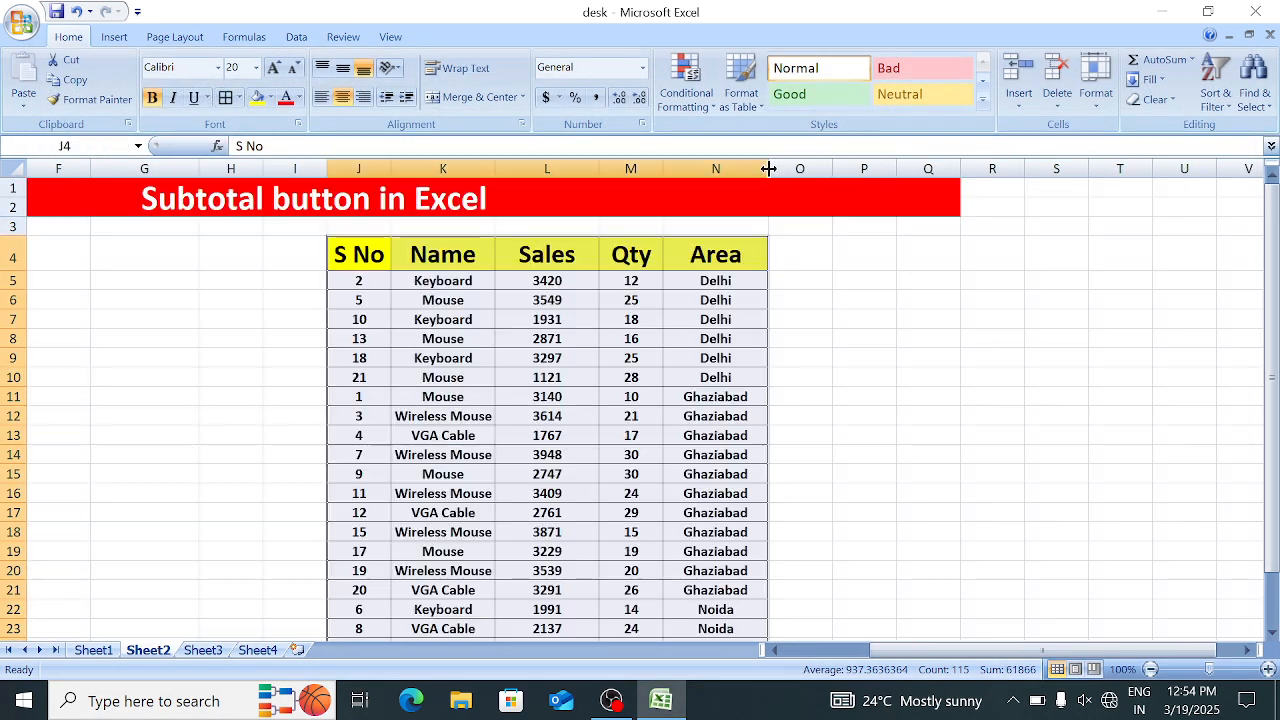
Examine how the Delhi and Ghaziabad rows are grouped in the sorted table
{"action": "left_click", "coordinate": [715, 282]}
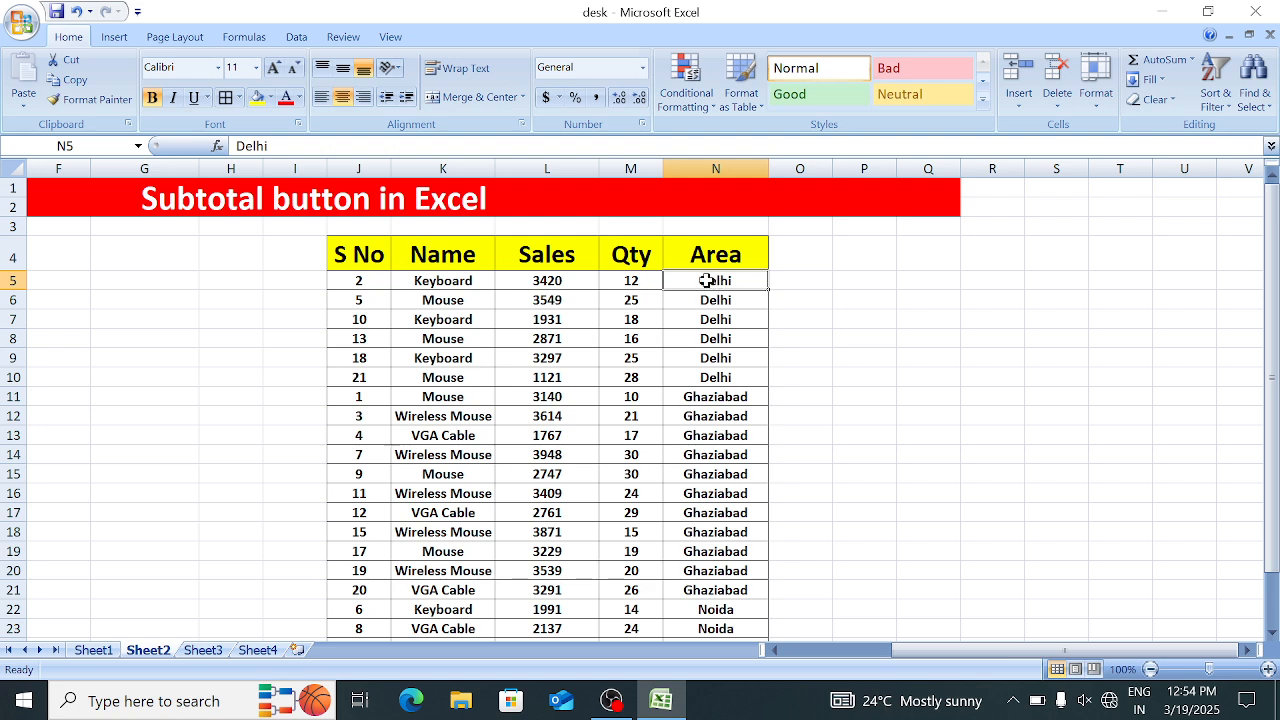
{"action": "left_click_drag", "start_coordinate": [703, 280], "coordinate": [386, 372]}
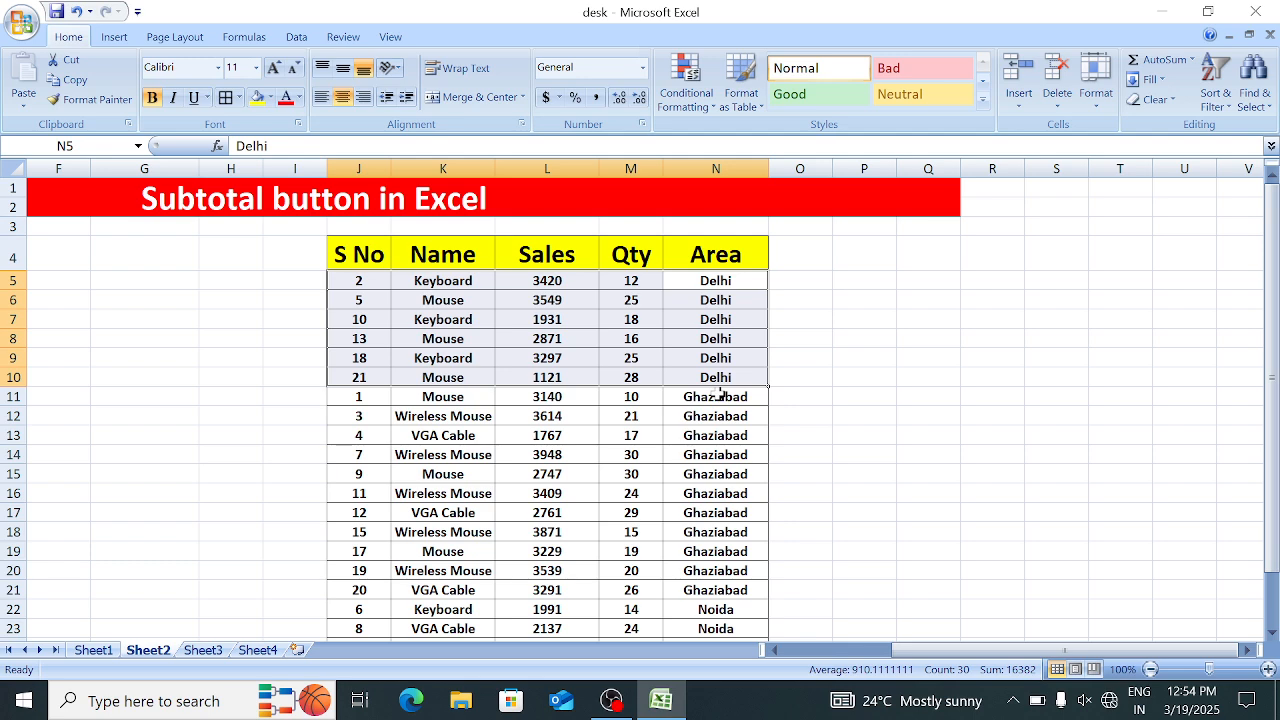
{"action": "left_click_drag", "start_coordinate": [720, 395], "coordinate": [443, 569]}
{"action": "scroll", "coordinate": [423, 569], "scroll_direction": "down", "scroll_amount": 2}
{"action": "scroll", "coordinate": [484, 457], "scroll_direction": "up", "scroll_amount": 2}
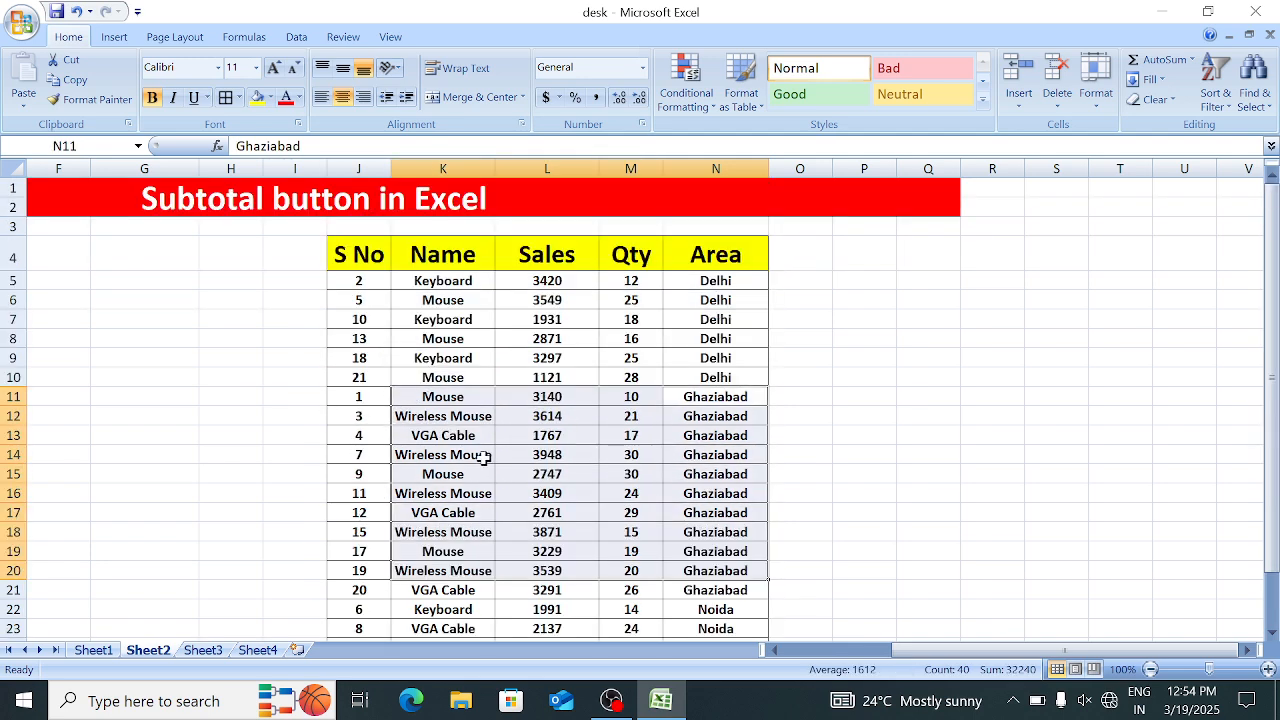
Start a Subtotal on the whole copied table, grouped at each change in Area
{"action": "left_click", "coordinate": [484, 457]}
{"action": "key", "text": "ctrl+Left"}
{"action": "key", "text": "ctrl+Up"}
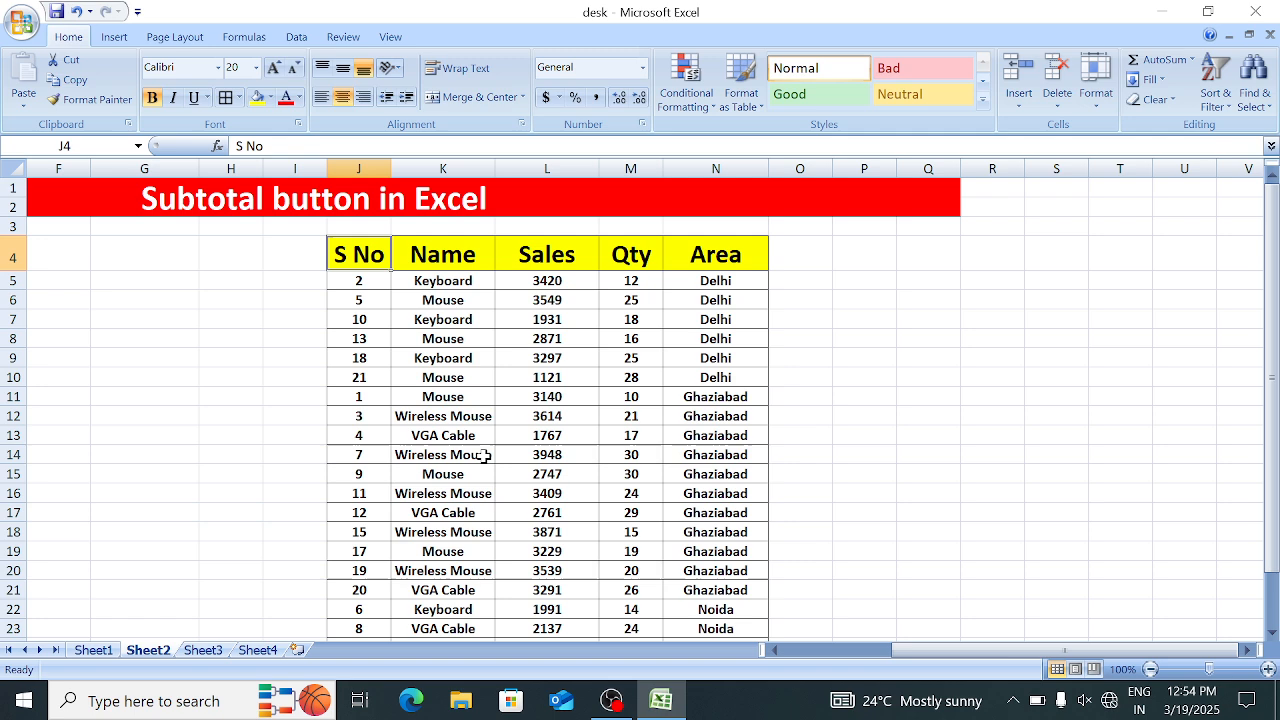
{"action": "key", "text": "ctrl+shift+Right"}
{"action": "key", "text": "ctrl+shift+Down"}
{"action": "scroll", "coordinate": [484, 457], "scroll_direction": "up", "scroll_amount": 1}
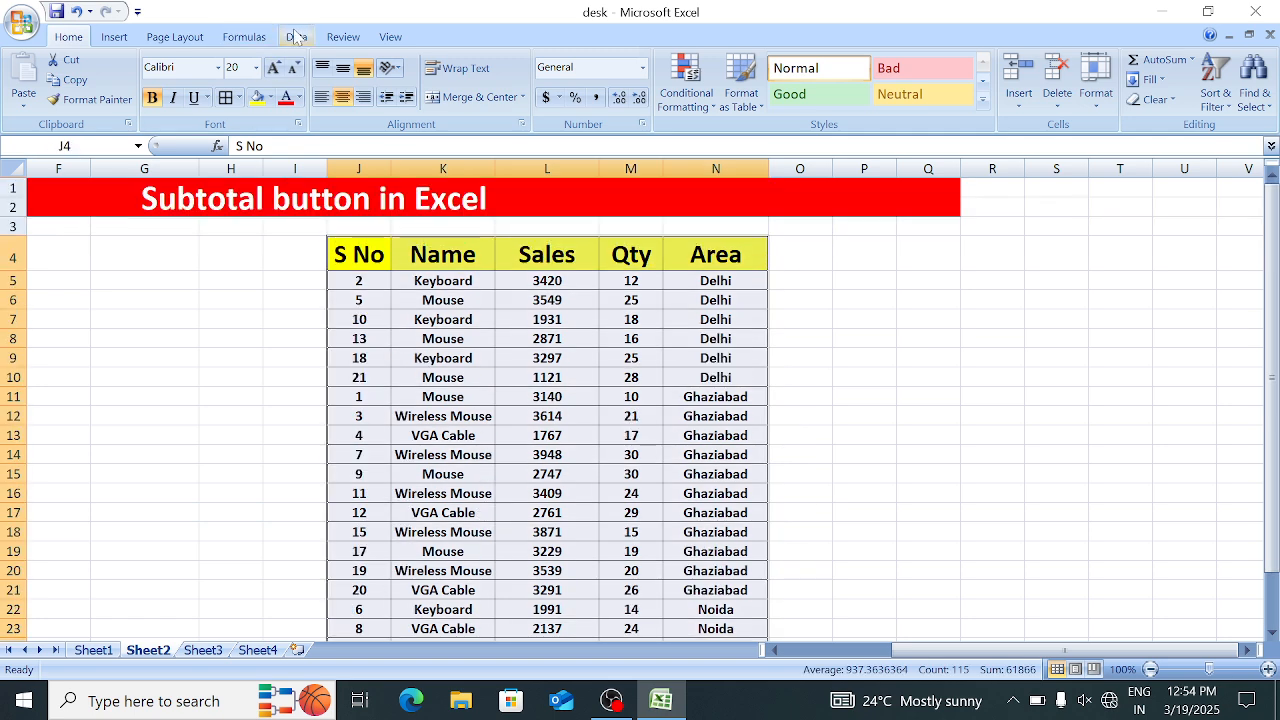
{"action": "left_click", "coordinate": [298, 37]}
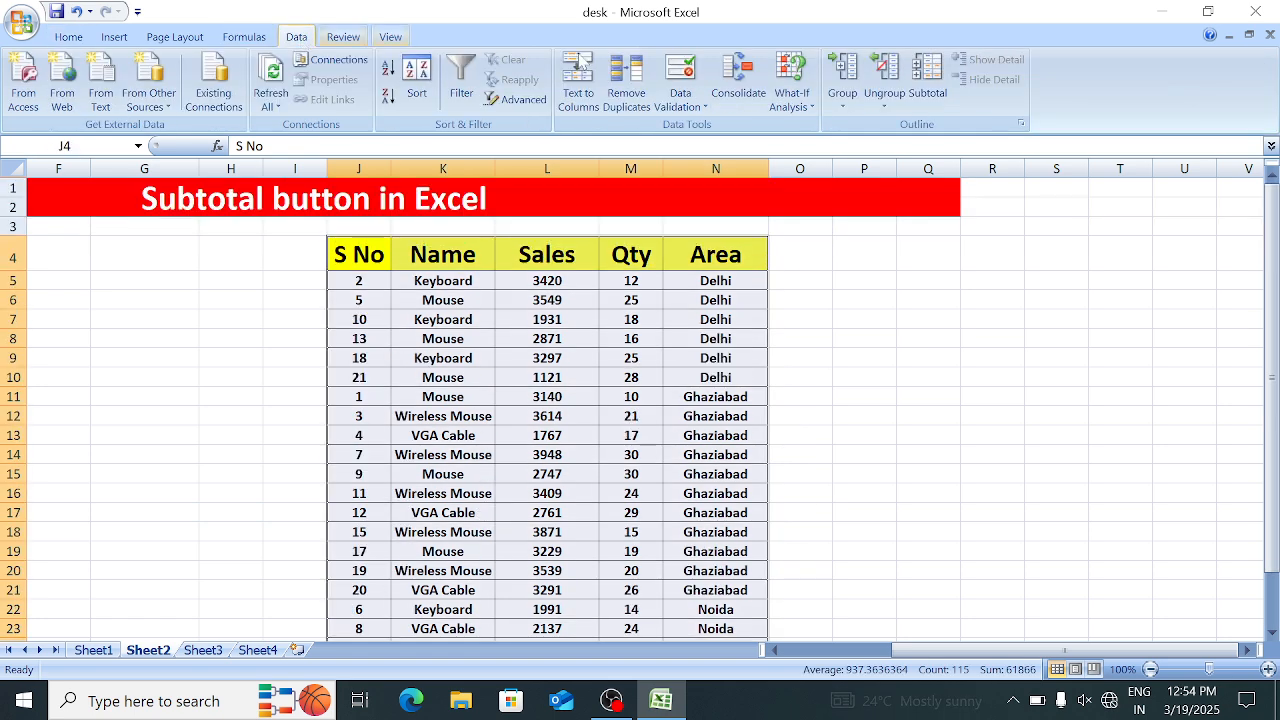
{"action": "left_click", "coordinate": [930, 78]}
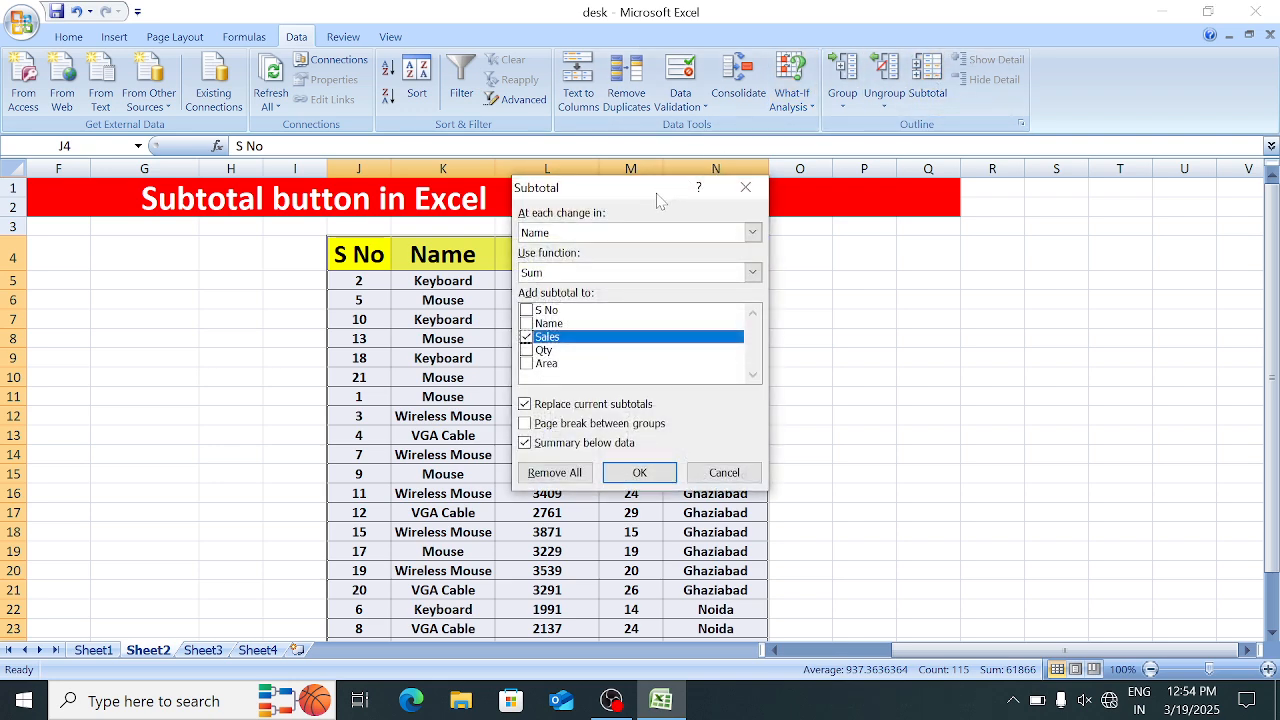
{"action": "left_click_drag", "start_coordinate": [659, 197], "coordinate": [952, 150]}
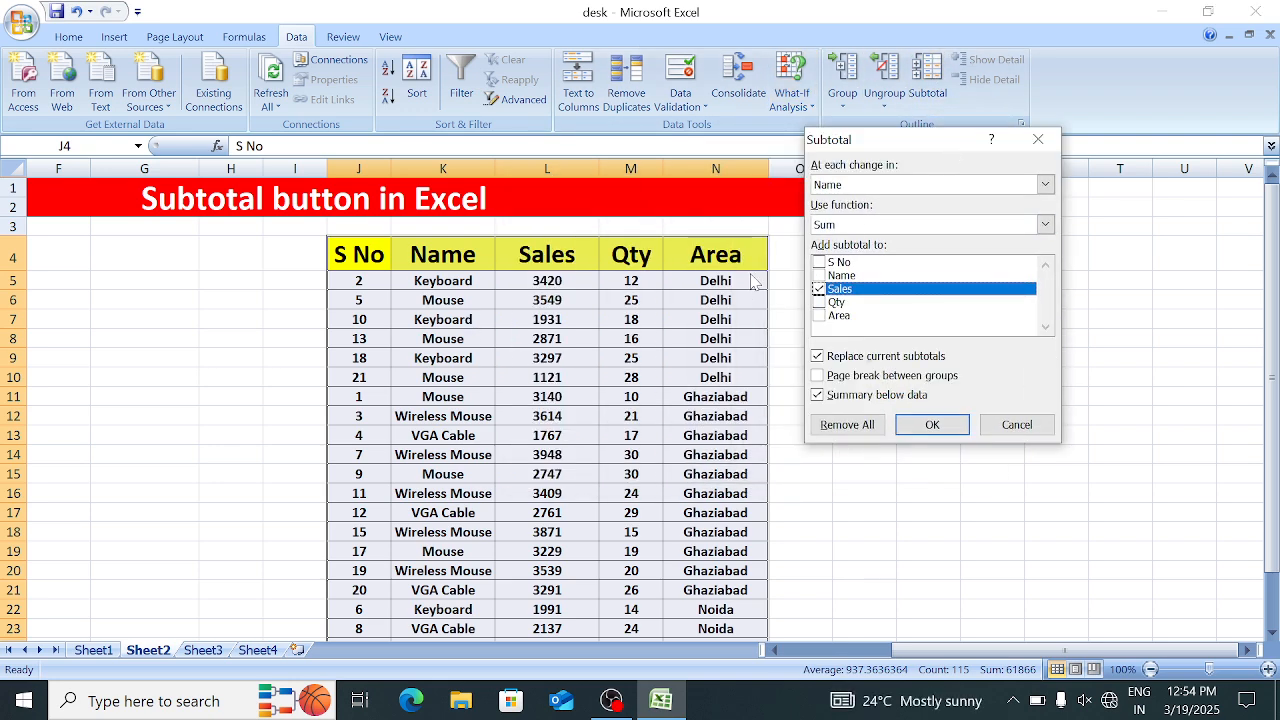
{"action": "left_click", "coordinate": [871, 186]}
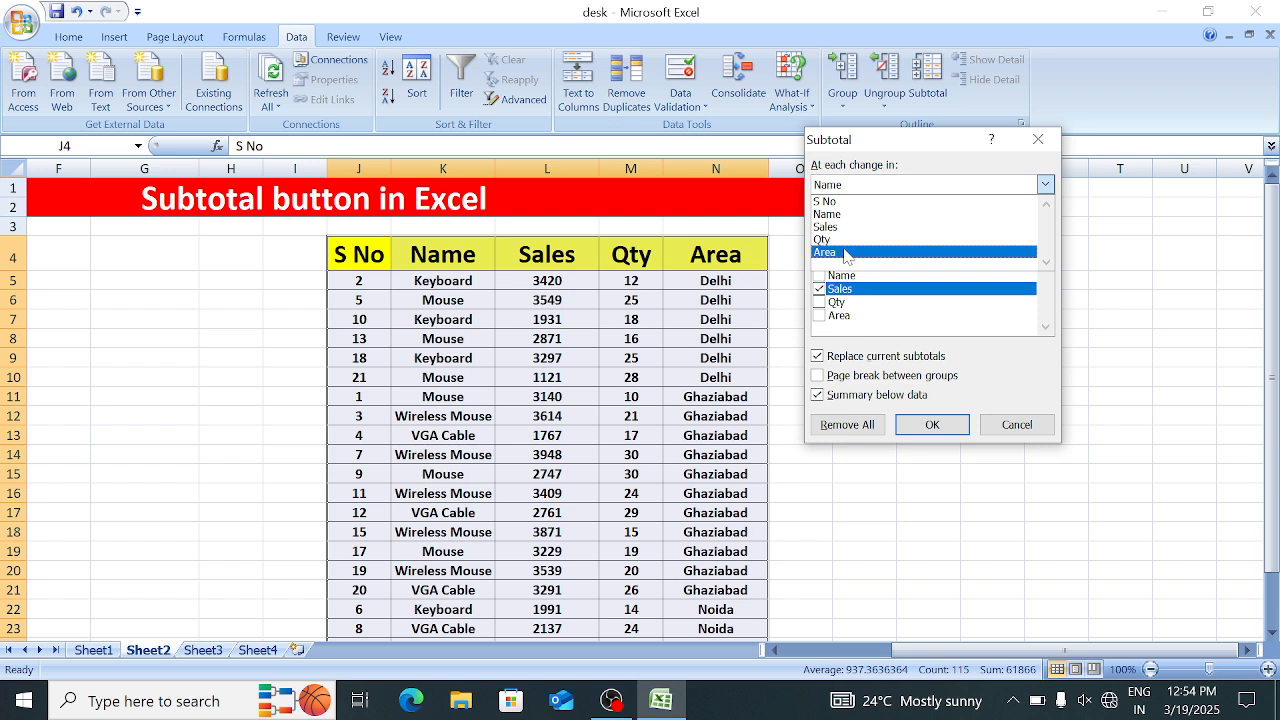
{"action": "left_click", "coordinate": [845, 253]}
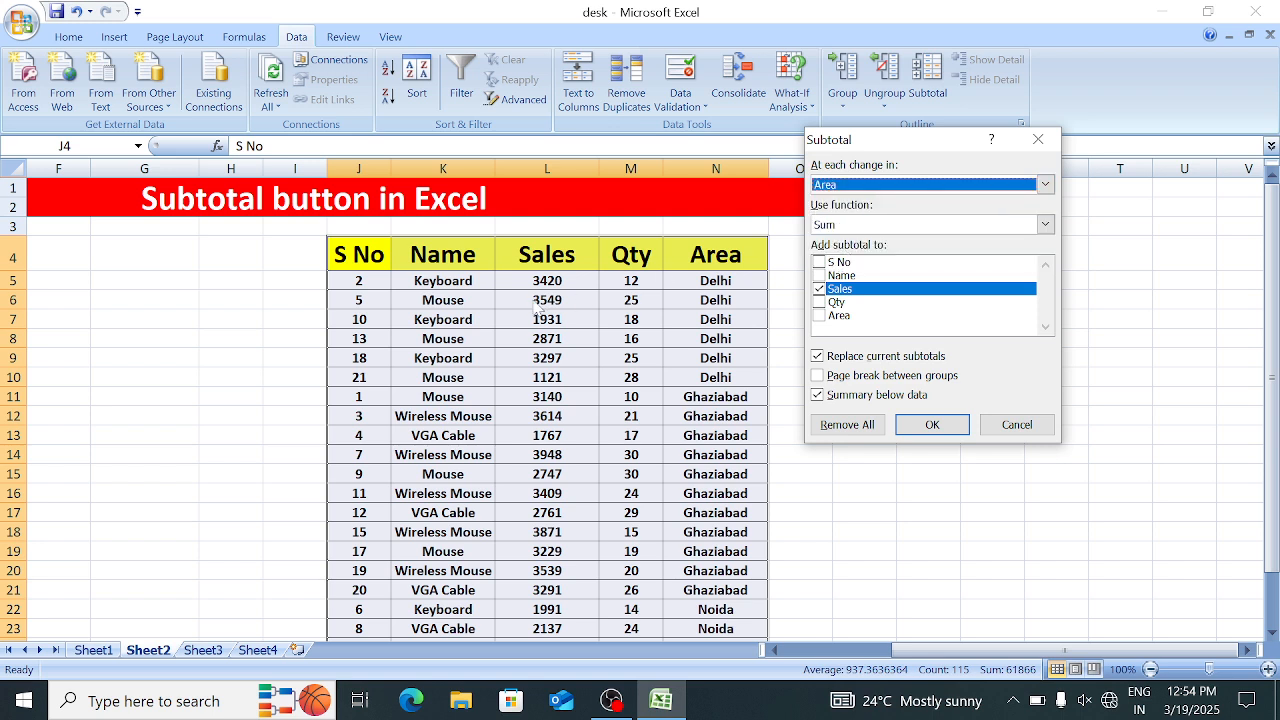
Use the Sum function on both Sales and Qty and apply the subtotals
{"action": "left_click", "coordinate": [875, 228]}
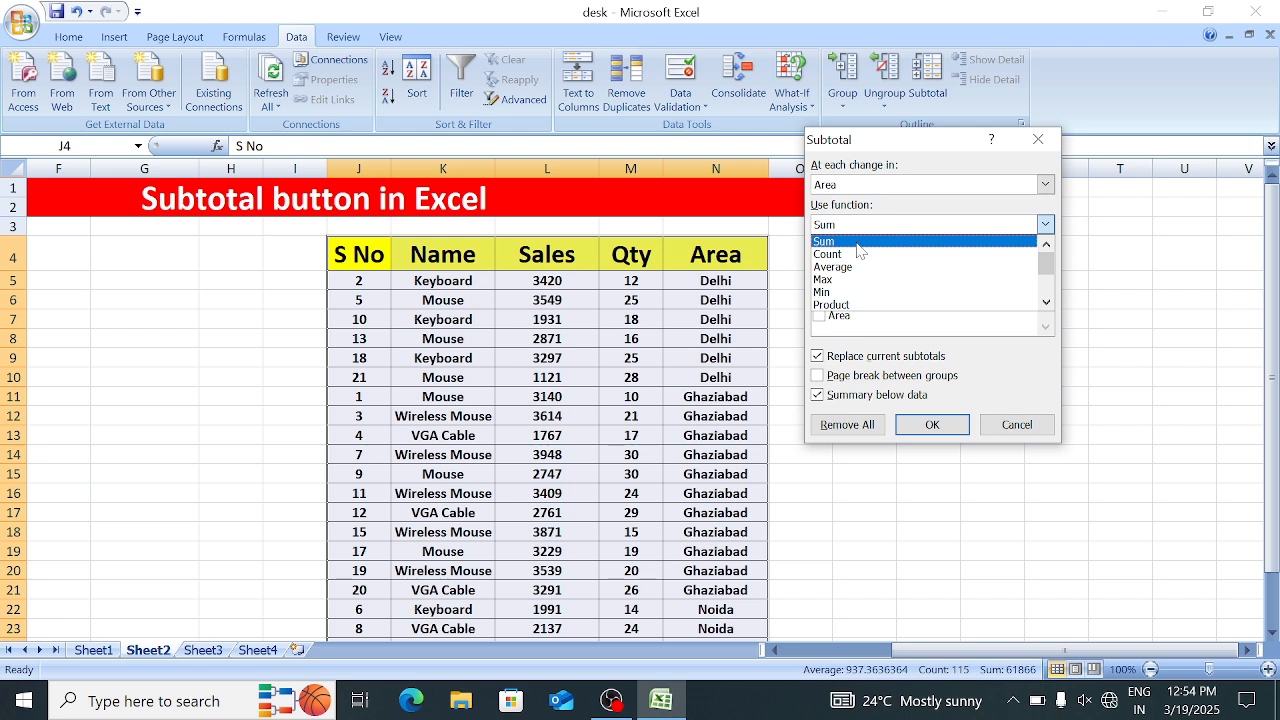
{"action": "left_click", "coordinate": [858, 243]}
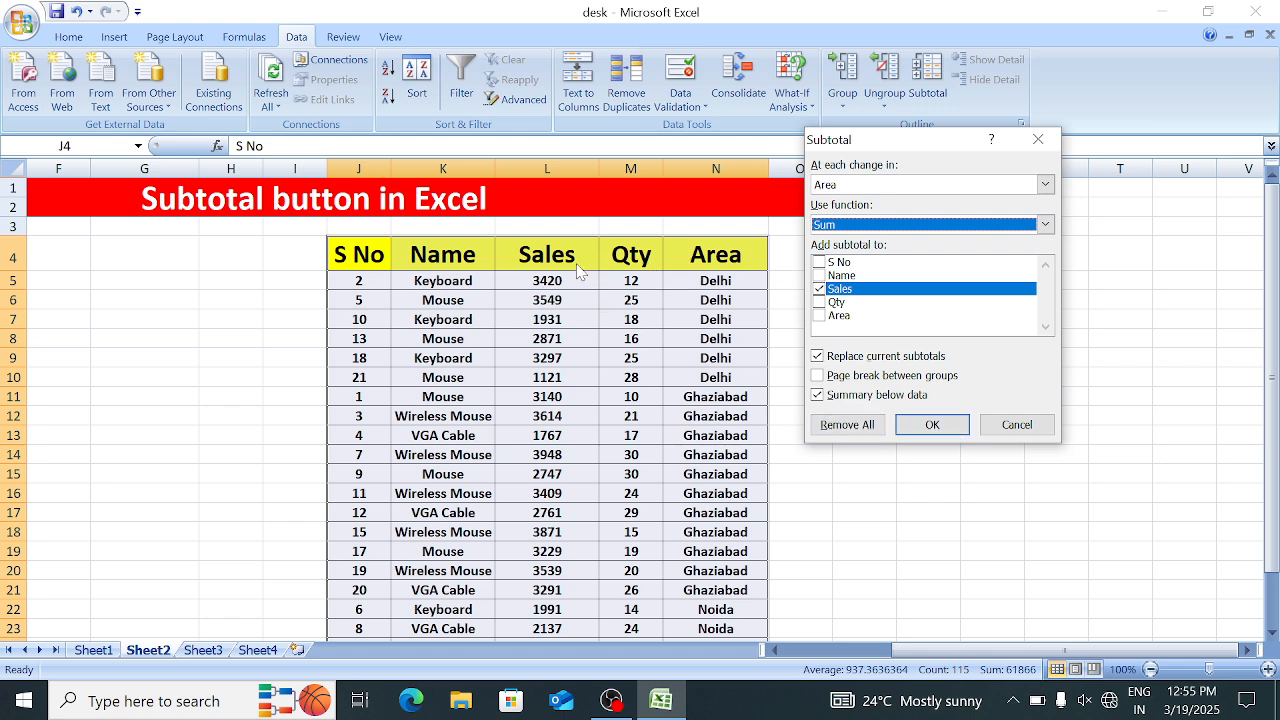
{"action": "left_click", "coordinate": [820, 303]}
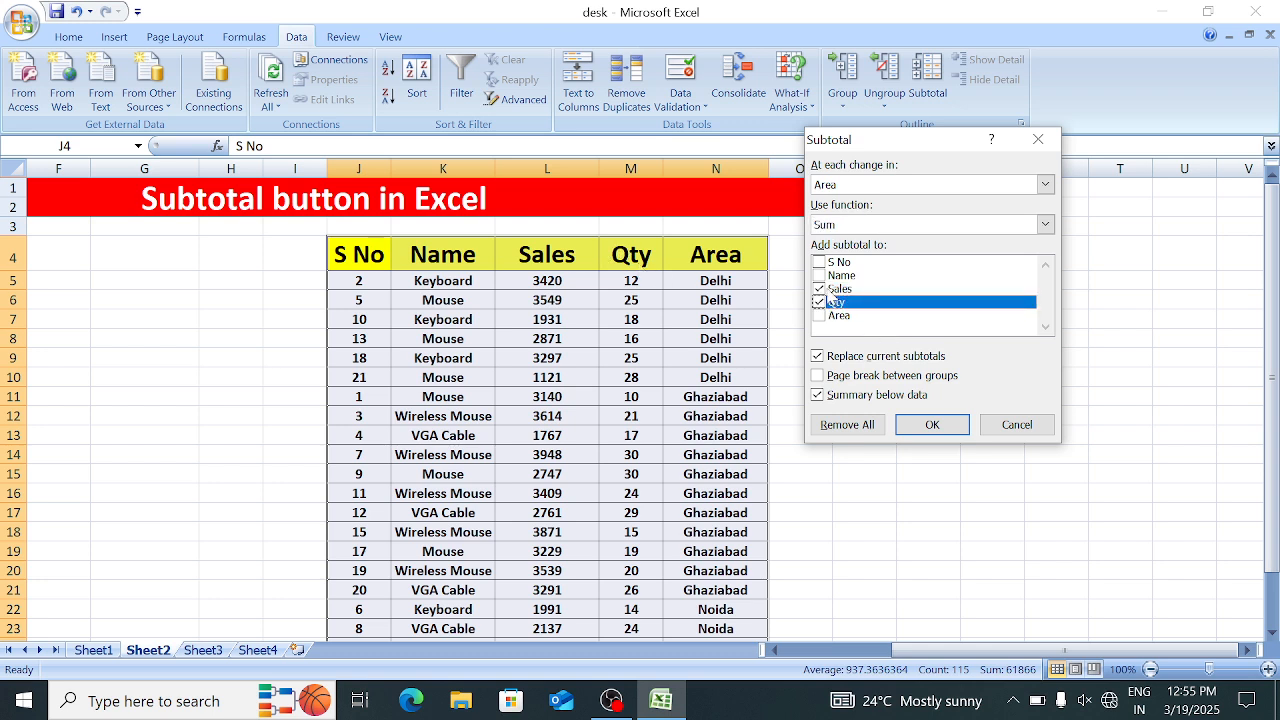
{"action": "left_click", "coordinate": [932, 425]}
{"action": "left_click", "coordinate": [931, 418]}
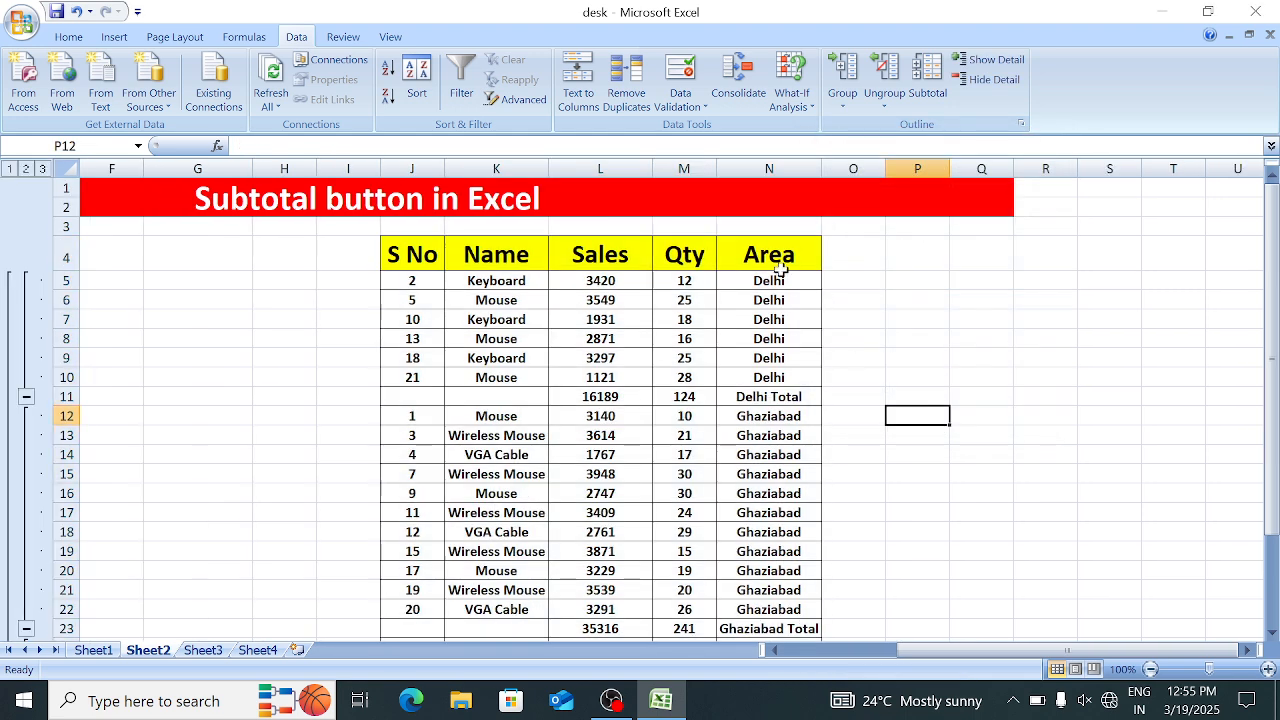
Check the Delhi total row's Qty and Sales subtotals against the Delhi rows above it
{"action": "left_click_drag", "start_coordinate": [771, 281], "coordinate": [677, 374]}
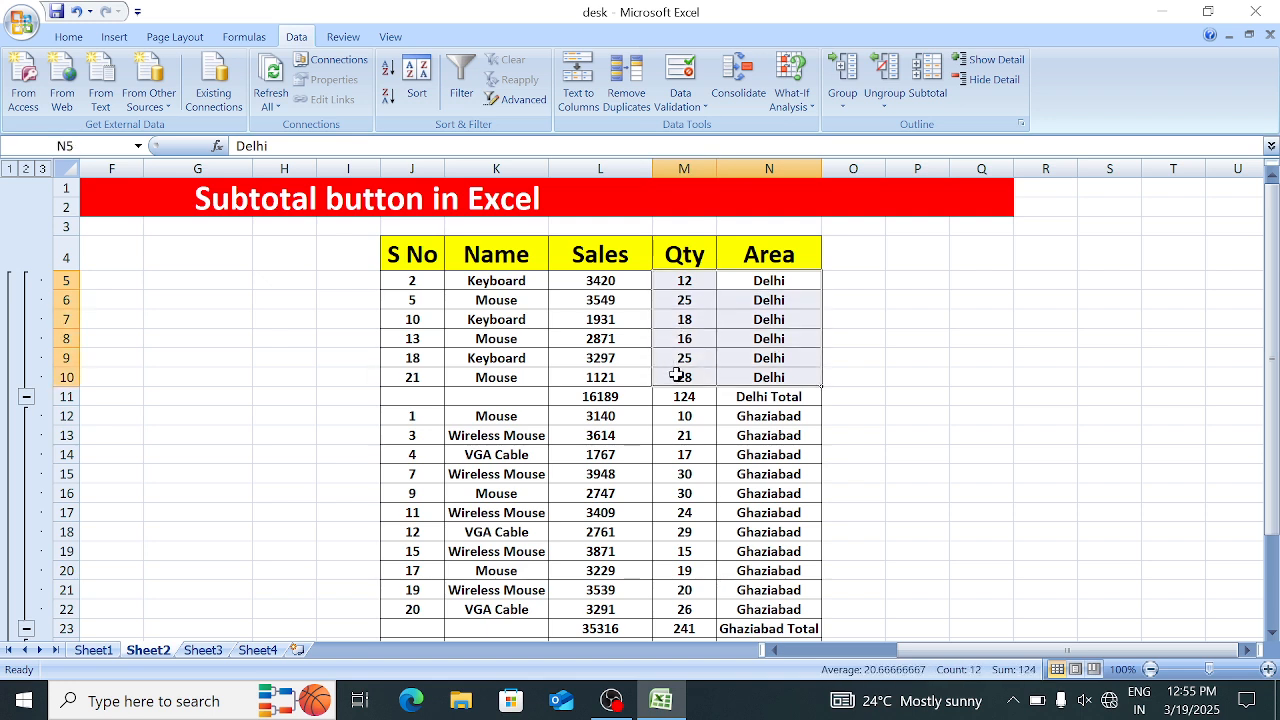
{"action": "left_click_drag", "start_coordinate": [749, 398], "coordinate": [696, 398]}
{"action": "left_click", "coordinate": [695, 398]}
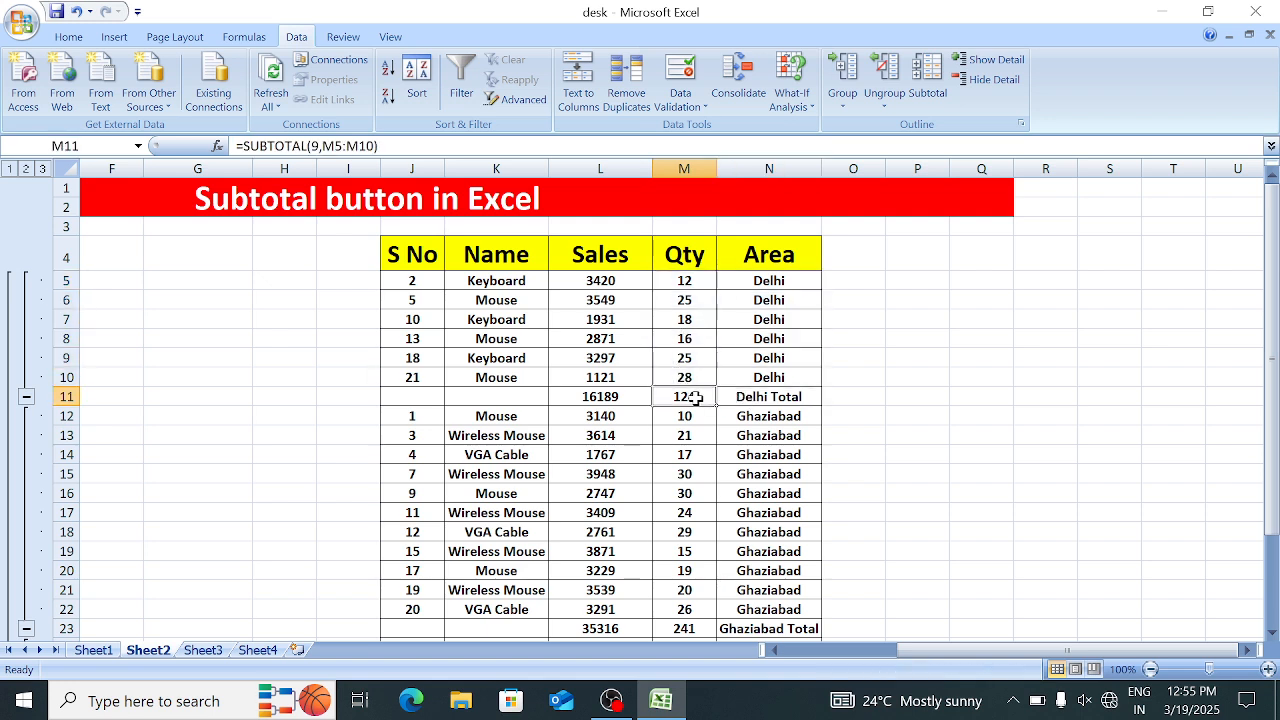
{"action": "left_click", "coordinate": [627, 398]}
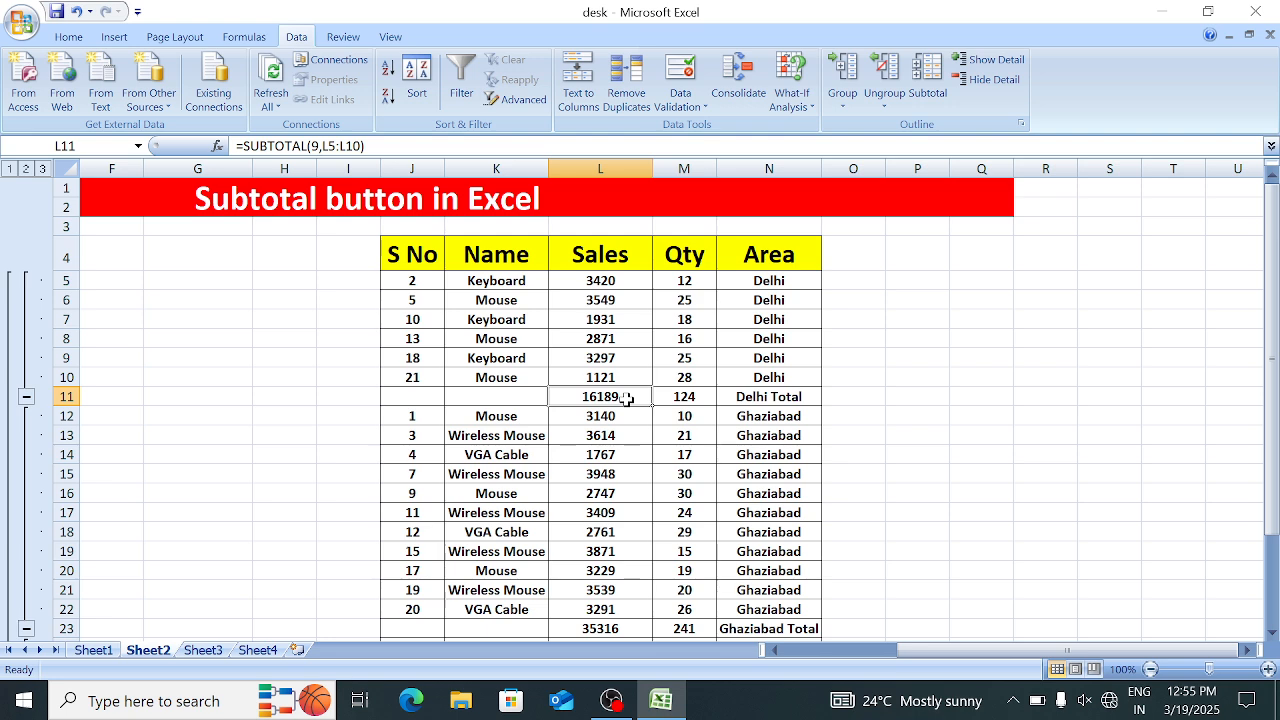
{"action": "scroll", "coordinate": [627, 398], "scroll_direction": "down", "scroll_amount": 1}
{"action": "left_click", "coordinate": [627, 398]}
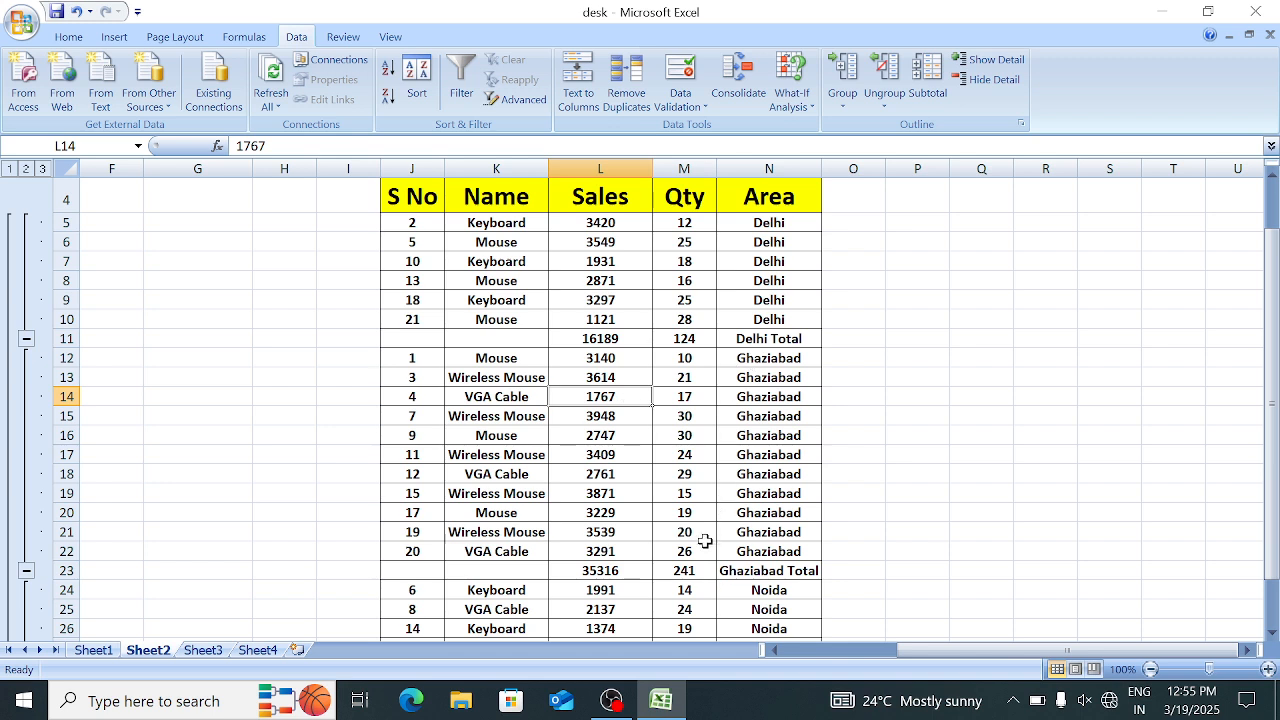
Examine the Sales and Qty subtotal formulas in the Ghaziabad Total and Grand Total rows
{"action": "left_click", "coordinate": [688, 574]}
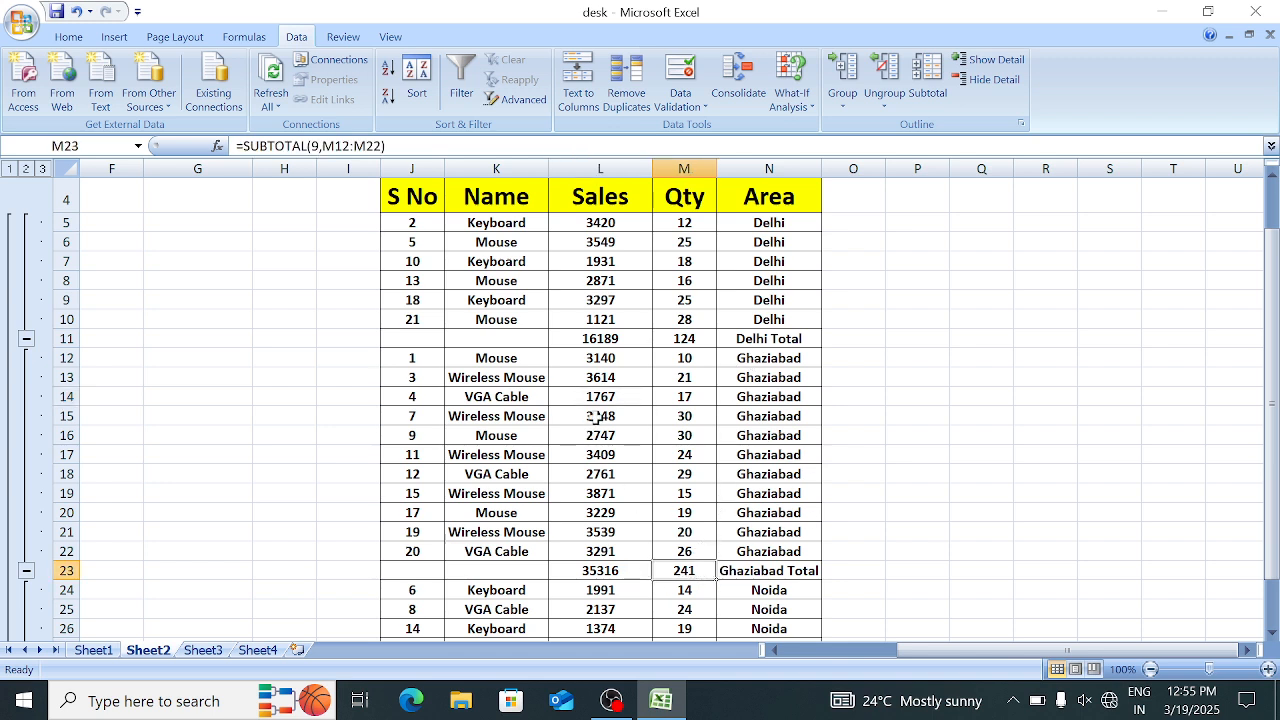
{"action": "left_click", "coordinate": [629, 571]}
{"action": "scroll", "coordinate": [629, 571], "scroll_direction": "down", "scroll_amount": 1}
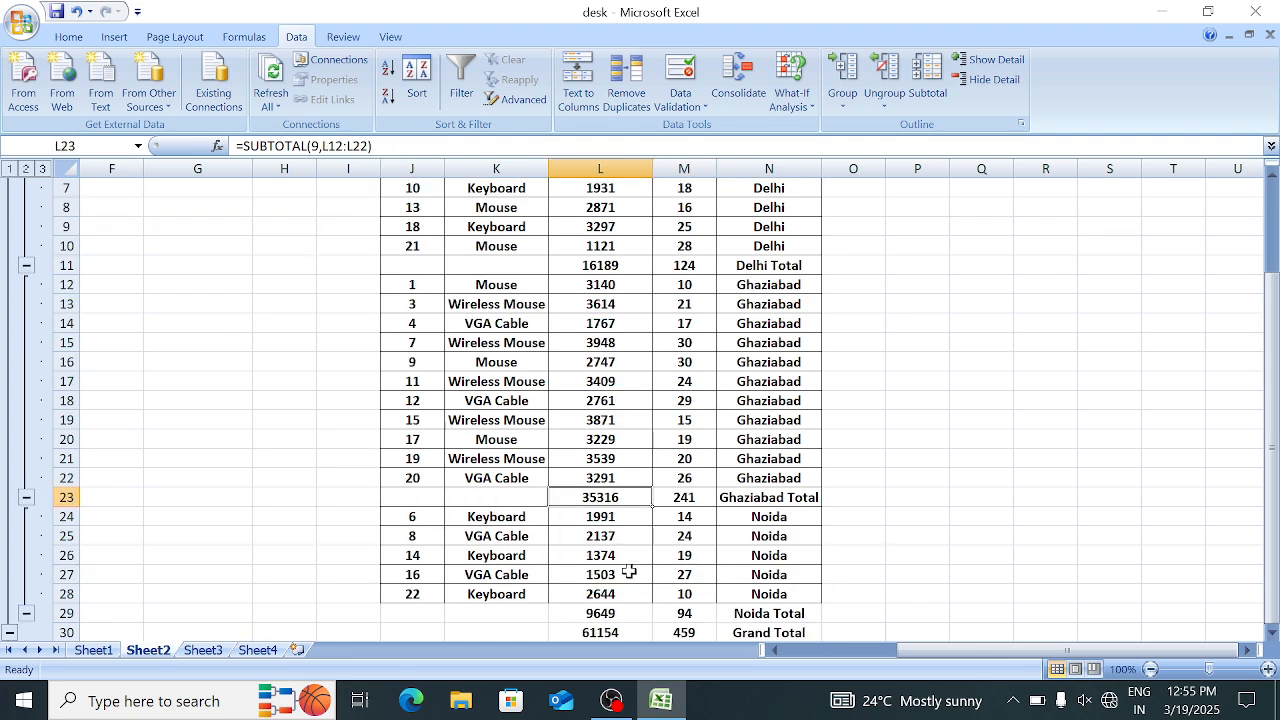
{"action": "scroll", "coordinate": [629, 571], "scroll_direction": "down", "scroll_amount": 1}
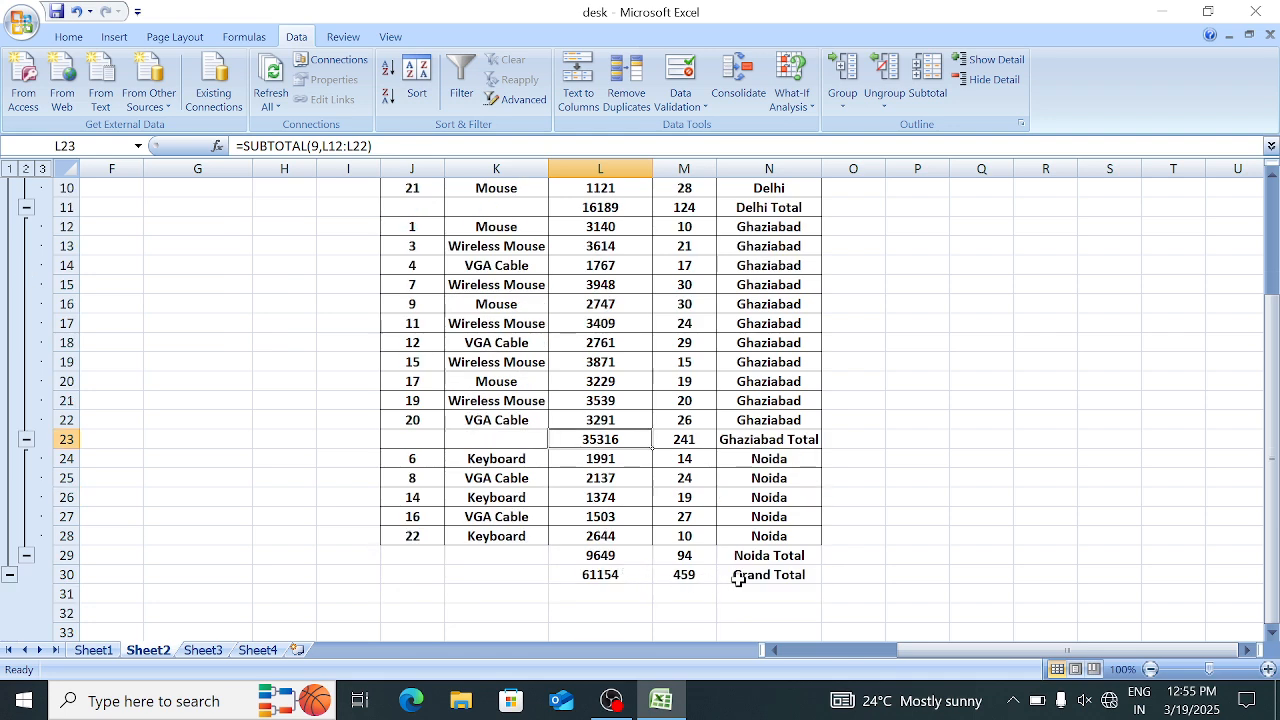
{"action": "left_click", "coordinate": [597, 575]}
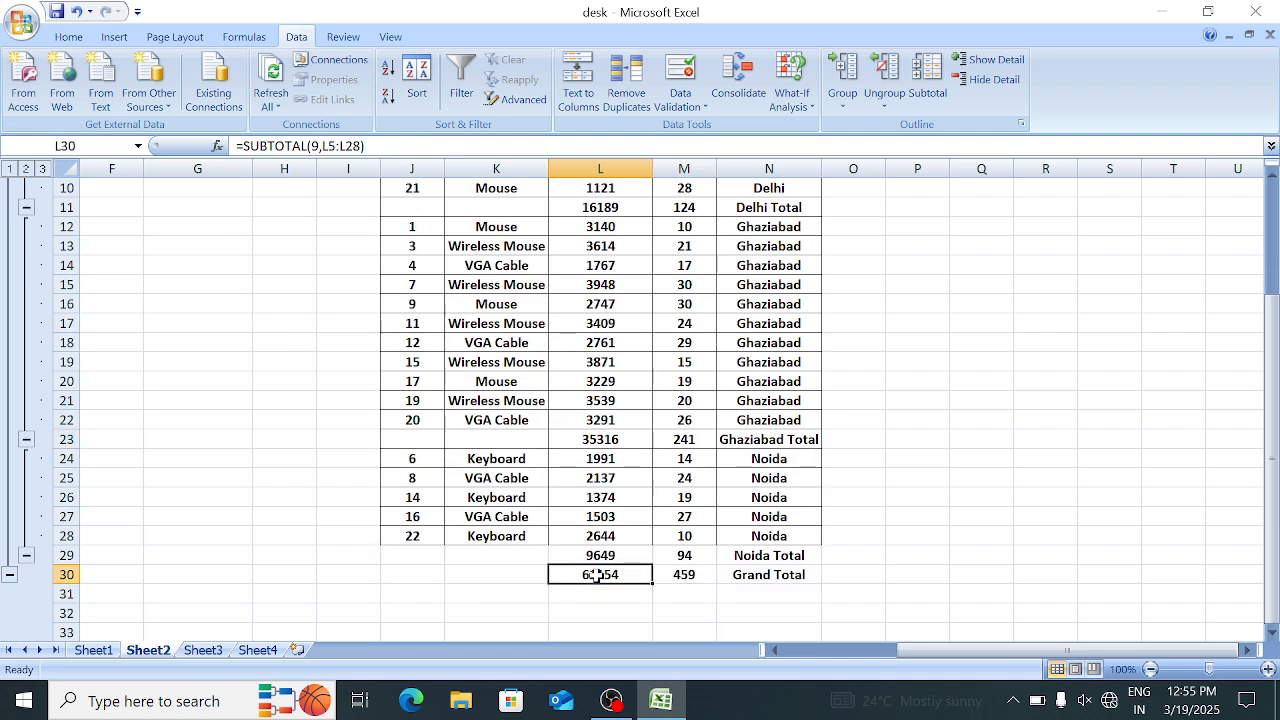
{"action": "left_click", "coordinate": [691, 576]}
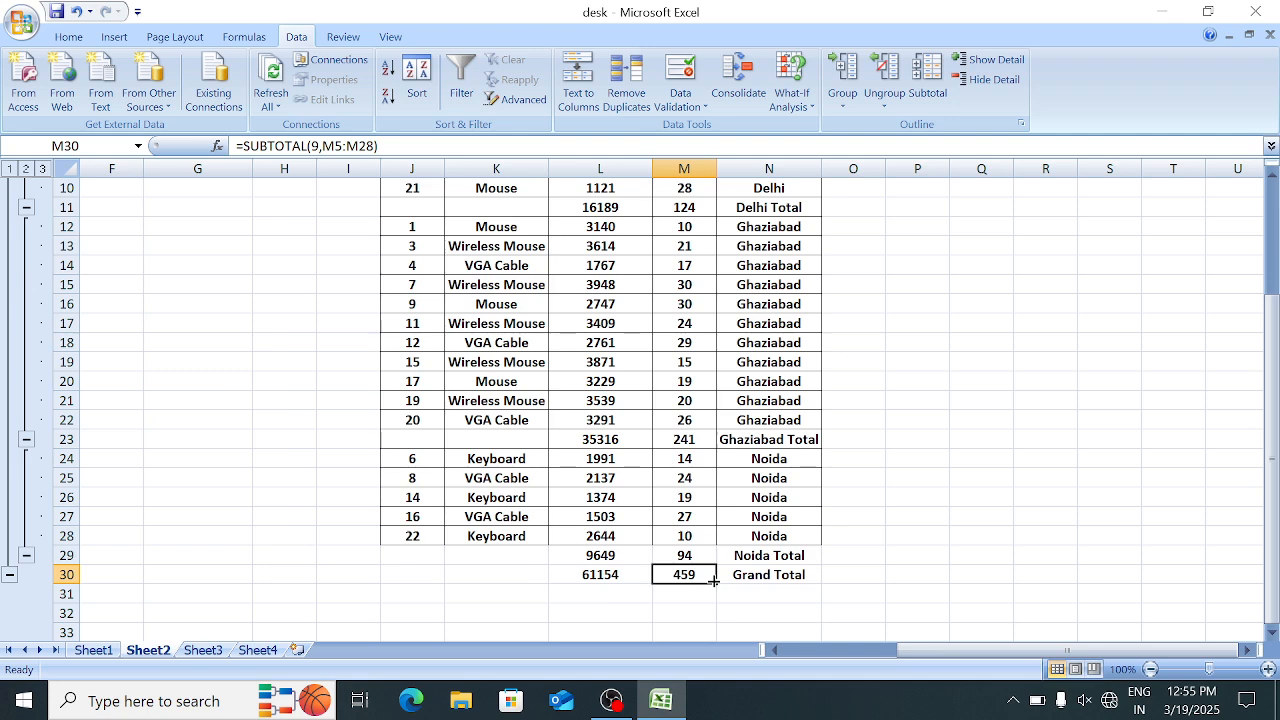
{"action": "scroll", "coordinate": [713, 580], "scroll_direction": "up", "scroll_amount": 2}
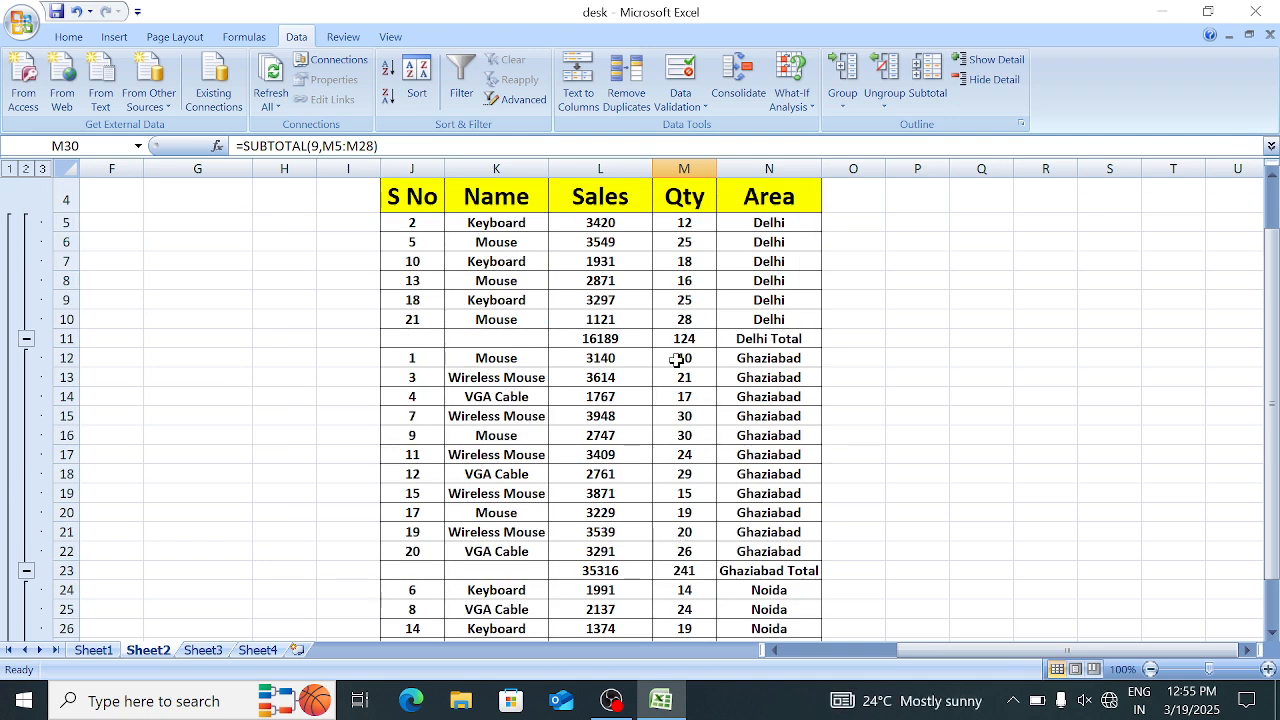
{"action": "scroll", "coordinate": [677, 360], "scroll_direction": "down", "scroll_amount": 1}
{"action": "scroll", "coordinate": [677, 360], "scroll_direction": "up", "scroll_amount": 1}
{"action": "left_click", "coordinate": [580, 316]}
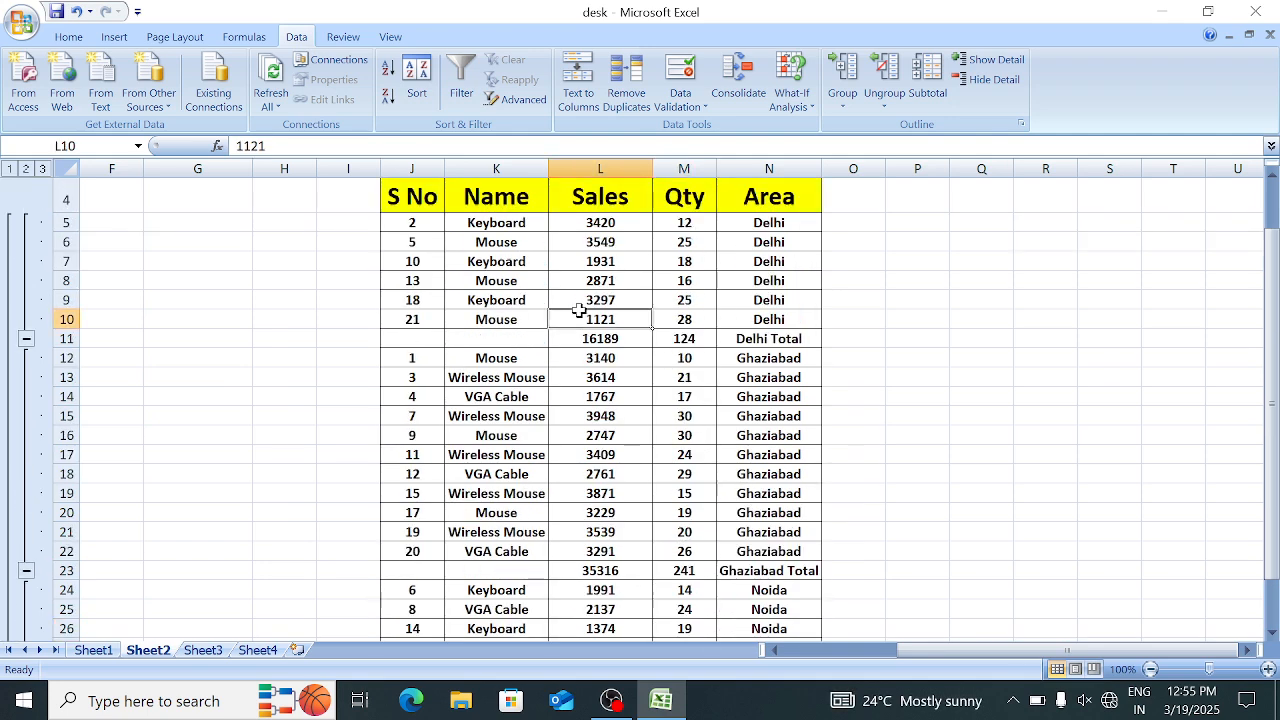
{"action": "scroll", "coordinate": [580, 316], "scroll_direction": "up", "scroll_amount": 1}
Go to Sheet3 and look over the Sale 2023 and Sale 2024 tables
{"action": "left_click", "coordinate": [202, 651]}
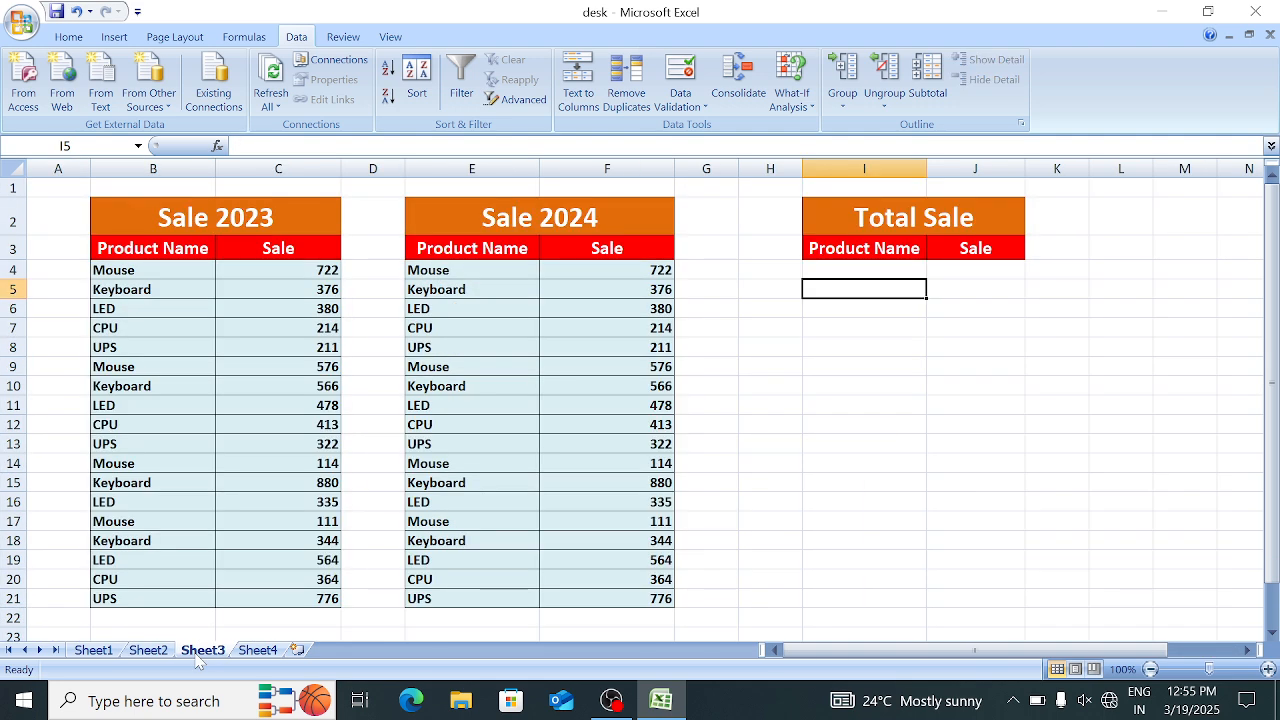
{"action": "left_click", "coordinate": [669, 330]}
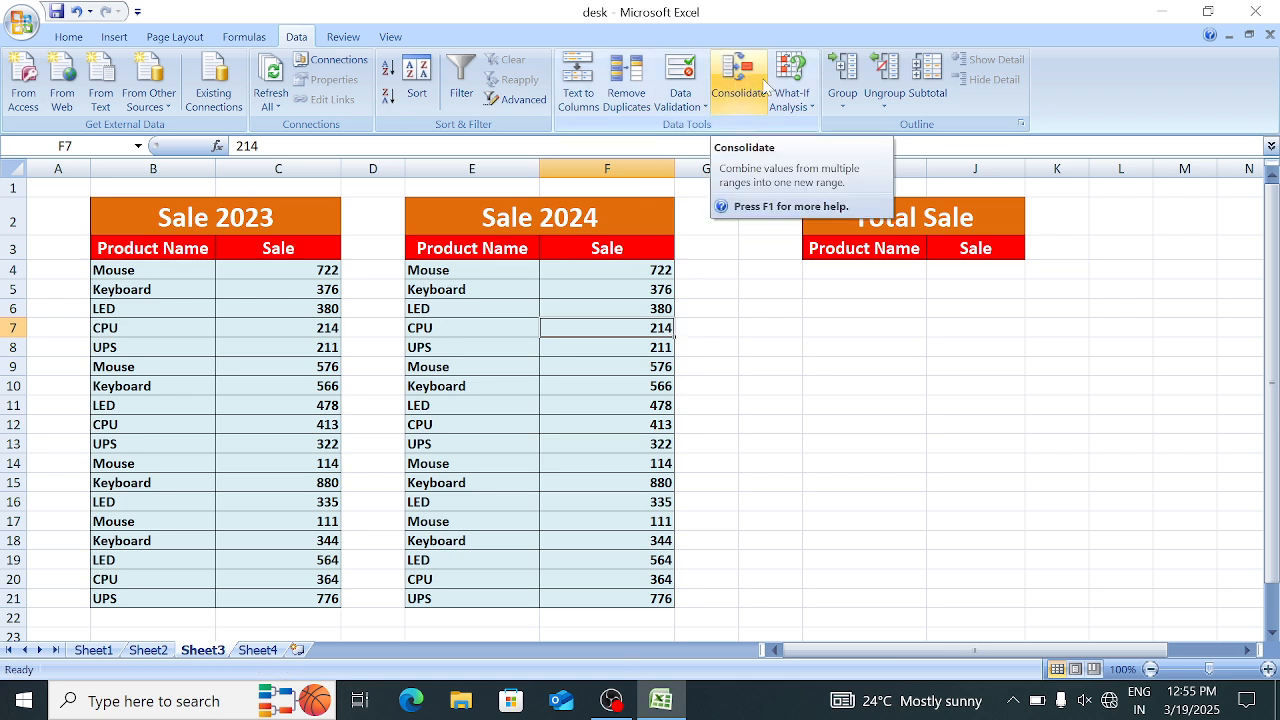
{"action": "left_click", "coordinate": [736, 501]}
{"action": "left_click", "coordinate": [741, 466]}
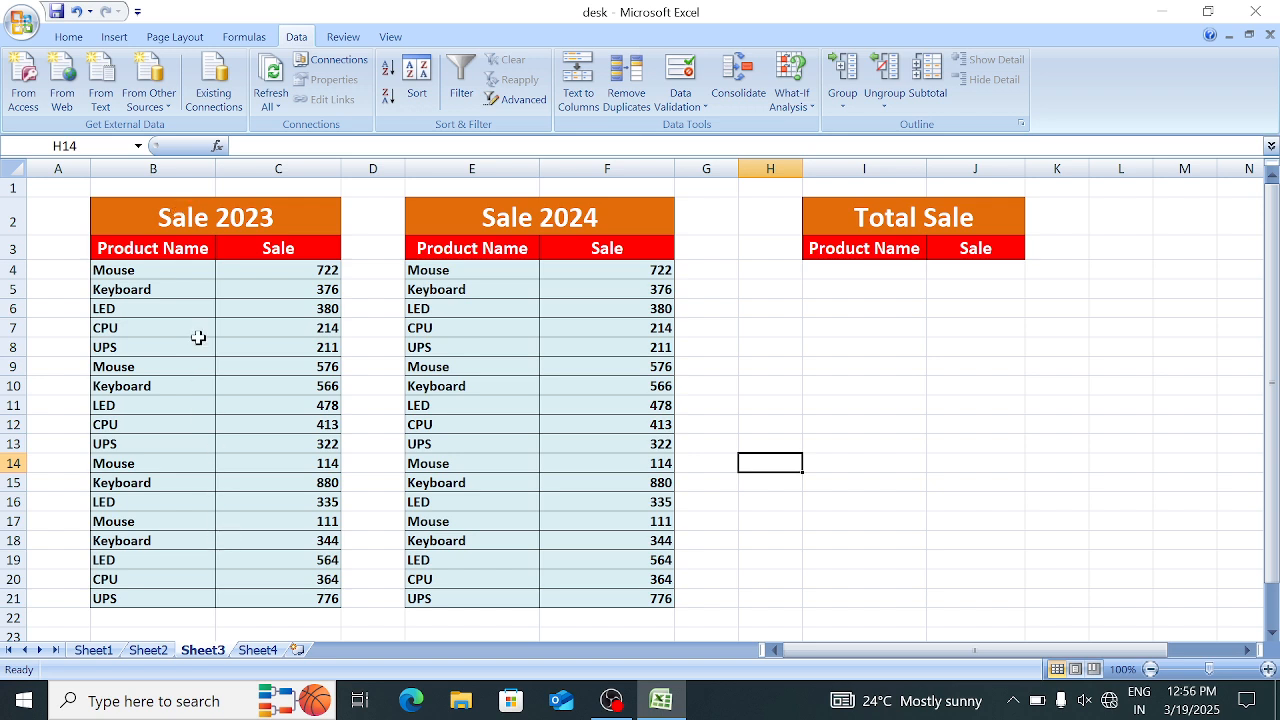
{"action": "left_click_drag", "start_coordinate": [156, 214], "coordinate": [209, 597]}
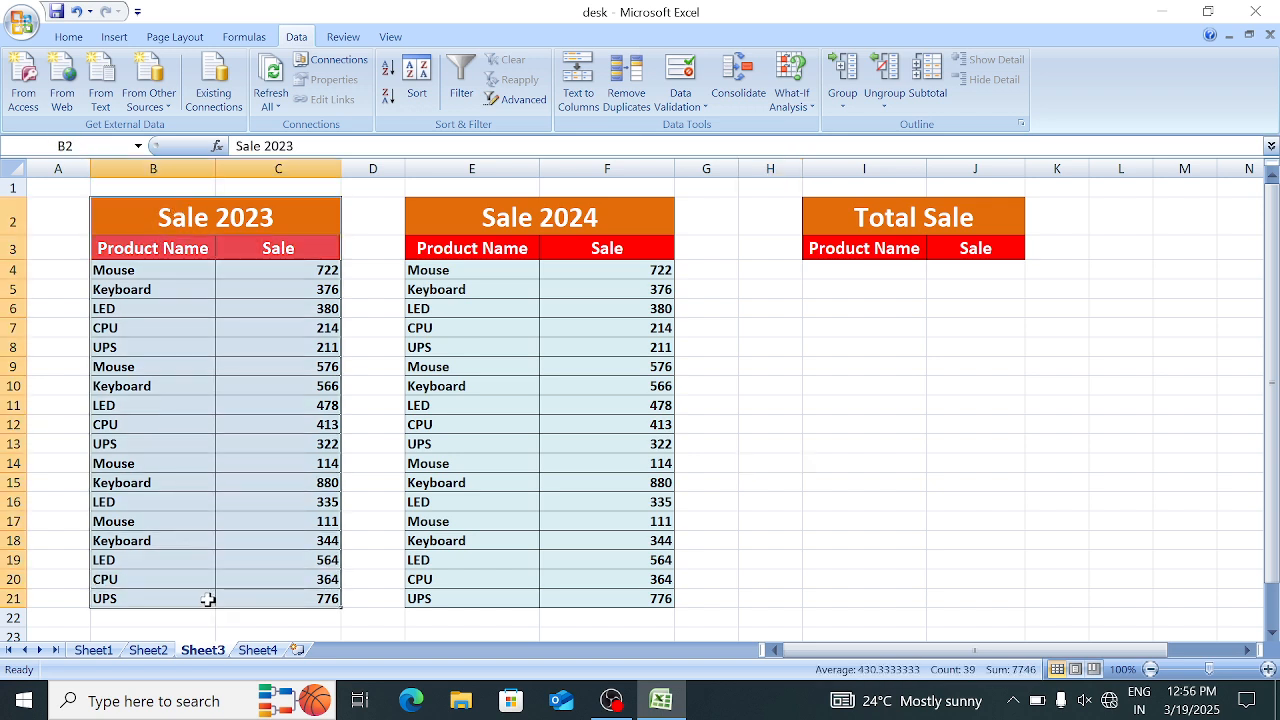
{"action": "left_click_drag", "start_coordinate": [456, 214], "coordinate": [551, 594]}
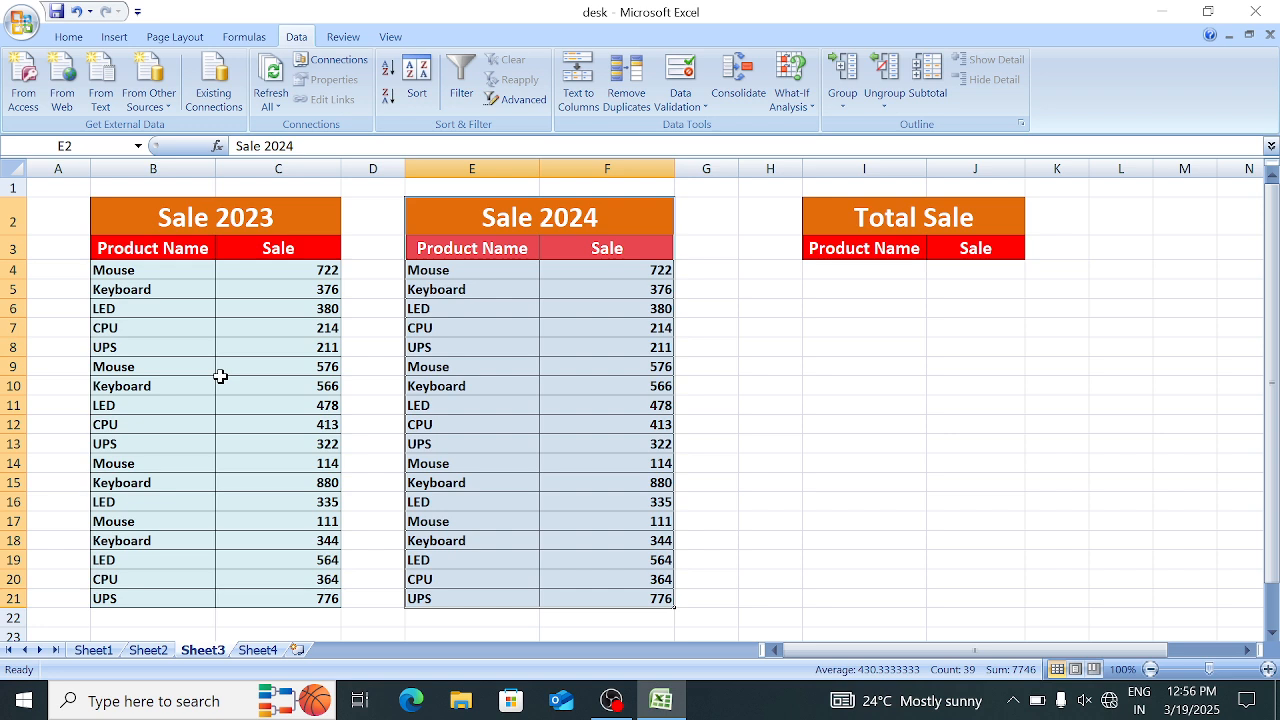
Compare the product rows of Sale 2023 and Sale 2024 with the empty Total Sale columns
{"action": "left_click", "coordinate": [175, 275]}
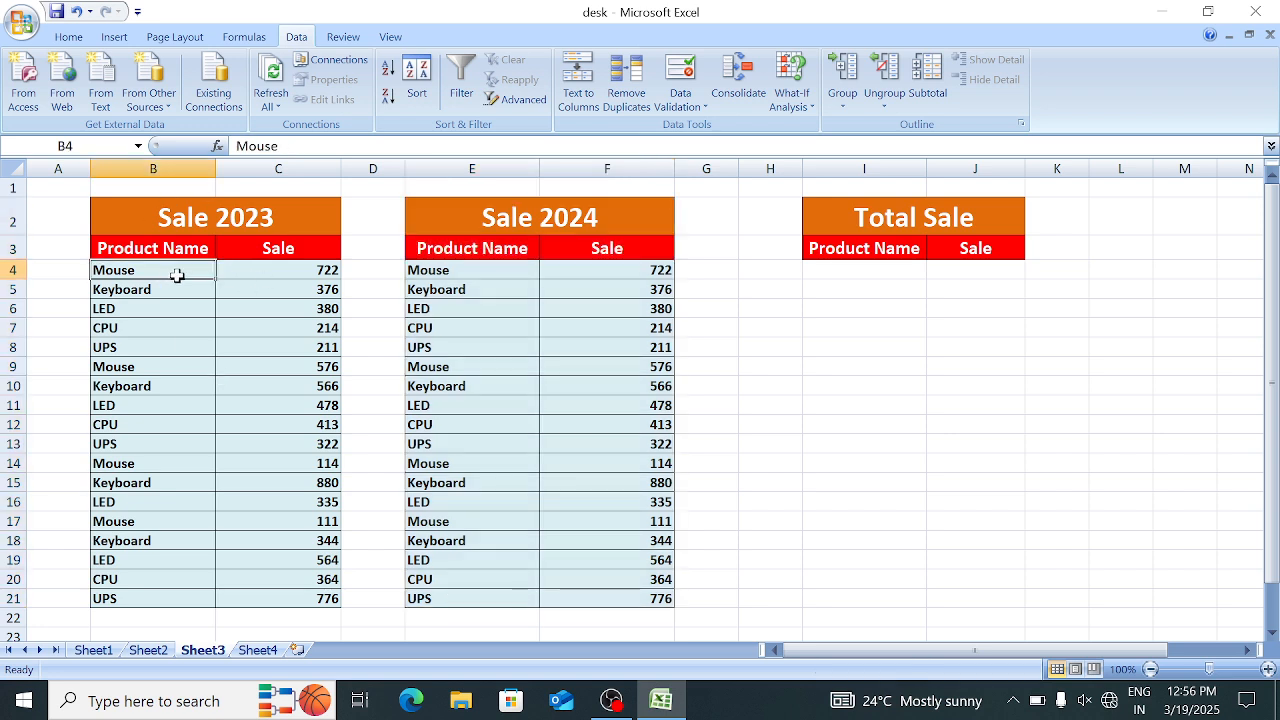
{"action": "left_click_drag", "start_coordinate": [176, 275], "coordinate": [288, 427]}
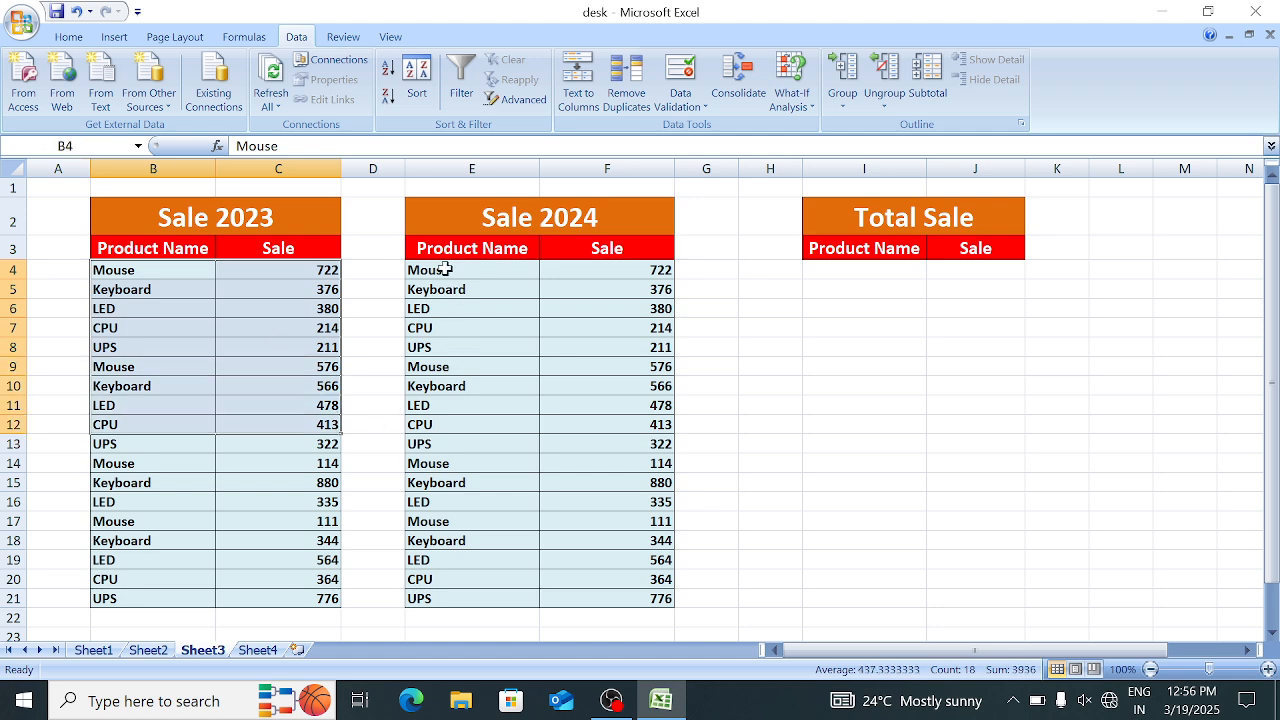
{"action": "left_click_drag", "start_coordinate": [446, 270], "coordinate": [583, 428]}
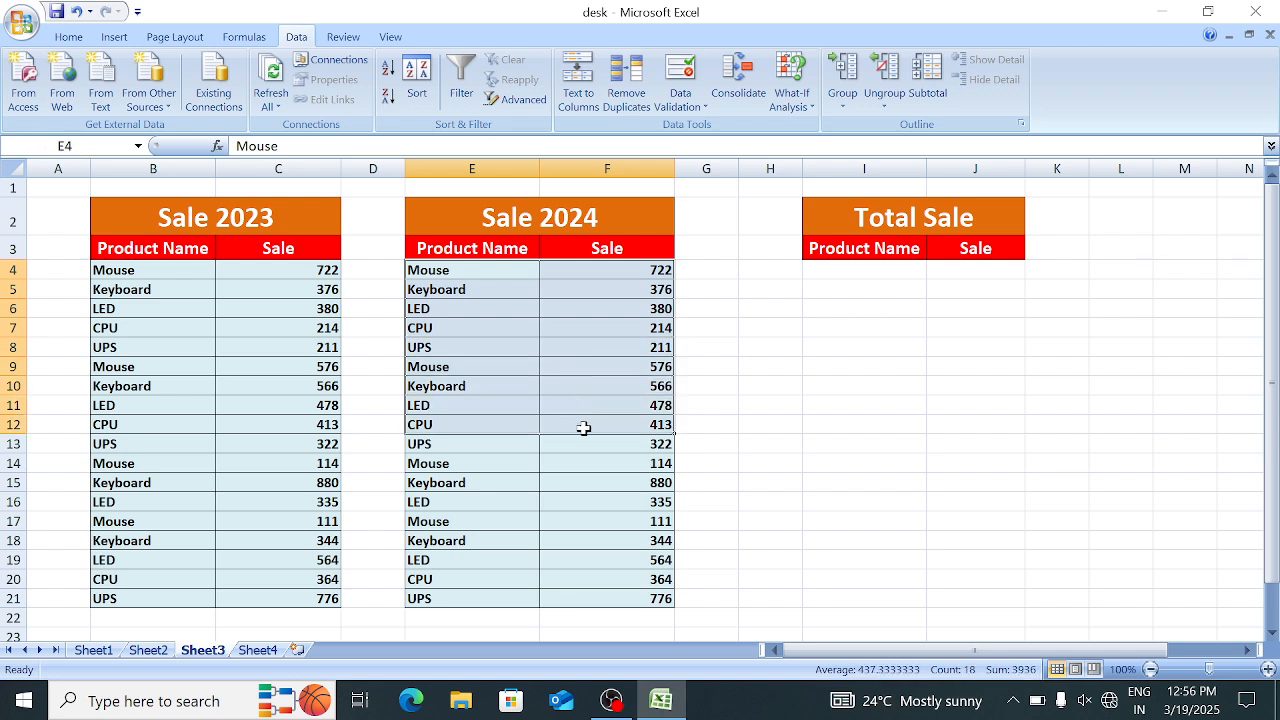
{"action": "left_click", "coordinate": [110, 275]}
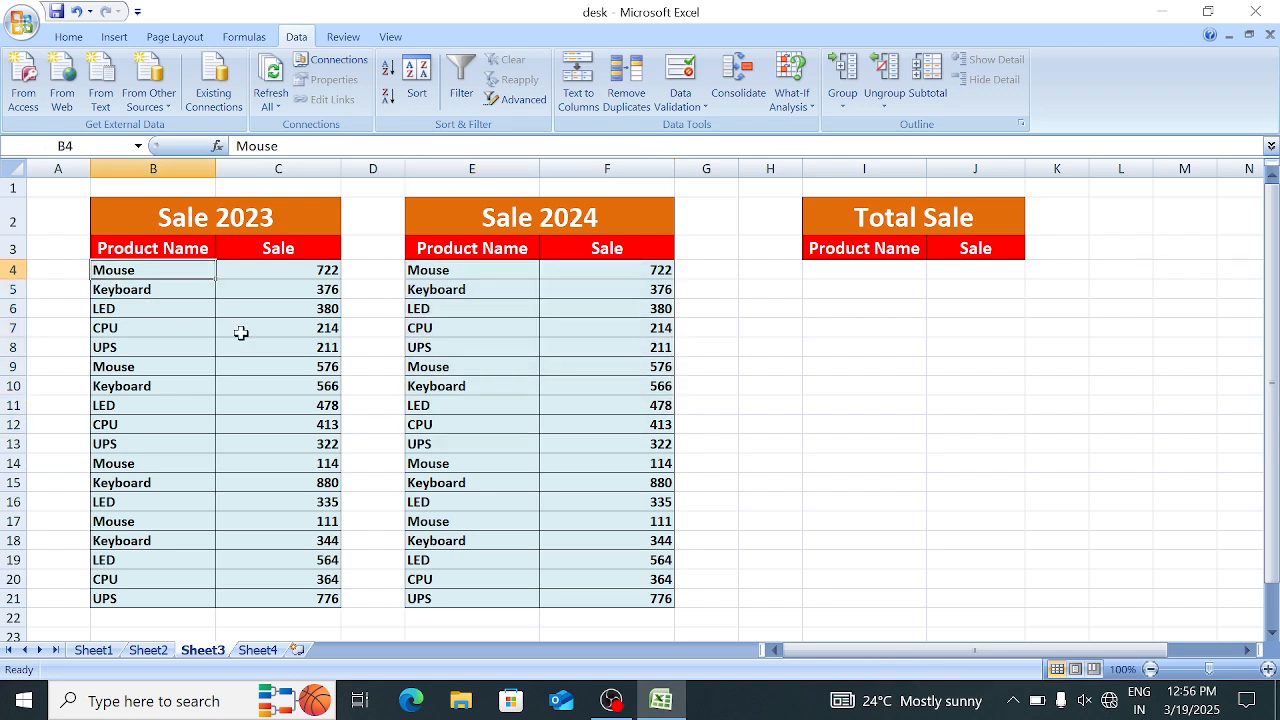
{"action": "left_click", "coordinate": [424, 276]}
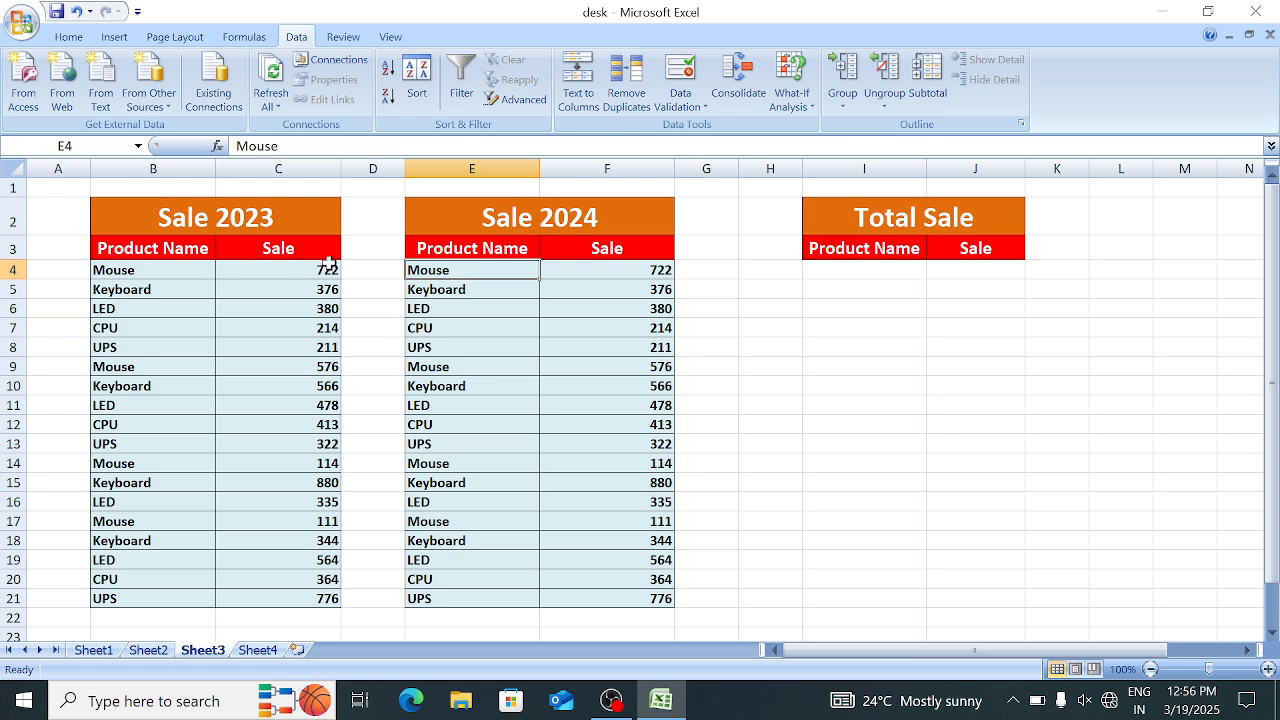
{"action": "left_click_drag", "start_coordinate": [845, 266], "coordinate": [956, 269]}
{"action": "left_click", "coordinate": [956, 269]}
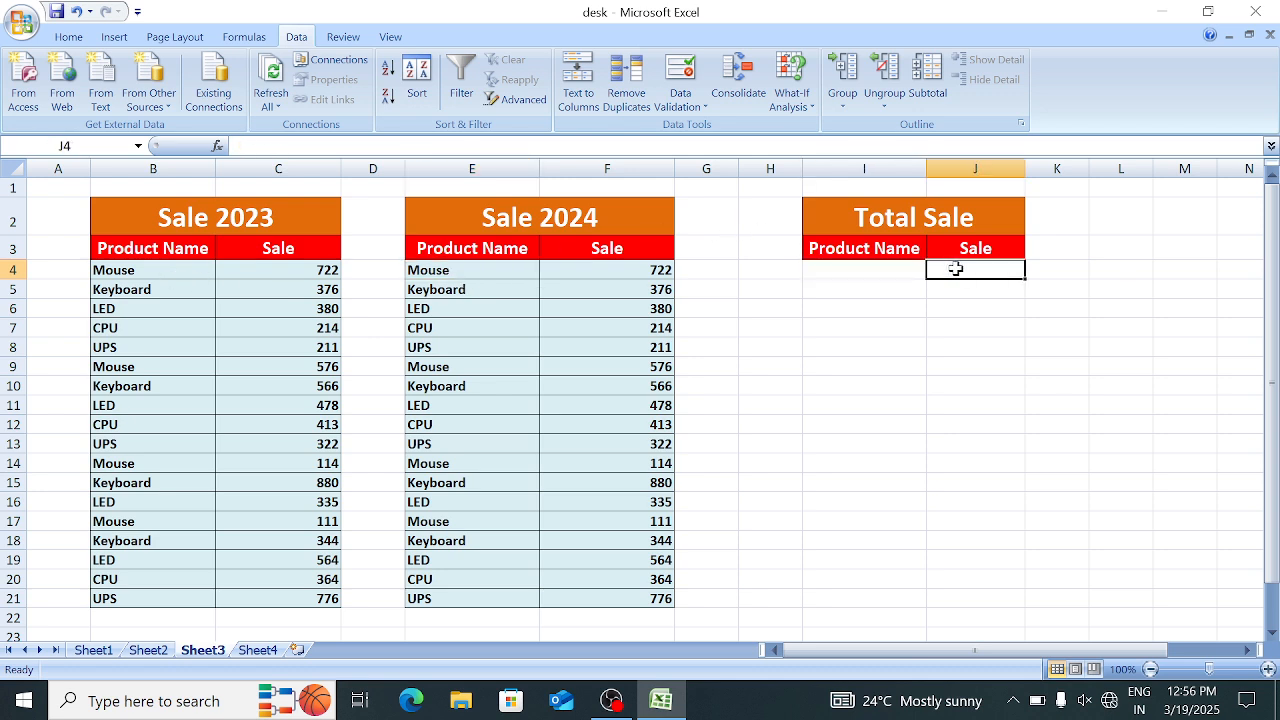
Examine the repeated Mouse entries in the Sale 2023 table and the first empty Total Sale row meant to combine them
{"action": "left_click", "coordinate": [189, 268]}
{"action": "left_click_drag", "start_coordinate": [189, 268], "coordinate": [251, 266]}
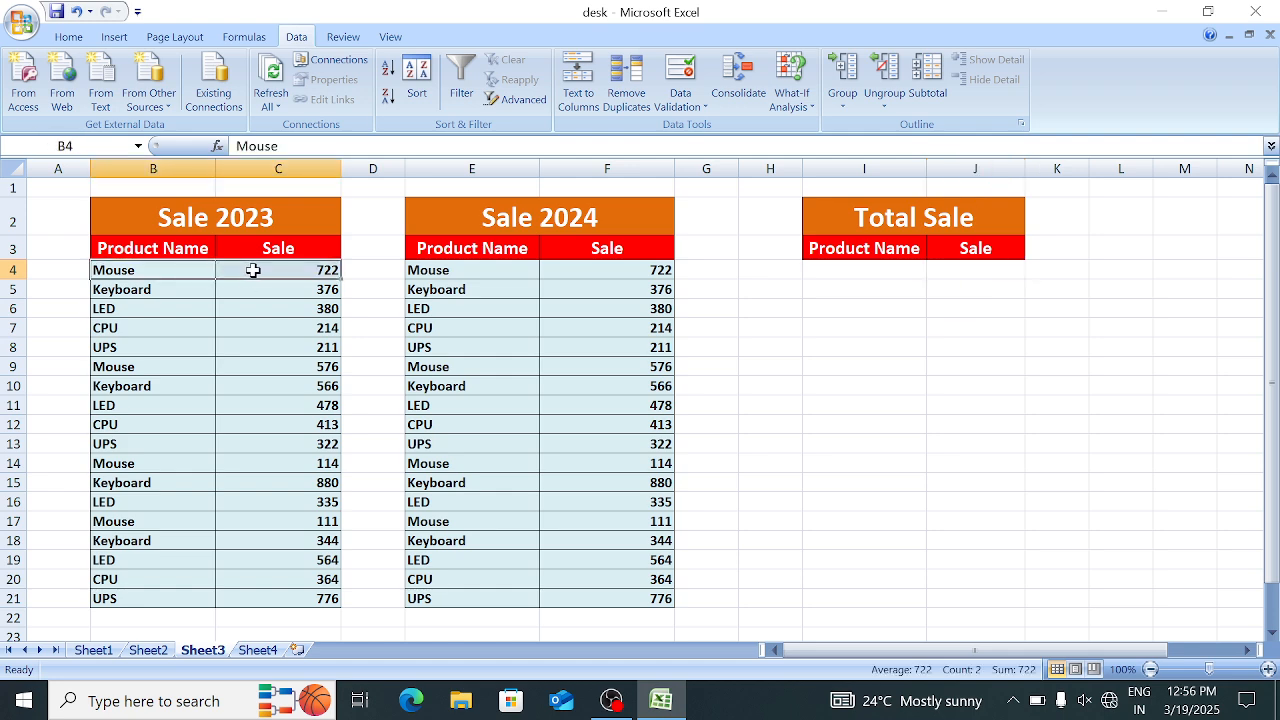
{"action": "left_click_drag", "start_coordinate": [143, 368], "coordinate": [246, 375]}
{"action": "left_click_drag", "start_coordinate": [143, 463], "coordinate": [226, 471]}
{"action": "left_click_drag", "start_coordinate": [163, 521], "coordinate": [246, 536]}
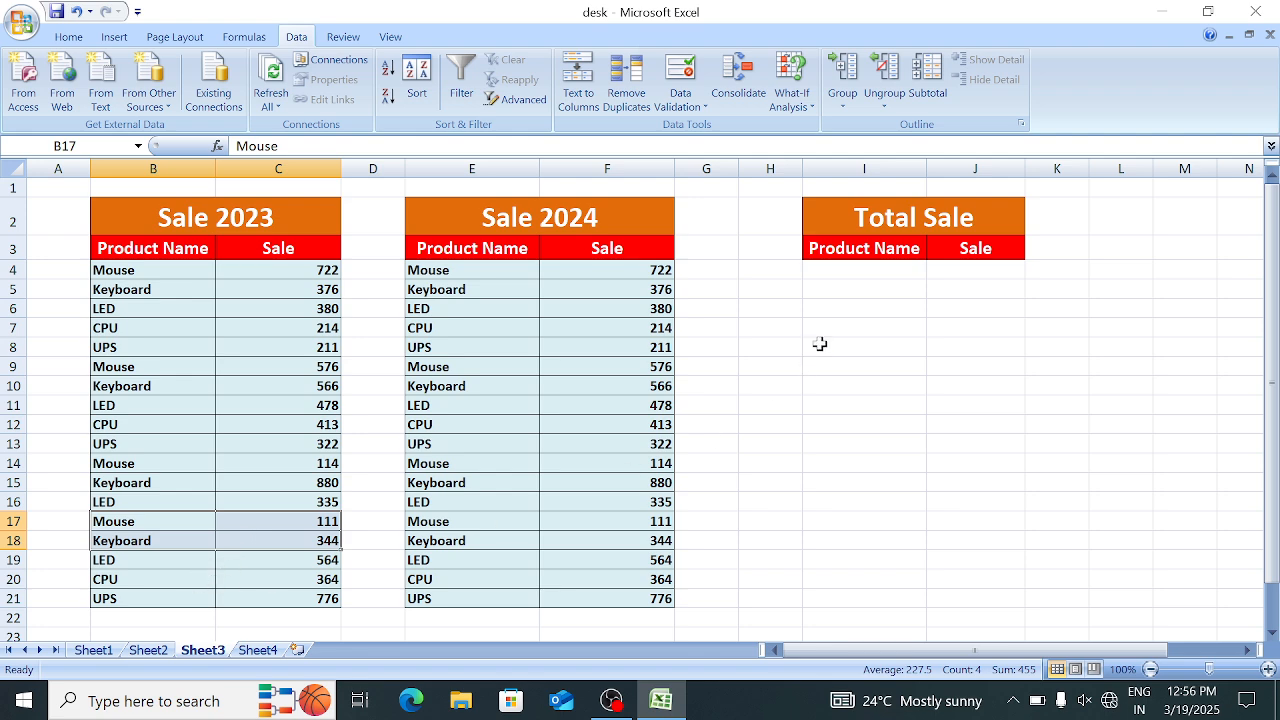
{"action": "left_click", "coordinate": [852, 268]}
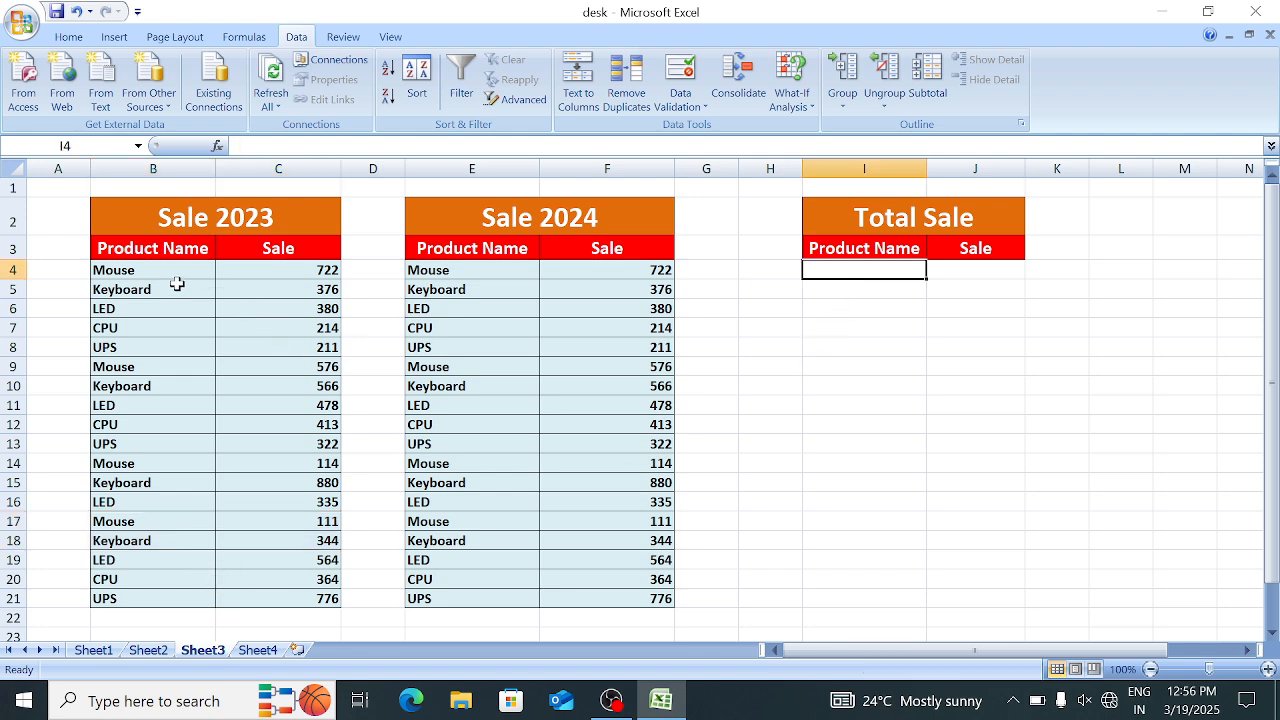
{"action": "left_click_drag", "start_coordinate": [174, 289], "coordinate": [300, 463]}
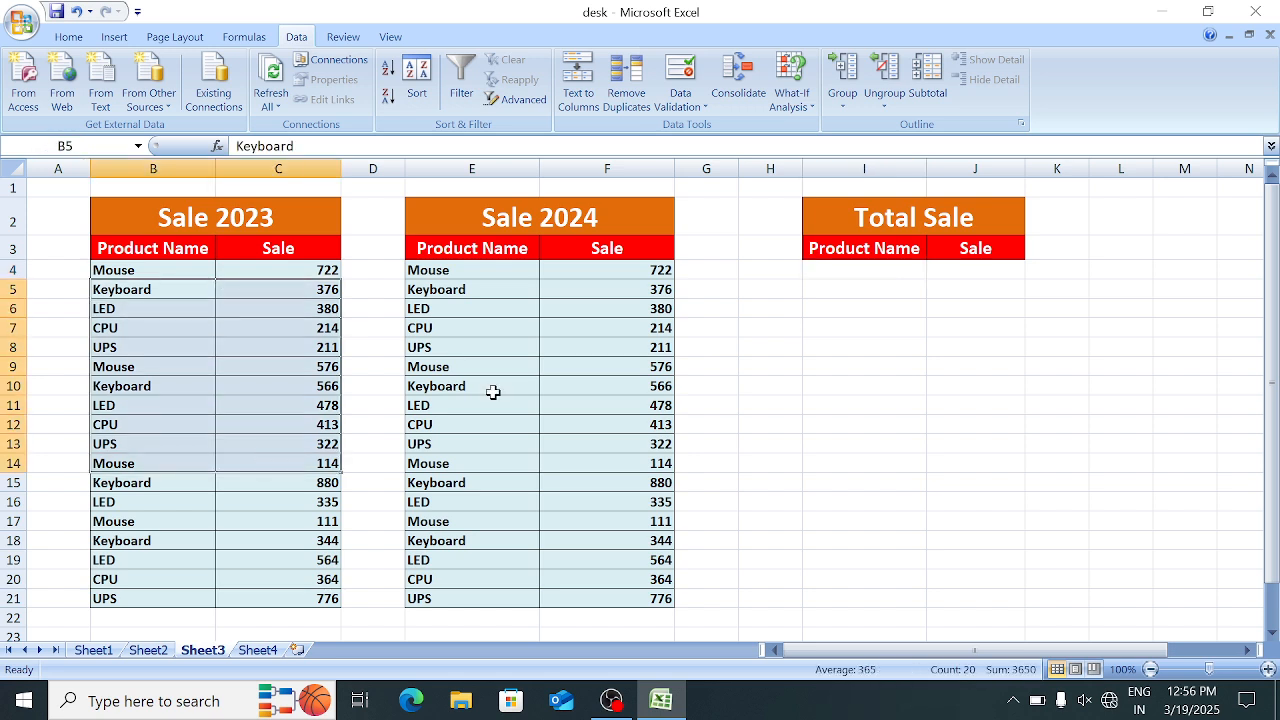
{"action": "left_click", "coordinate": [877, 288]}
{"action": "left_click", "coordinate": [850, 268]}
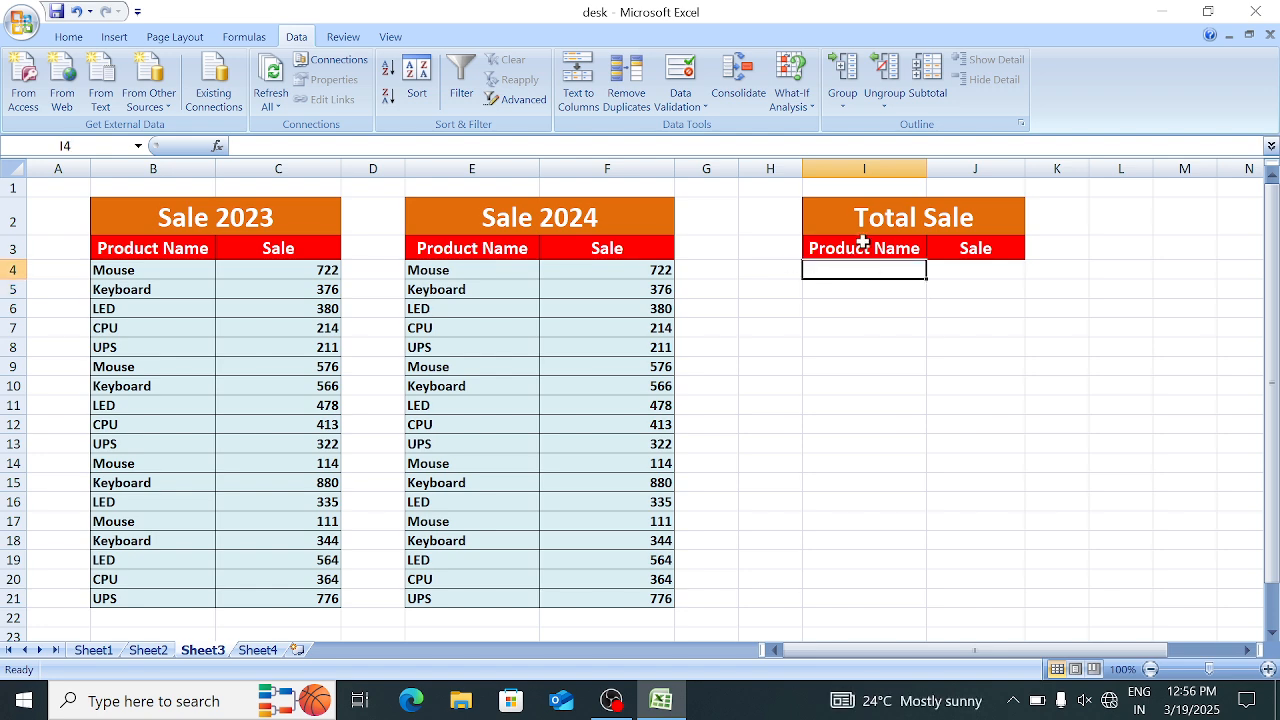
Delete the Consolidate references Sheet3!$E$4:$F$21 and Sheet3!$B$4:$C$21, and close the dialog
{"action": "left_click", "coordinate": [740, 70]}
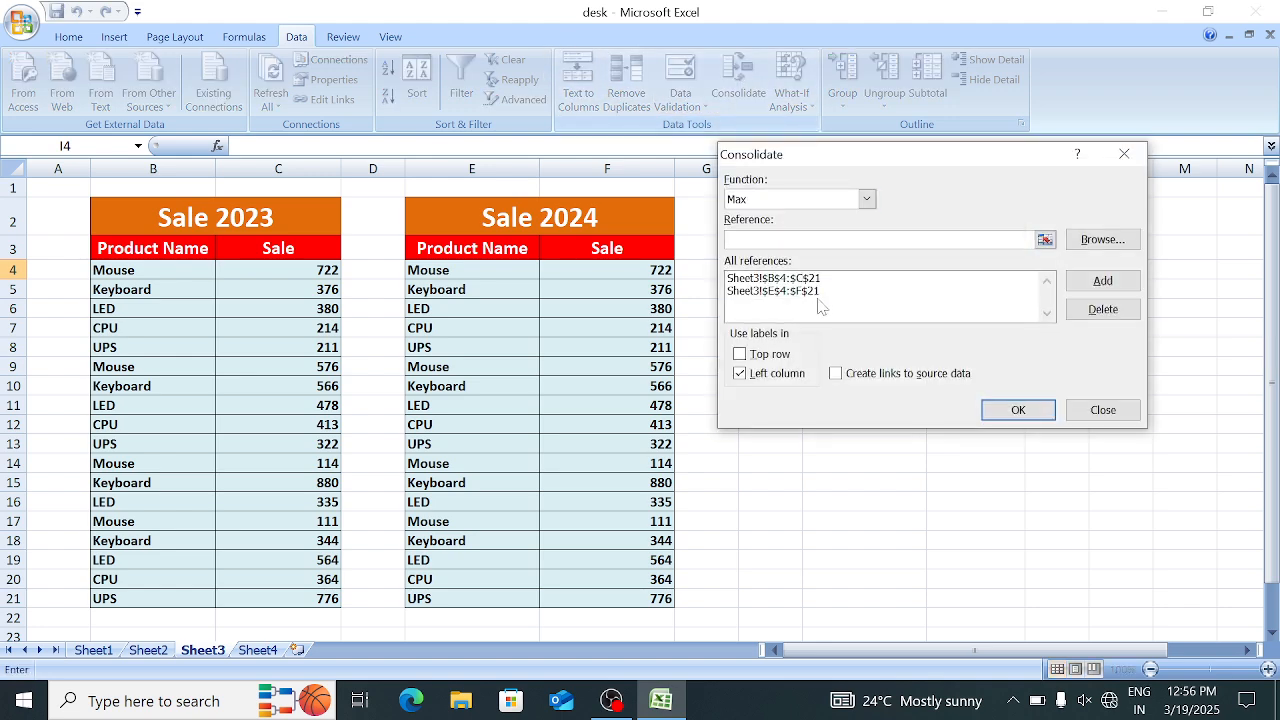
{"action": "left_click", "coordinate": [833, 291]}
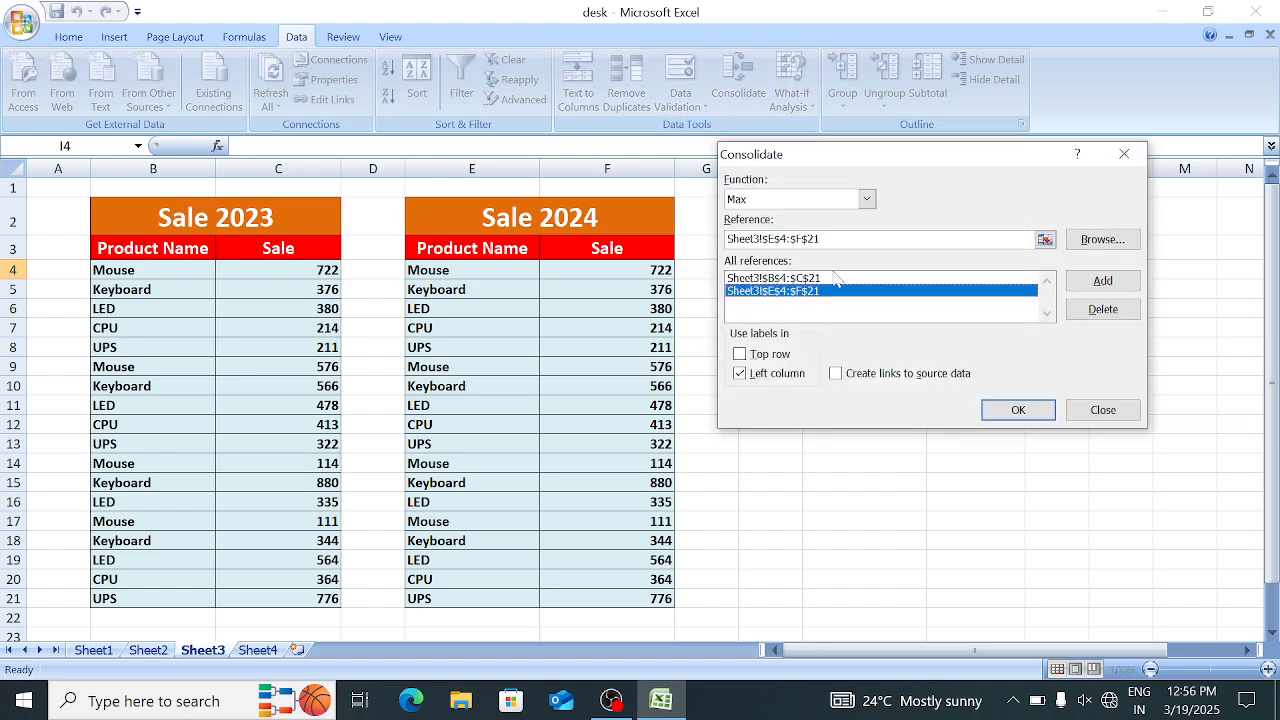
{"action": "left_click", "coordinate": [1100, 309]}
{"action": "left_click", "coordinate": [882, 281]}
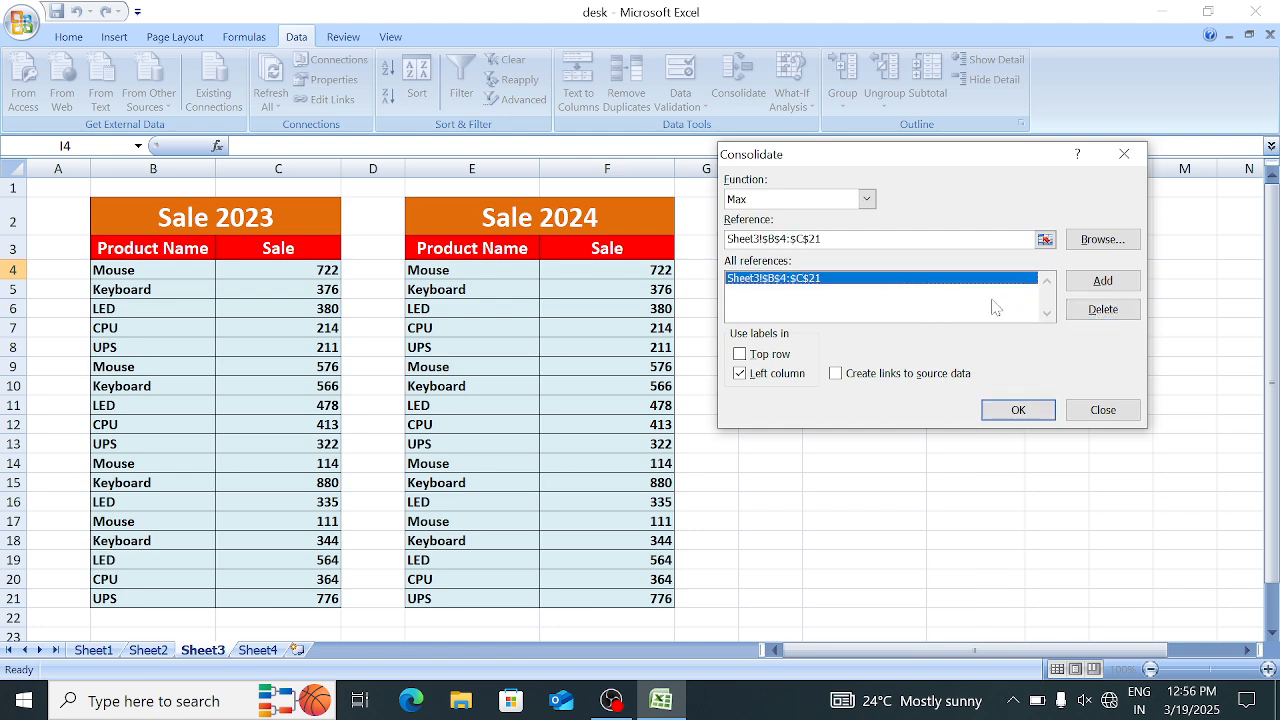
{"action": "left_click", "coordinate": [1098, 312]}
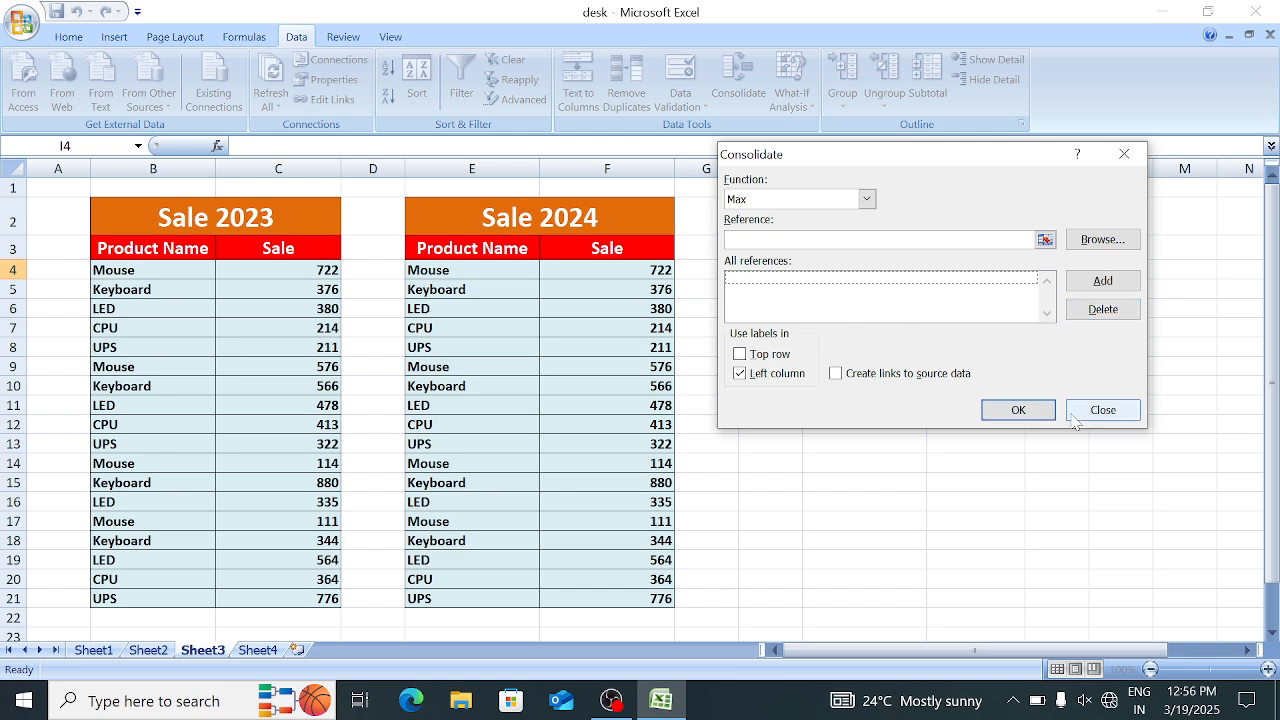
{"action": "left_click", "coordinate": [1103, 410]}
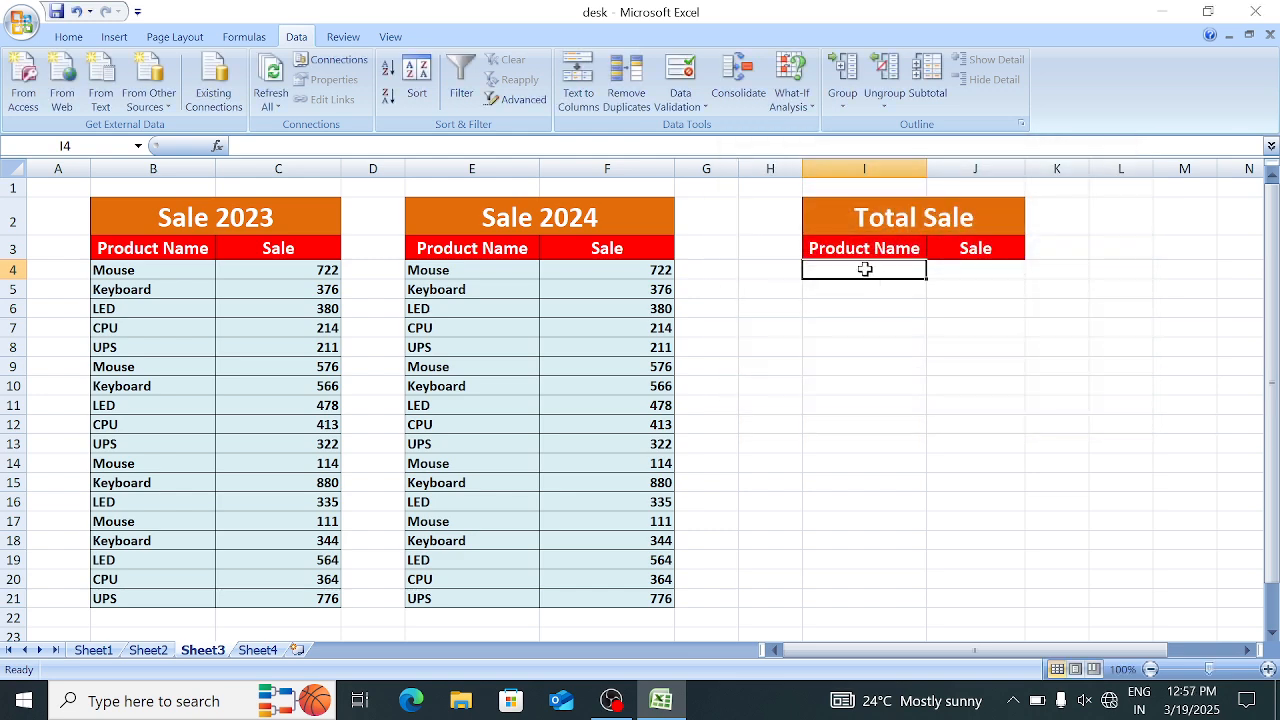
{"action": "left_click", "coordinate": [740, 80]}
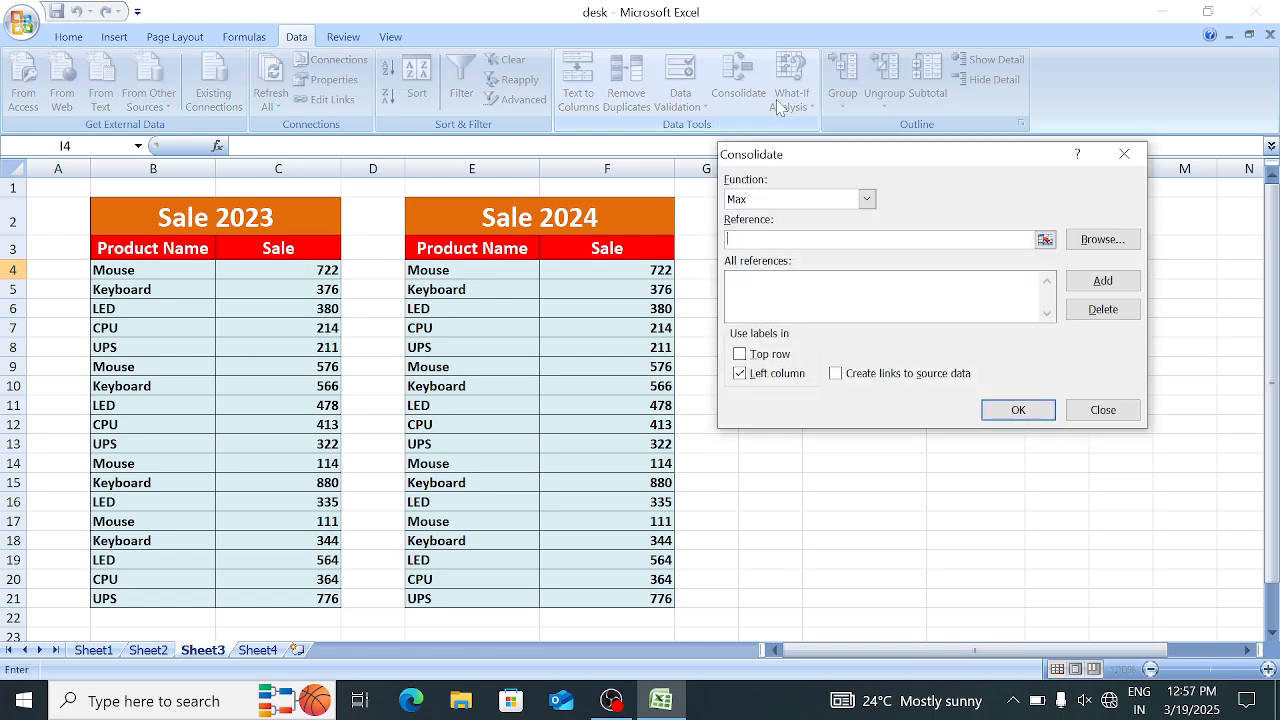
{"action": "left_click", "coordinate": [1124, 154]}
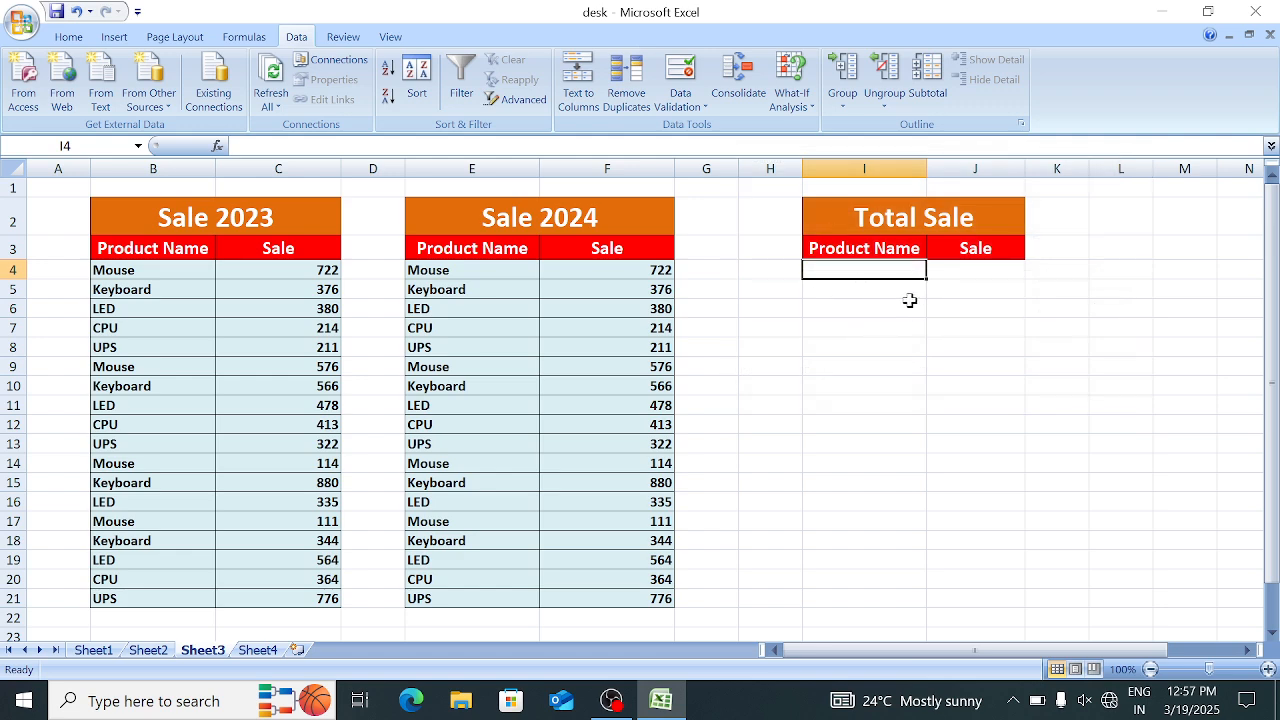
{"action": "key", "text": "a"}
{"action": "key", "text": "m"}
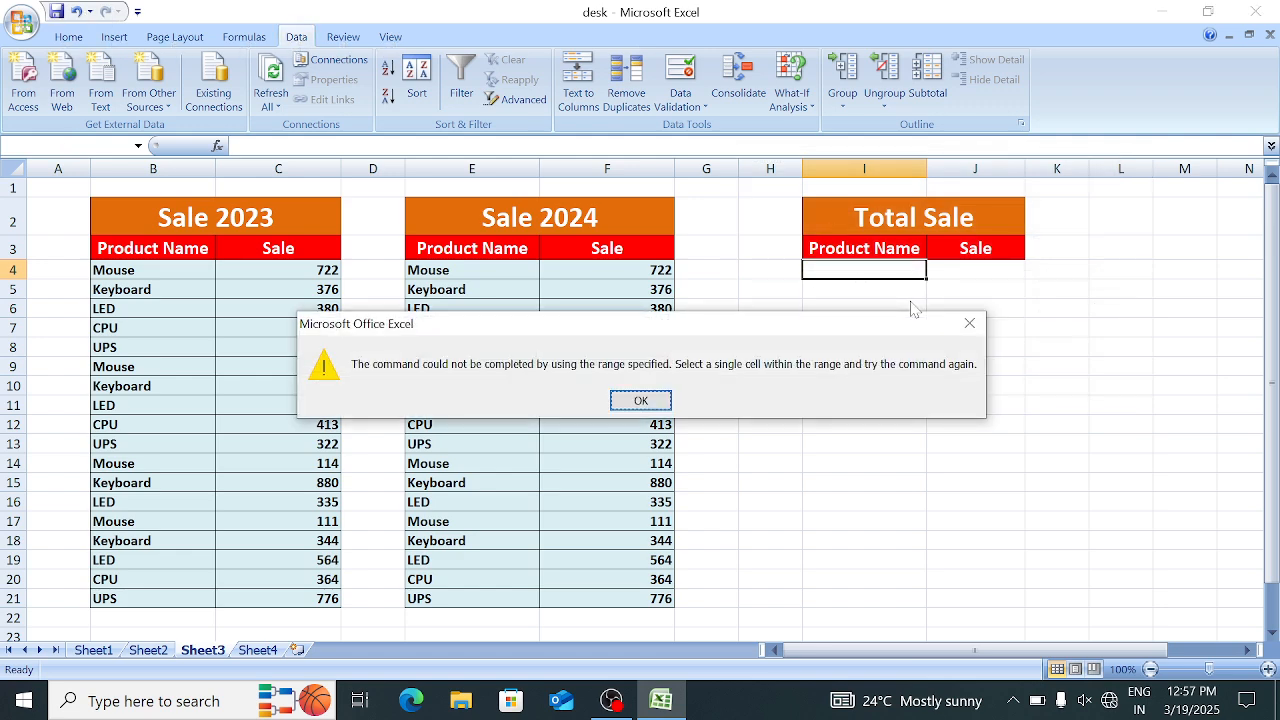
{"action": "key", "text": "Return"}
{"action": "left_click", "coordinate": [909, 304]}
{"action": "key", "text": "alt"}
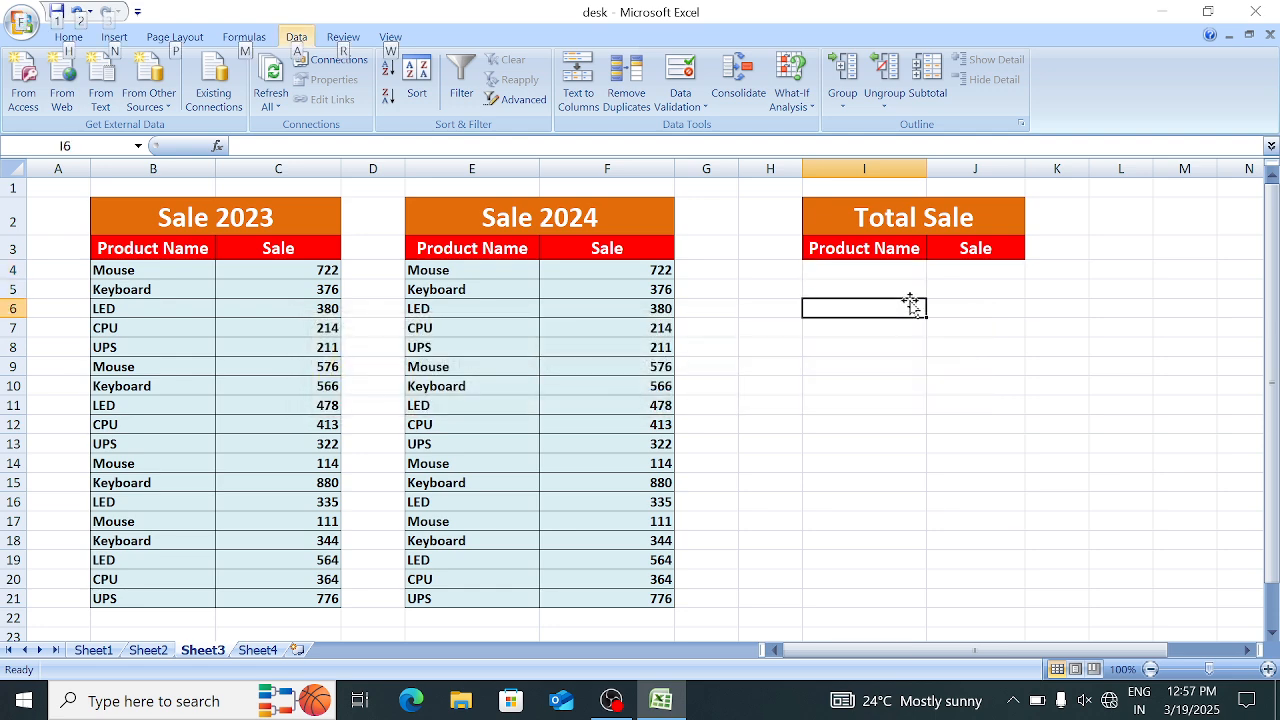
{"action": "key", "text": "a"}
{"action": "key", "text": "m"}
{"action": "key", "text": "Return"}
{"action": "key", "text": "Up"}
{"action": "key", "text": "Up"}
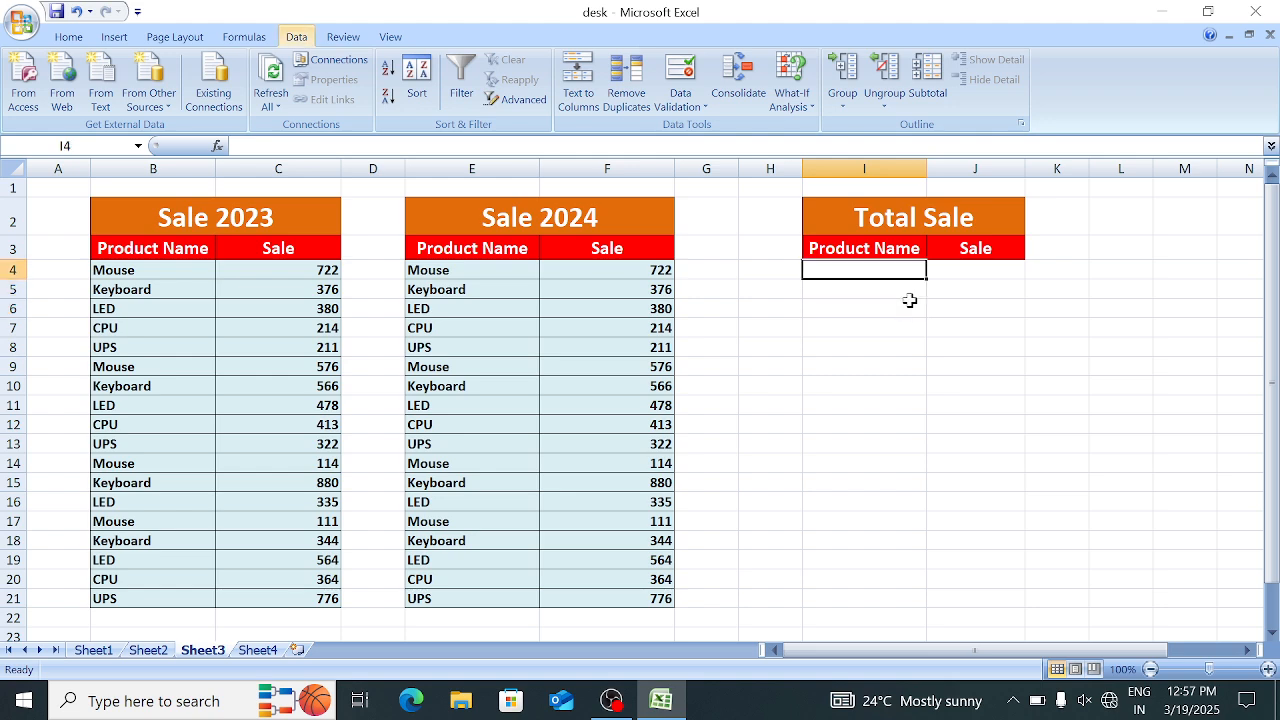
{"action": "key", "text": "alt"}
{"action": "key", "text": "a"}
{"action": "key", "text": "m"}
{"action": "key", "text": "Return"}
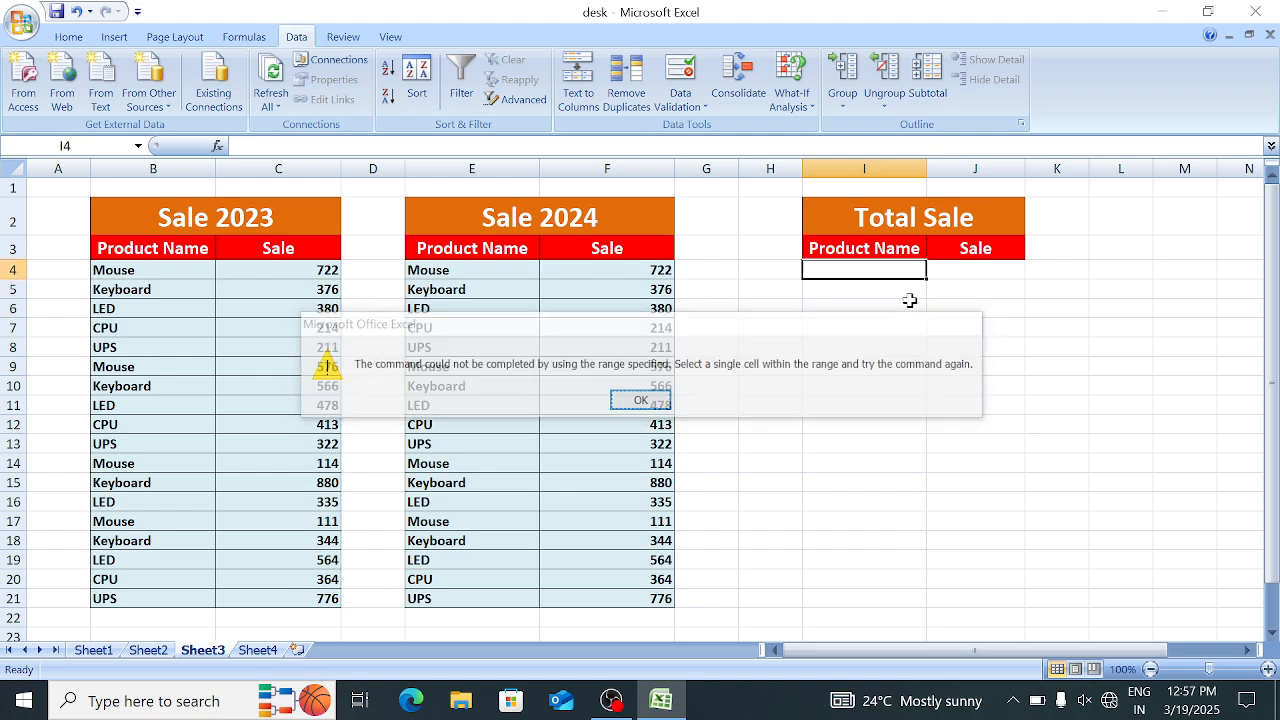
{"action": "key", "text": "shift+Right"}
{"action": "key", "text": "alt"}
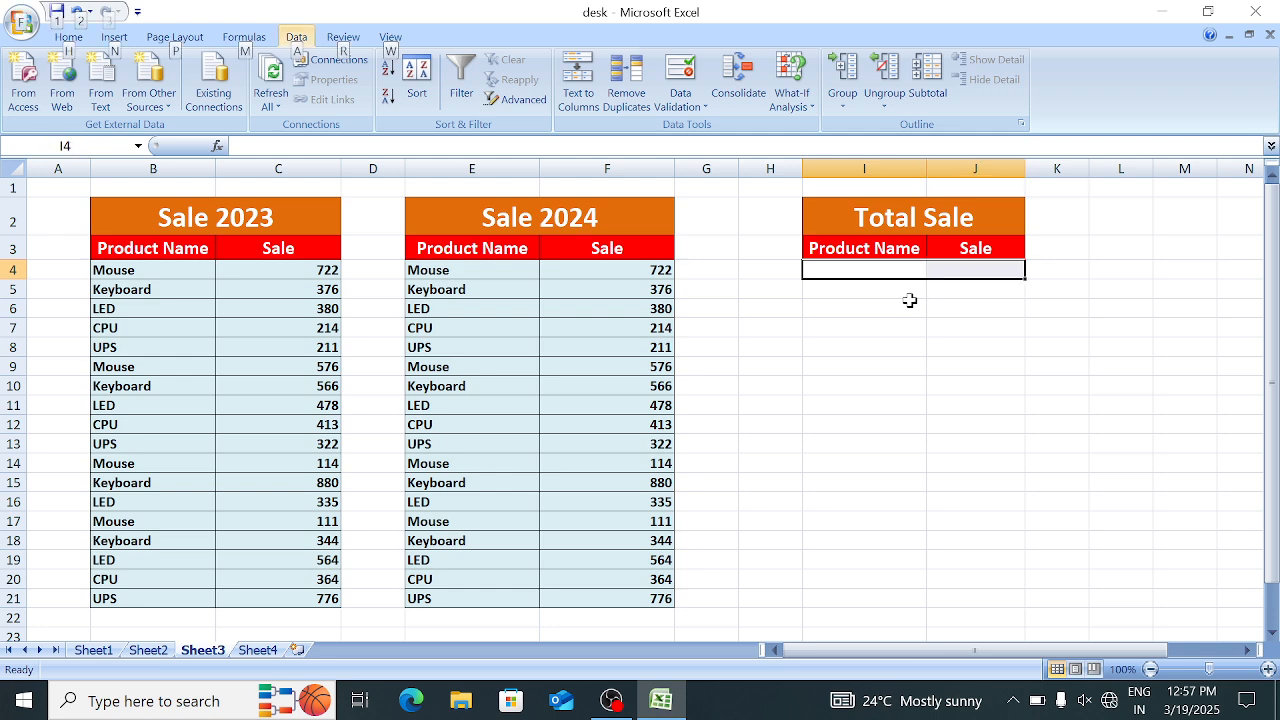
{"action": "key", "text": "a"}
{"action": "key", "text": "m"}
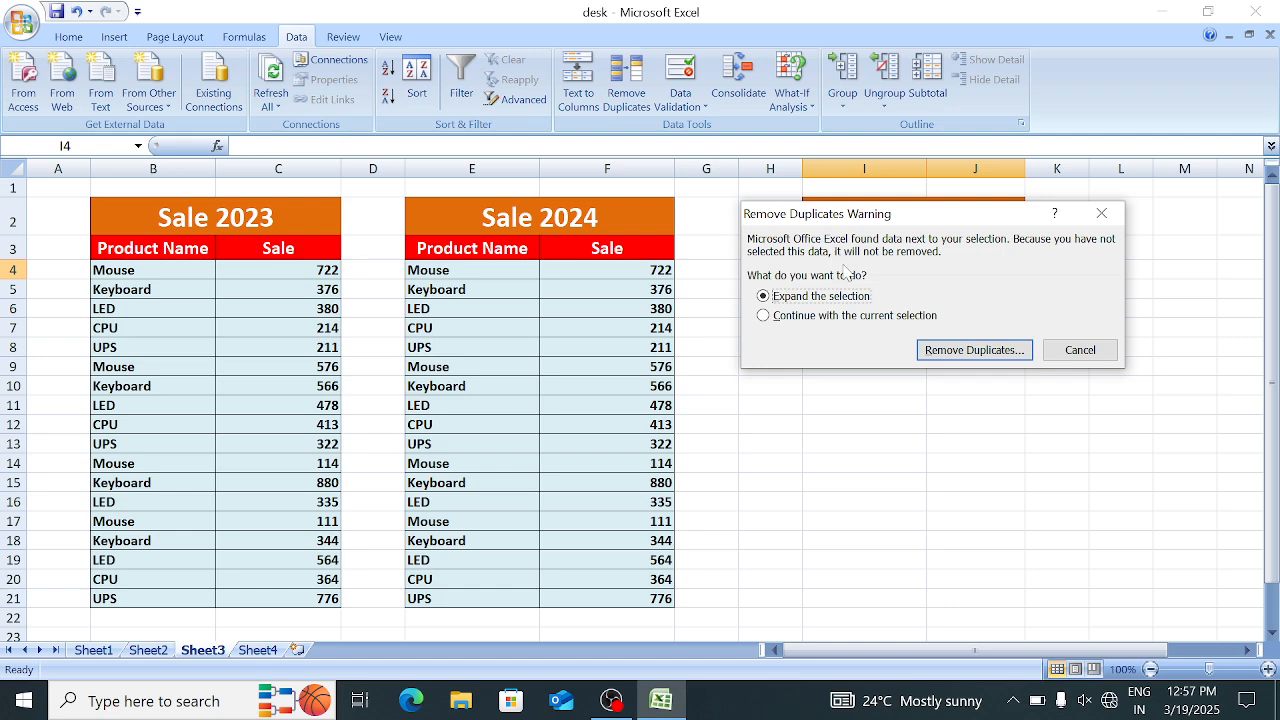
{"action": "key", "text": "Escape"}
Start a Consolidate from cell I4, the first empty Total Sale row, and set its function to Sum
{"action": "left_click", "coordinate": [864, 306]}
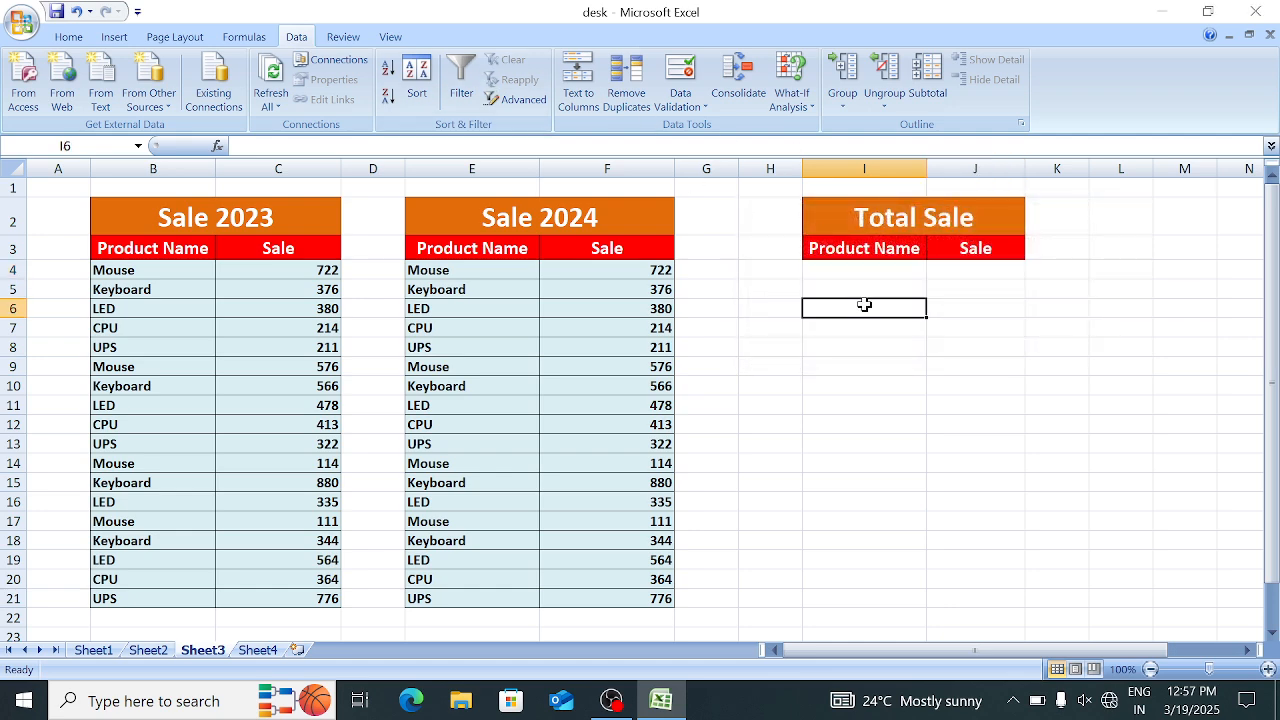
{"action": "left_click", "coordinate": [854, 284]}
{"action": "left_click", "coordinate": [845, 274]}
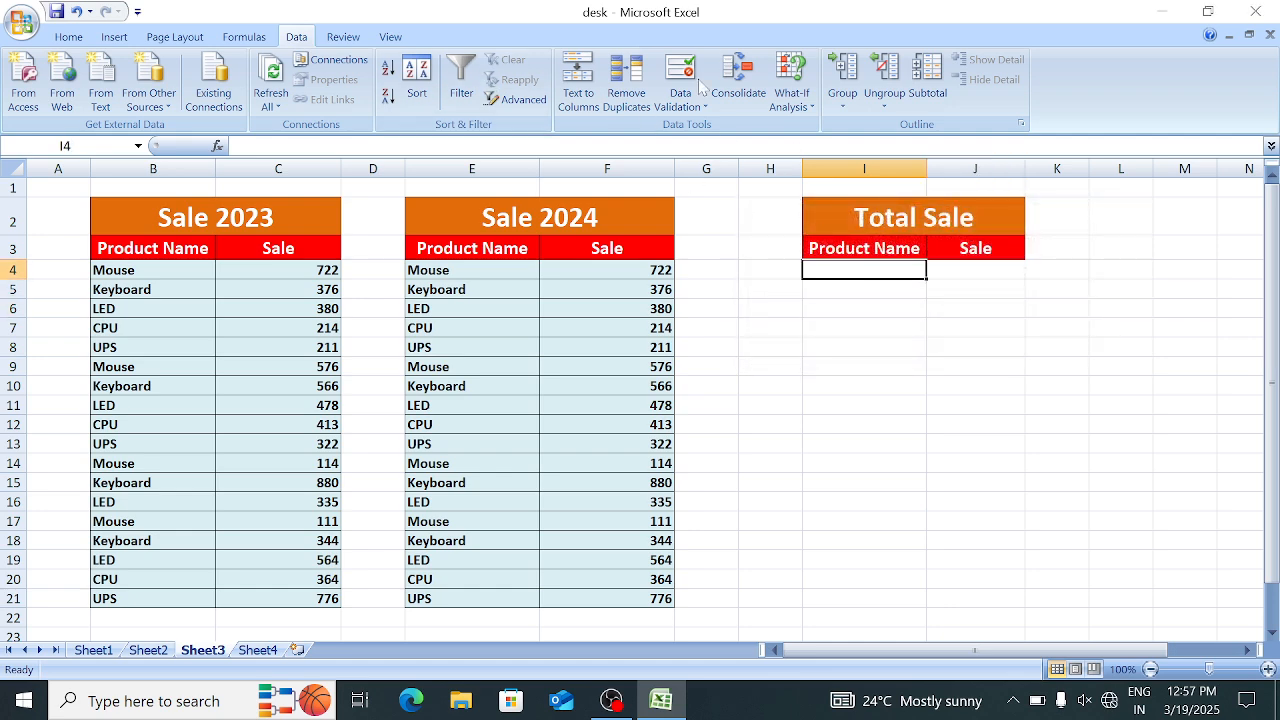
{"action": "left_click", "coordinate": [738, 82]}
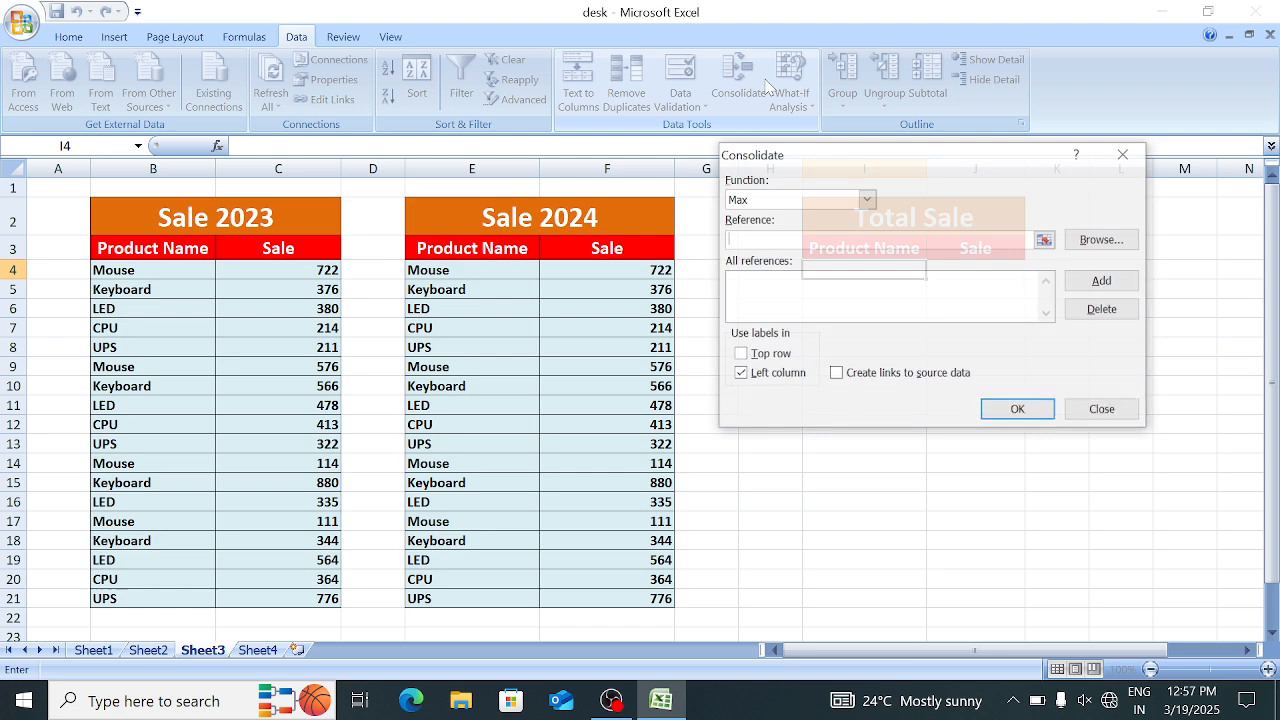
{"action": "left_click", "coordinate": [784, 203]}
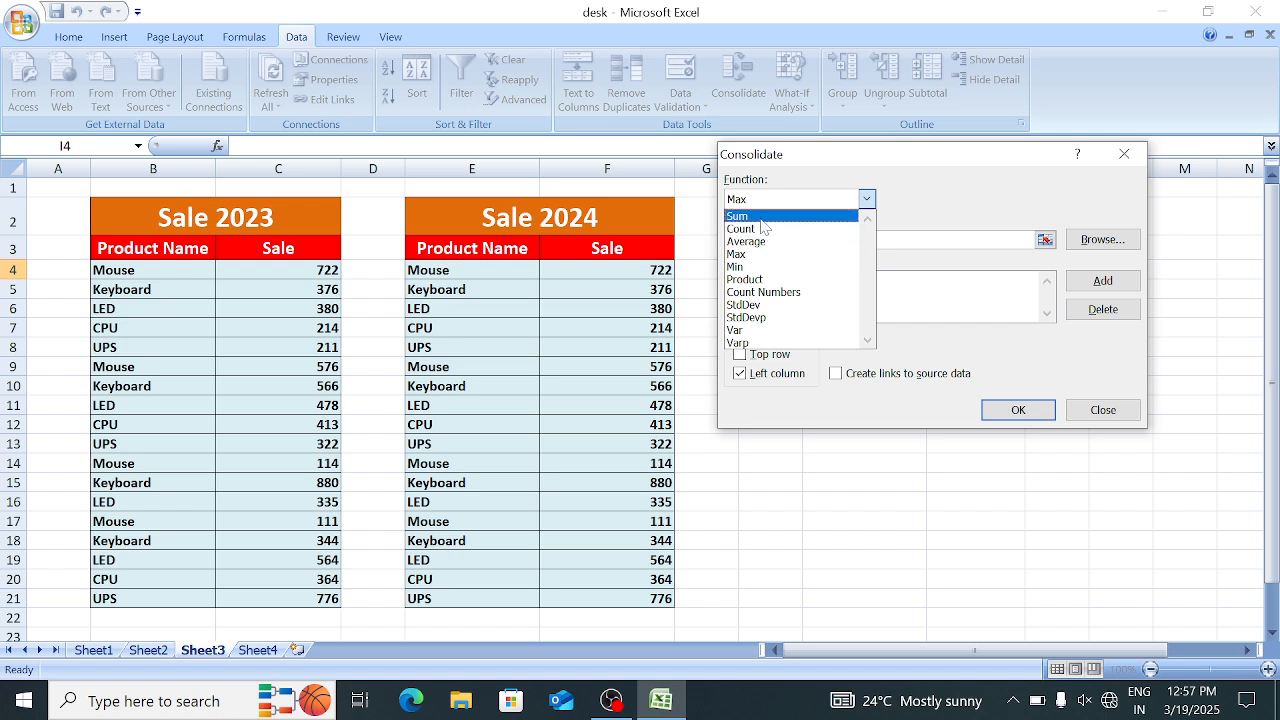
{"action": "left_click", "coordinate": [760, 217]}
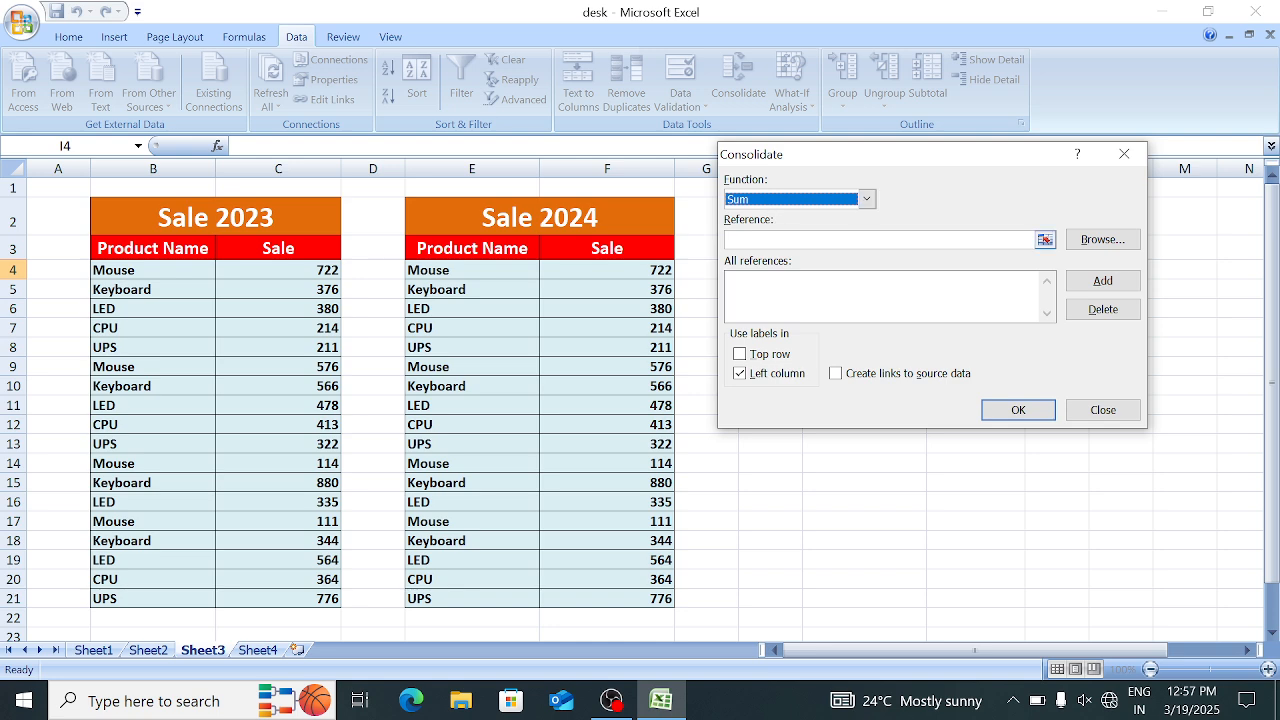
Add the Sale 2023 data range $B$4:$C$21 to the Consolidate references
{"action": "left_click", "coordinate": [786, 240]}
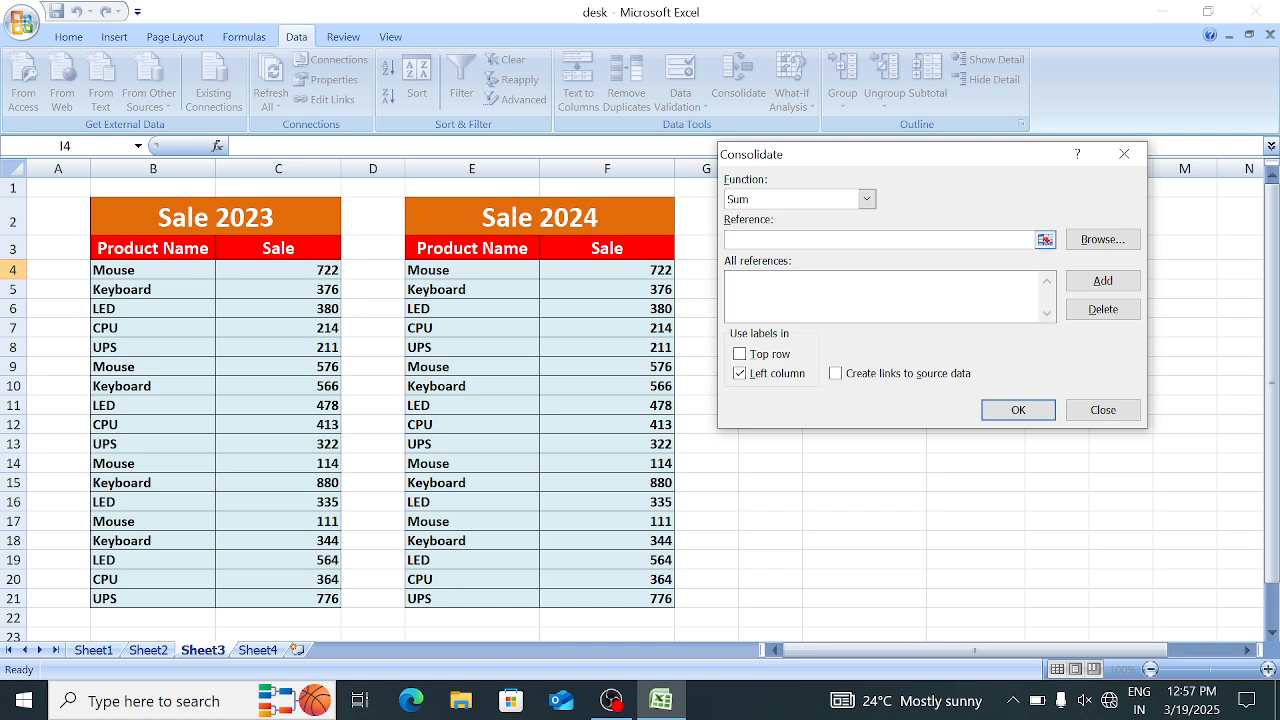
{"action": "left_click", "coordinate": [119, 253]}
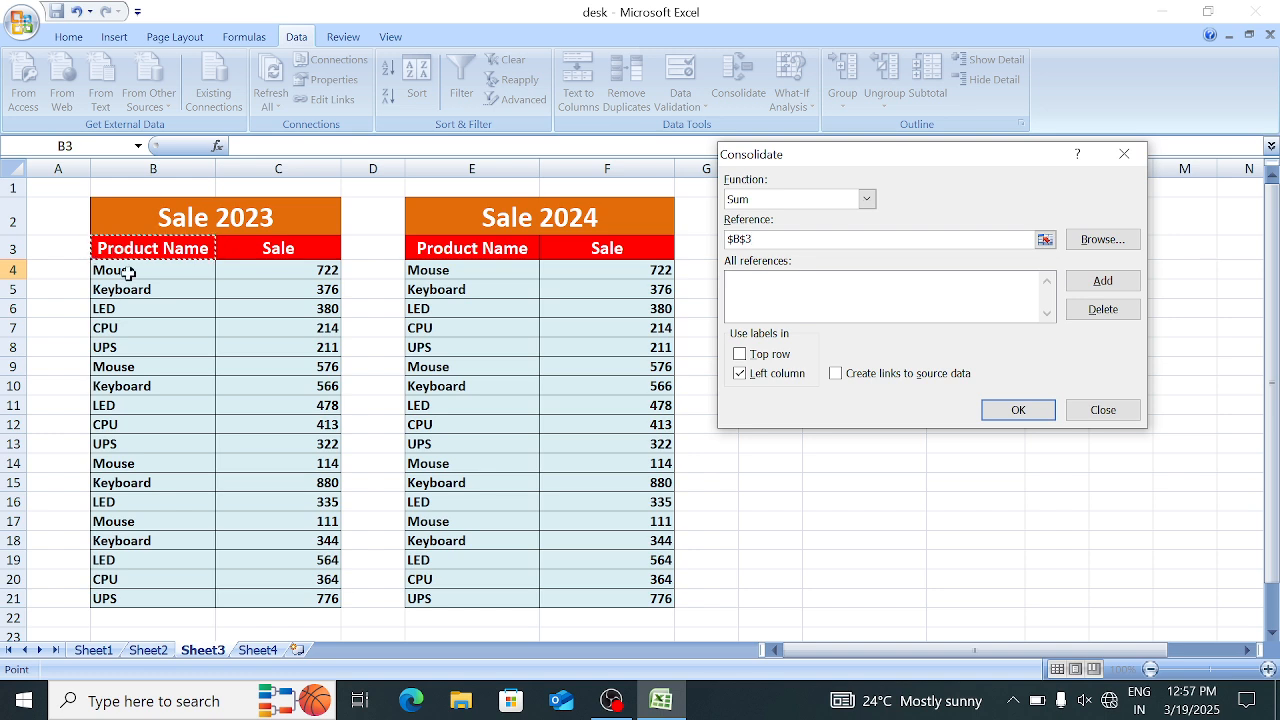
{"action": "left_click_drag", "start_coordinate": [128, 273], "coordinate": [281, 592]}
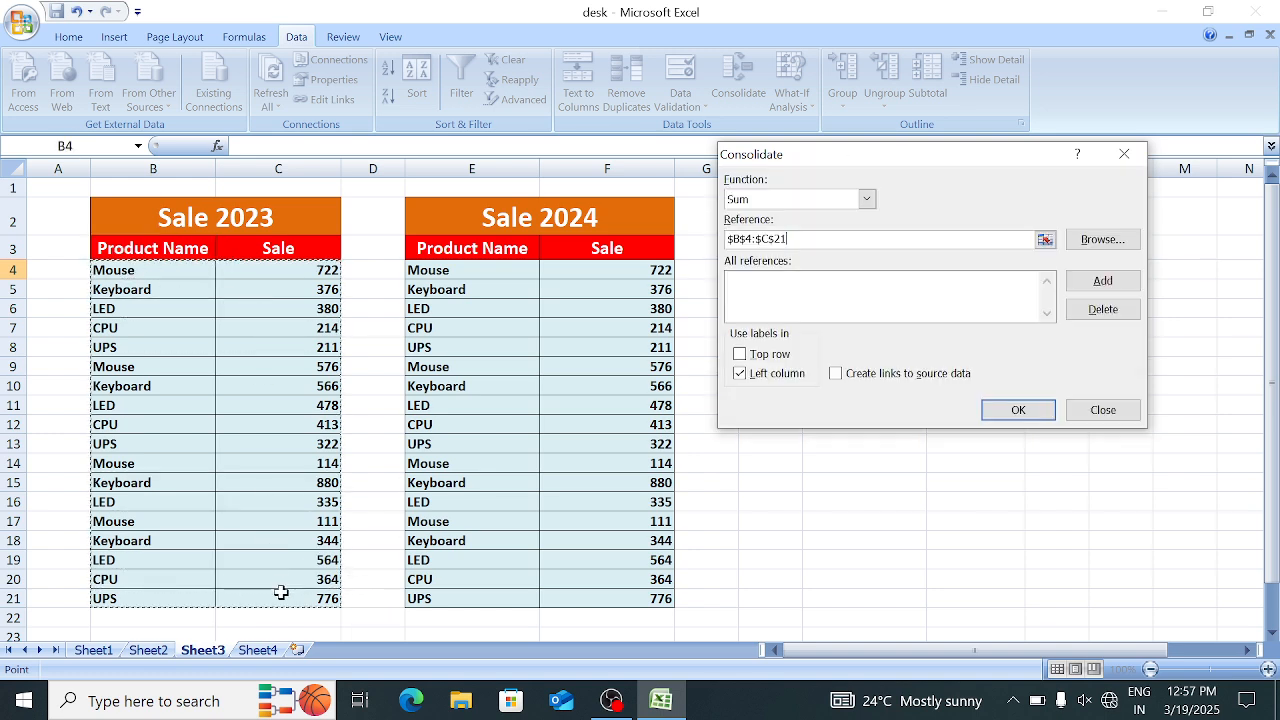
{"action": "left_click", "coordinate": [1095, 283]}
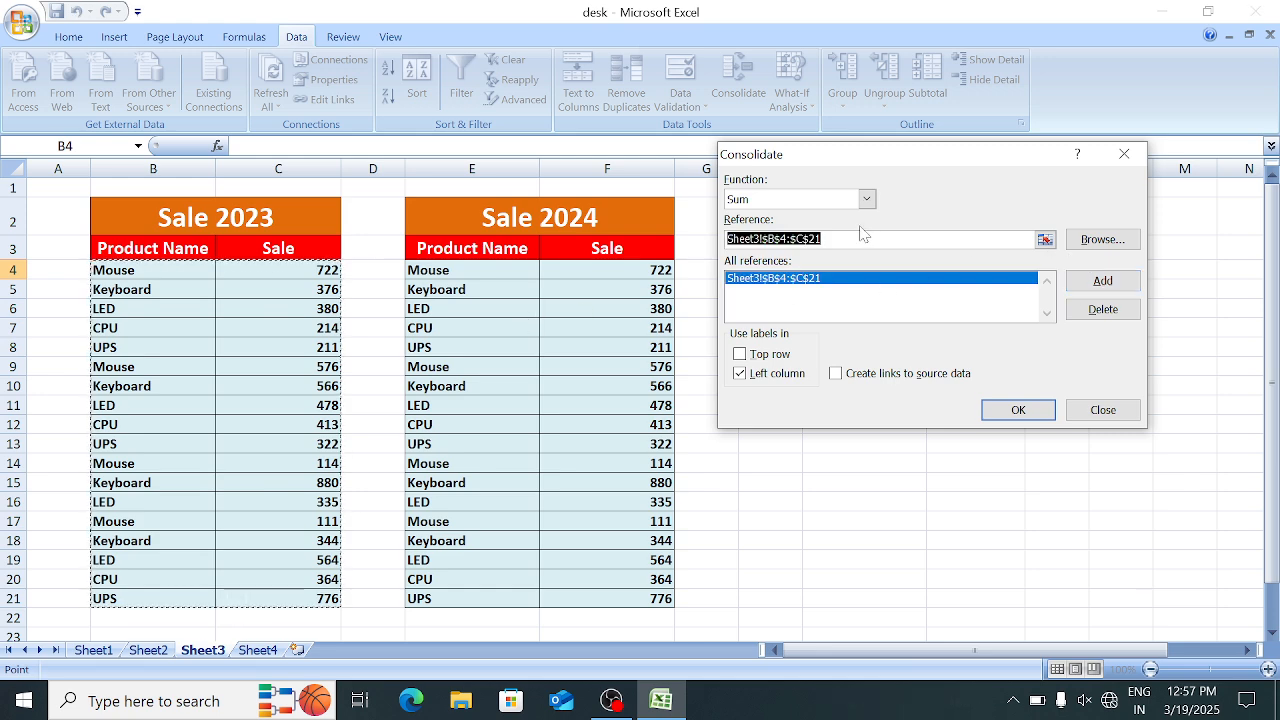
Clear the reference entry and add the Sale 2024 data range $E$4:$F$21 to the Consolidate references
{"action": "left_click", "coordinate": [1044, 239]}
{"action": "key", "text": "BackSpace"}
{"action": "key", "text": "BackSpace"}
{"action": "key", "text": "BackSpace"}
{"action": "key", "text": "BackSpace"}
{"action": "key", "text": "BackSpace"}
{"action": "key", "text": "BackSpace"}
{"action": "key", "text": "BackSpace"}
{"action": "key", "text": "BackSpace"}
{"action": "key", "text": "BackSpace"}
{"action": "key", "text": "BackSpace"}
{"action": "key", "text": "BackSpace"}
{"action": "key", "text": "BackSpace"}
{"action": "key", "text": "BackSpace"}
{"action": "key", "text": "BackSpace"}
{"action": "key", "text": "BackSpace"}
{"action": "key", "text": "BackSpace"}
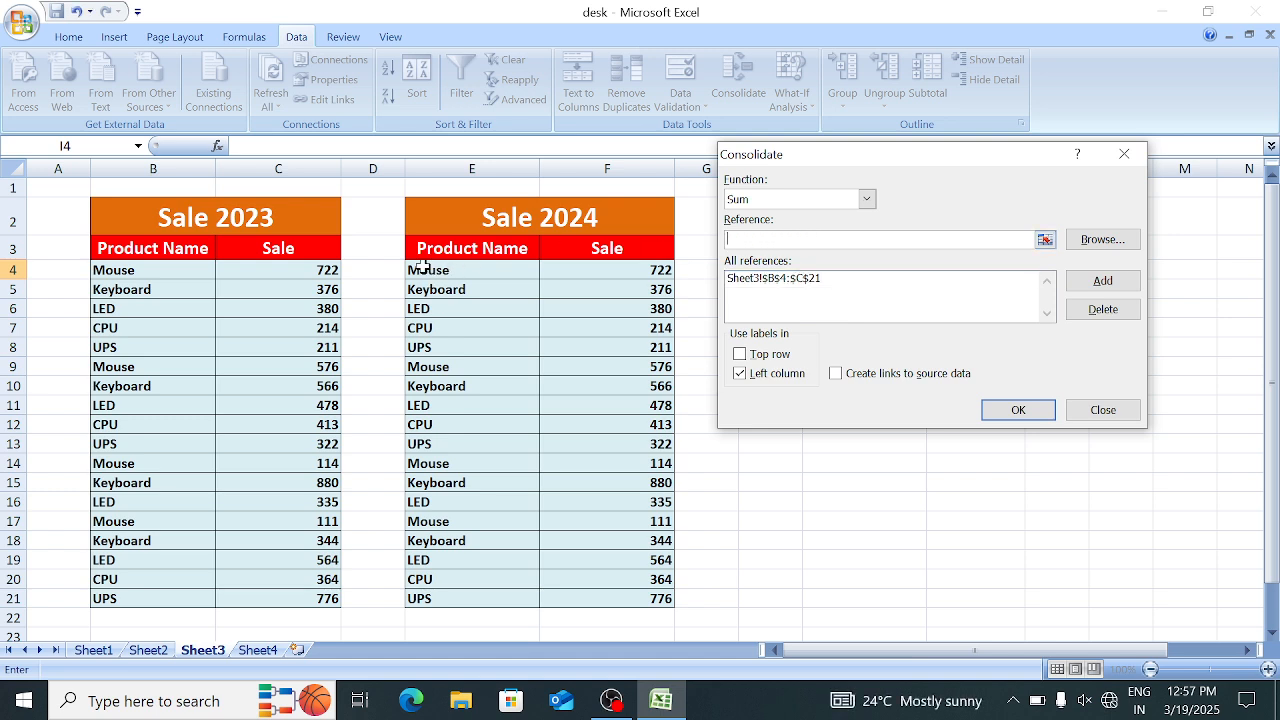
{"action": "left_click_drag", "start_coordinate": [422, 270], "coordinate": [663, 601]}
{"action": "left_click", "coordinate": [1103, 280]}
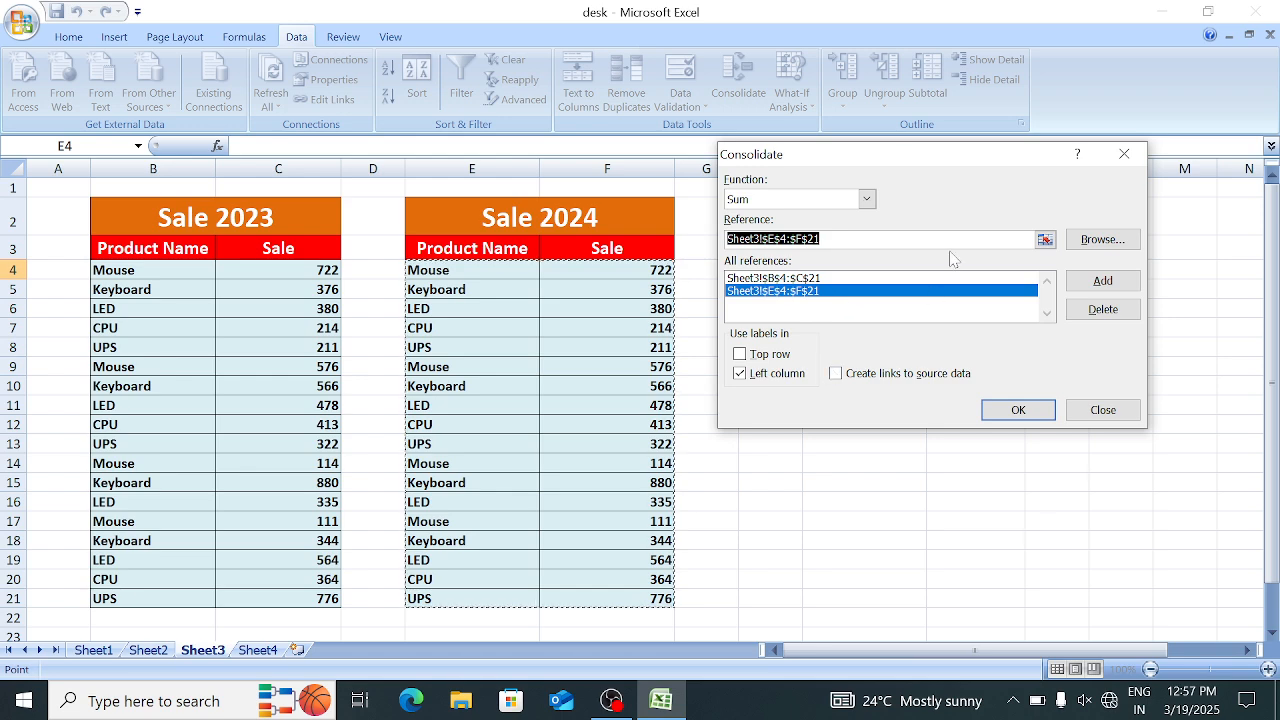
Consolidate both ranges into the Total Sale table and check its Mouse and Keyboard rows
{"action": "left_click_drag", "start_coordinate": [953, 164], "coordinate": [546, 192]}
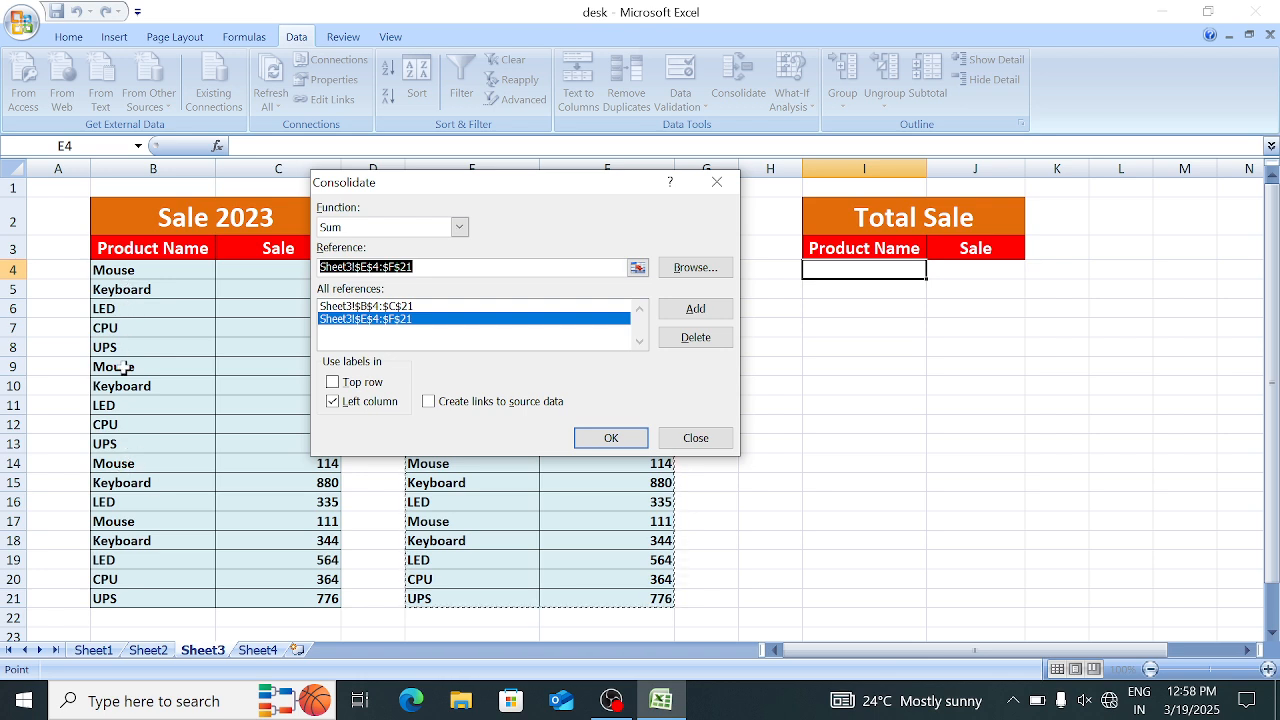
{"action": "left_click", "coordinate": [644, 432]}
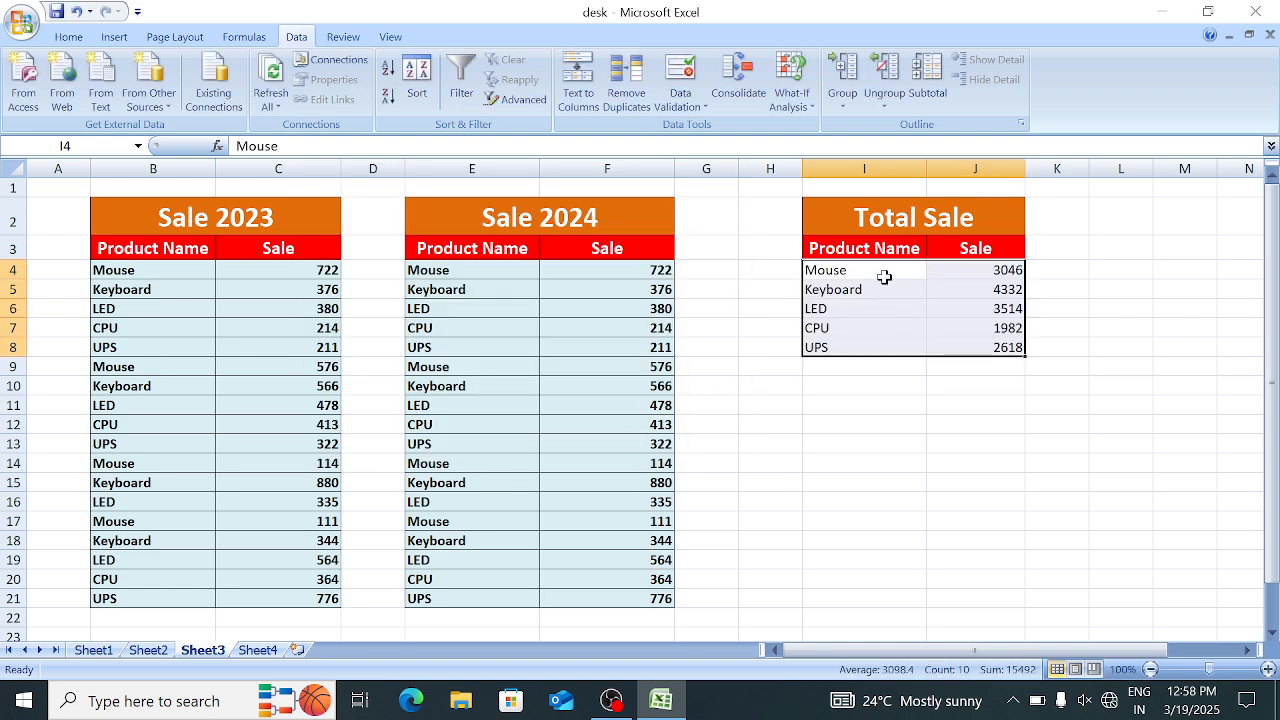
{"action": "left_click_drag", "start_coordinate": [870, 268], "coordinate": [957, 290]}
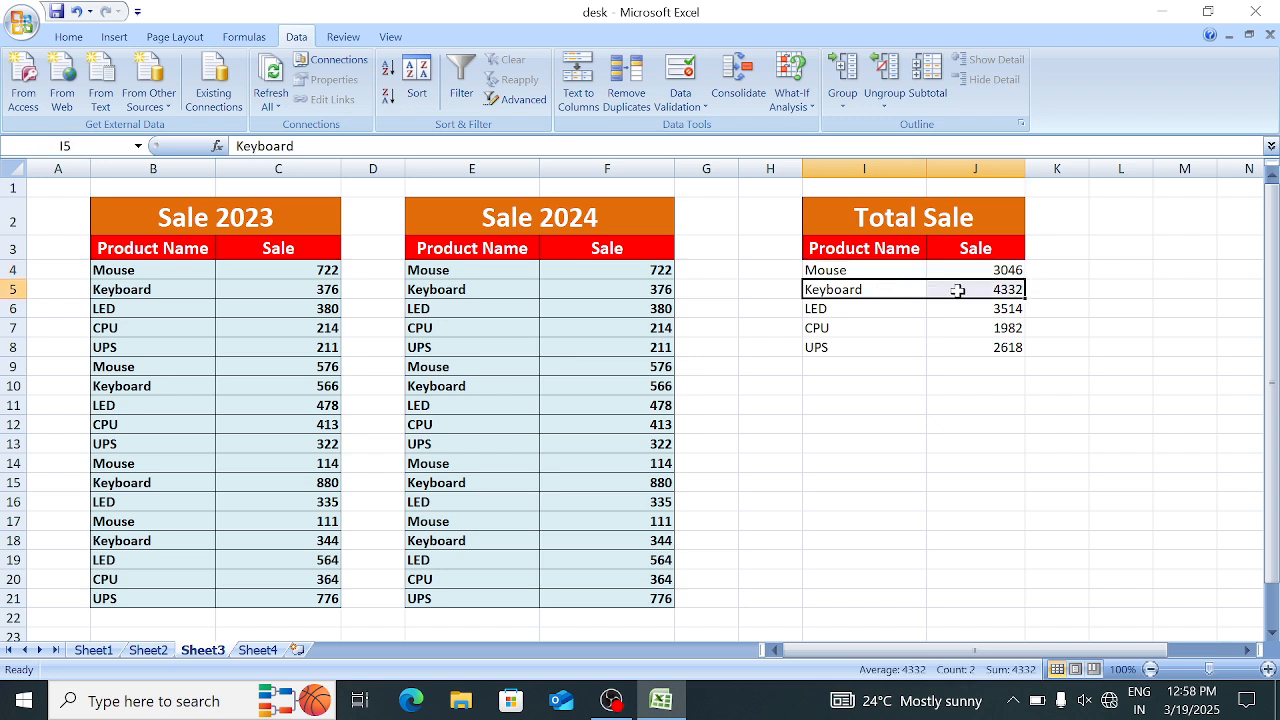
Enter the label cpu in cell I13 below the Total Sale table
{"action": "left_click", "coordinate": [811, 459]}
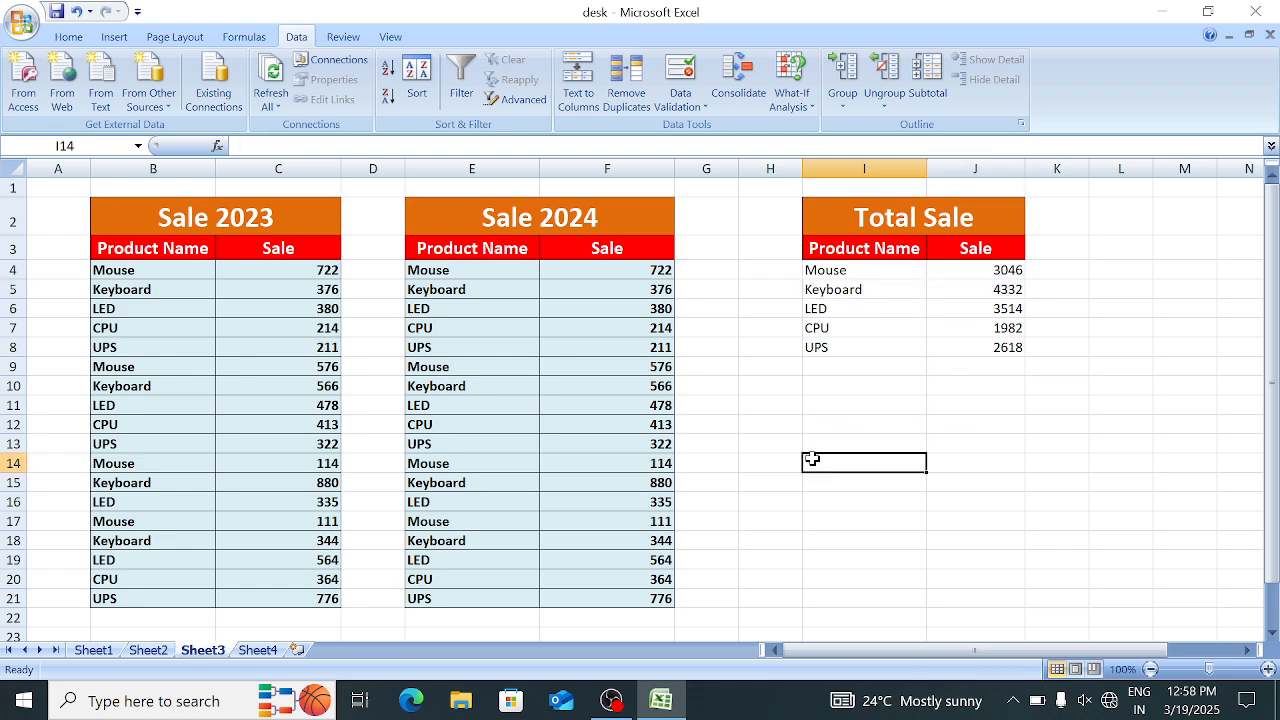
{"action": "key", "text": "Up"}
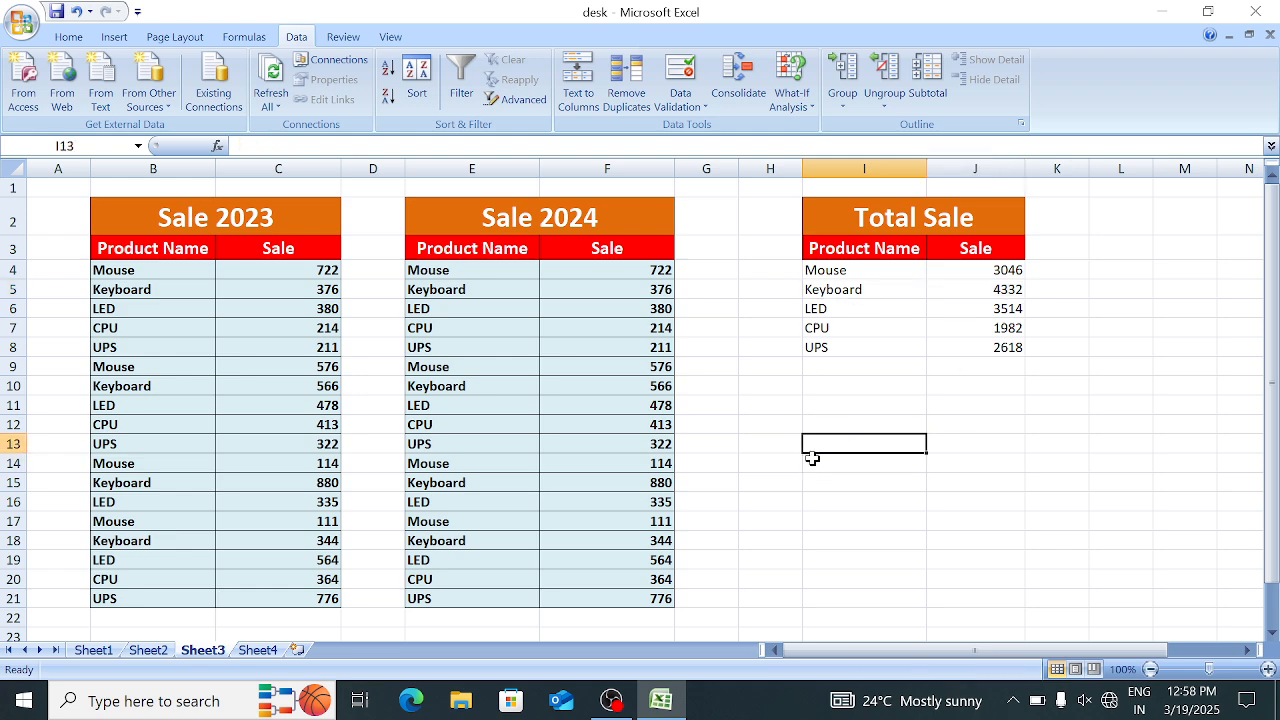
{"action": "type", "text": "cpu"}
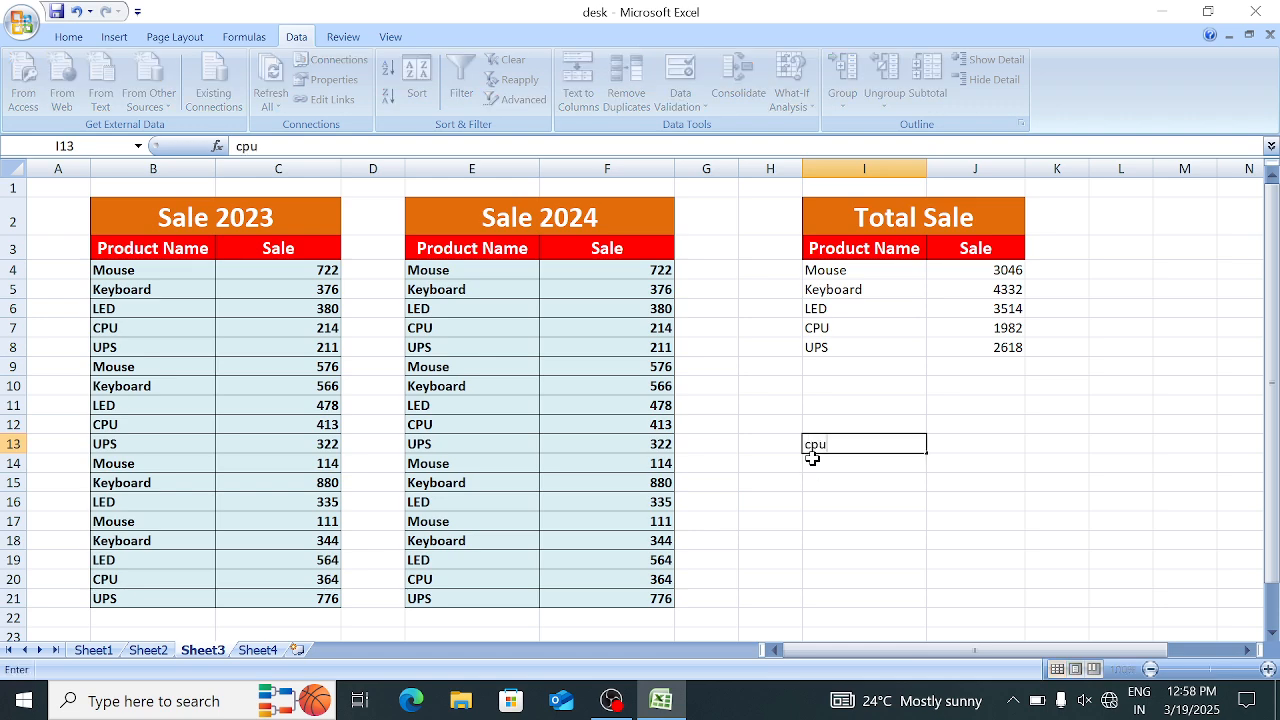
{"action": "key", "text": "Tab"}
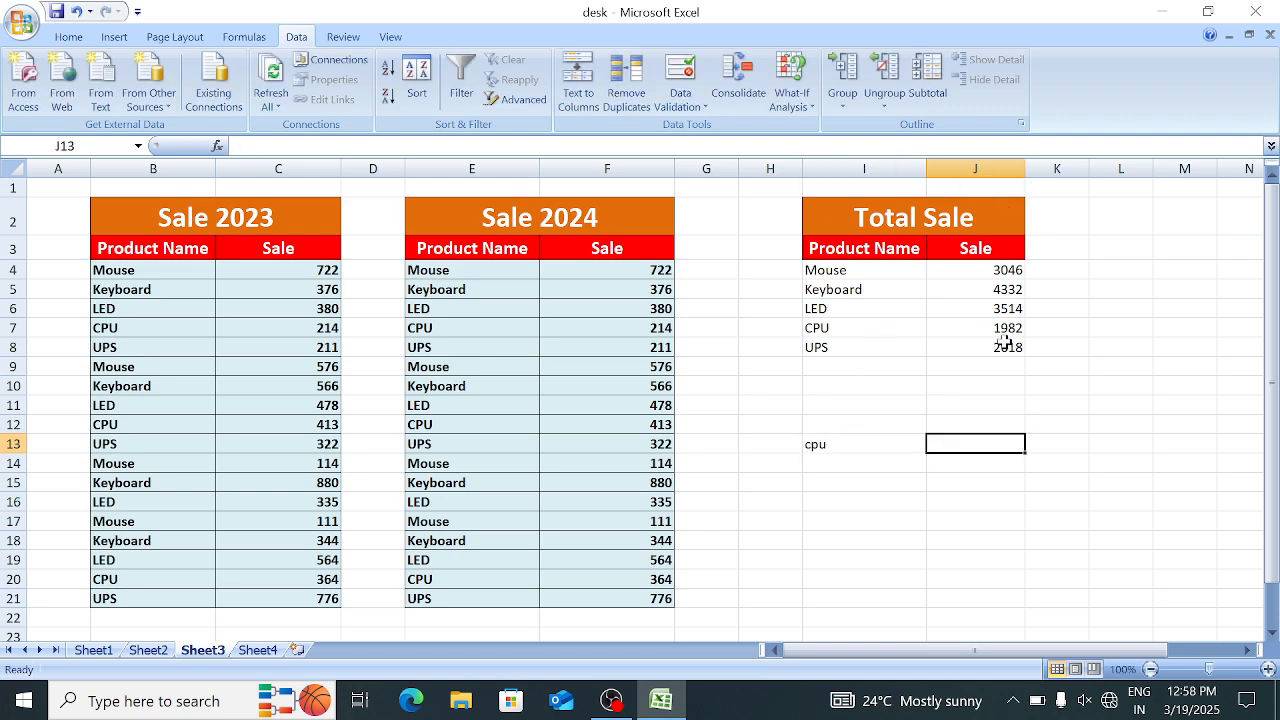
Begin the formula in J13 with =SUMIF(B4:B21,I13,C4:C21) to total the Sale 2023 entries for the label in I13
{"action": "type", "text": "=sy"}
{"action": "key", "text": "BackSpace"}
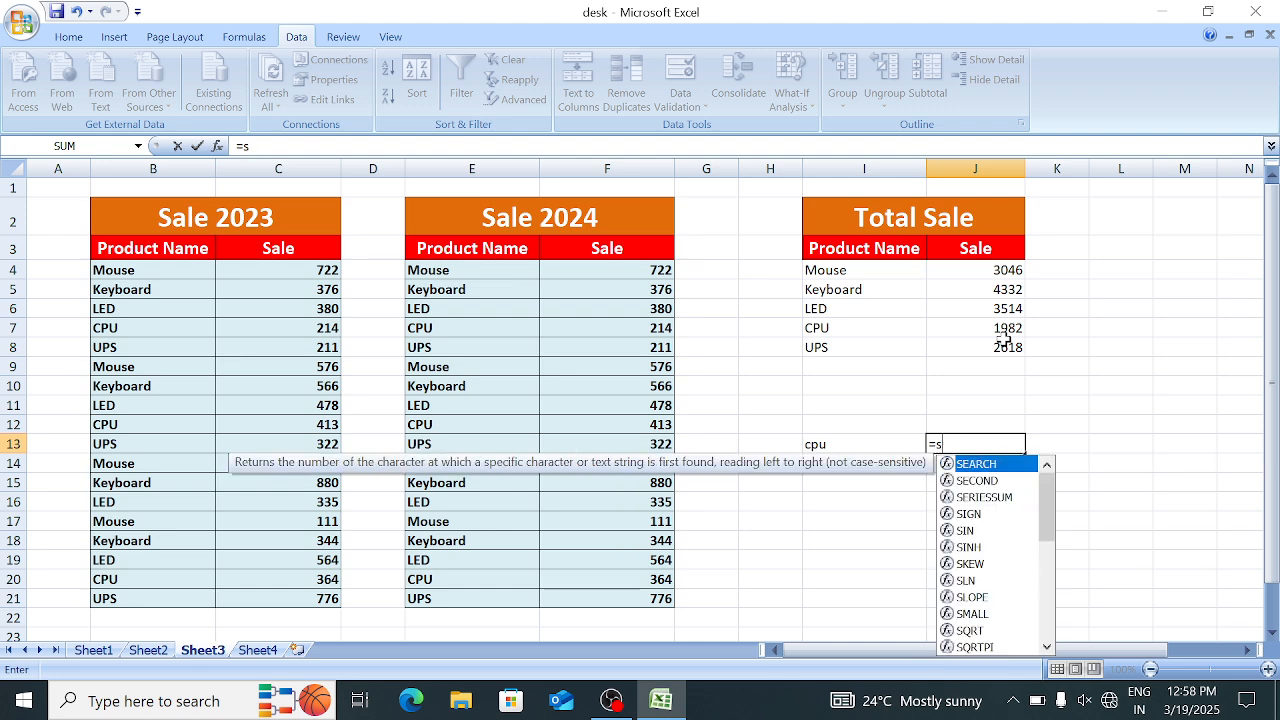
{"action": "type", "text": "umif"}
{"action": "key", "text": "Tab"}
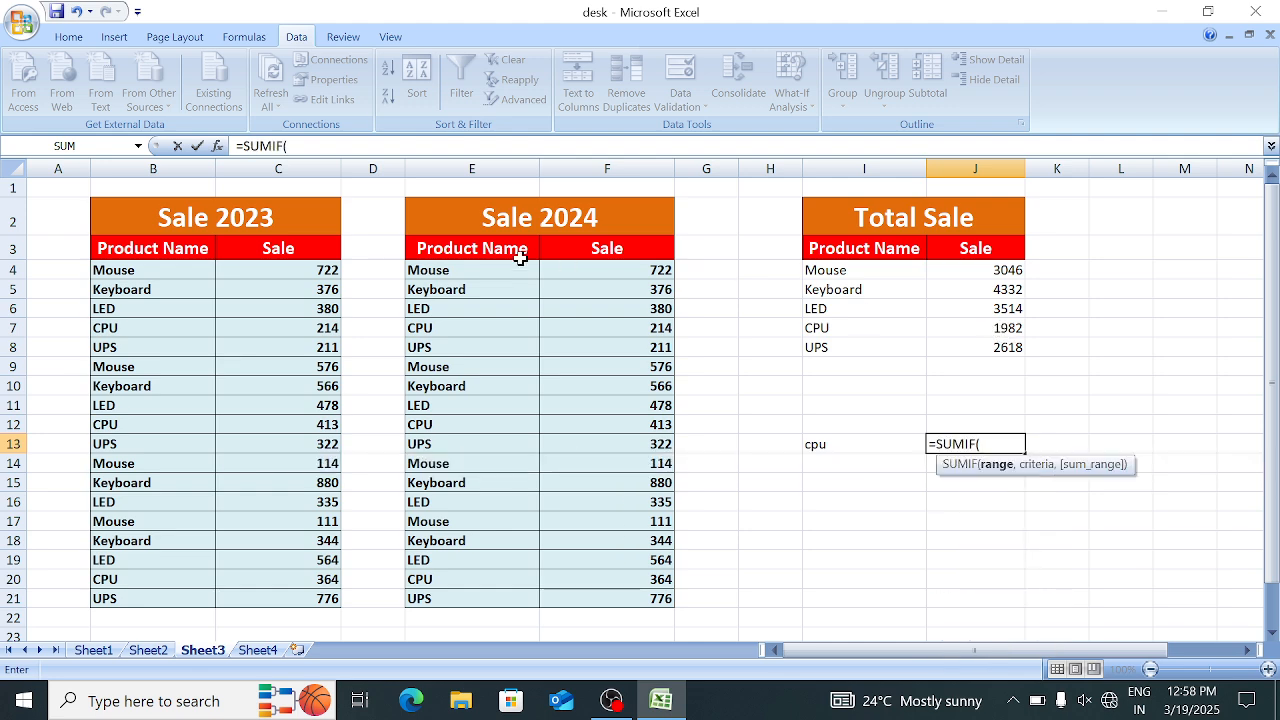
{"action": "left_click_drag", "start_coordinate": [191, 263], "coordinate": [200, 593]}
{"action": "type", "text": ","}
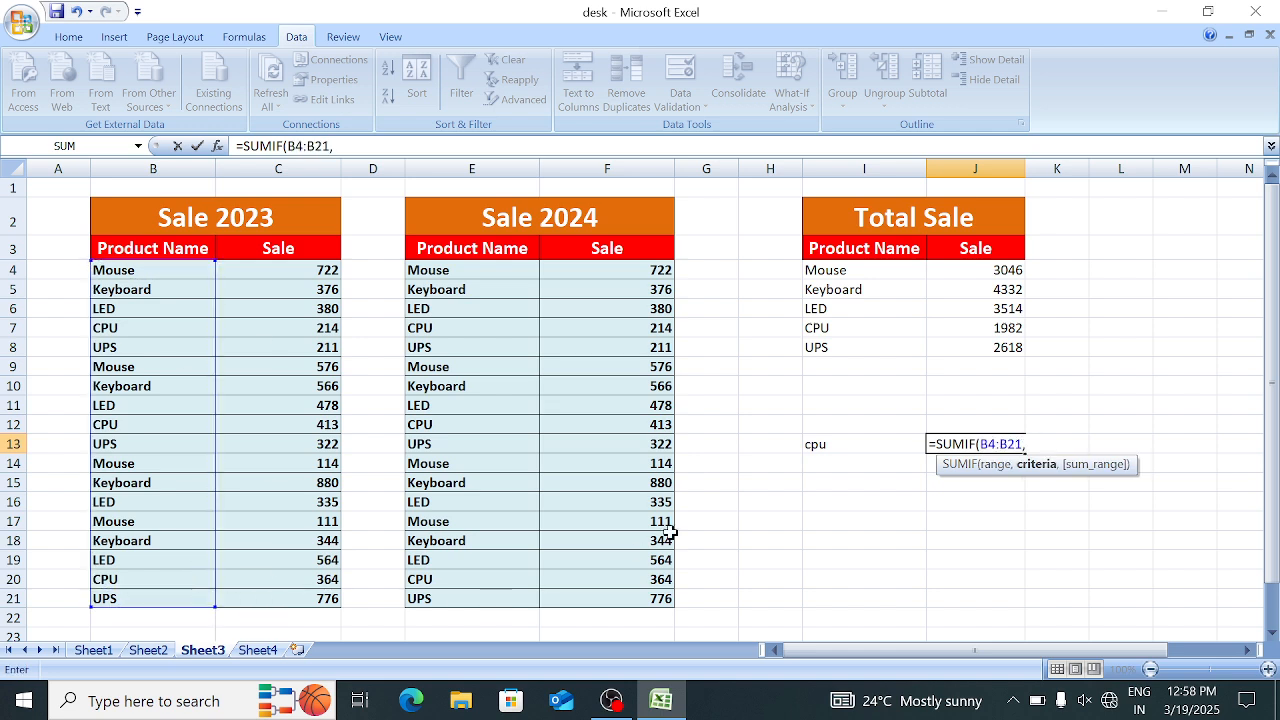
{"action": "left_click", "coordinate": [851, 451]}
{"action": "type", "text": ","}
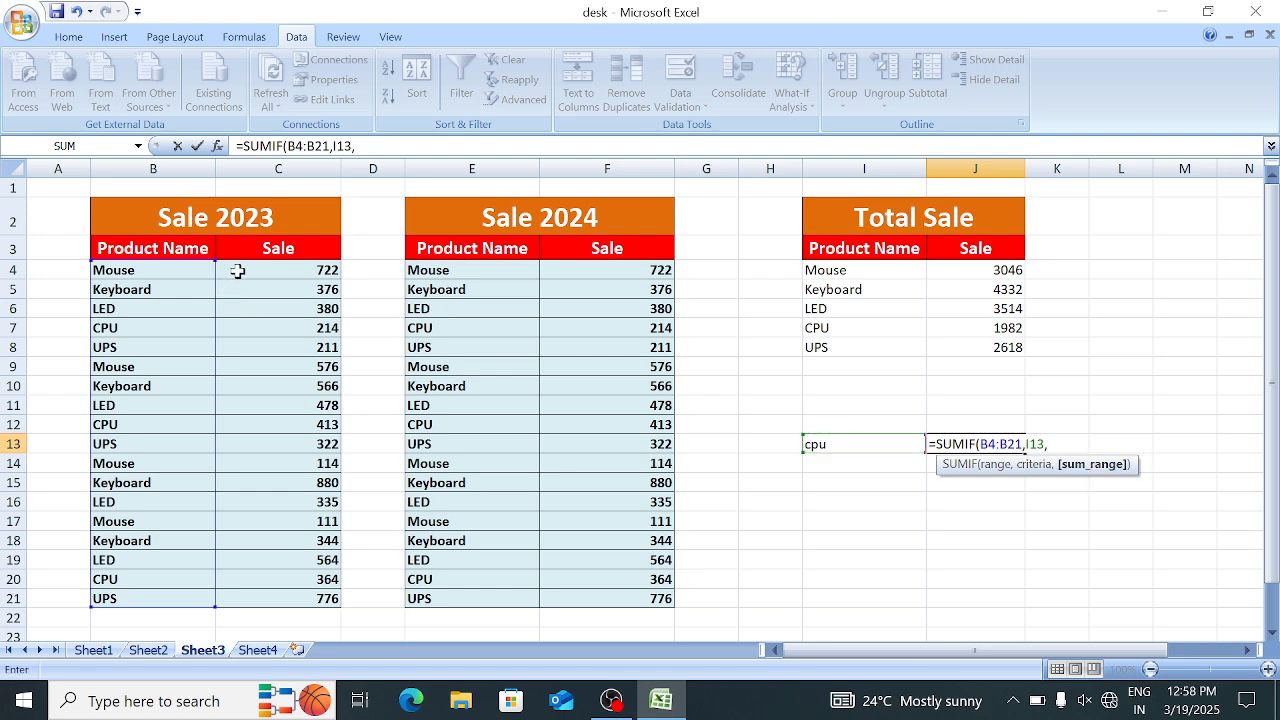
{"action": "left_click_drag", "start_coordinate": [240, 270], "coordinate": [266, 606]}
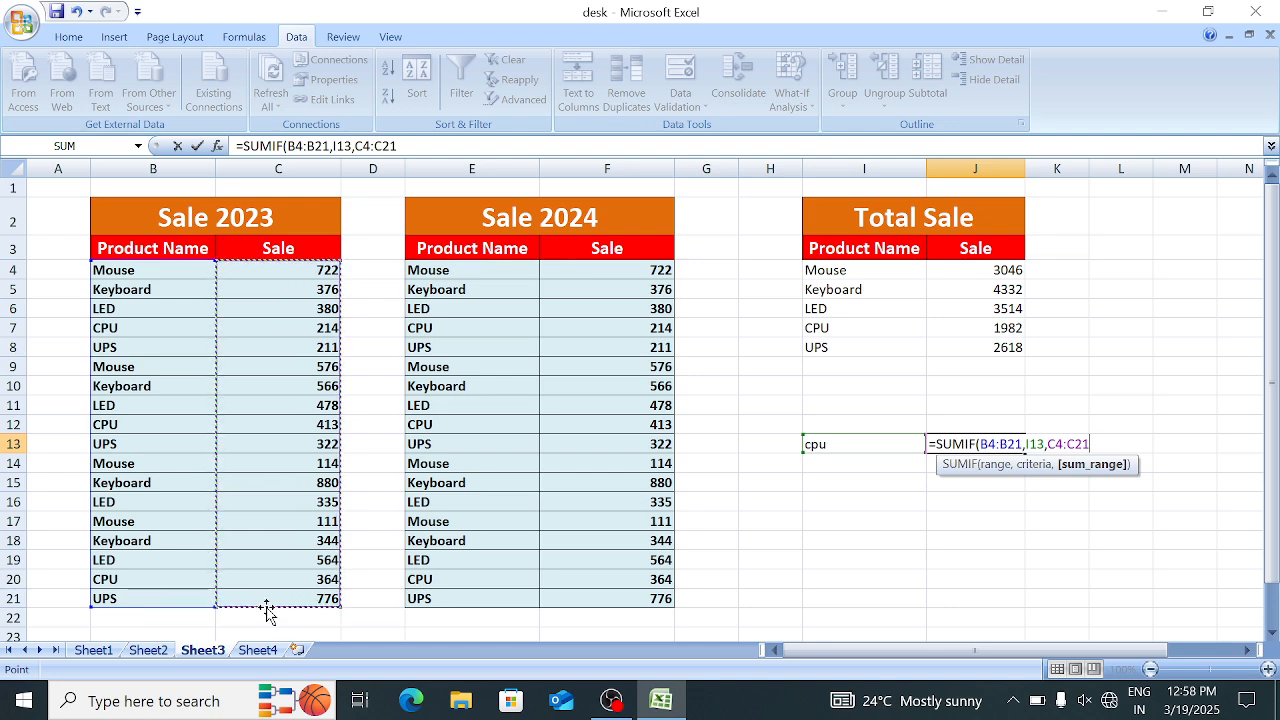
{"action": "type", "text": ")"}
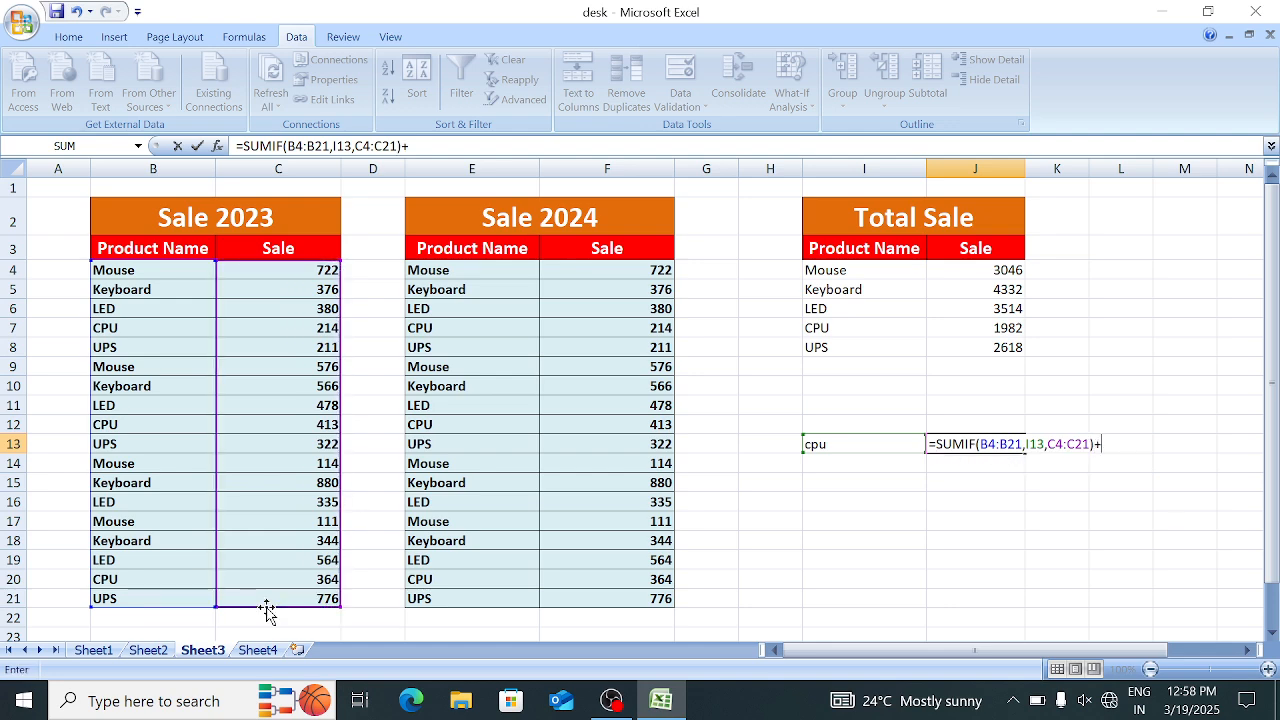
Complete the J13 formula with +SUMIF(E4:E21,I13,F4:F21) for Sale 2024 and compare its result with the CPU row of Total Sale
{"action": "type", "text": "+sumi"}
{"action": "key", "text": "Tab"}
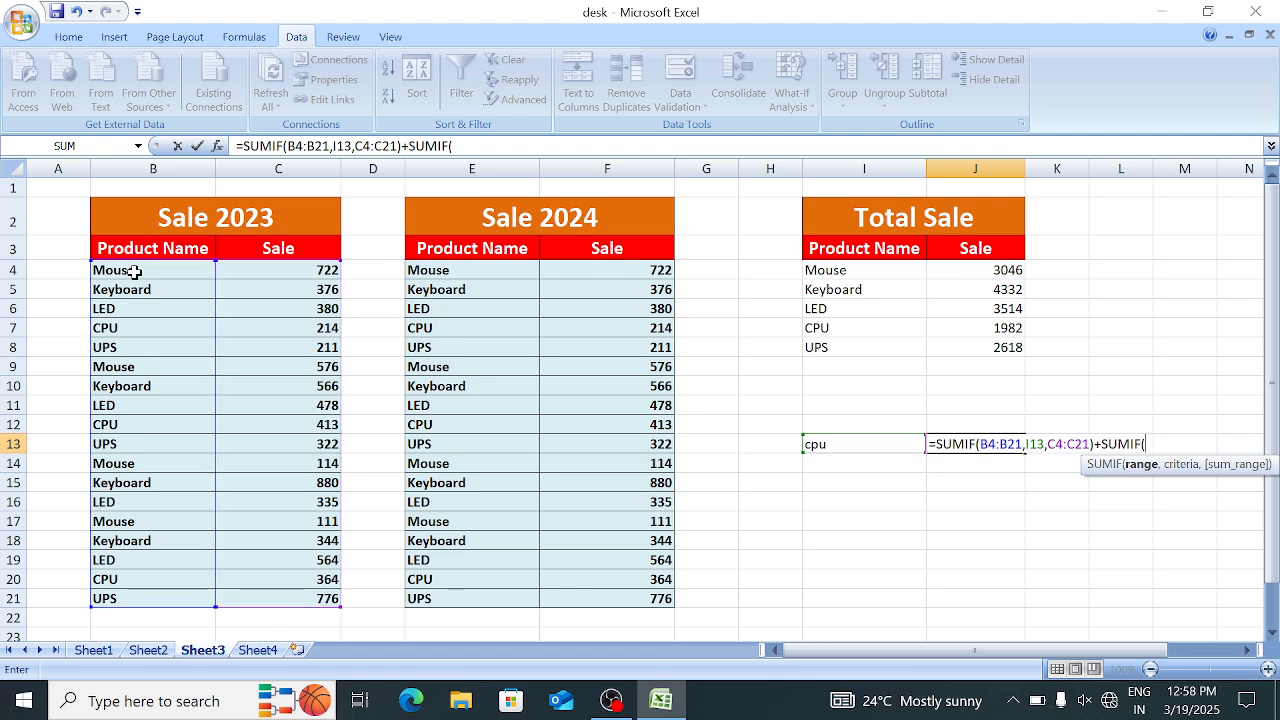
{"action": "left_click_drag", "start_coordinate": [435, 265], "coordinate": [464, 597]}
{"action": "type", "text": ","}
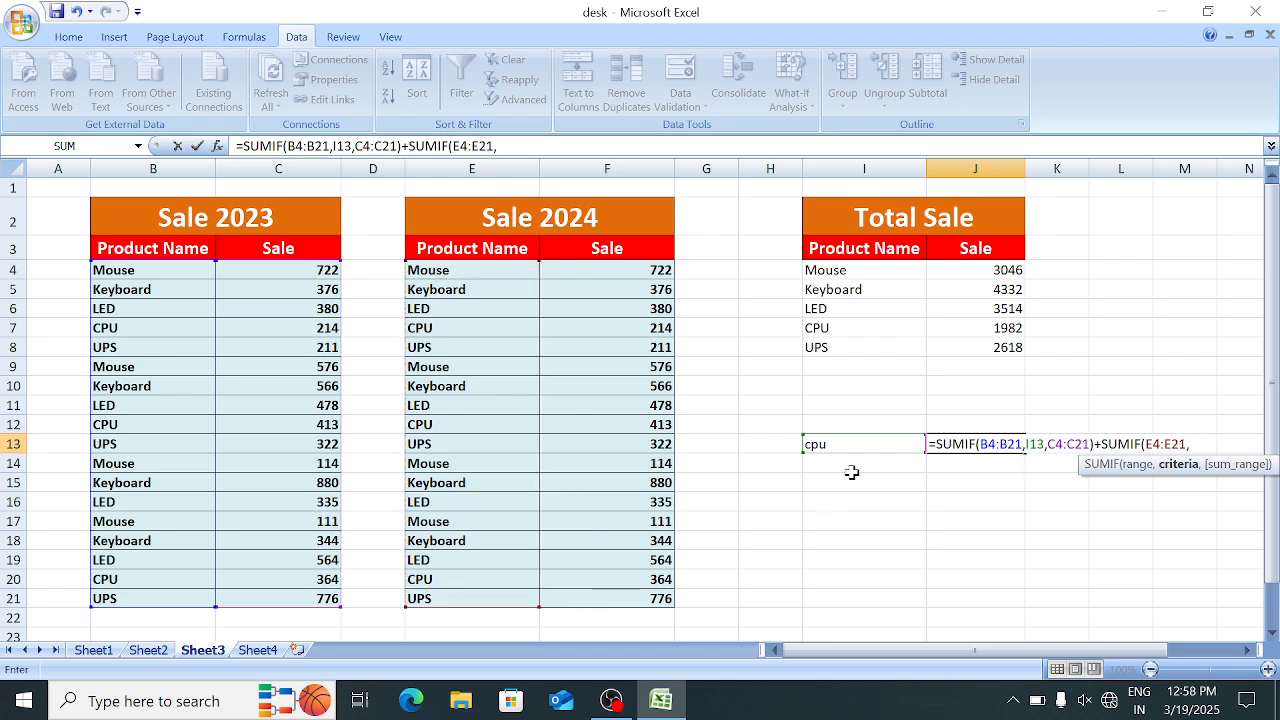
{"action": "left_click", "coordinate": [845, 450]}
{"action": "type", "text": ","}
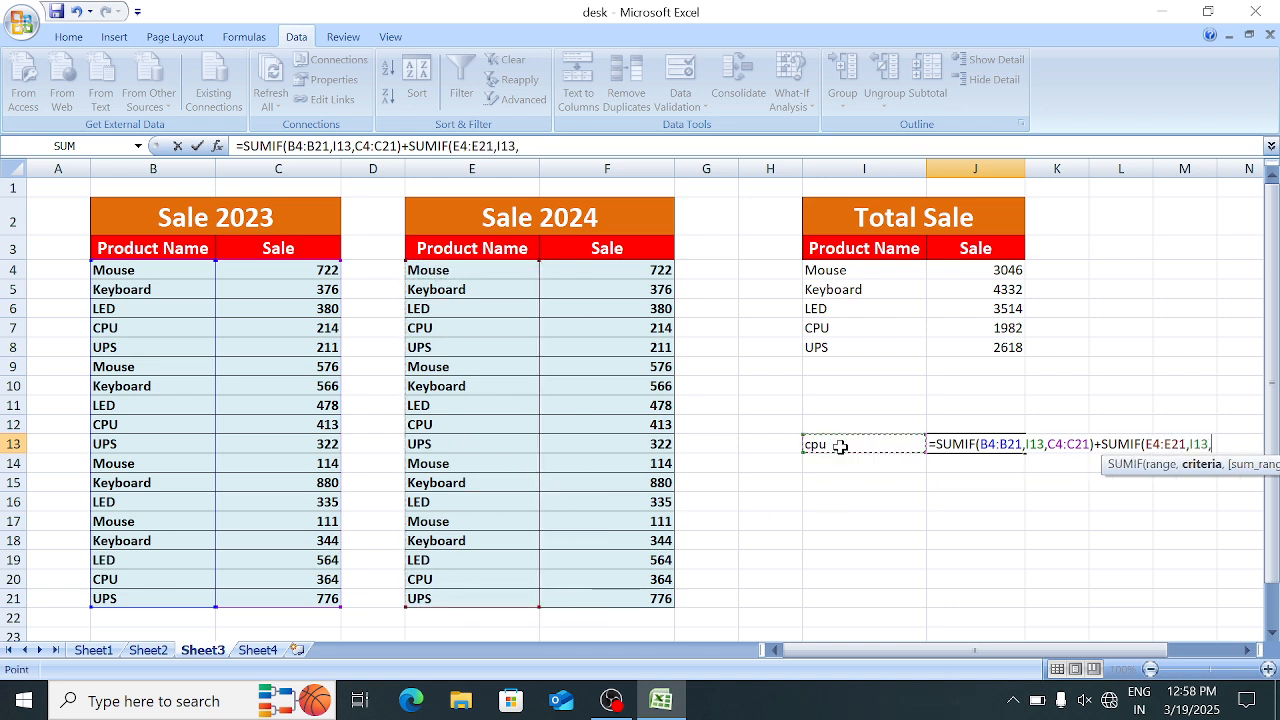
{"action": "left_click", "coordinate": [613, 270]}
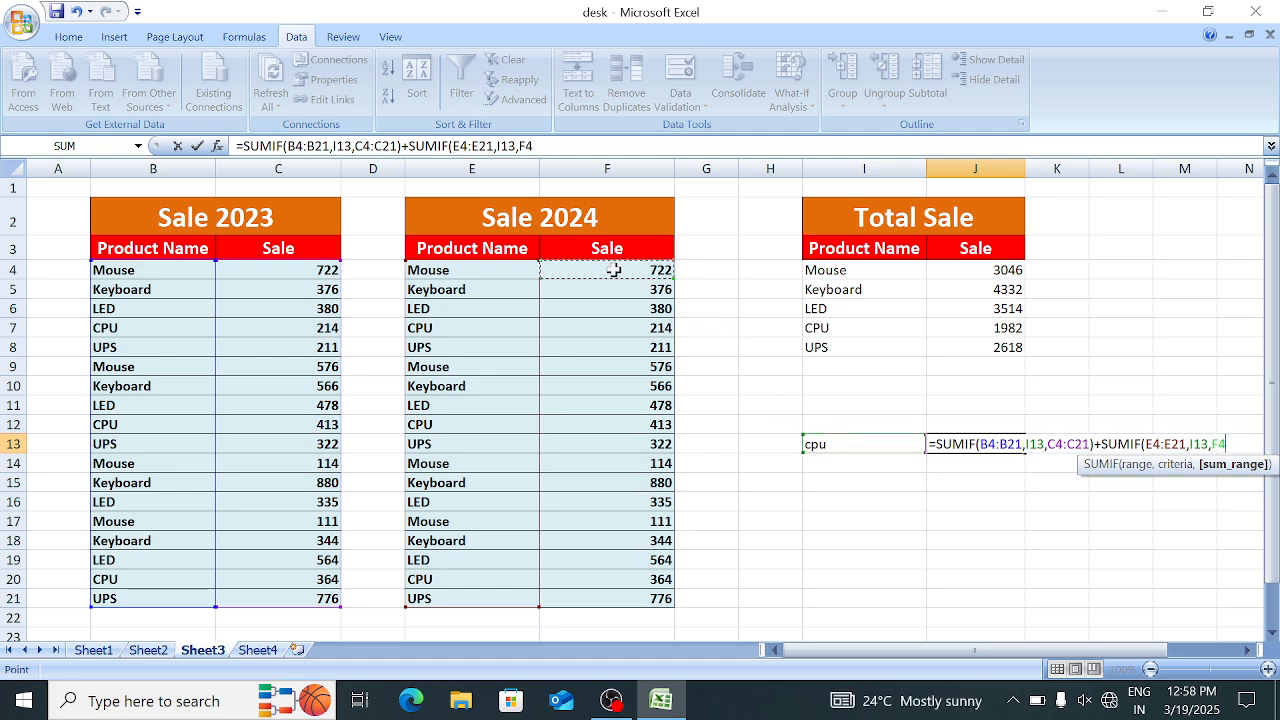
{"action": "left_click_drag", "start_coordinate": [613, 270], "coordinate": [620, 594]}
{"action": "type", "text": ")"}
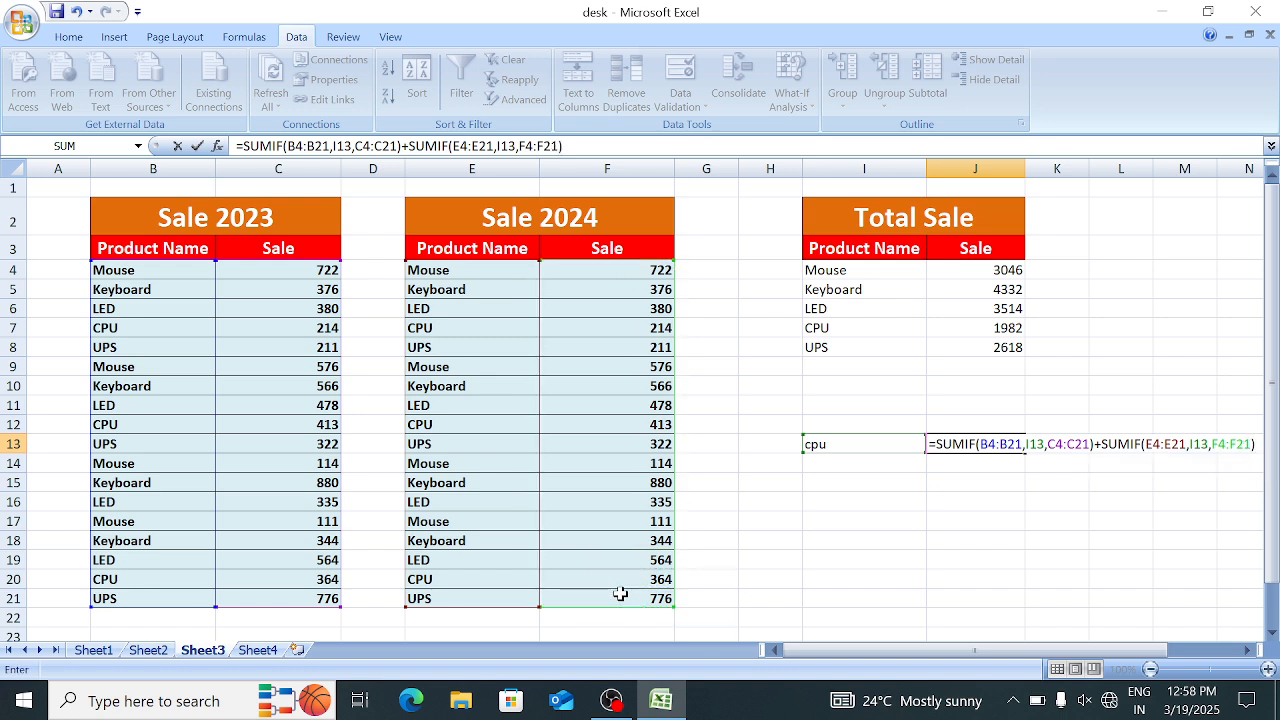
{"action": "key", "text": "Return"}
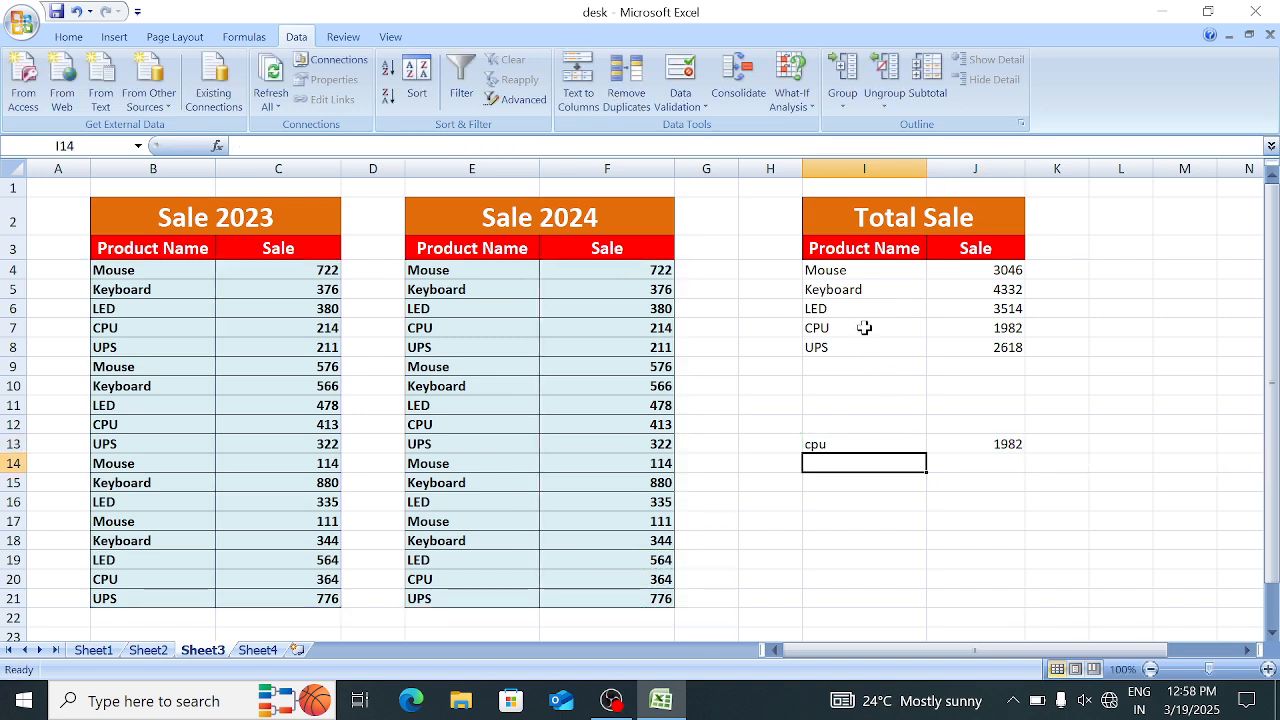
{"action": "left_click_drag", "start_coordinate": [864, 327], "coordinate": [937, 323]}
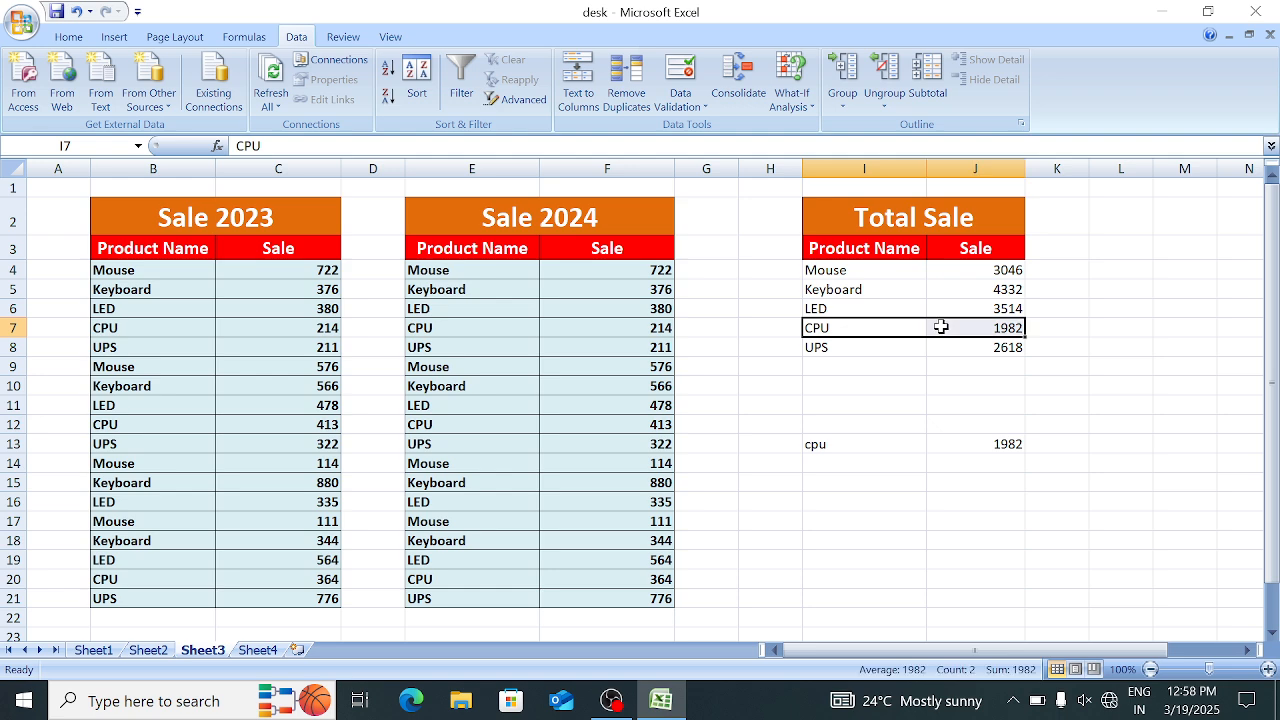
Test the combined SUMIF by setting the label in I13 to mouse and to ups
{"action": "left_click", "coordinate": [841, 443]}
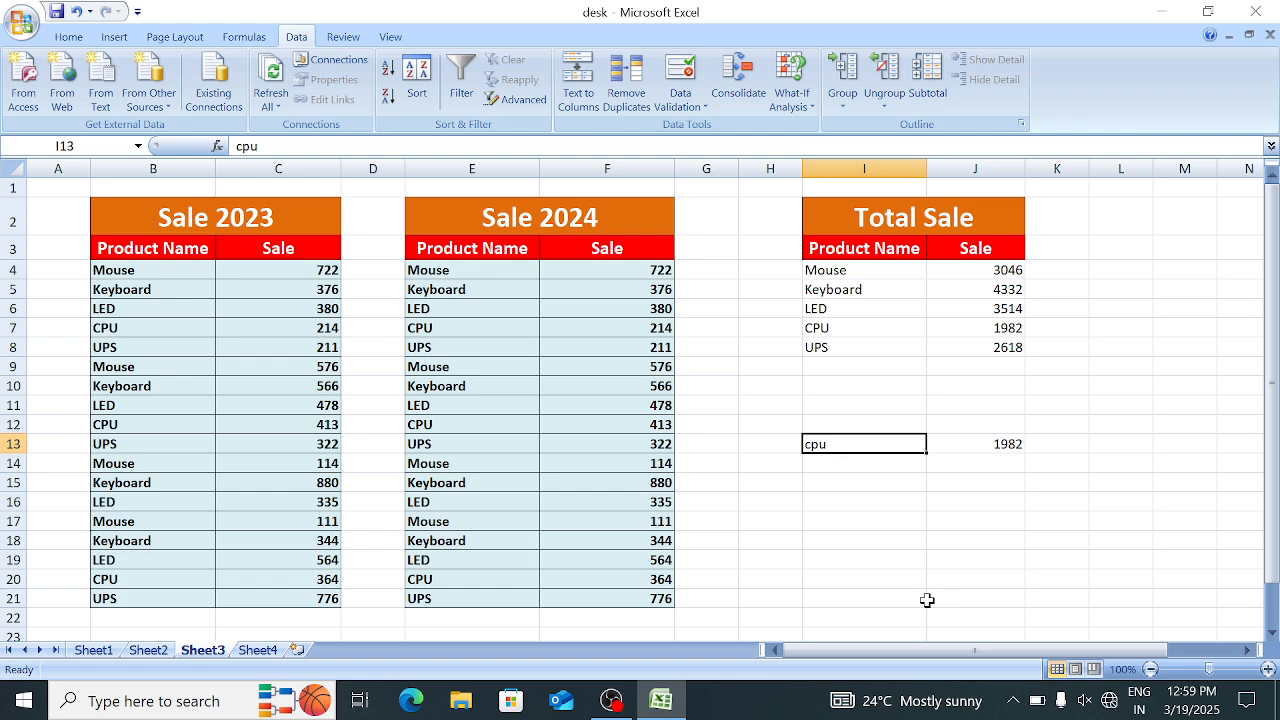
{"action": "type", "text": "mouse"}
{"action": "key", "text": "Return"}
{"action": "key", "text": "Up"}
{"action": "type", "text": "up"}
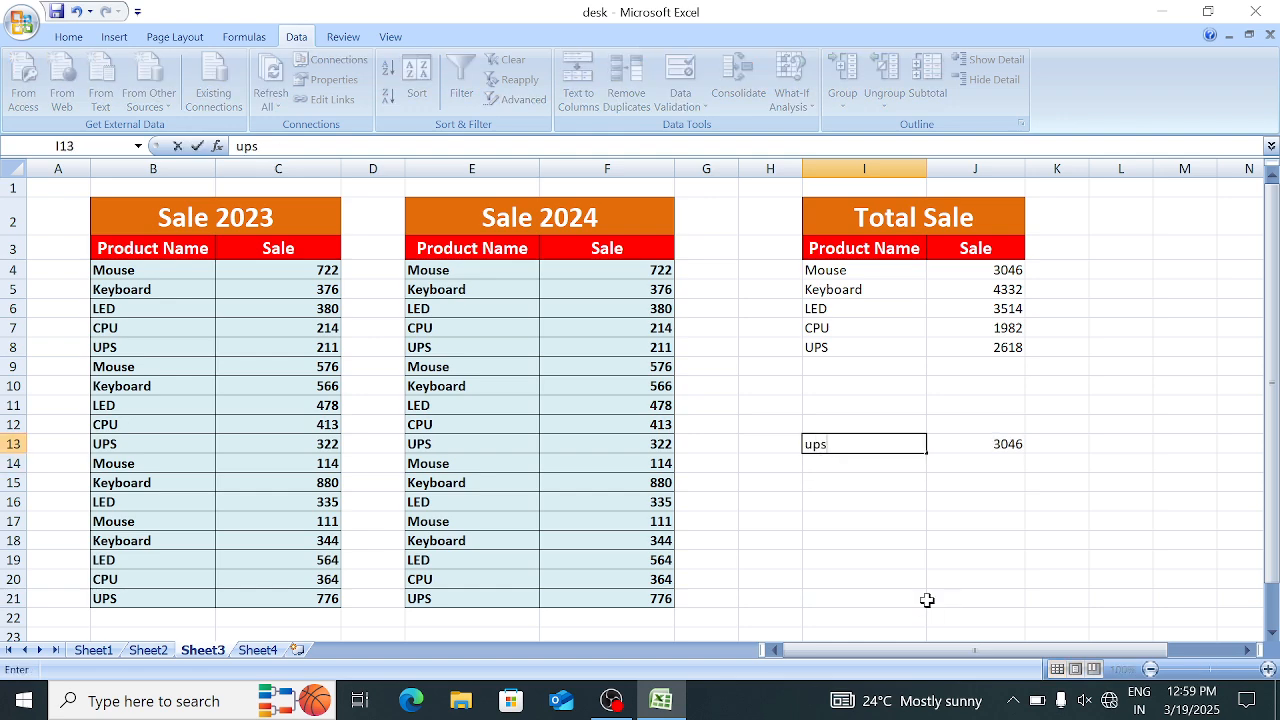
{"action": "type", "text": "s"}
{"action": "key", "text": "Return"}
Set the label in I13 to keyboard and compare the SUMIF result with the Keyboard row of Total Sale
{"action": "key", "text": "Up"}
{"action": "type", "text": "keybioa"}
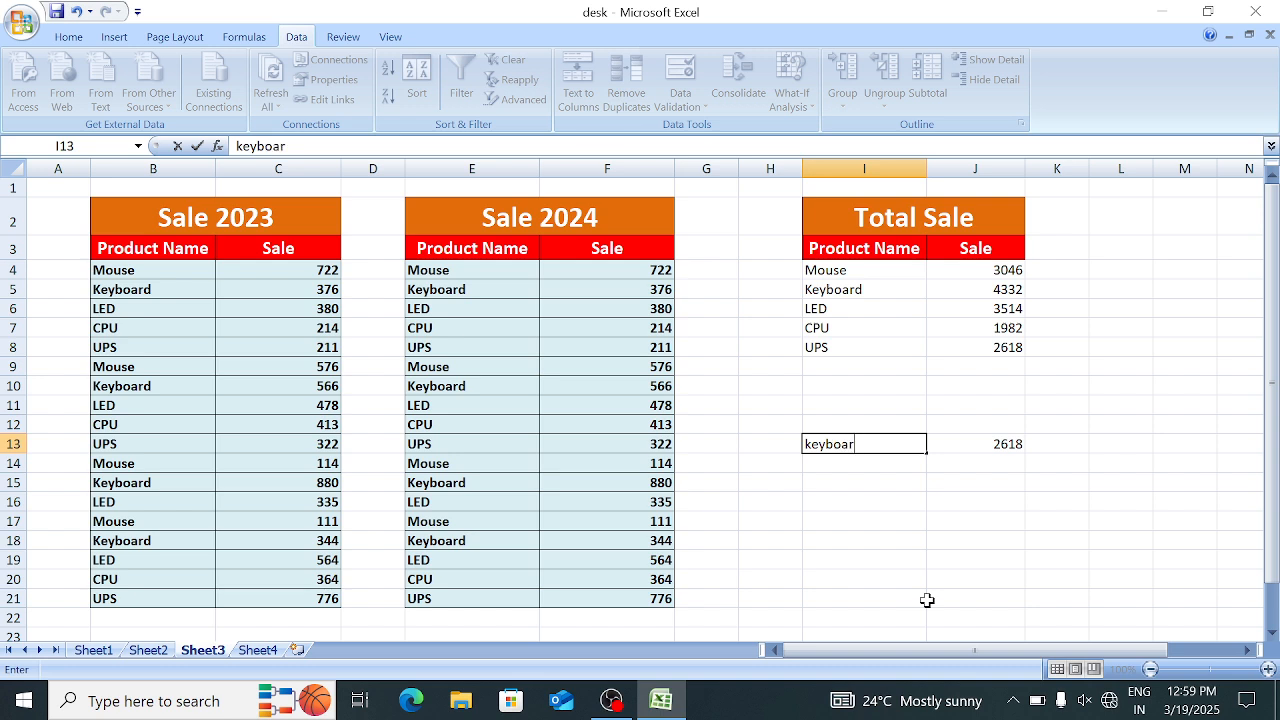
{"action": "type", "text": "d"}
{"action": "key", "text": "Return"}
{"action": "left_click_drag", "start_coordinate": [876, 295], "coordinate": [962, 302]}
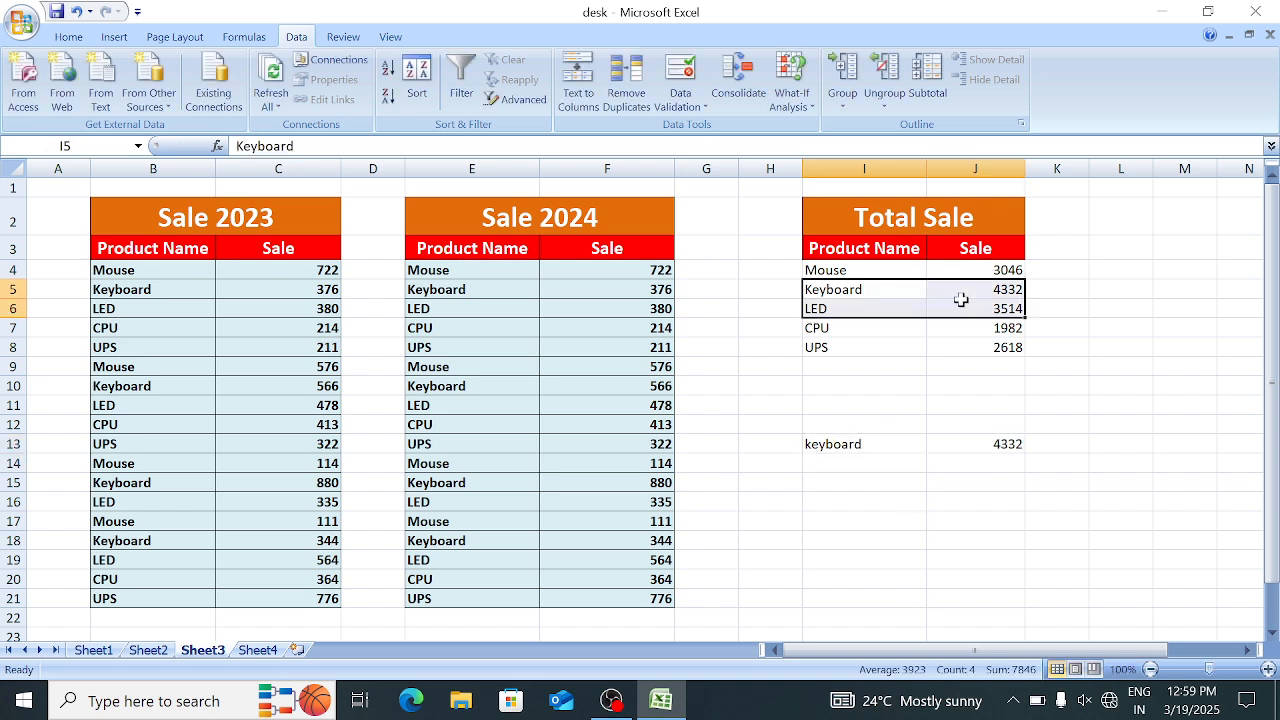
Open Sheet4 and examine the source data table and the empty table for the filtered results
{"action": "left_click", "coordinate": [258, 650]}
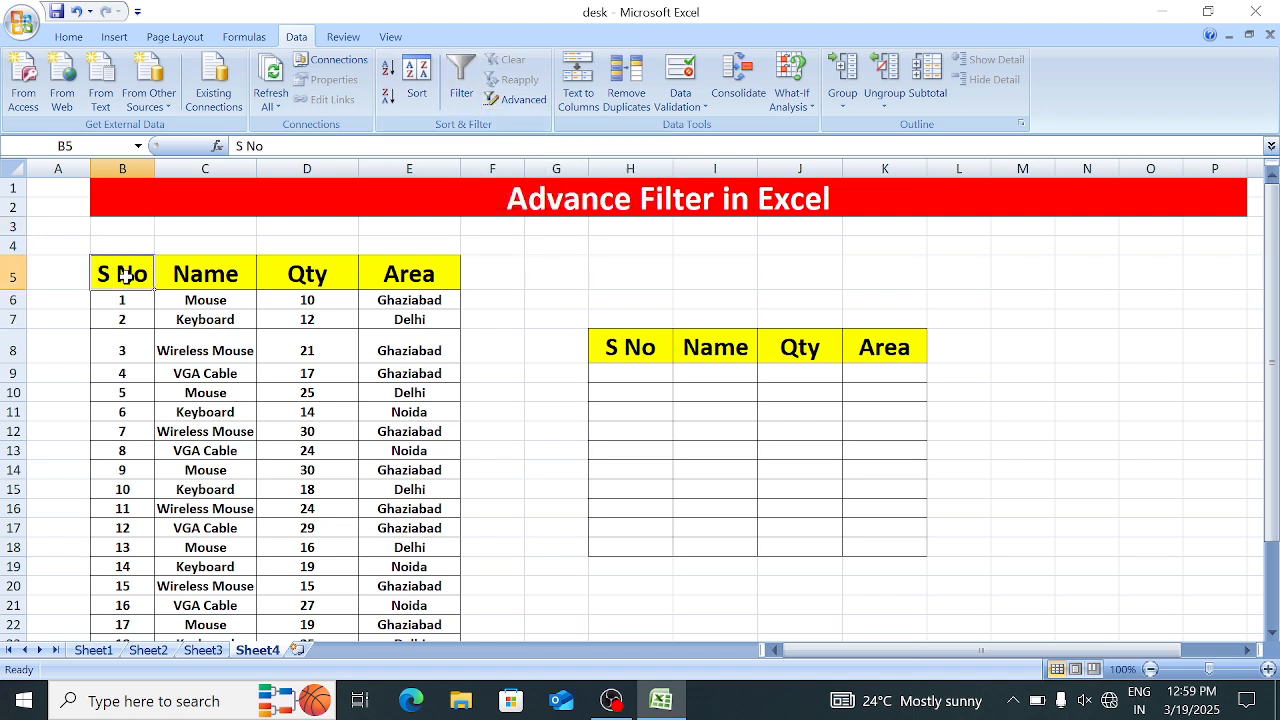
{"action": "left_click_drag", "start_coordinate": [122, 276], "coordinate": [400, 545]}
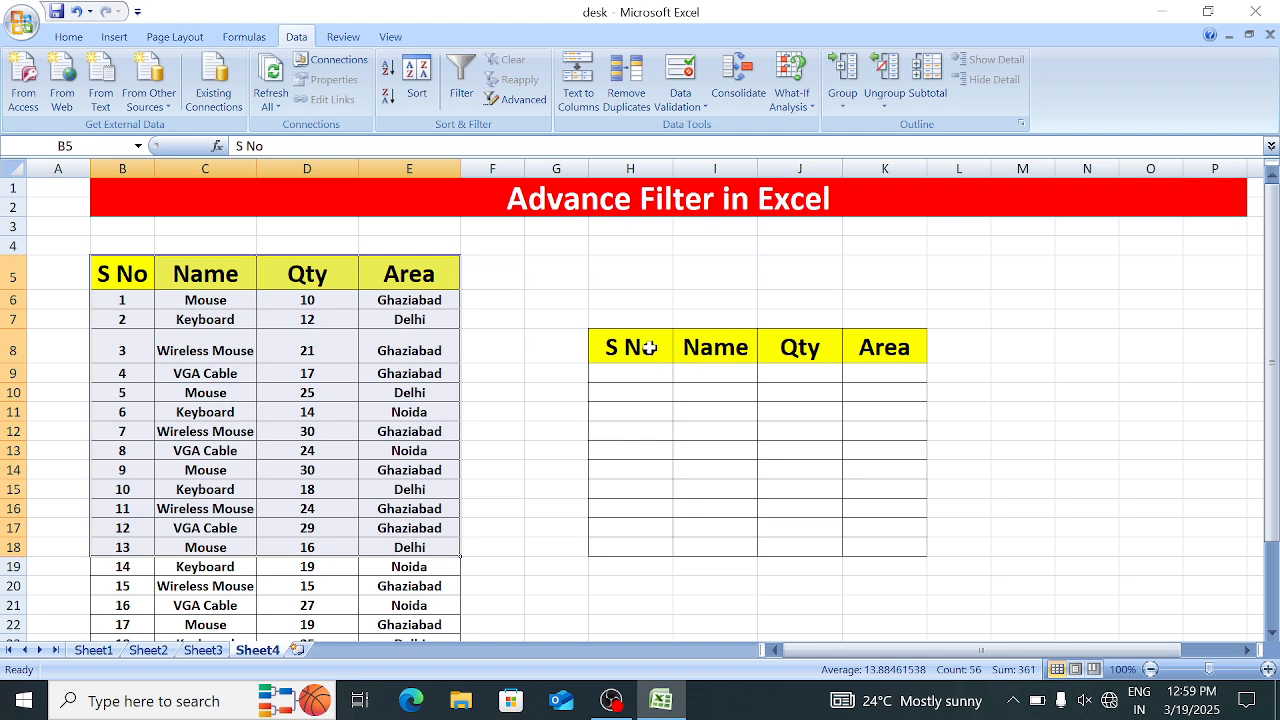
{"action": "left_click_drag", "start_coordinate": [646, 346], "coordinate": [895, 545]}
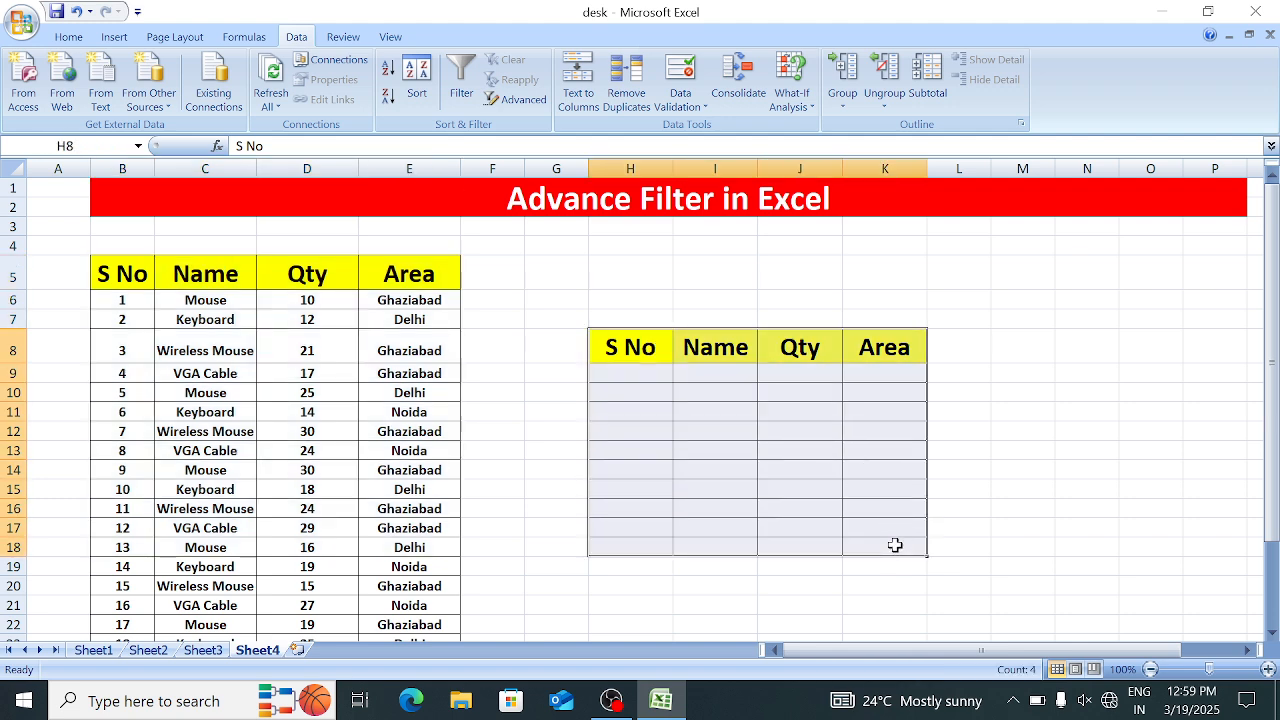
{"action": "left_click", "coordinate": [739, 470]}
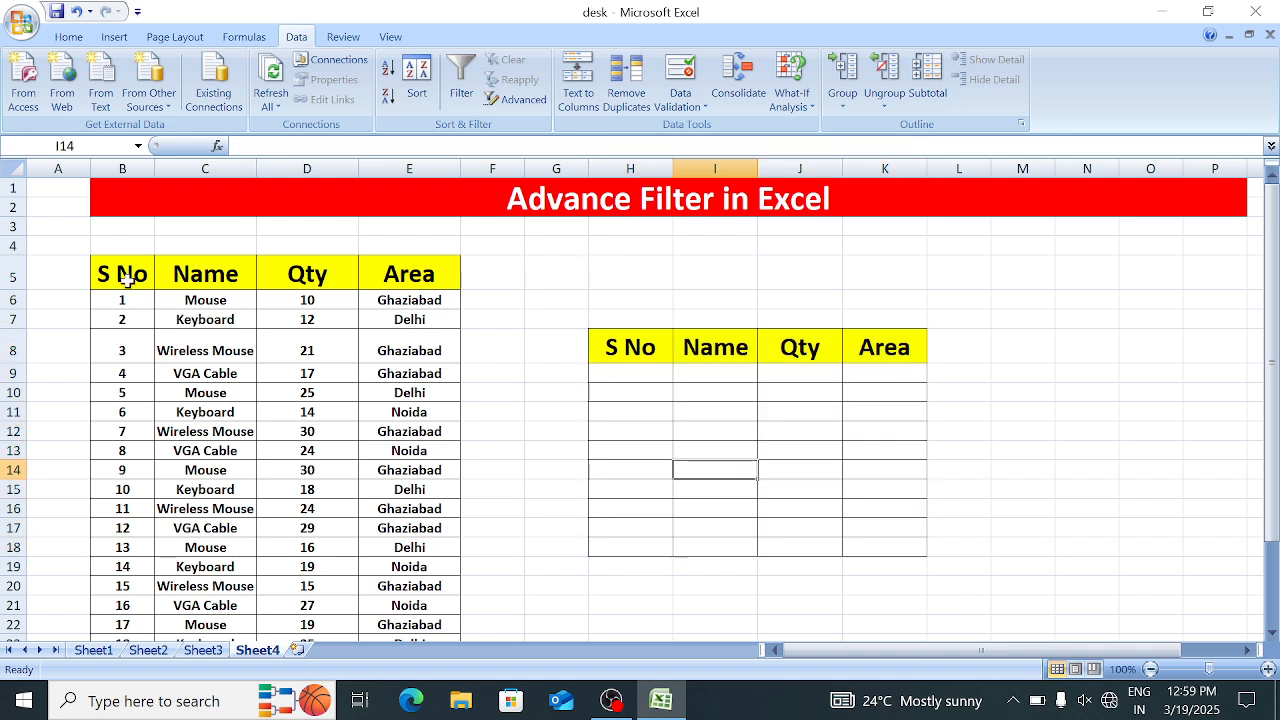
Enter the criteria header Name in H5 and the criterion Mouse in H6, above the empty result table
{"action": "left_click", "coordinate": [614, 263]}
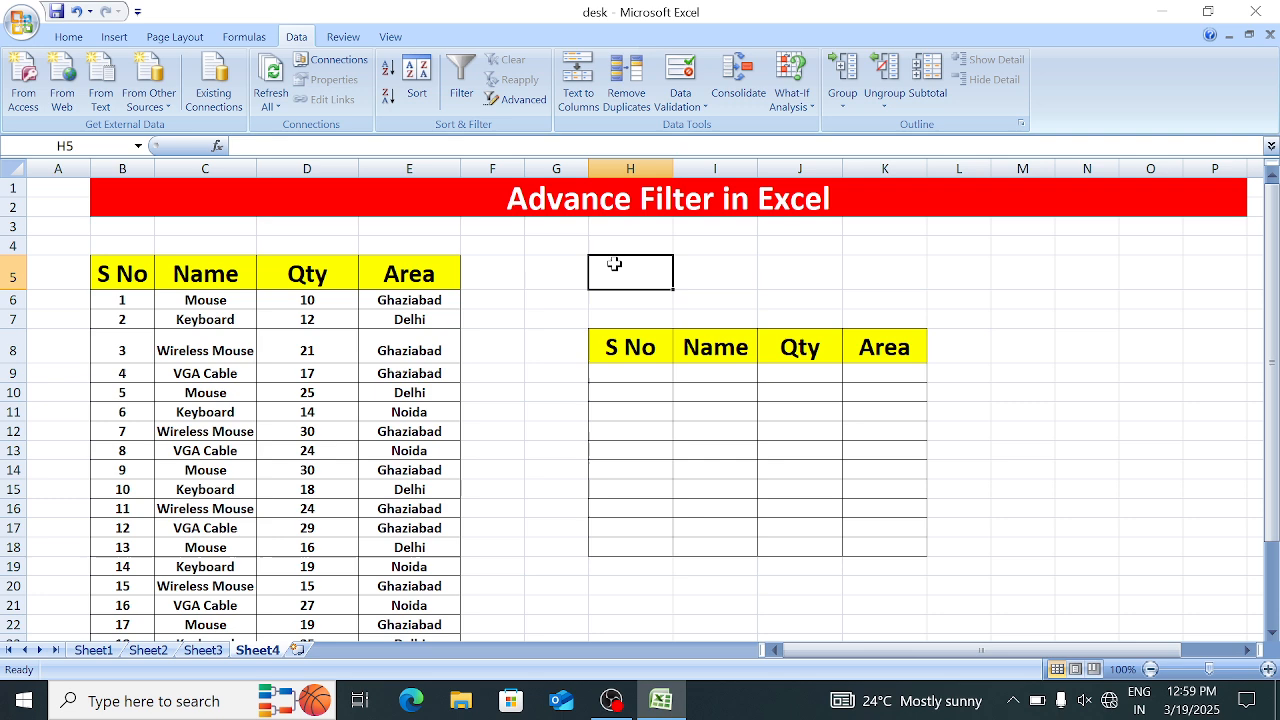
{"action": "type", "text": "Name"}
{"action": "key", "text": "Return"}
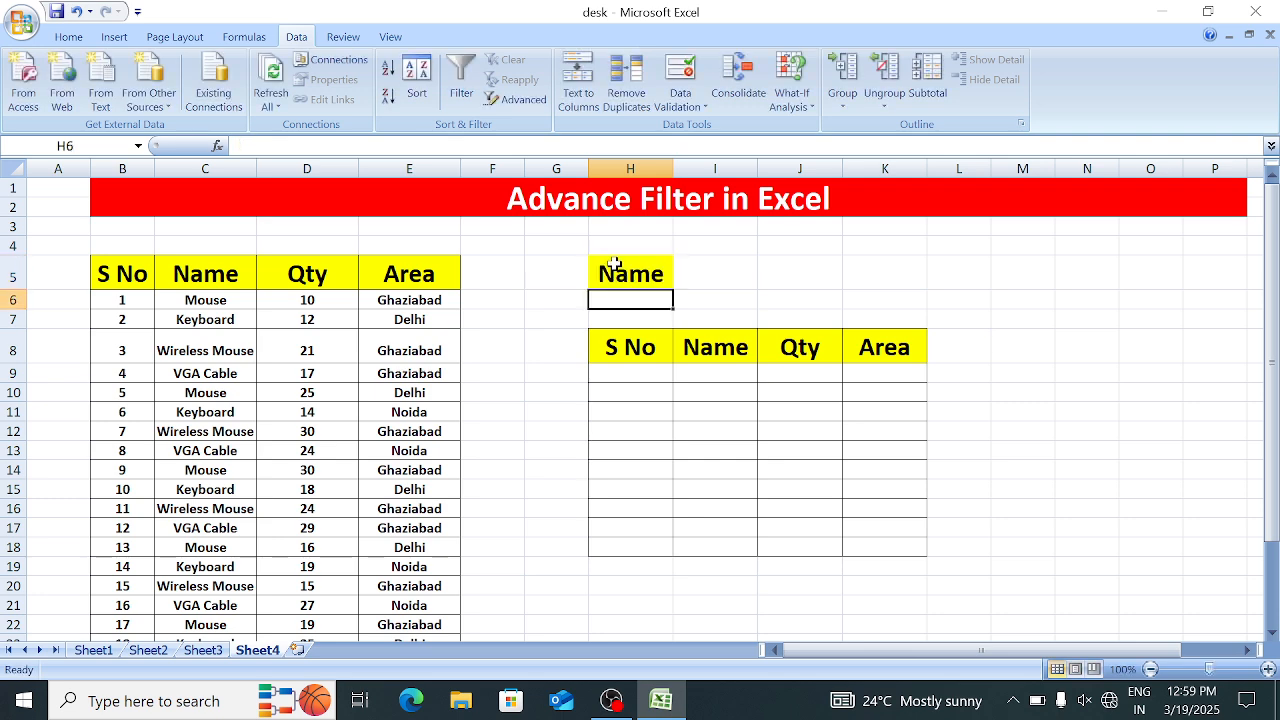
{"action": "type", "text": "Mouse"}
{"action": "key", "text": "Return"}
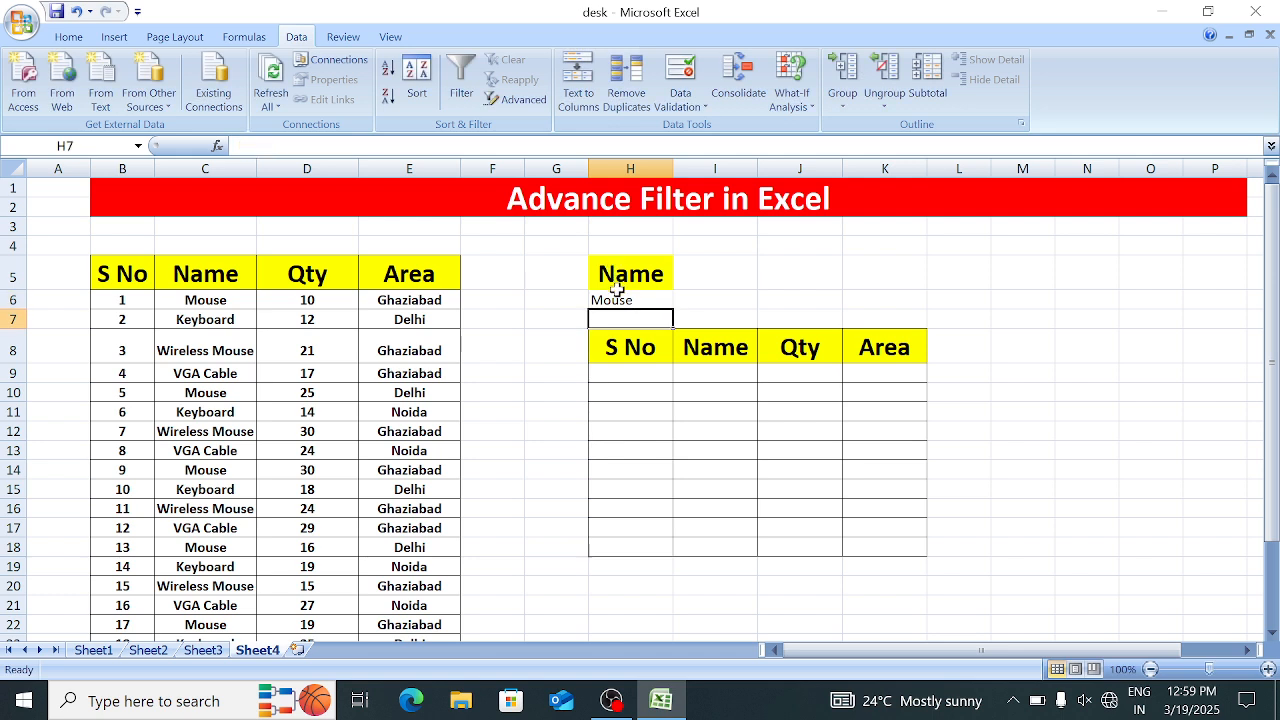
{"action": "left_click", "coordinate": [630, 345]}
{"action": "left_click_drag", "start_coordinate": [630, 345], "coordinate": [883, 534]}
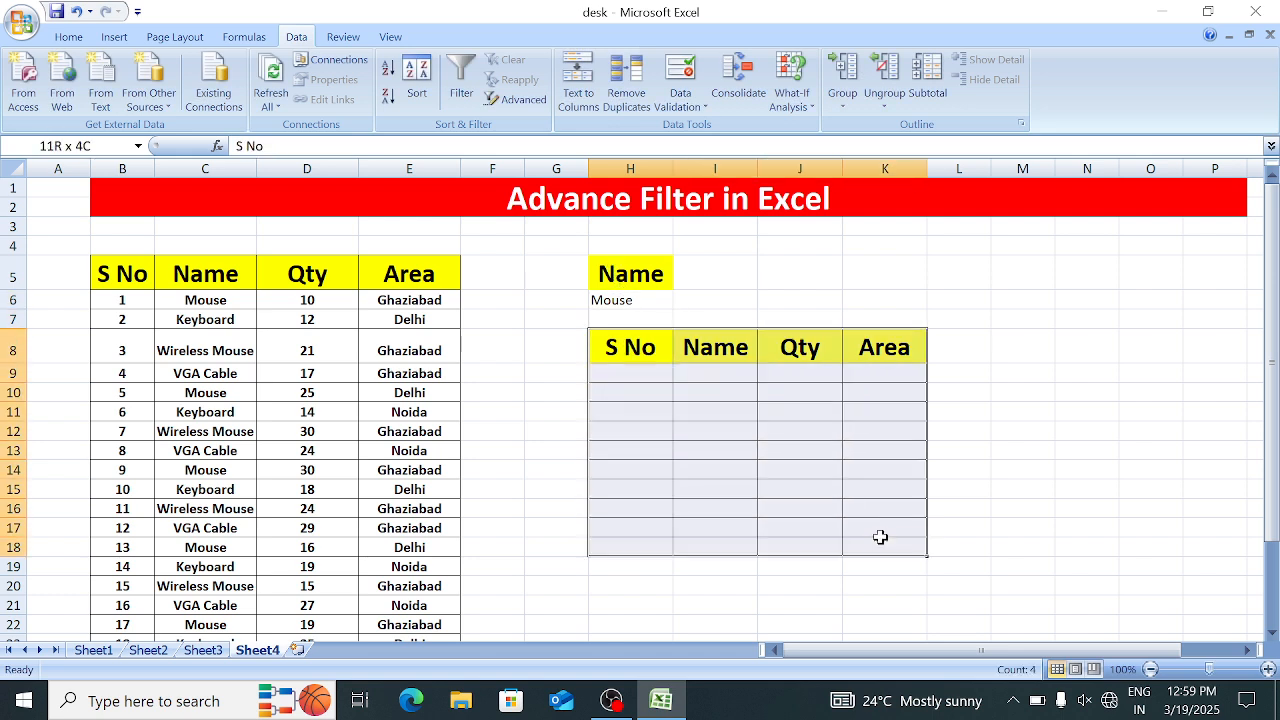
{"action": "left_click", "coordinate": [622, 438]}
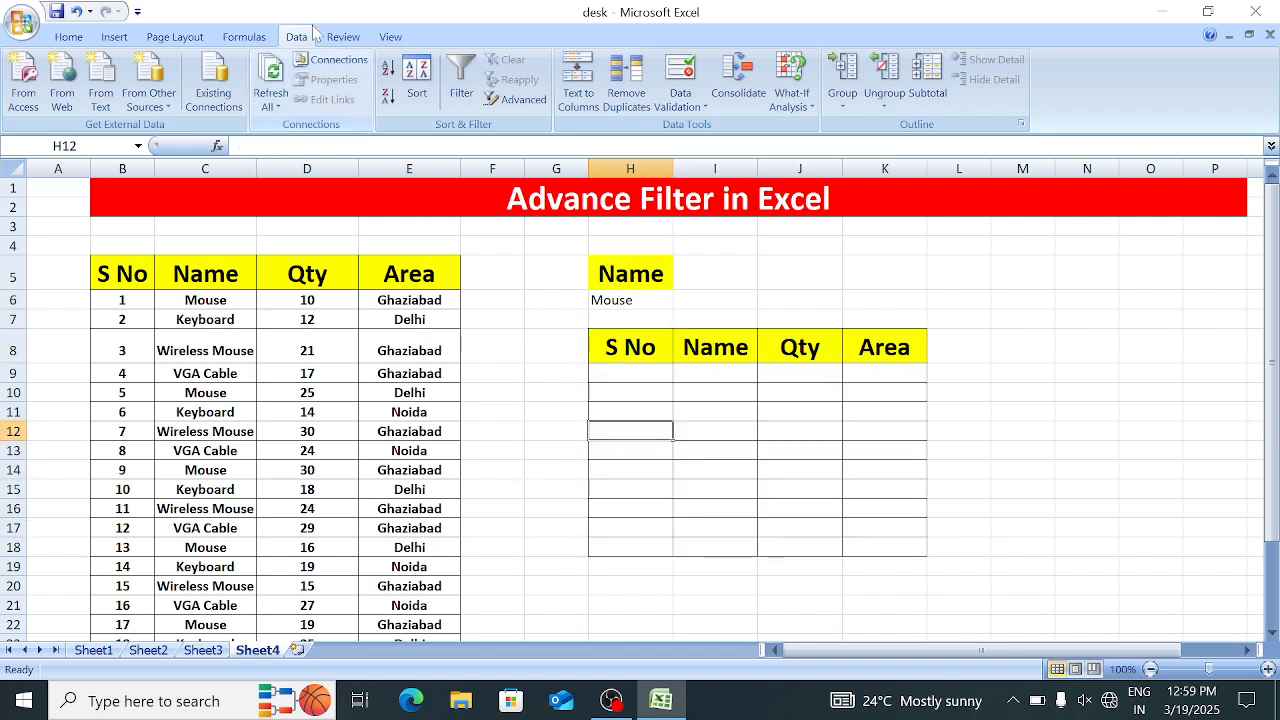
Set up an Advanced Filter that filters the list in place, with list range $B$5:$E$27
{"action": "left_click", "coordinate": [520, 101]}
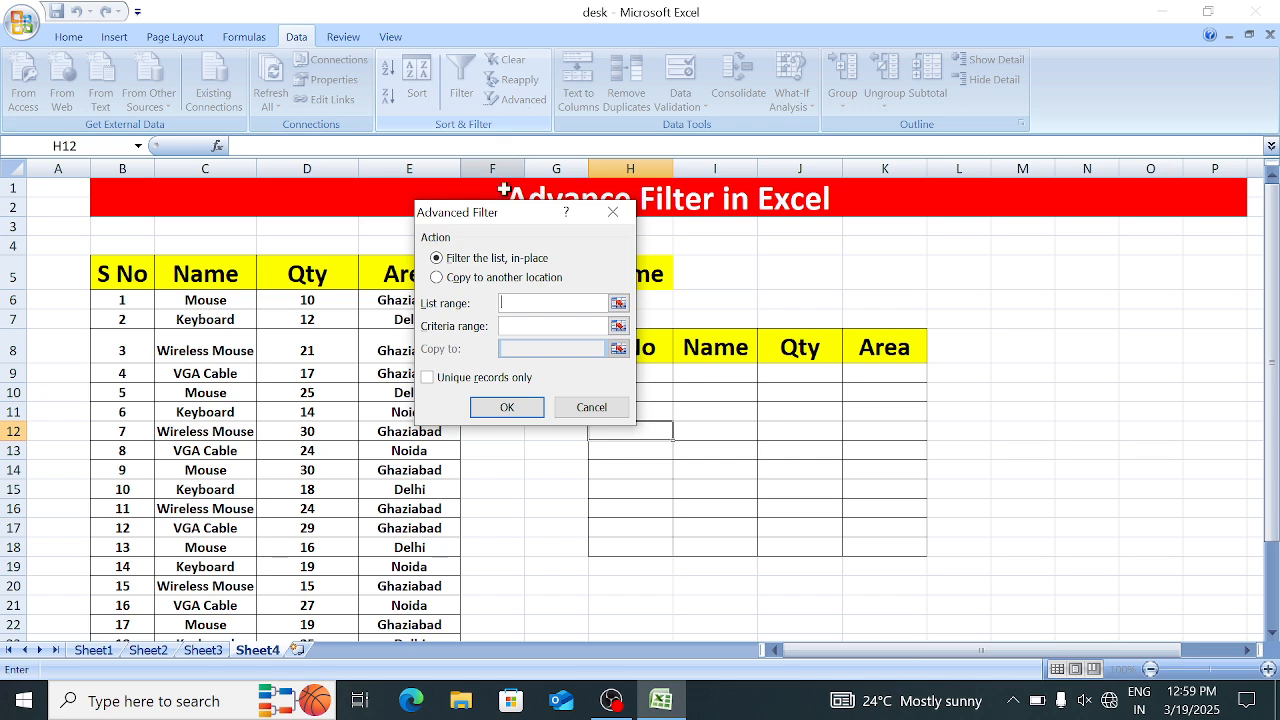
{"action": "left_click_drag", "start_coordinate": [510, 218], "coordinate": [865, 162]}
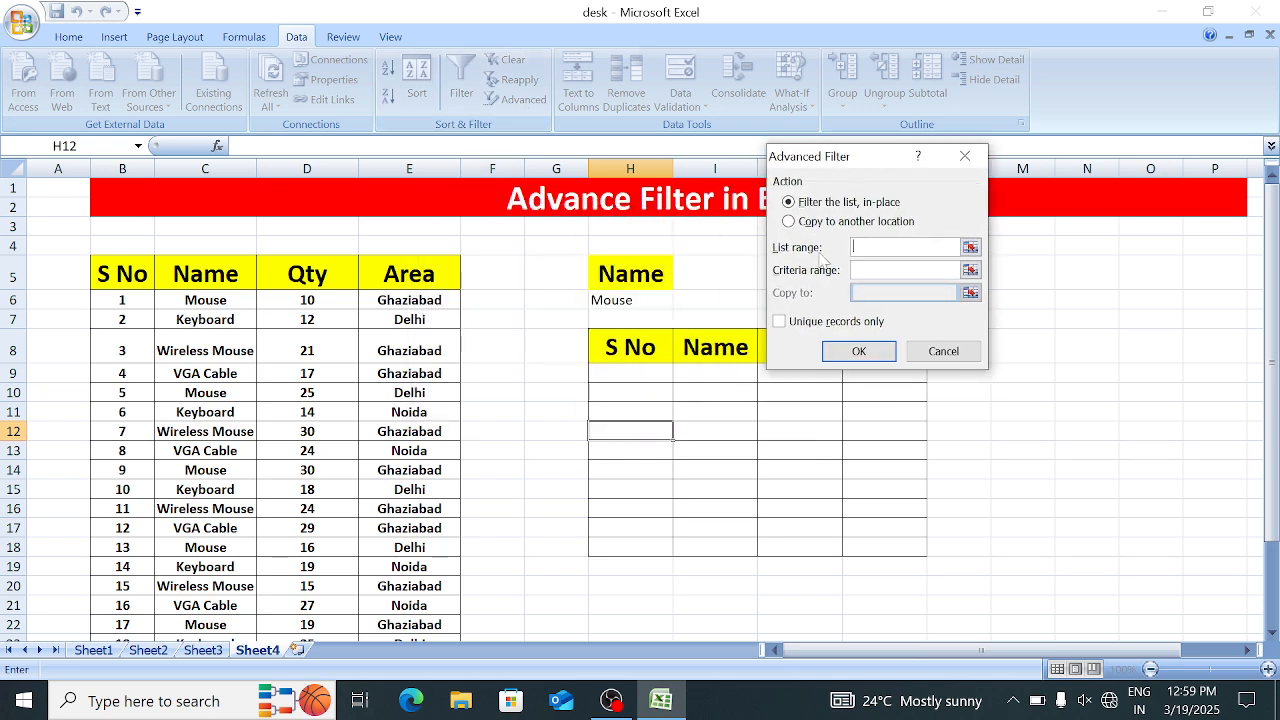
{"action": "left_click", "coordinate": [803, 224]}
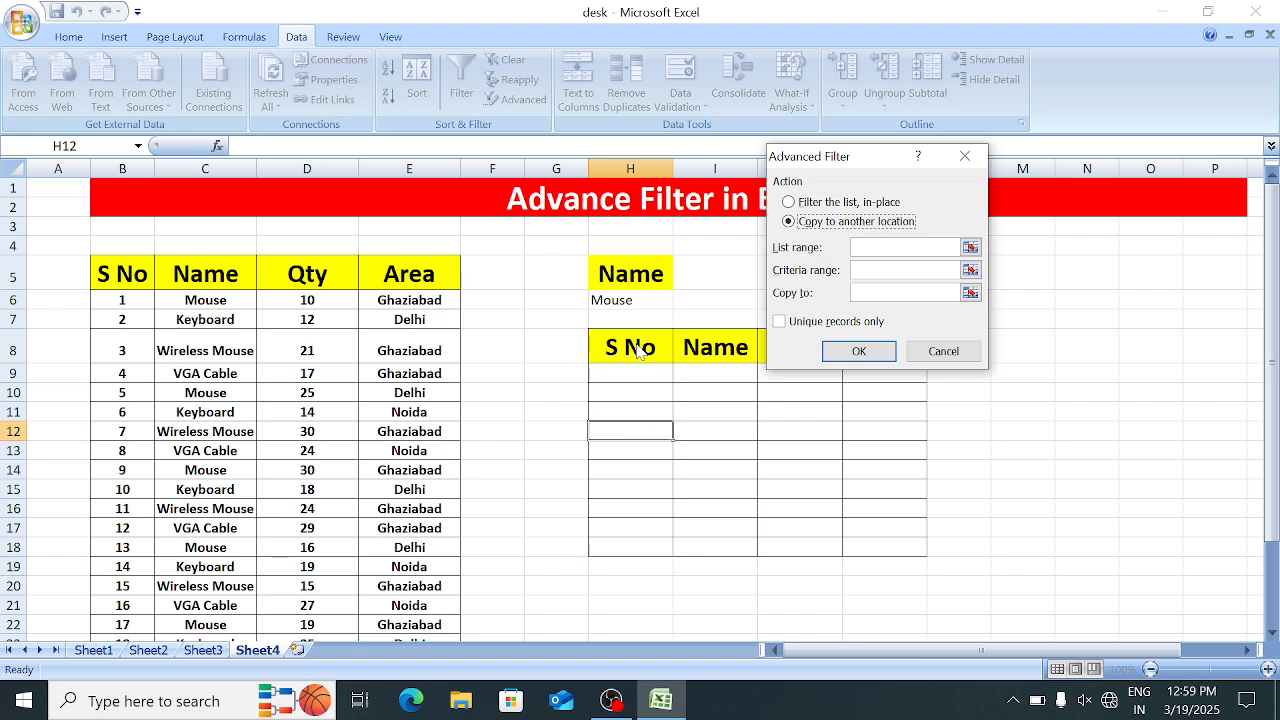
{"action": "left_click", "coordinate": [797, 204]}
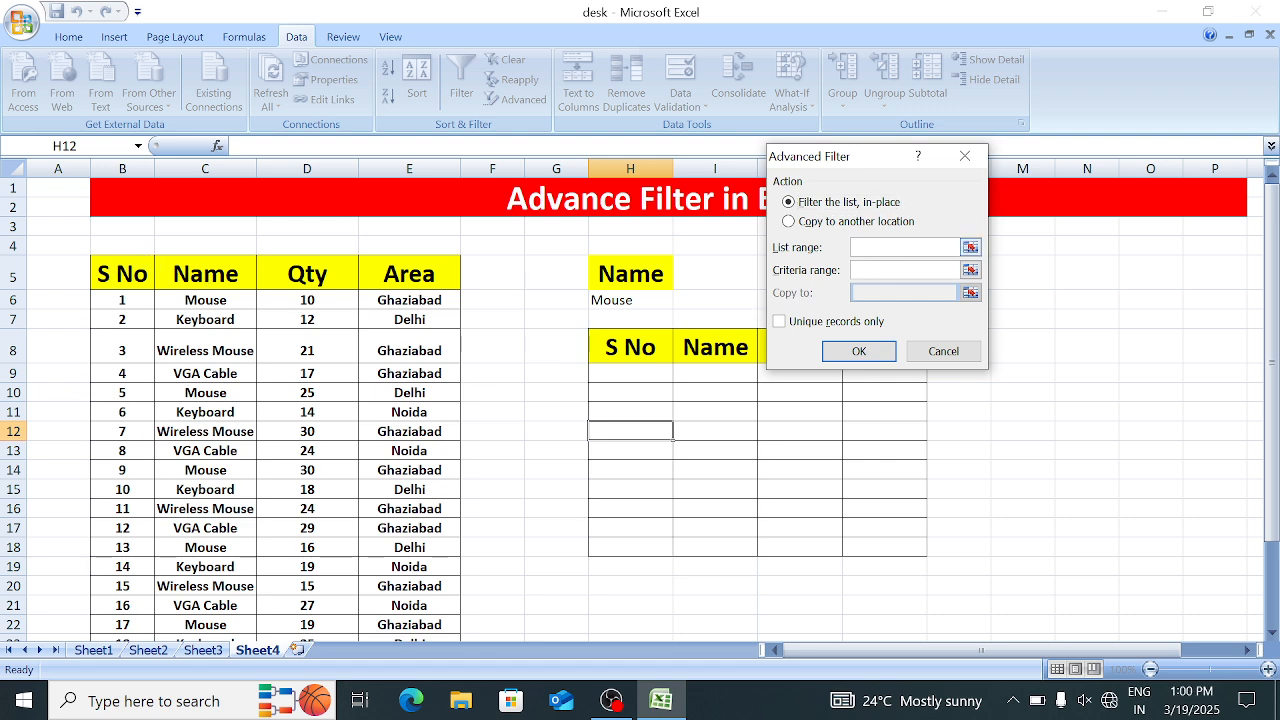
{"action": "left_click", "coordinate": [872, 250]}
{"action": "left_click", "coordinate": [139, 272]}
{"action": "key", "text": "ctrl+shift+Right"}
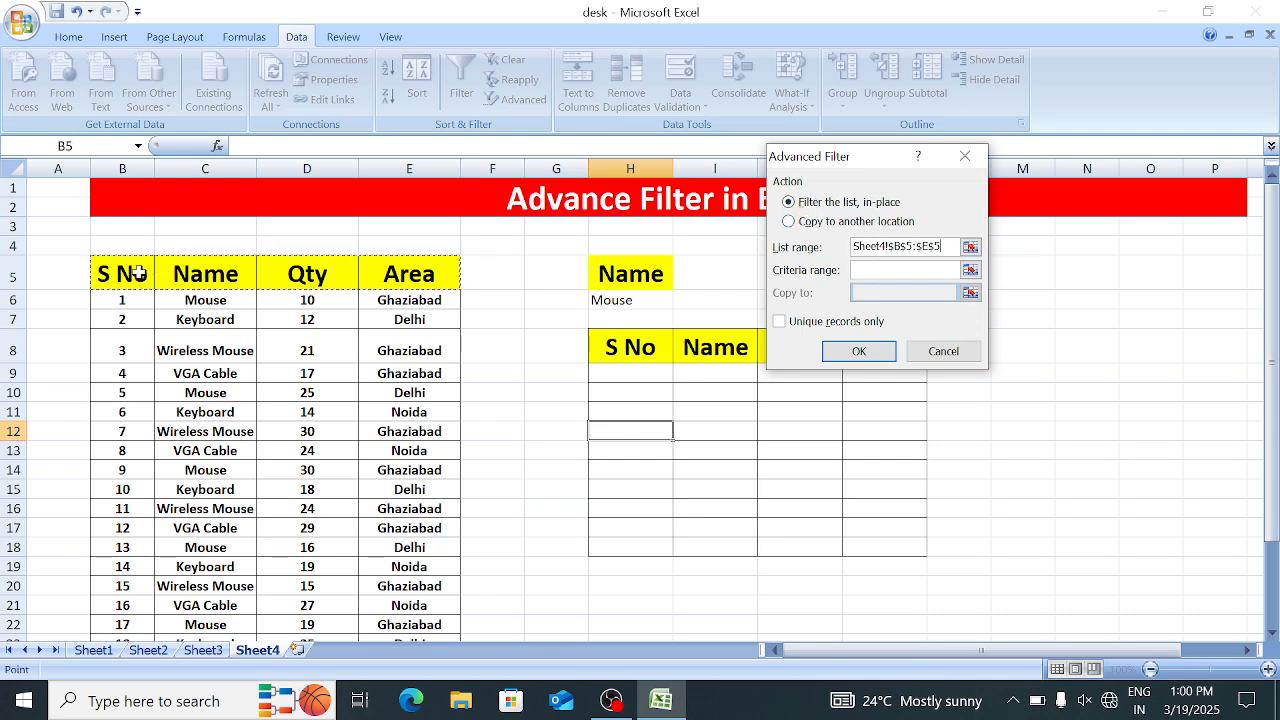
{"action": "key", "text": "ctrl+shift+Down"}
{"action": "key", "text": "Tab"}
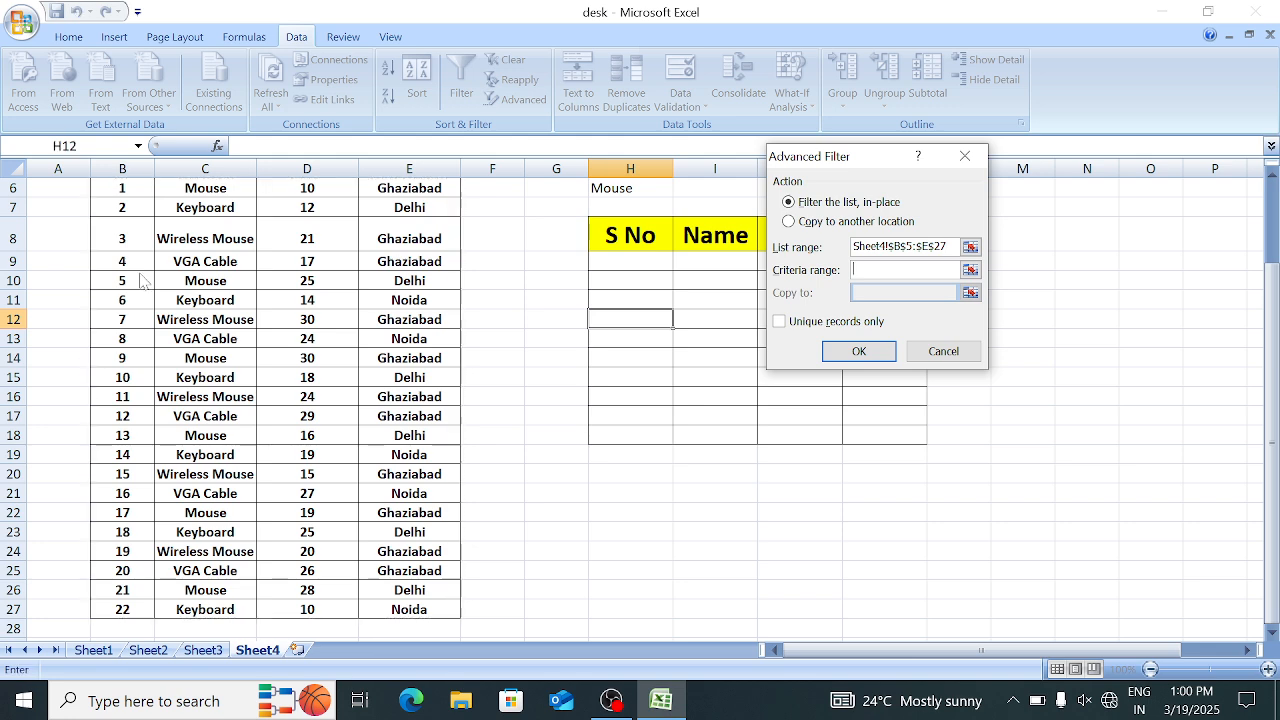
Apply the in-place Advanced Filter with criteria range $H$5:$H$6, and undo it
{"action": "scroll", "coordinate": [347, 353], "scroll_direction": "up", "scroll_amount": 1}
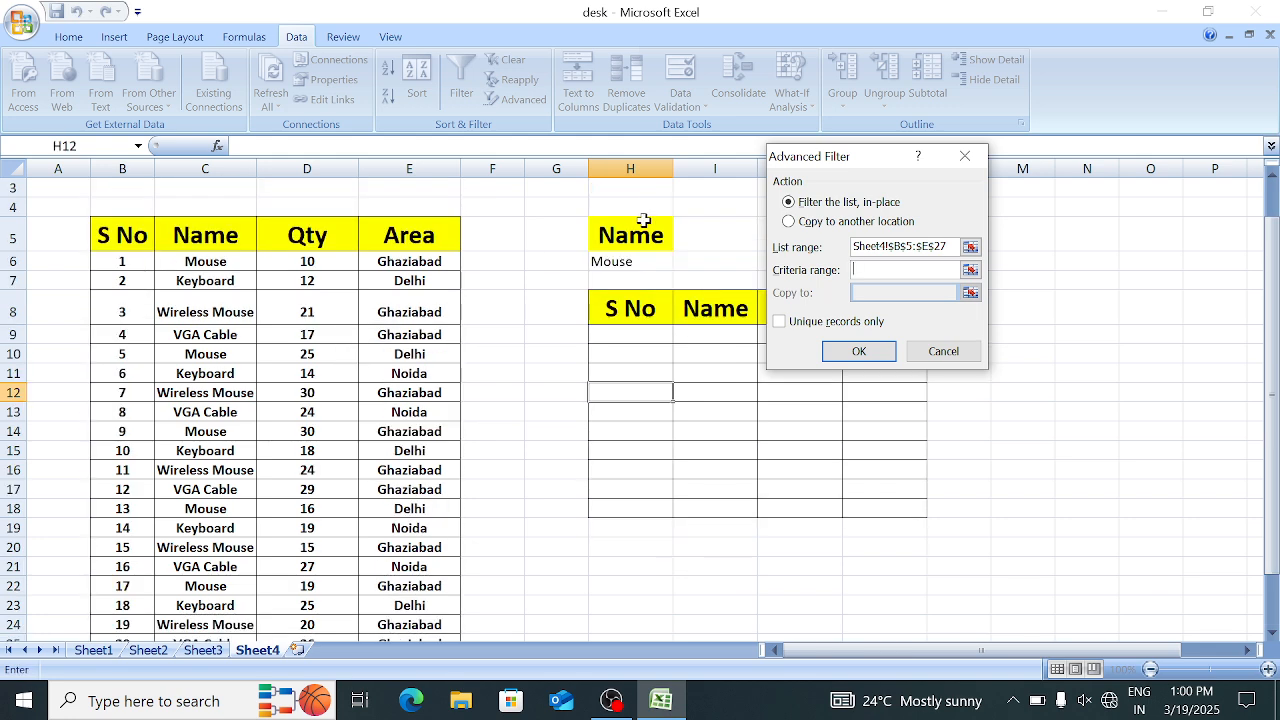
{"action": "left_click_drag", "start_coordinate": [644, 228], "coordinate": [646, 263]}
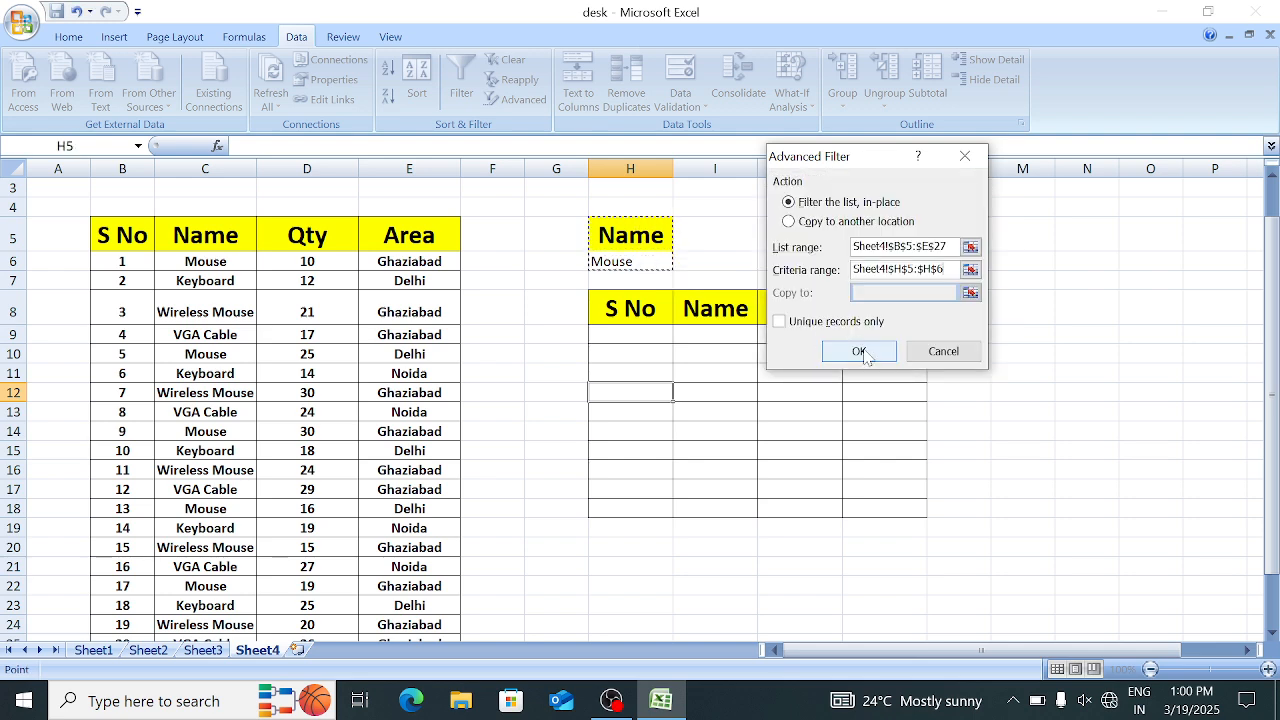
{"action": "left_click", "coordinate": [860, 352]}
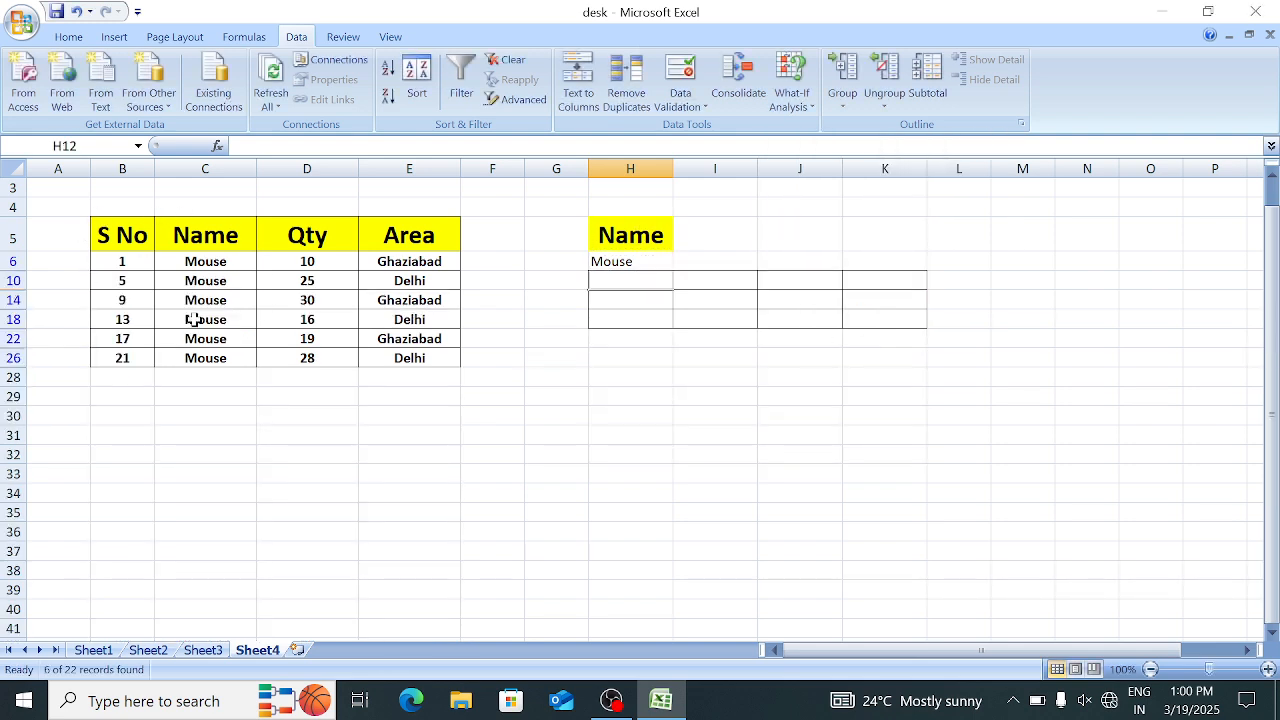
{"action": "key", "text": "ctrl+z"}
{"action": "left_click", "coordinate": [259, 314]}
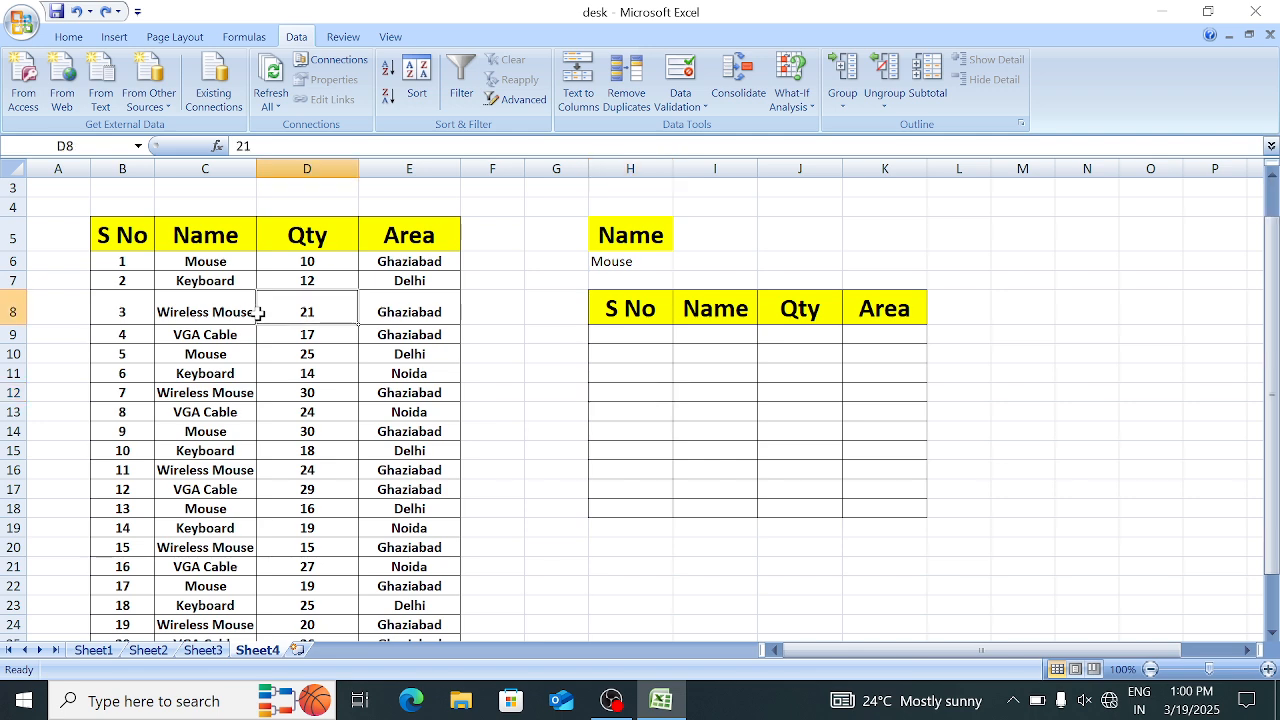
Set up an Advanced Filter that copies to another location, with list range $B$5:$E$27
{"action": "left_click_drag", "start_coordinate": [665, 302], "coordinate": [843, 431]}
{"action": "scroll", "coordinate": [843, 431], "scroll_direction": "up", "scroll_amount": 1}
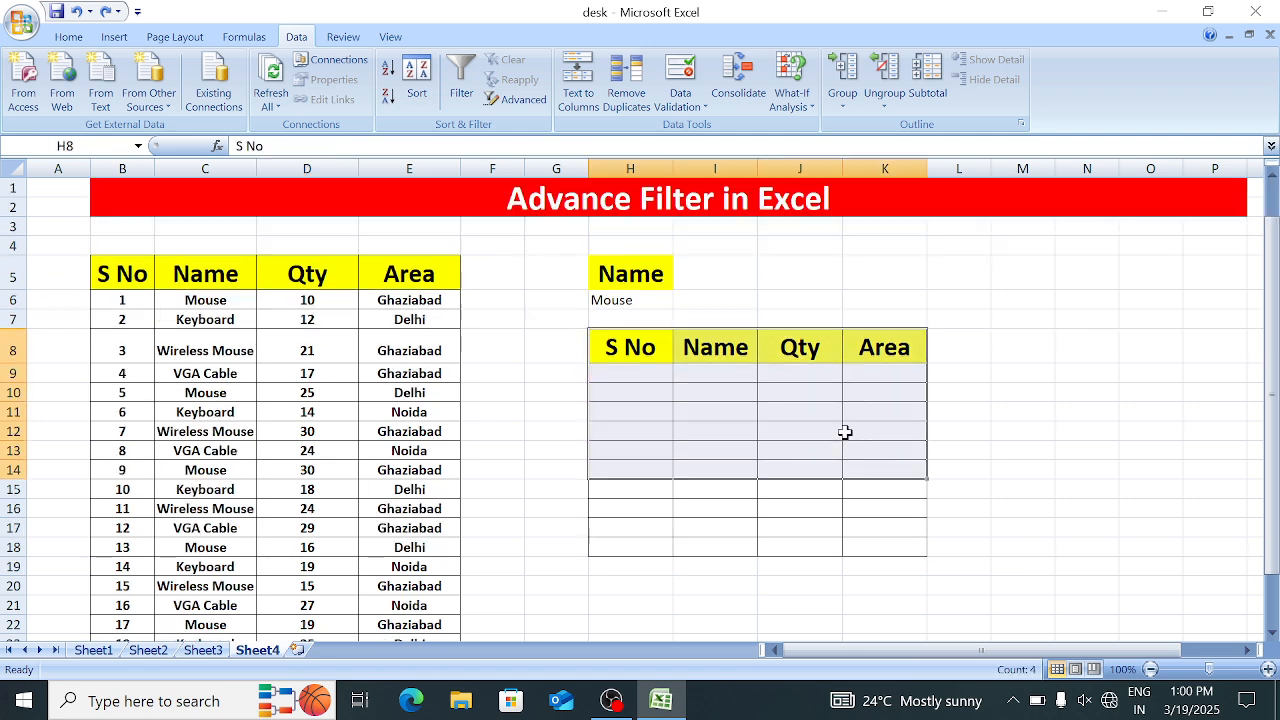
{"action": "left_click", "coordinate": [843, 431]}
{"action": "left_click", "coordinate": [516, 99]}
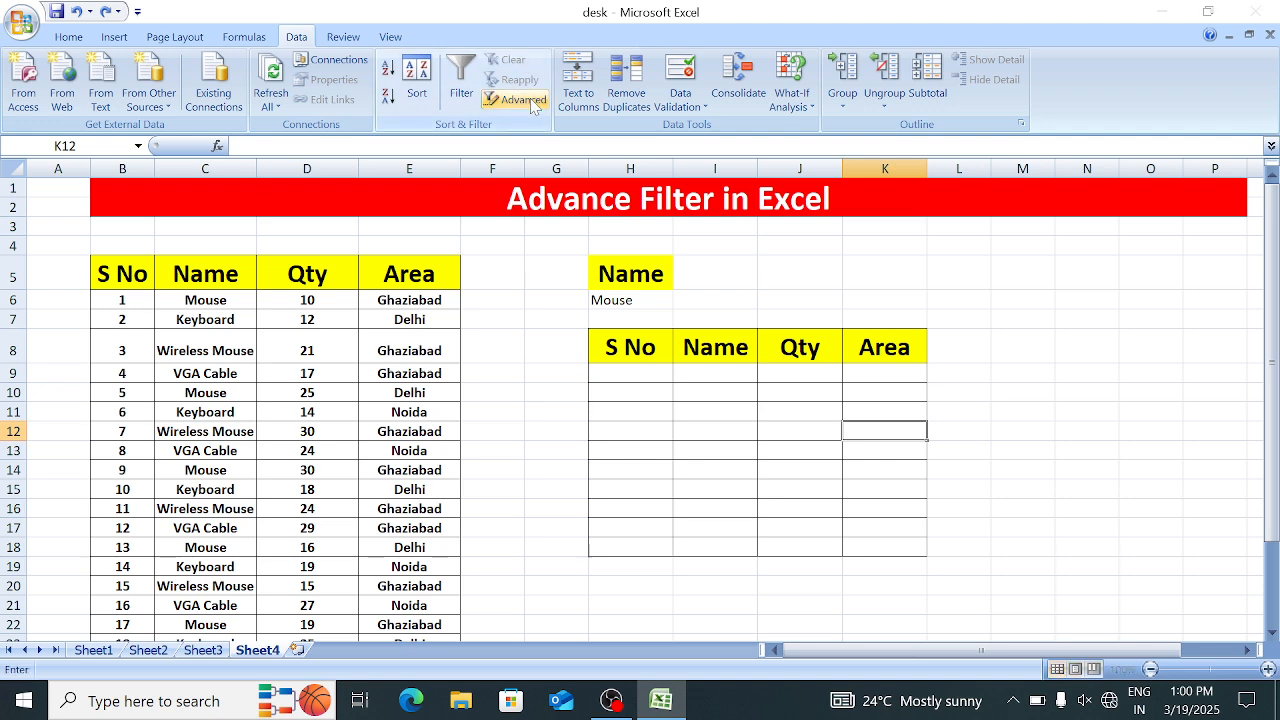
{"action": "left_click", "coordinate": [824, 224]}
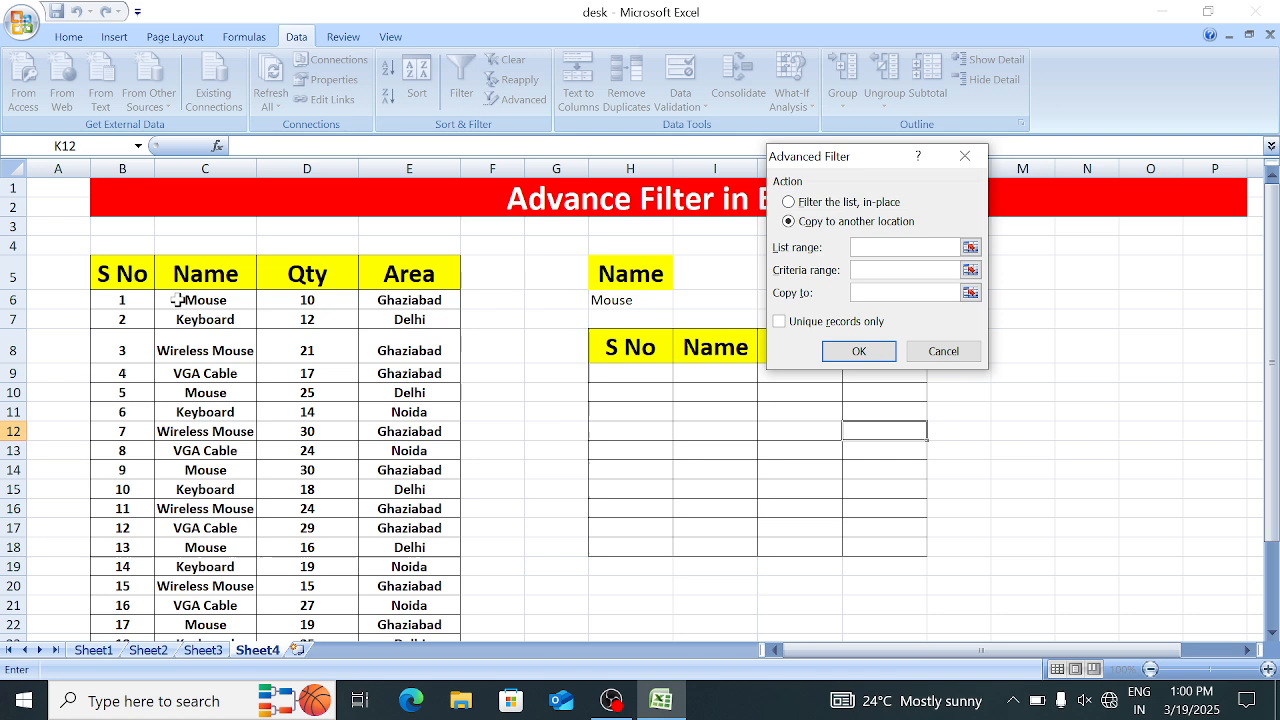
{"action": "left_click", "coordinate": [130, 273]}
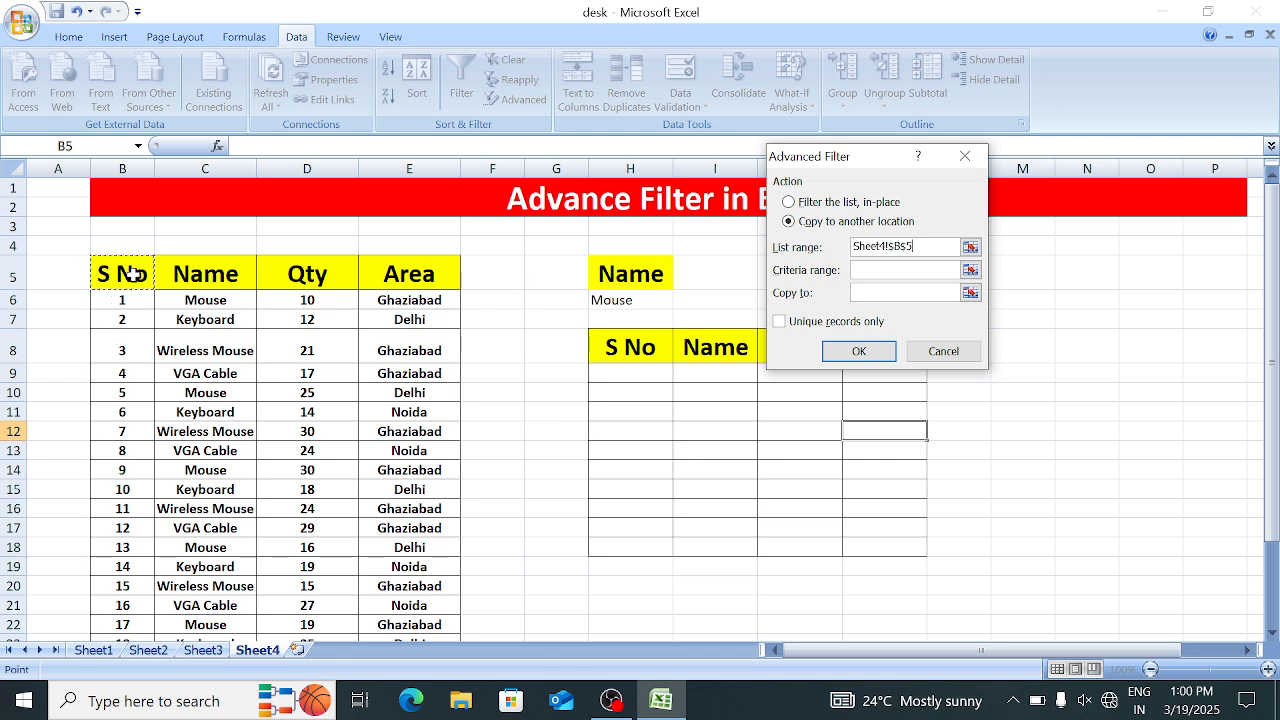
{"action": "key", "text": "ctrl+shift+Right"}
{"action": "key", "text": "ctrl+shift+Down"}
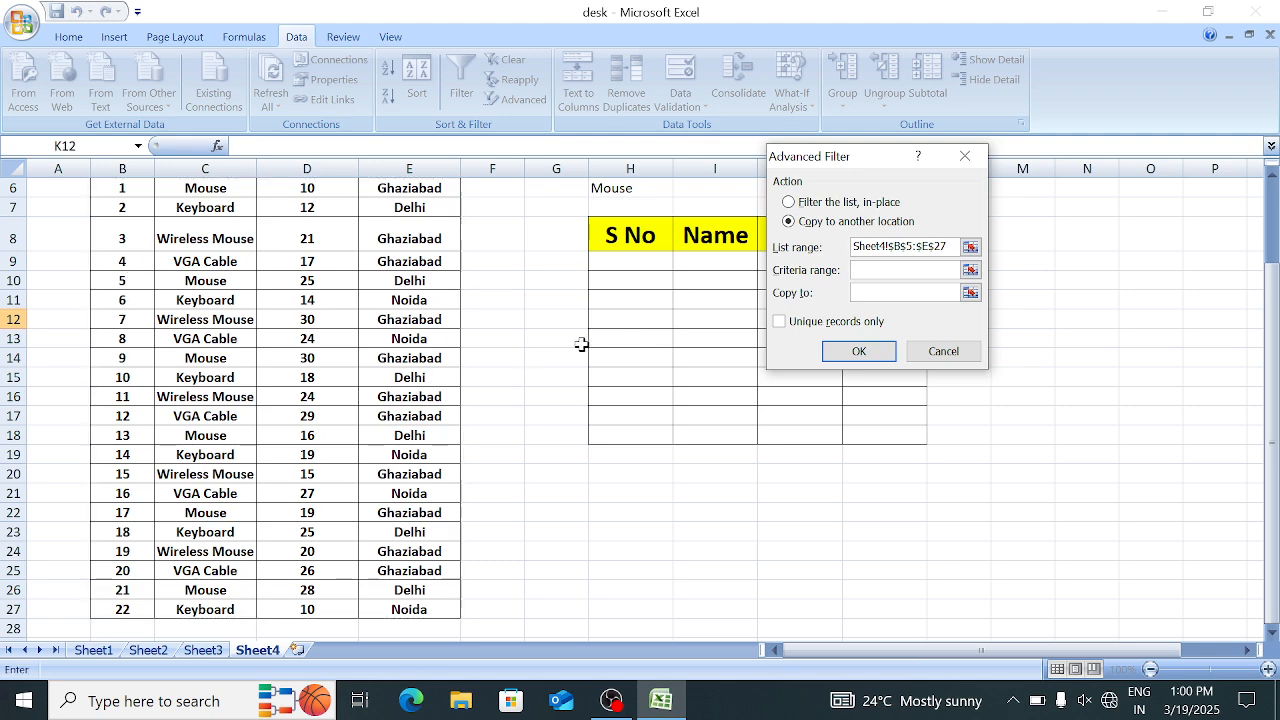
Run the Advanced Filter with criteria range $H$5:$H$6, copying the matches under the header row H8:K8
{"action": "scroll", "coordinate": [581, 344], "scroll_direction": "up", "scroll_amount": 1}
{"action": "left_click_drag", "start_coordinate": [624, 232], "coordinate": [637, 268]}
{"action": "key", "text": "Tab"}
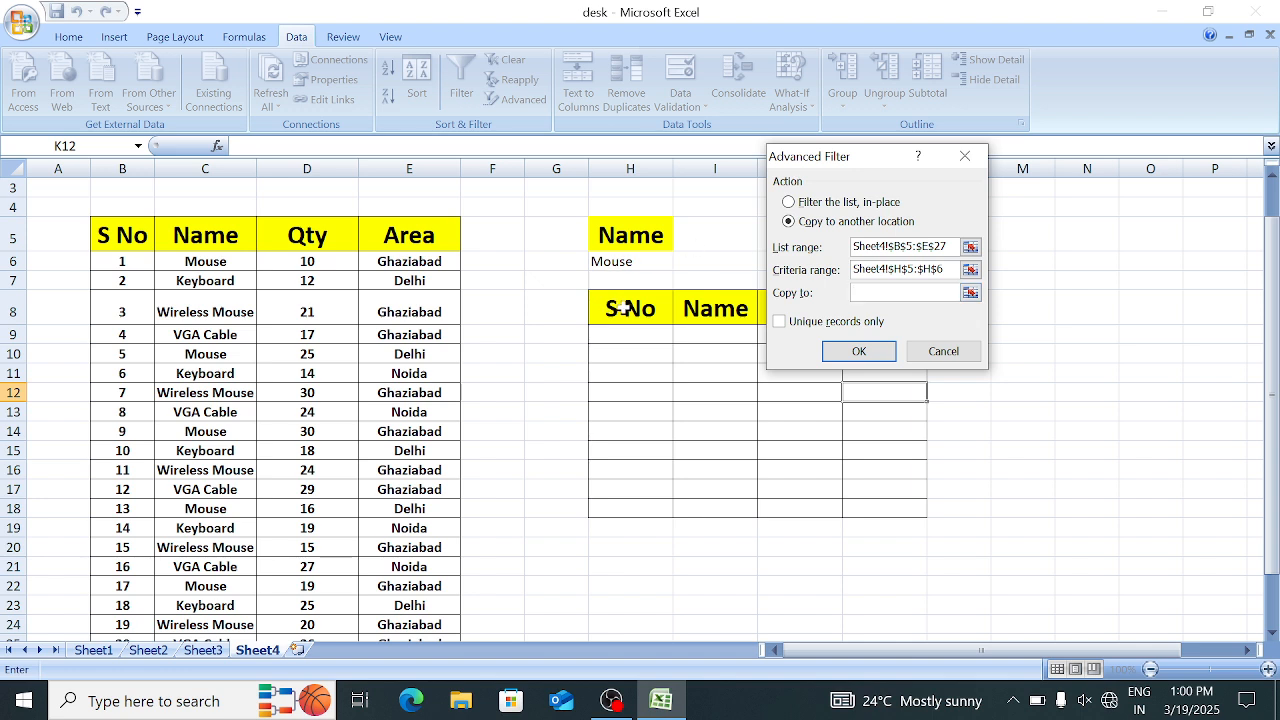
{"action": "left_click_drag", "start_coordinate": [614, 307], "coordinate": [858, 305]}
{"action": "left_click", "coordinate": [860, 351]}
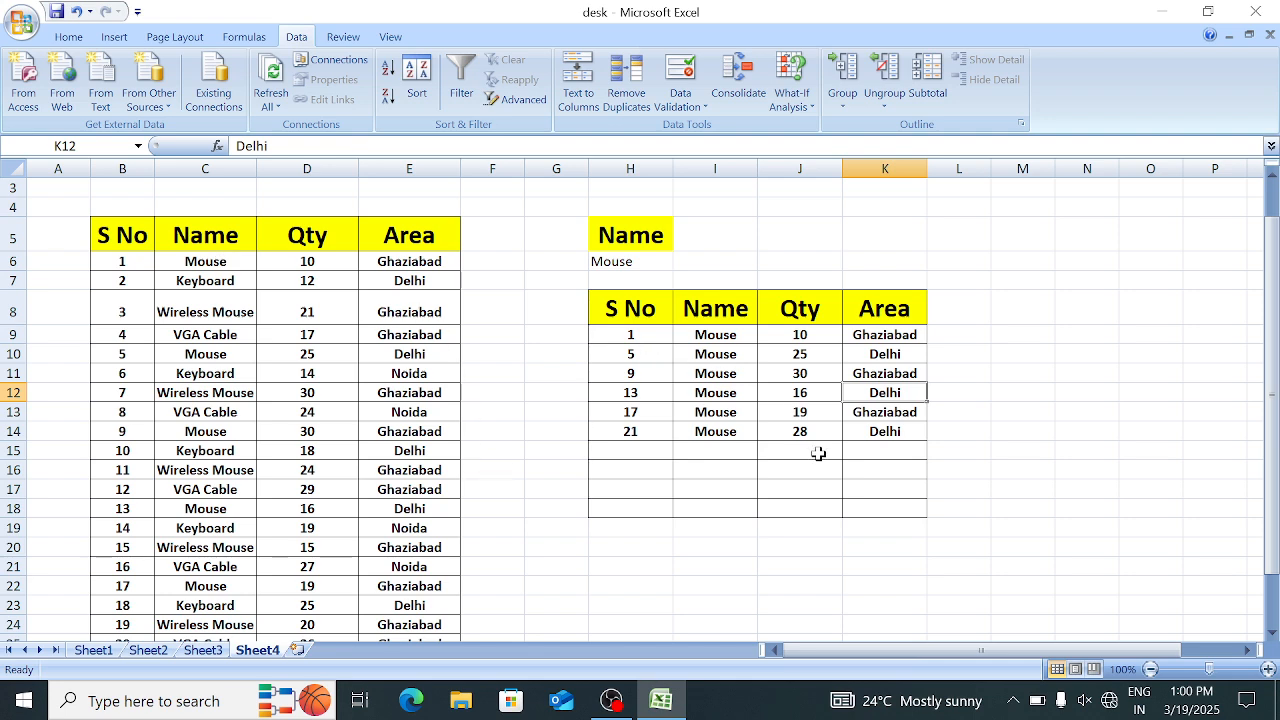
Change the filter criterion in H6 to keyboard
{"action": "scroll", "coordinate": [602, 353], "scroll_direction": "up", "scroll_amount": 1}
{"action": "left_click", "coordinate": [645, 302]}
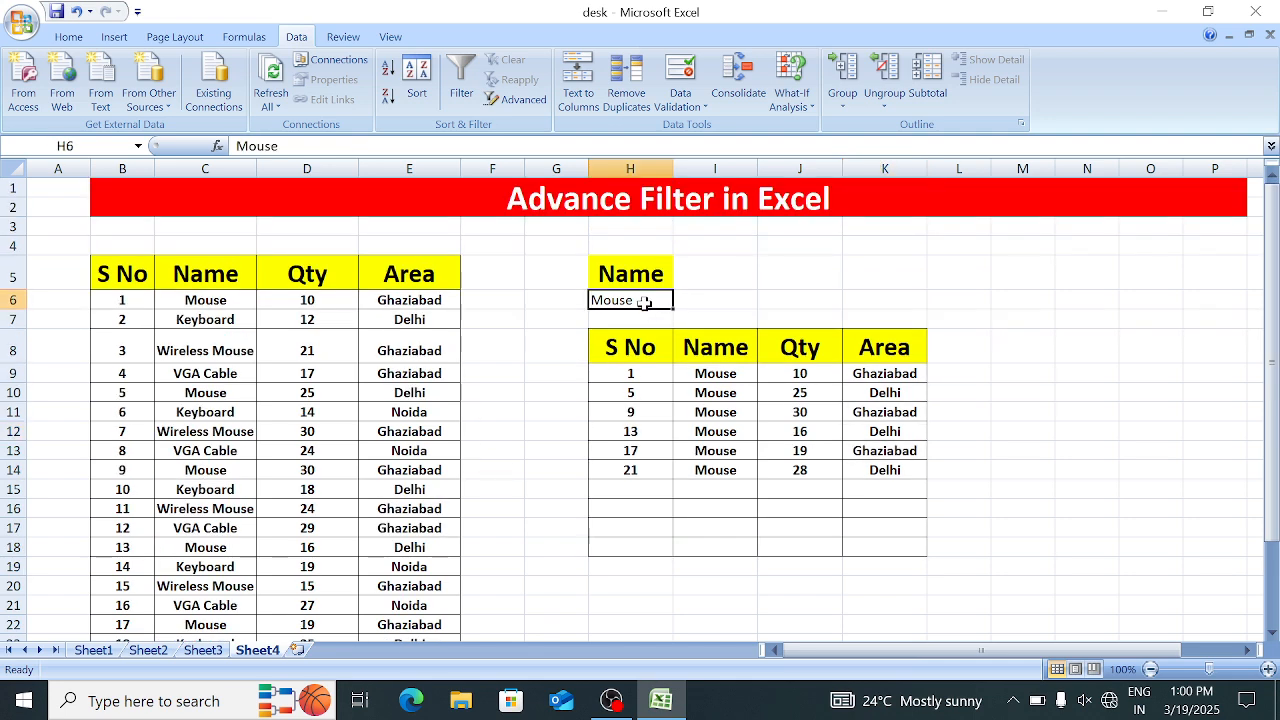
{"action": "type", "text": "keyb"}
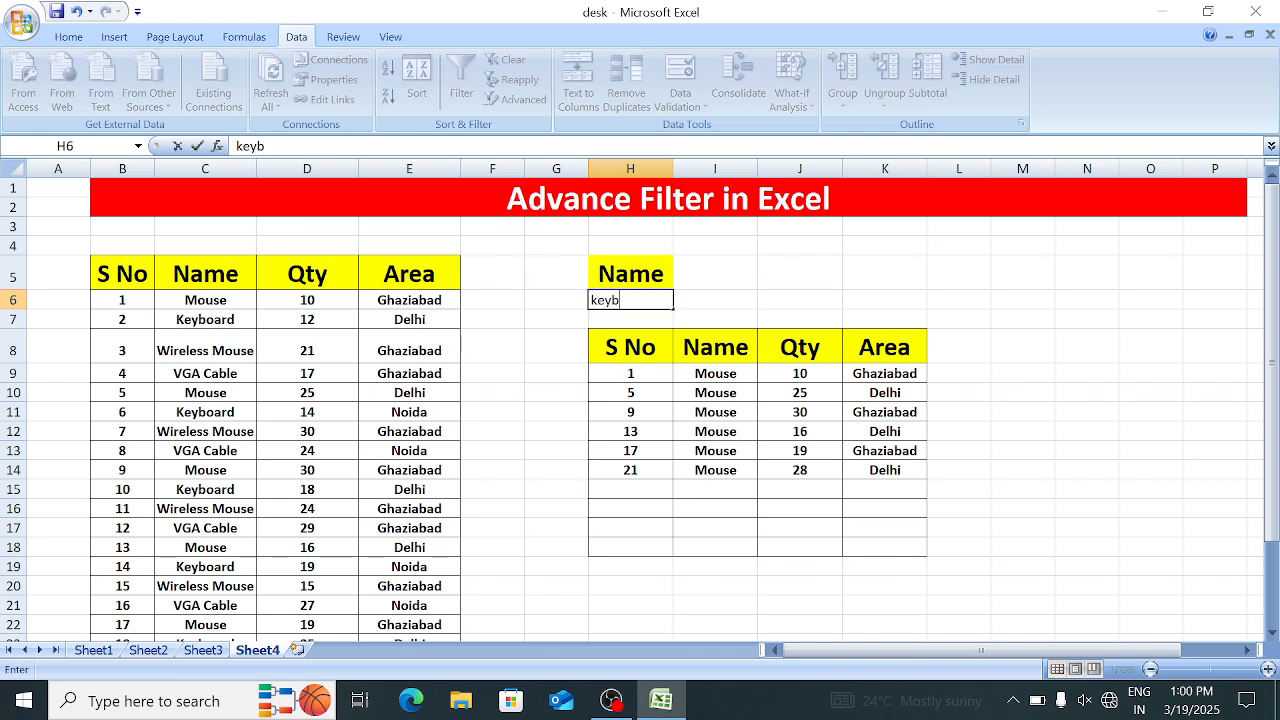
{"action": "type", "text": "oard"}
{"action": "key", "text": "Return"}
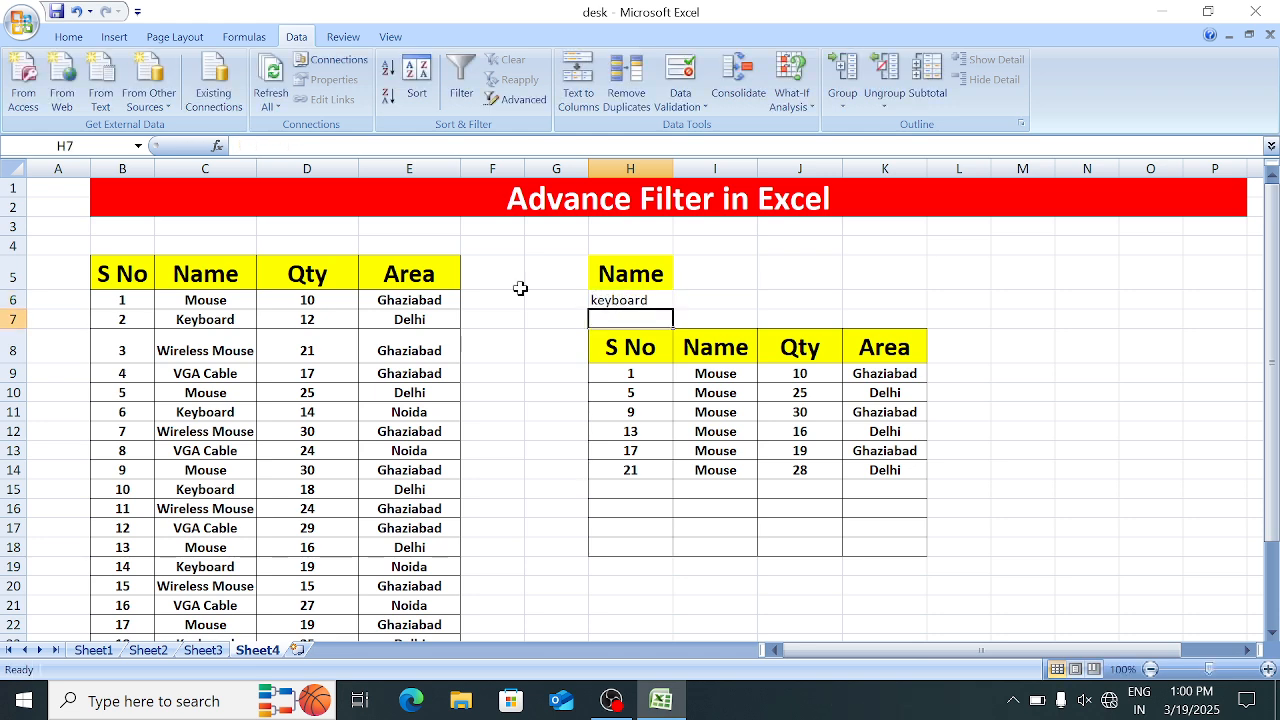
Set up a new Advanced Filter that copies to another location, reselecting $B$5:$E$27 as the list range
{"action": "left_click", "coordinate": [665, 411]}
{"action": "left_click", "coordinate": [517, 99]}
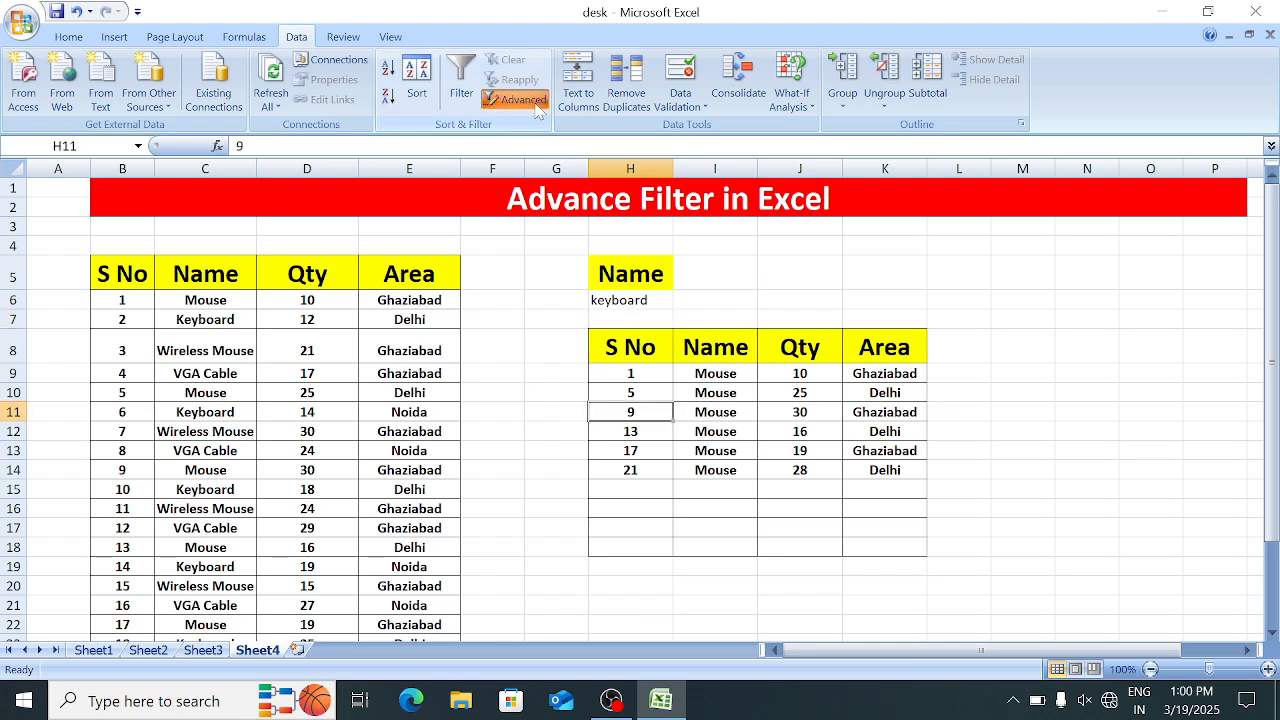
{"action": "left_click", "coordinate": [845, 222]}
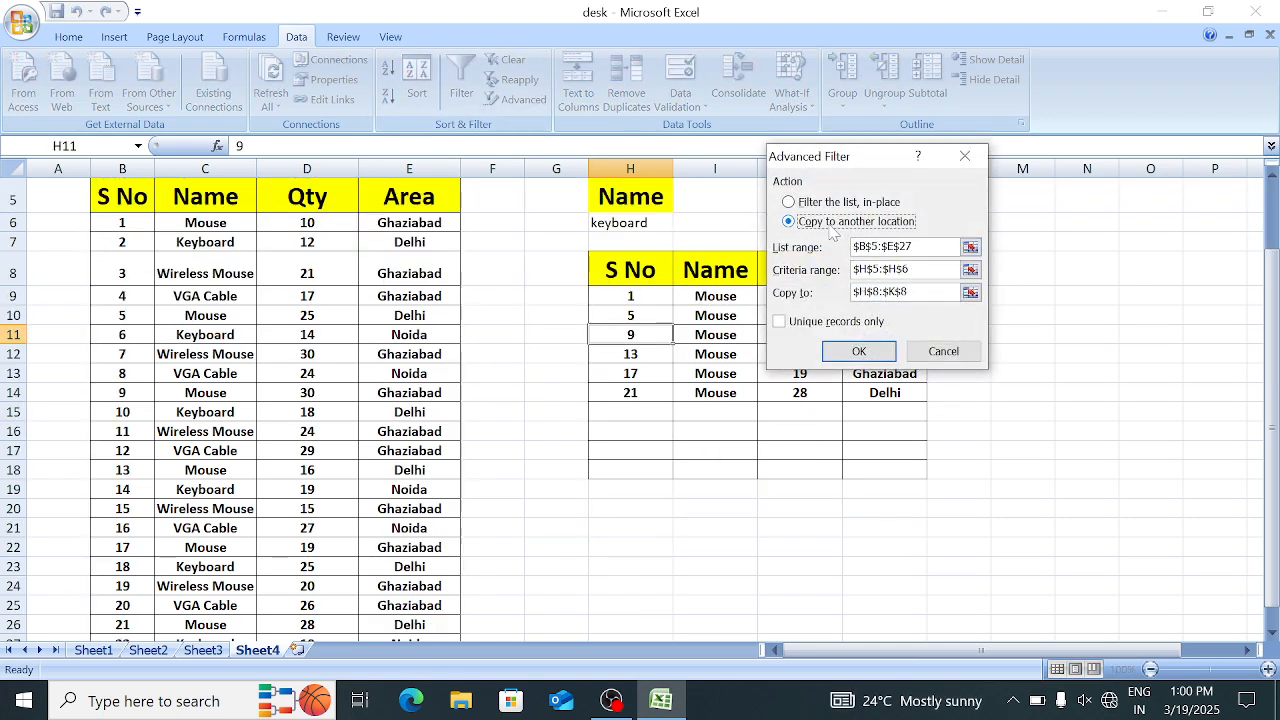
{"action": "key", "text": "Tab"}
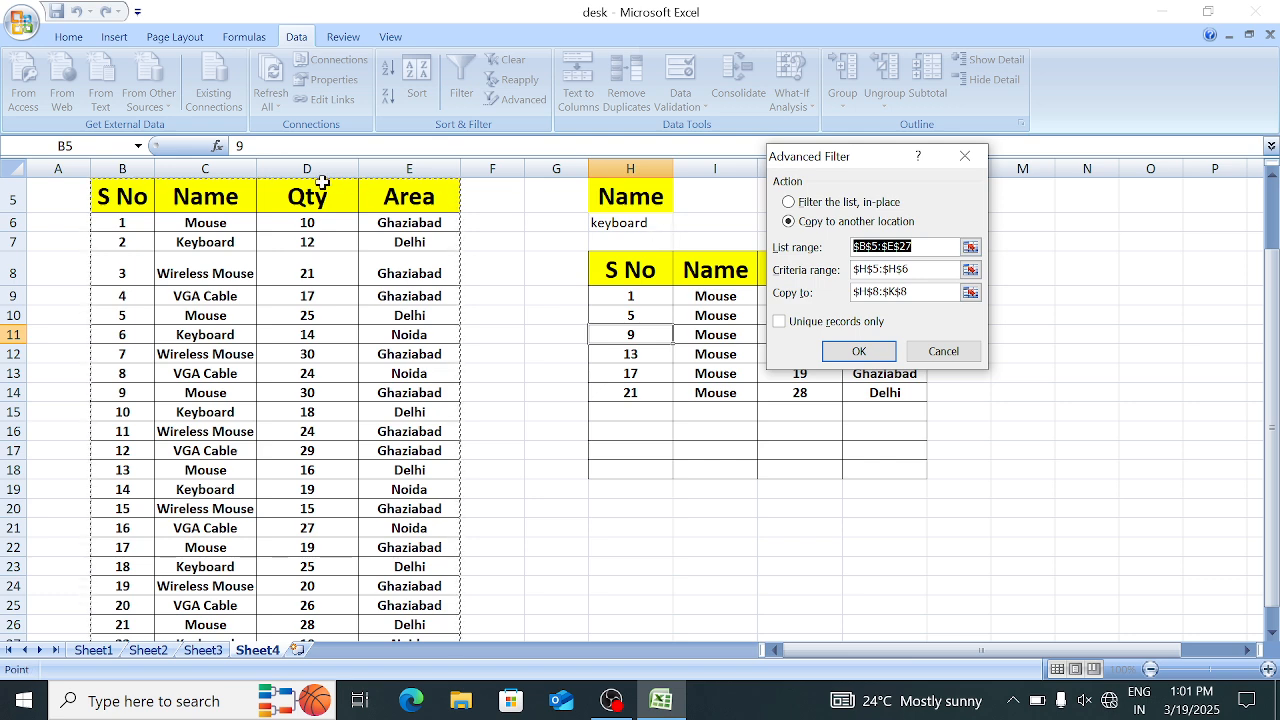
{"action": "left_click", "coordinate": [110, 193]}
{"action": "left_click_drag", "start_coordinate": [110, 193], "coordinate": [387, 260]}
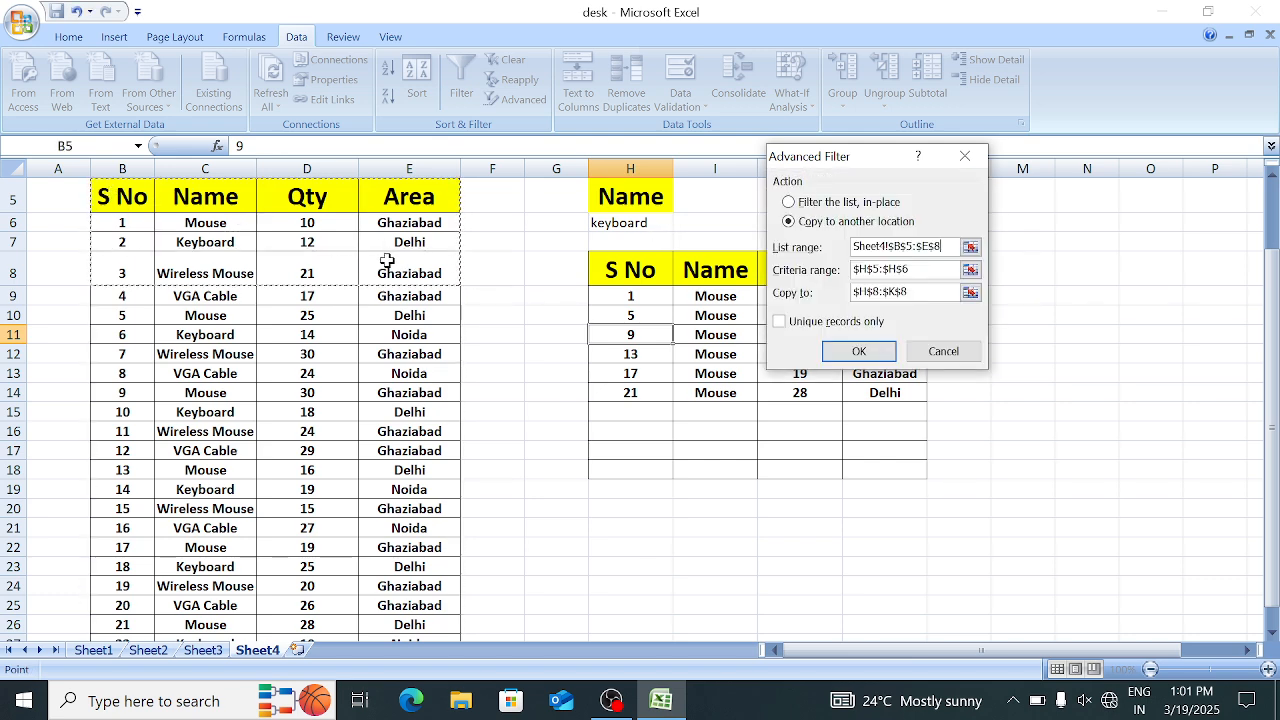
{"action": "key", "text": "ctrl+shift+Down"}
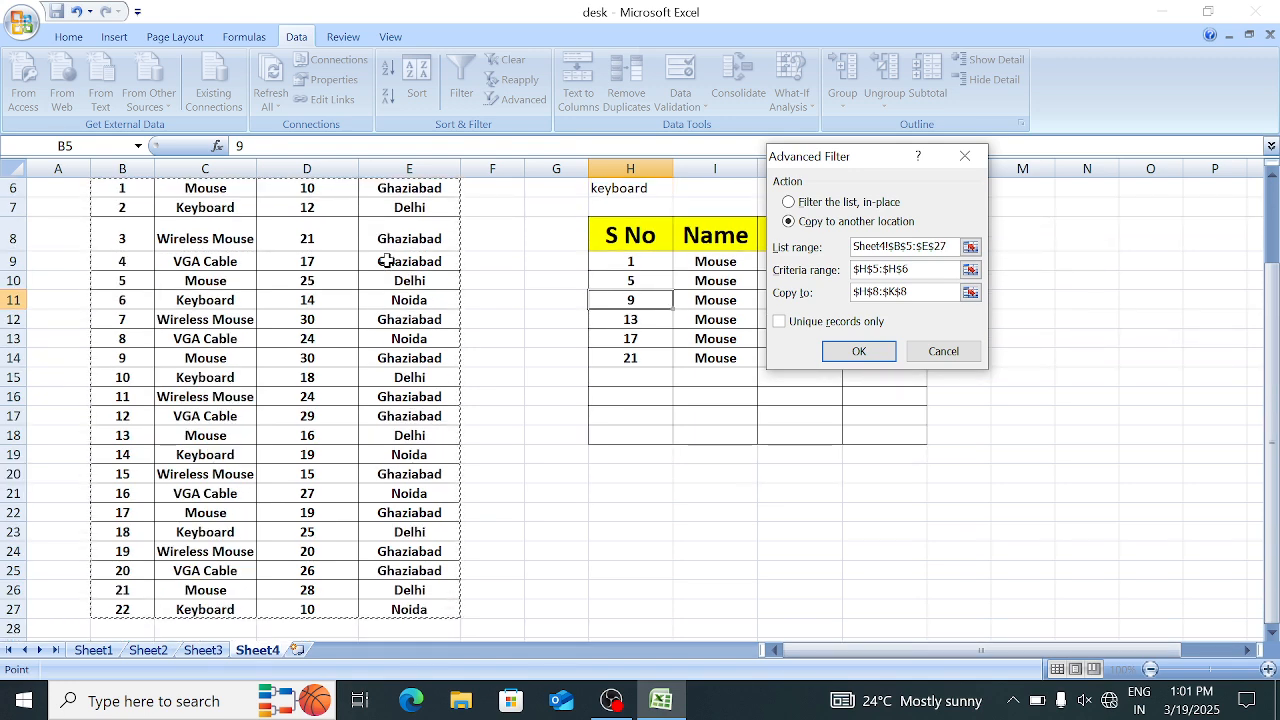
Reselect H5:H6 as the criteria range and H8:K8 as the copy-to range, and run the filter
{"action": "key", "text": "Tab"}
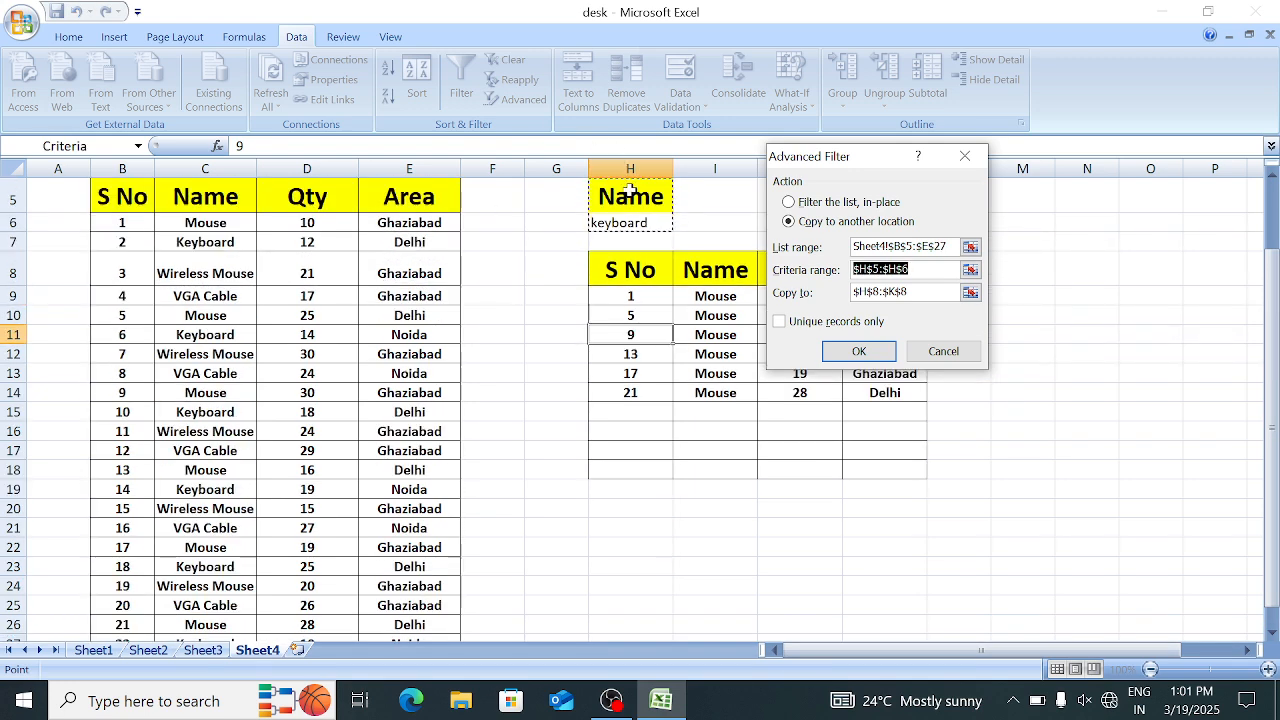
{"action": "left_click_drag", "start_coordinate": [630, 197], "coordinate": [632, 222]}
{"action": "key", "text": "Tab"}
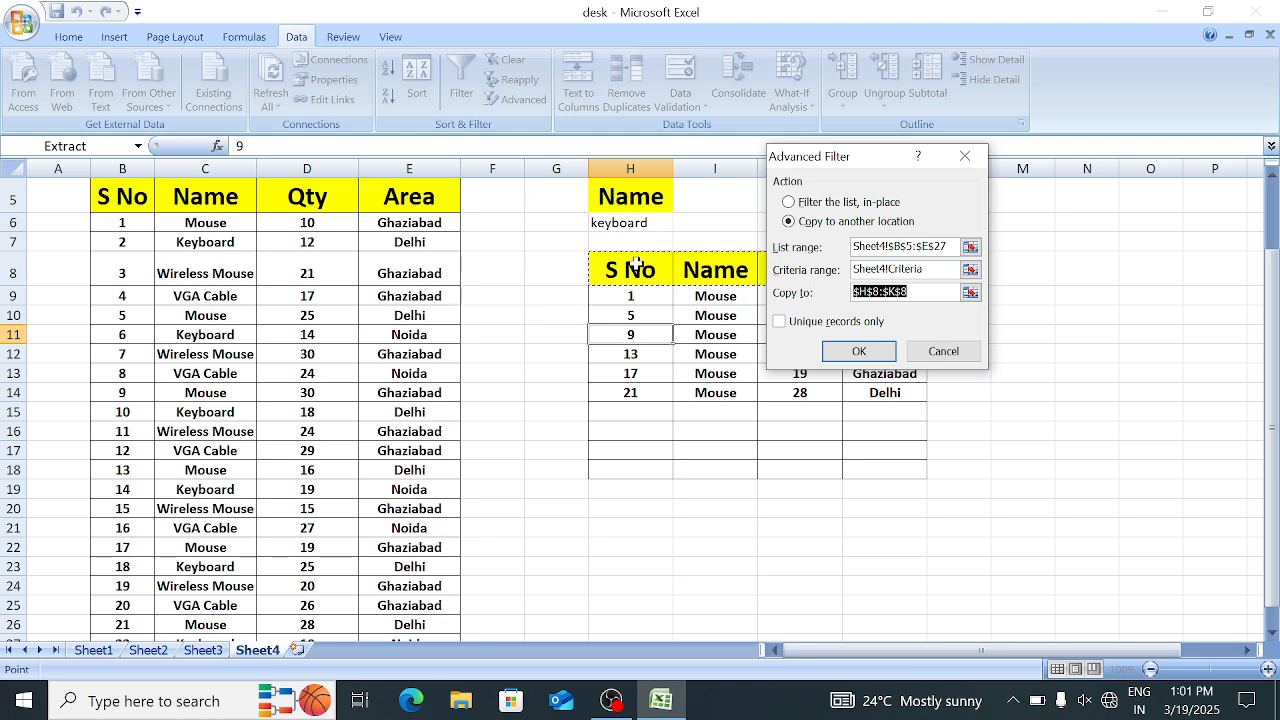
{"action": "left_click_drag", "start_coordinate": [634, 266], "coordinate": [800, 262]}
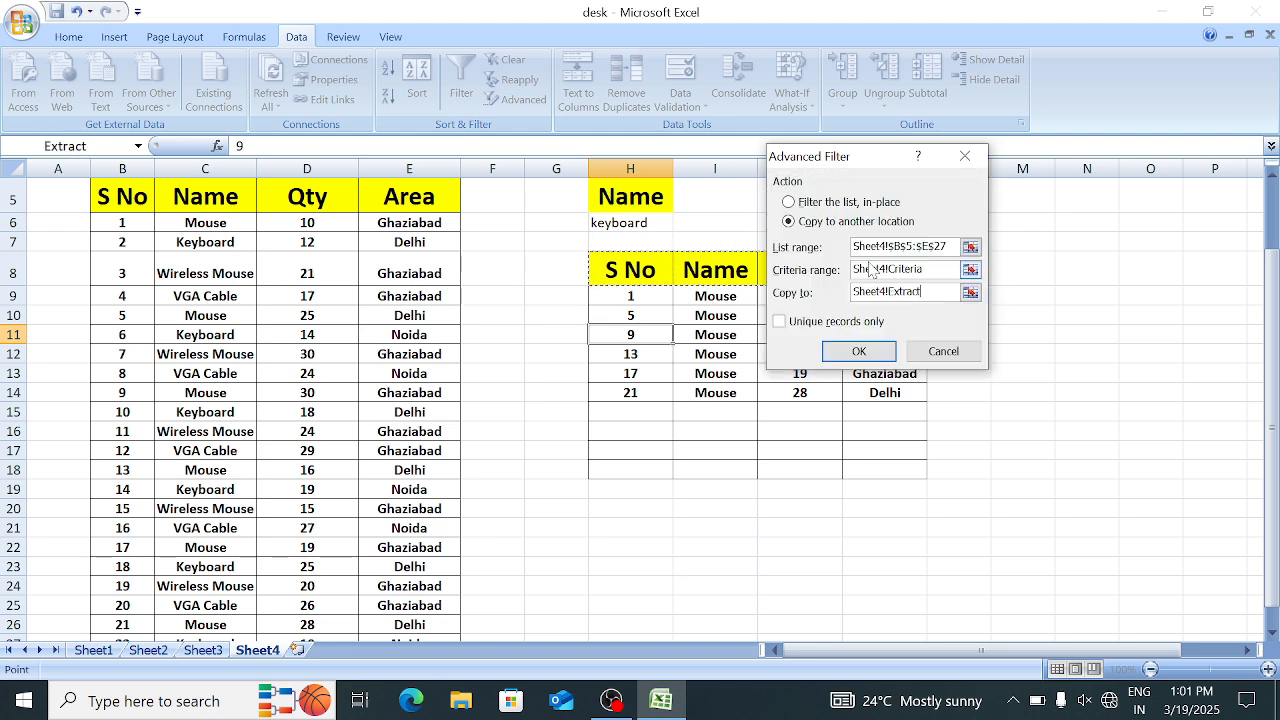
{"action": "left_click", "coordinate": [870, 350]}
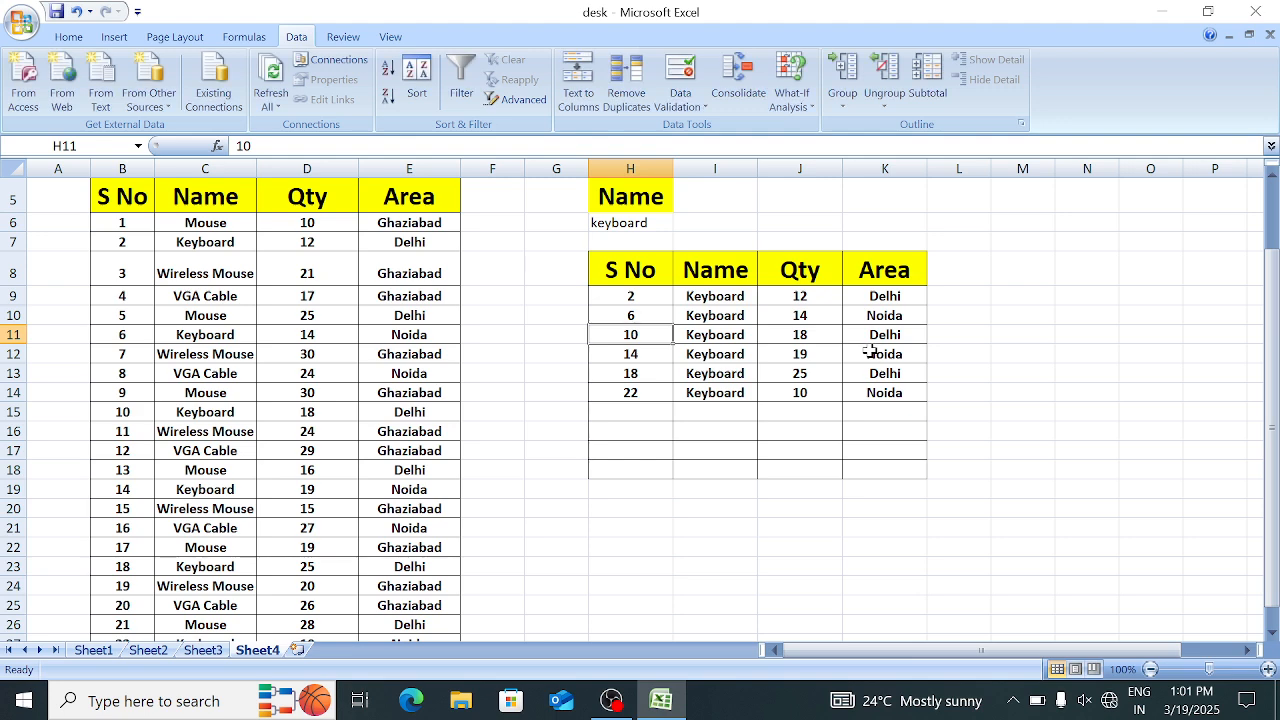
Clear the extracted Keyboard records in H9:K14, keeping the table's header row
{"action": "scroll", "coordinate": [870, 352], "scroll_direction": "up", "scroll_amount": 2}
{"action": "left_click", "coordinate": [650, 297]}
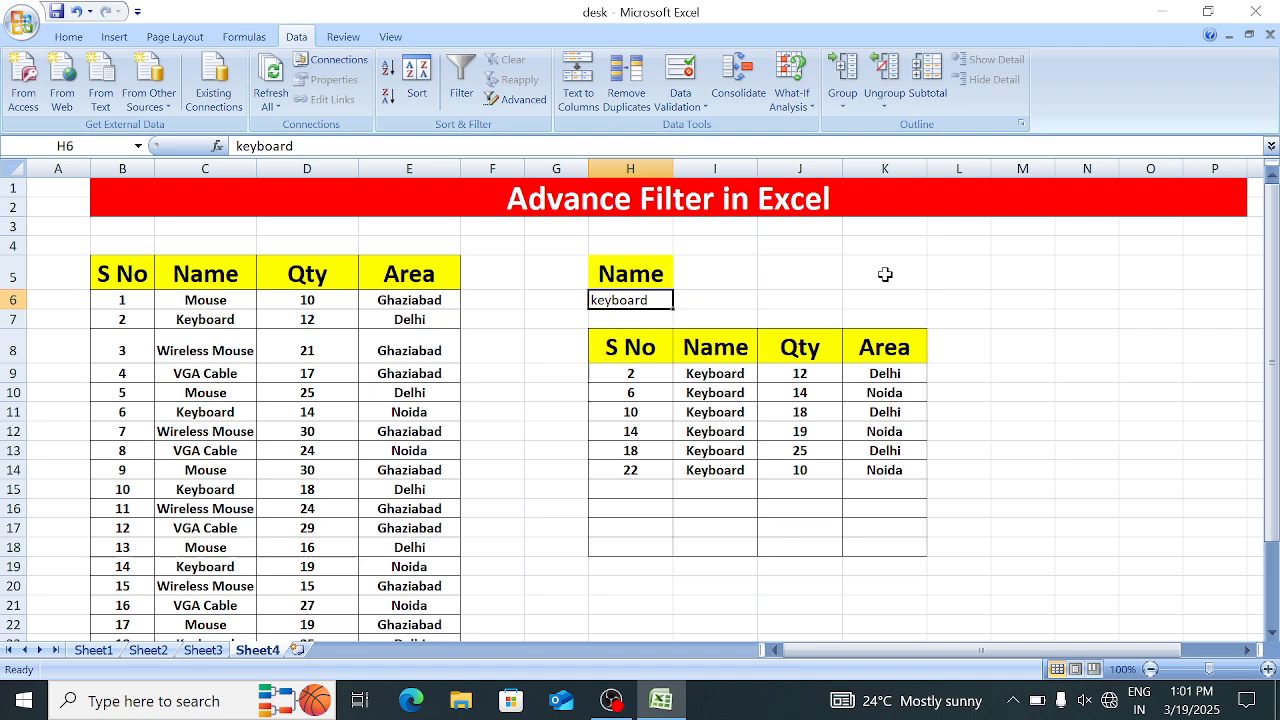
{"action": "key", "text": "Right"}
{"action": "key", "text": "Left"}
{"action": "key", "text": "Down"}
{"action": "key", "text": "Down"}
{"action": "key", "text": "Down"}
{"action": "key", "text": "ctrl+shift+Right"}
{"action": "key", "text": "ctrl+shift+Down"}
{"action": "key", "text": "Delete"}
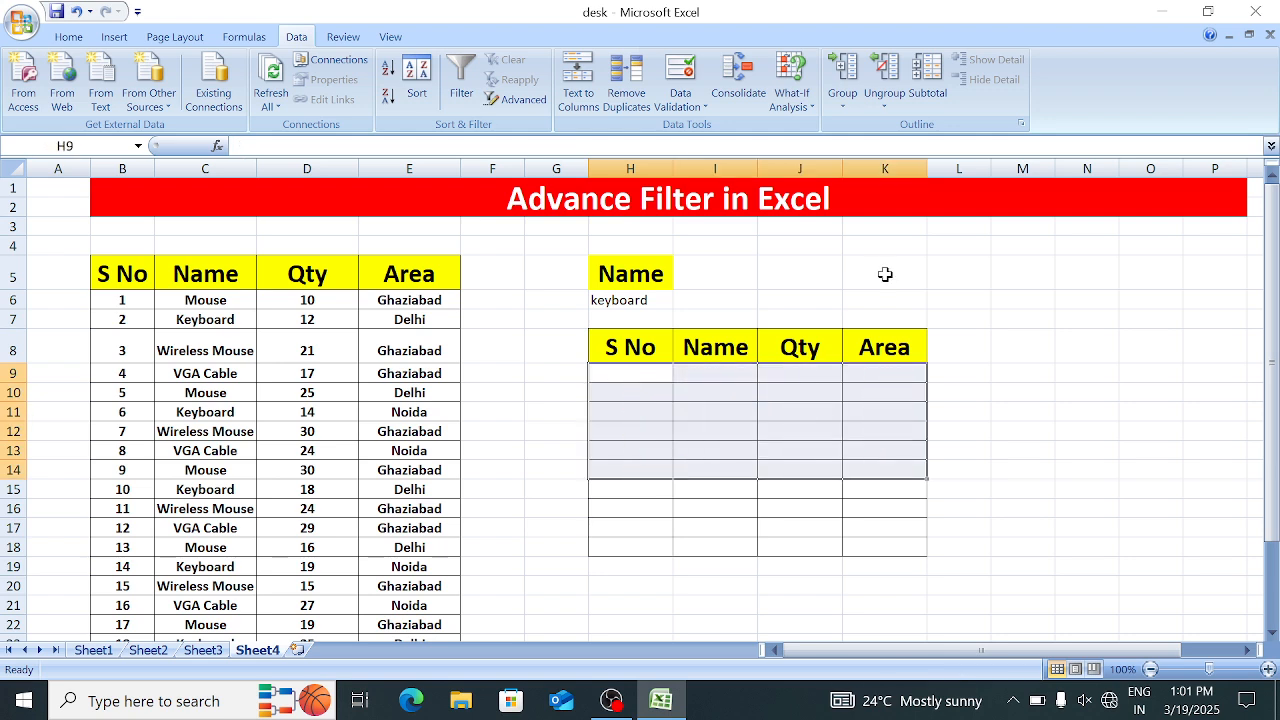
Start recording a macro named find with the shortcut letter R
{"action": "left_click", "coordinate": [391, 36]}
{"action": "left_click", "coordinate": [985, 108]}
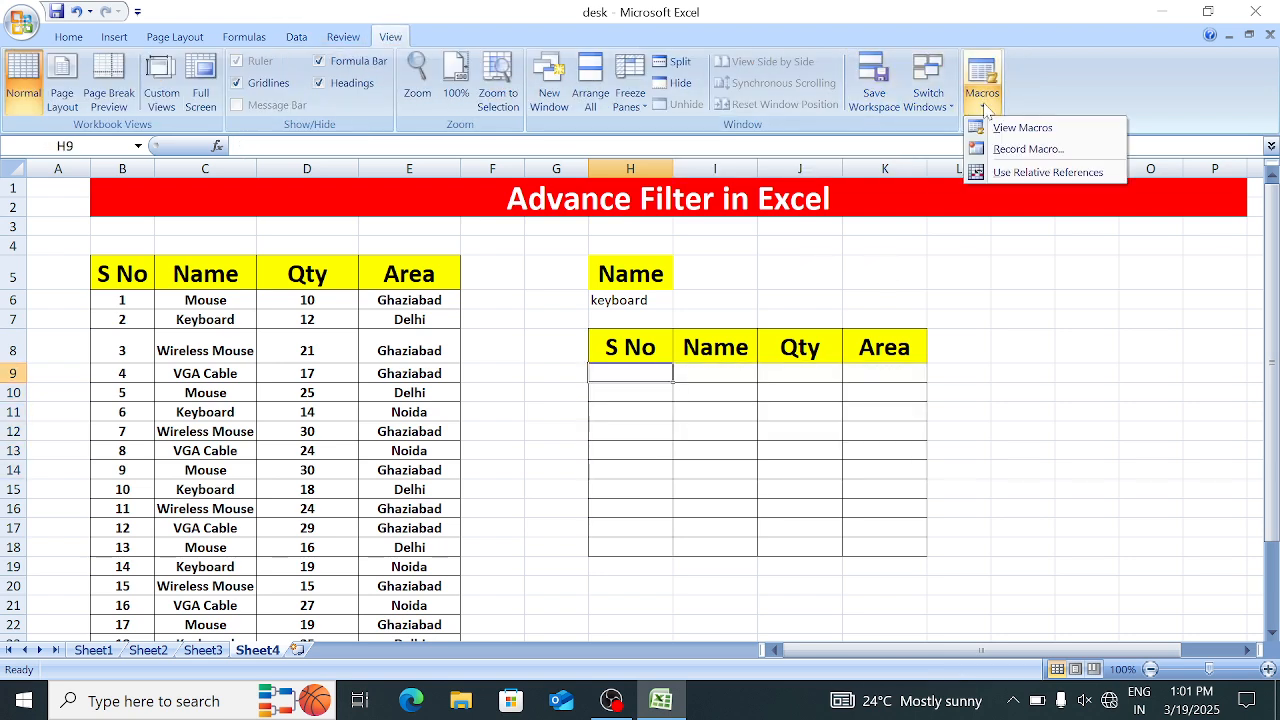
{"action": "left_click", "coordinate": [1026, 150]}
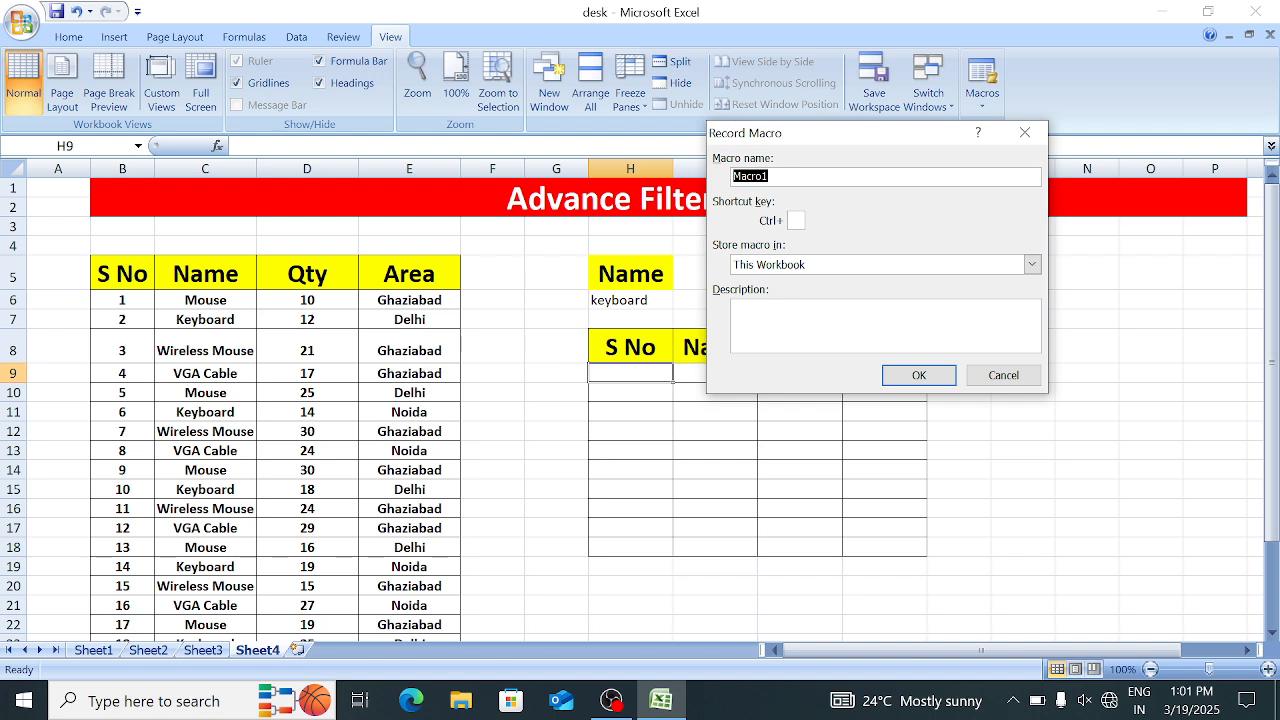
{"action": "type", "text": "find"}
{"action": "left_click", "coordinate": [795, 221]}
{"action": "type", "text": "R"}
{"action": "left_click", "coordinate": [917, 377]}
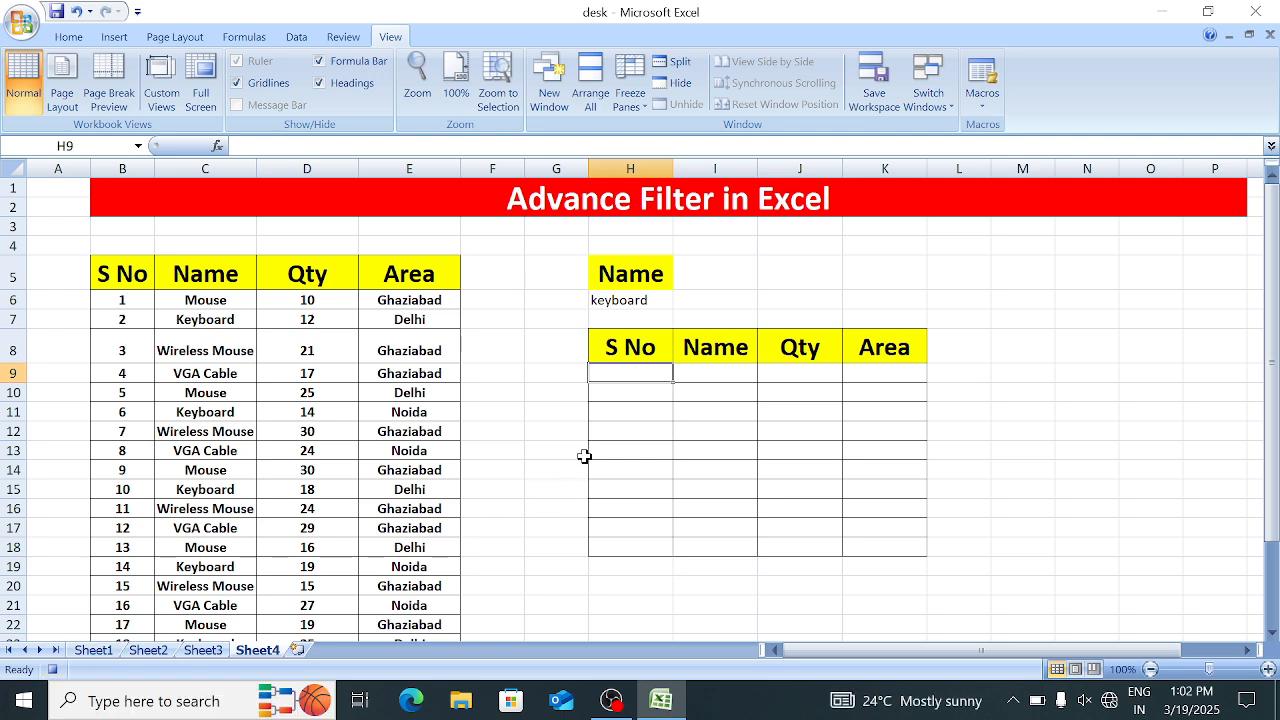
While recording, set up an Advanced Filter that copies to another location, with list range $B$5:$E$27
{"action": "left_click", "coordinate": [580, 452]}
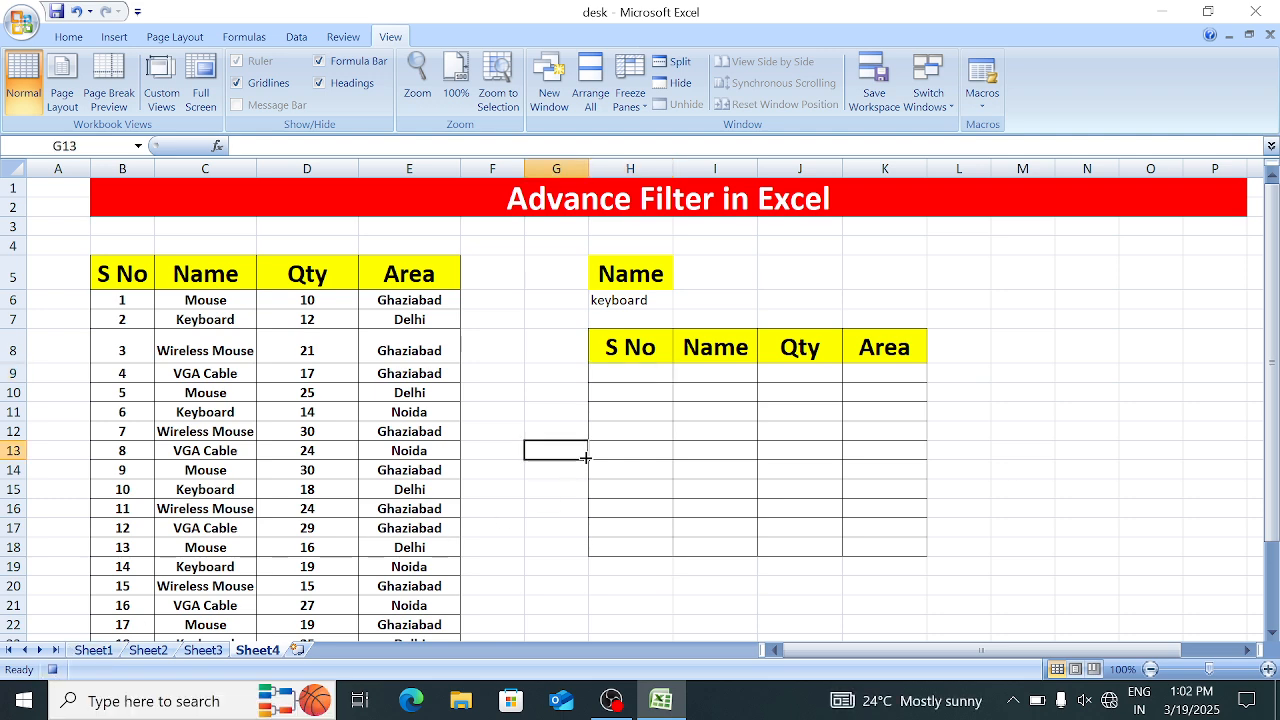
{"action": "left_click", "coordinate": [296, 37]}
{"action": "left_click", "coordinate": [519, 100]}
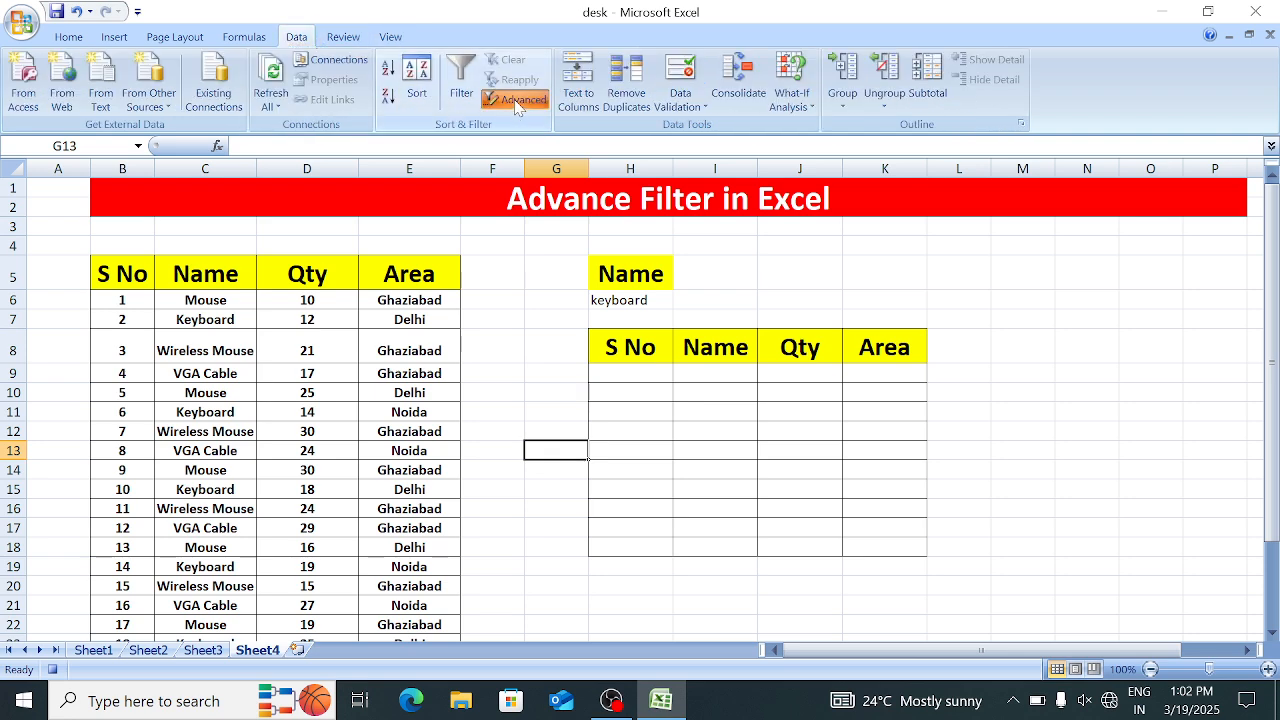
{"action": "left_click", "coordinate": [840, 222]}
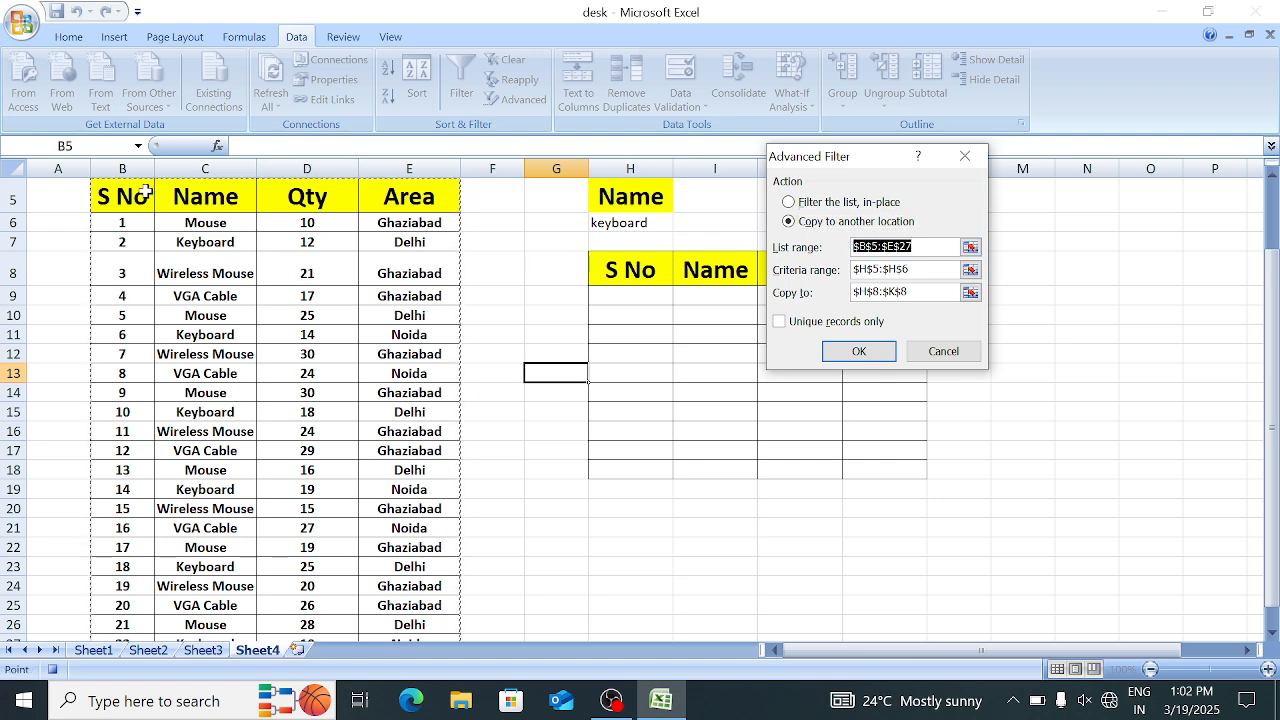
{"action": "left_click_drag", "start_coordinate": [118, 192], "coordinate": [401, 233]}
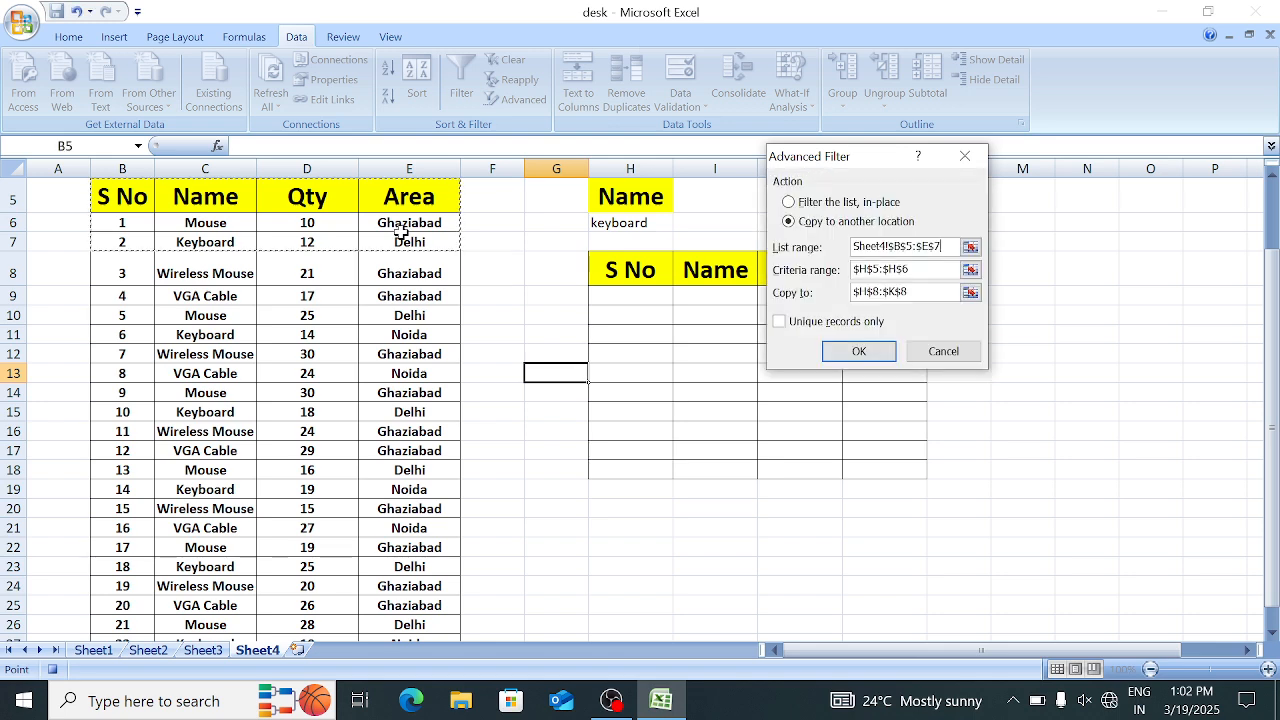
{"action": "key", "text": "ctrl+shift+Down"}
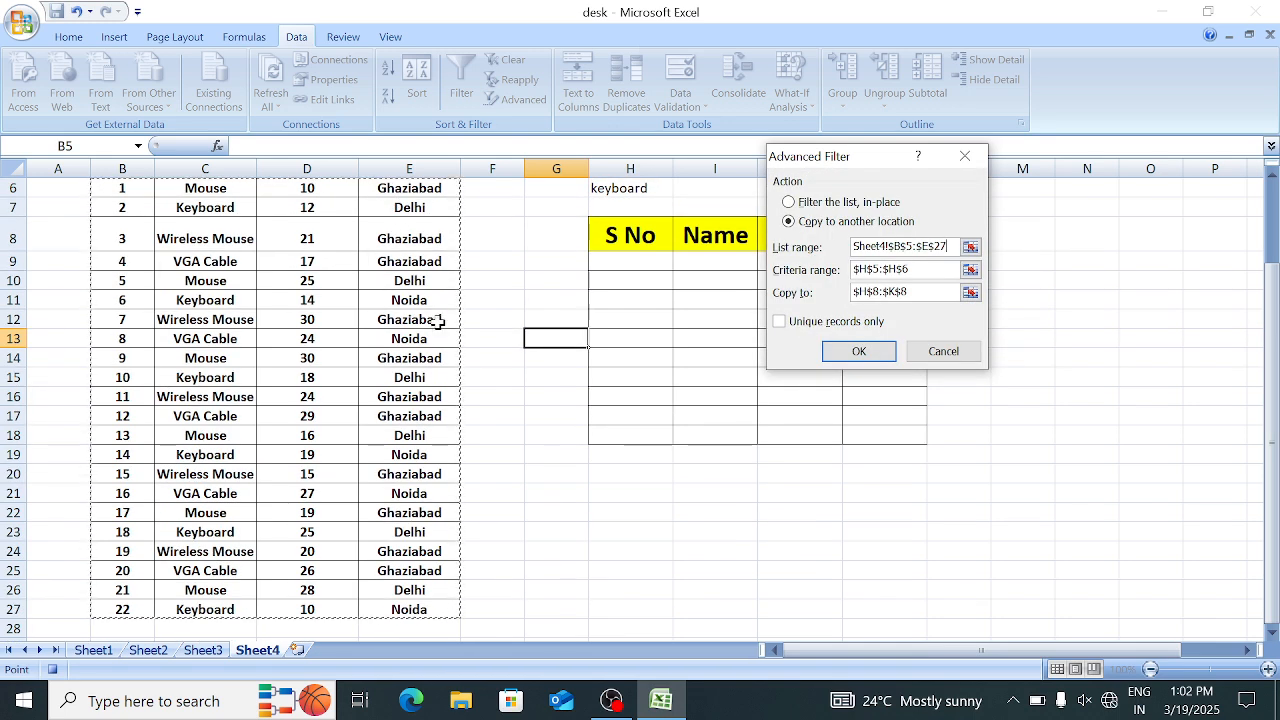
Clear the filter's criteria range and reselect H5:H6 for it
{"action": "left_click", "coordinate": [924, 270]}
{"action": "key", "text": "BackSpace"}
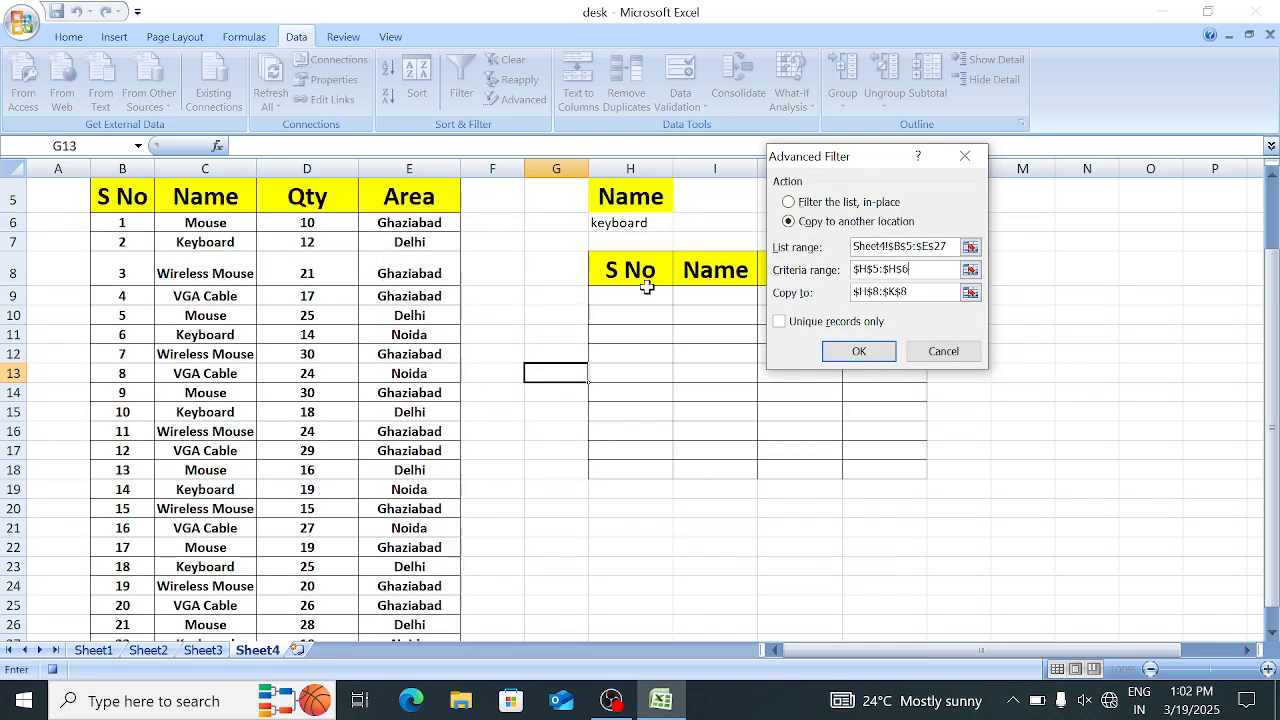
{"action": "key", "text": "BackSpace"}
{"action": "key", "text": "BackSpace"}
{"action": "key", "text": "BackSpace"}
{"action": "key", "text": "BackSpace"}
{"action": "key", "text": "BackSpace"}
{"action": "key", "text": "BackSpace"}
{"action": "key", "text": "BackSpace"}
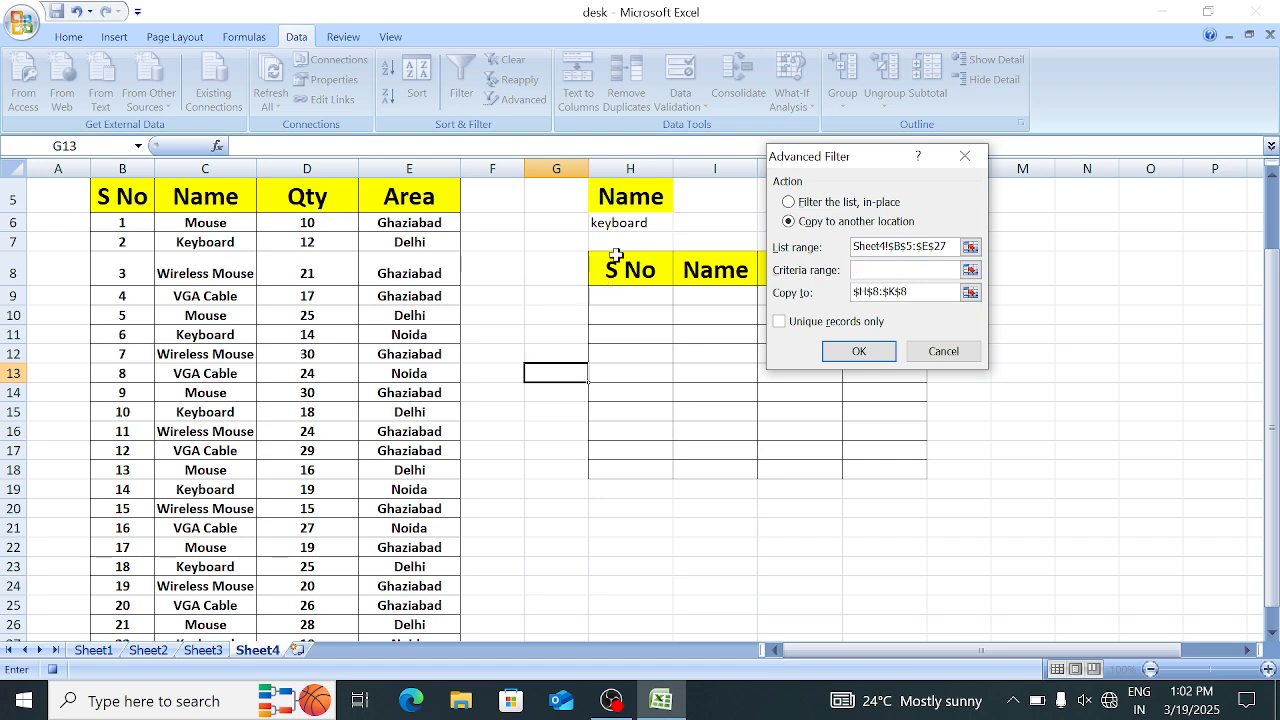
{"action": "left_click", "coordinate": [608, 197]}
{"action": "left_click_drag", "start_coordinate": [608, 197], "coordinate": [610, 222]}
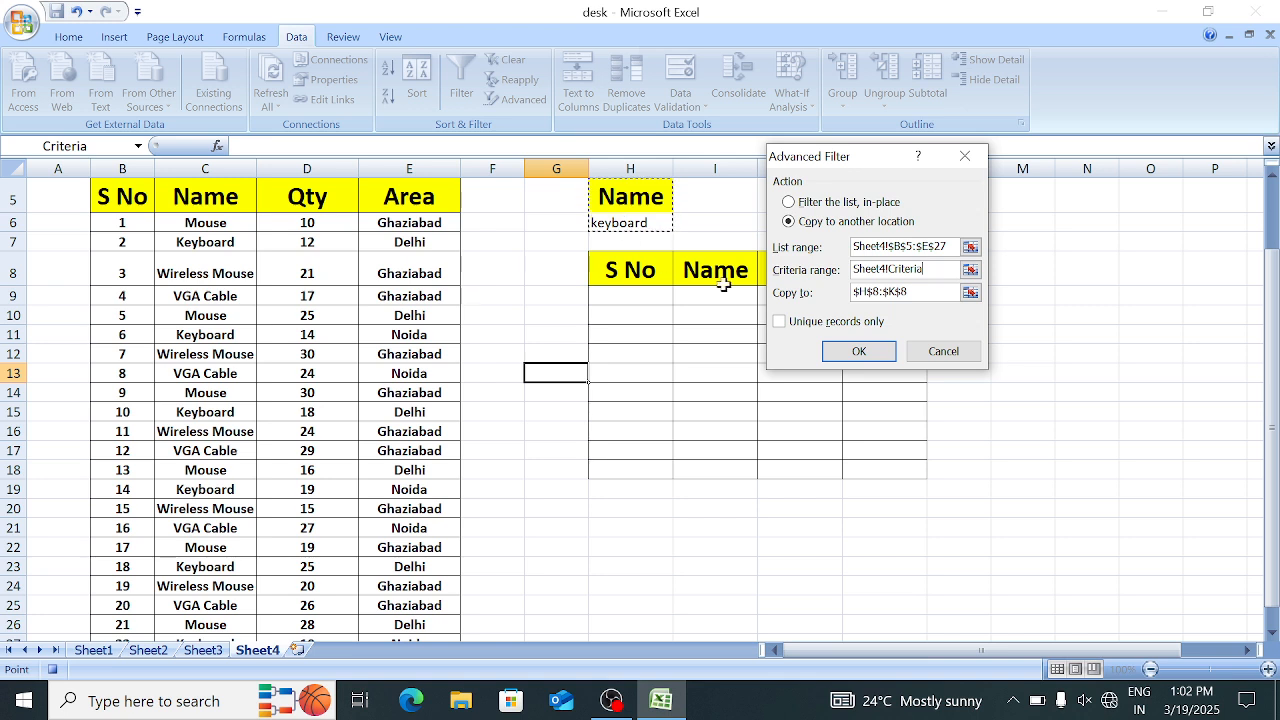
Replace the copy-to range with the header row H8:K8 and run the Advanced Filter
{"action": "left_click", "coordinate": [918, 292]}
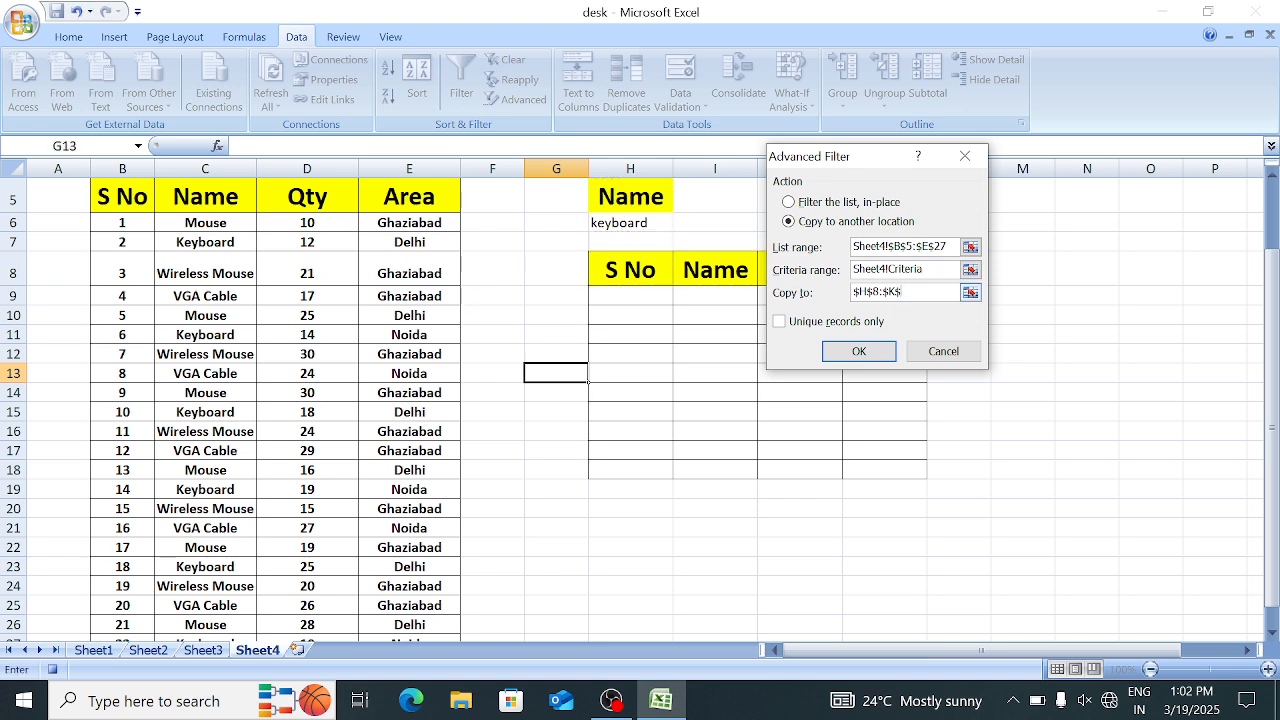
{"action": "key", "text": "BackSpace"}
{"action": "key", "text": "BackSpace"}
{"action": "key", "text": "BackSpace"}
{"action": "key", "text": "BackSpace"}
{"action": "key", "text": "BackSpace"}
{"action": "left_click_drag", "start_coordinate": [624, 275], "coordinate": [866, 262]}
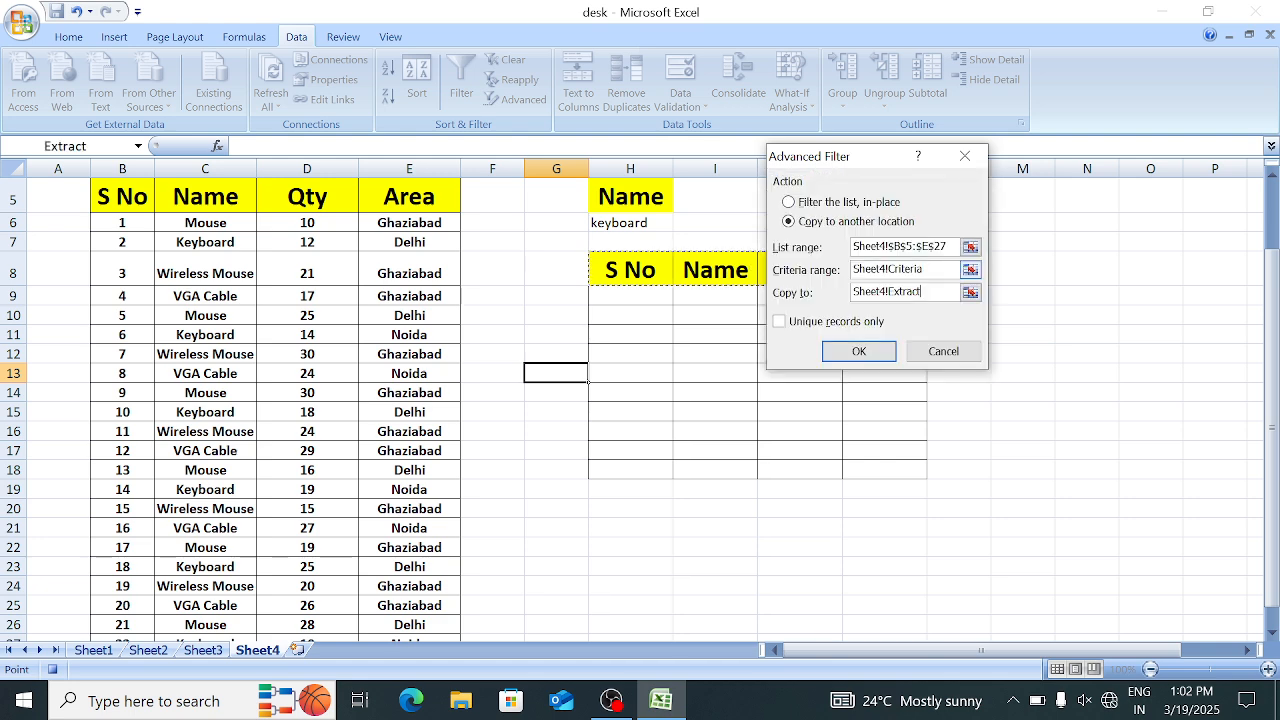
{"action": "left_click", "coordinate": [888, 350]}
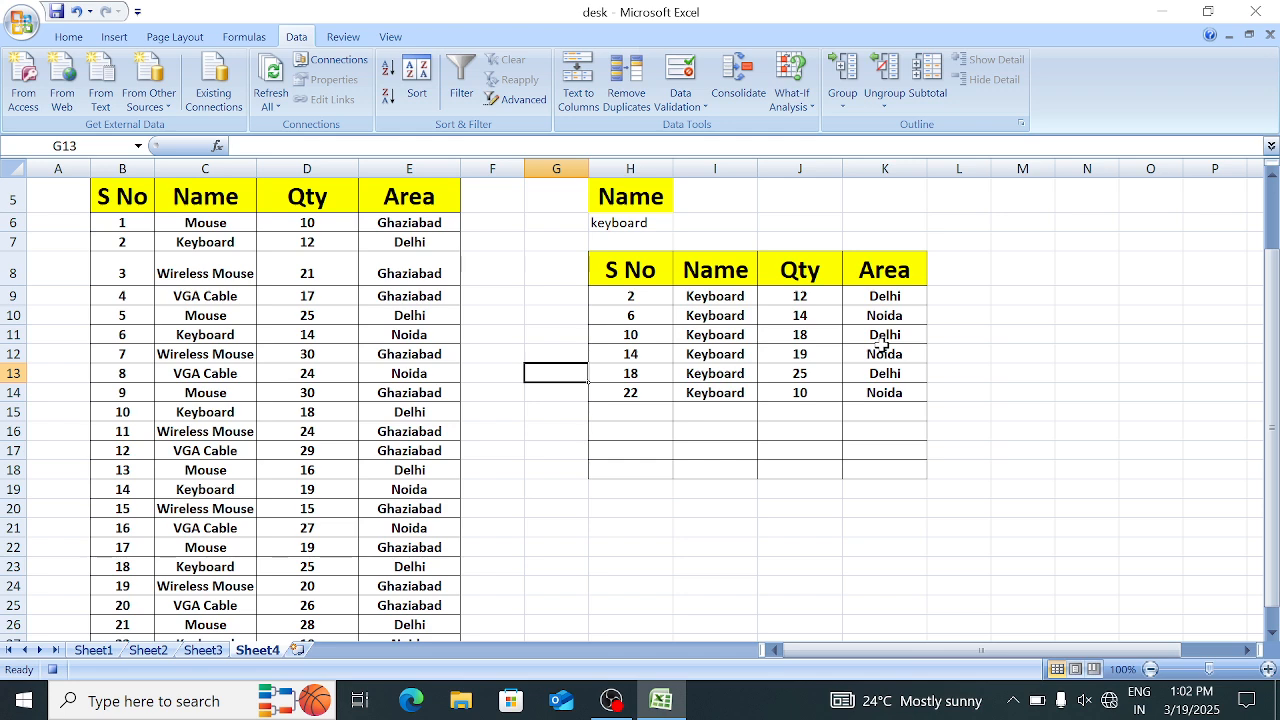
{"action": "scroll", "coordinate": [883, 345], "scroll_direction": "up", "scroll_amount": 2}
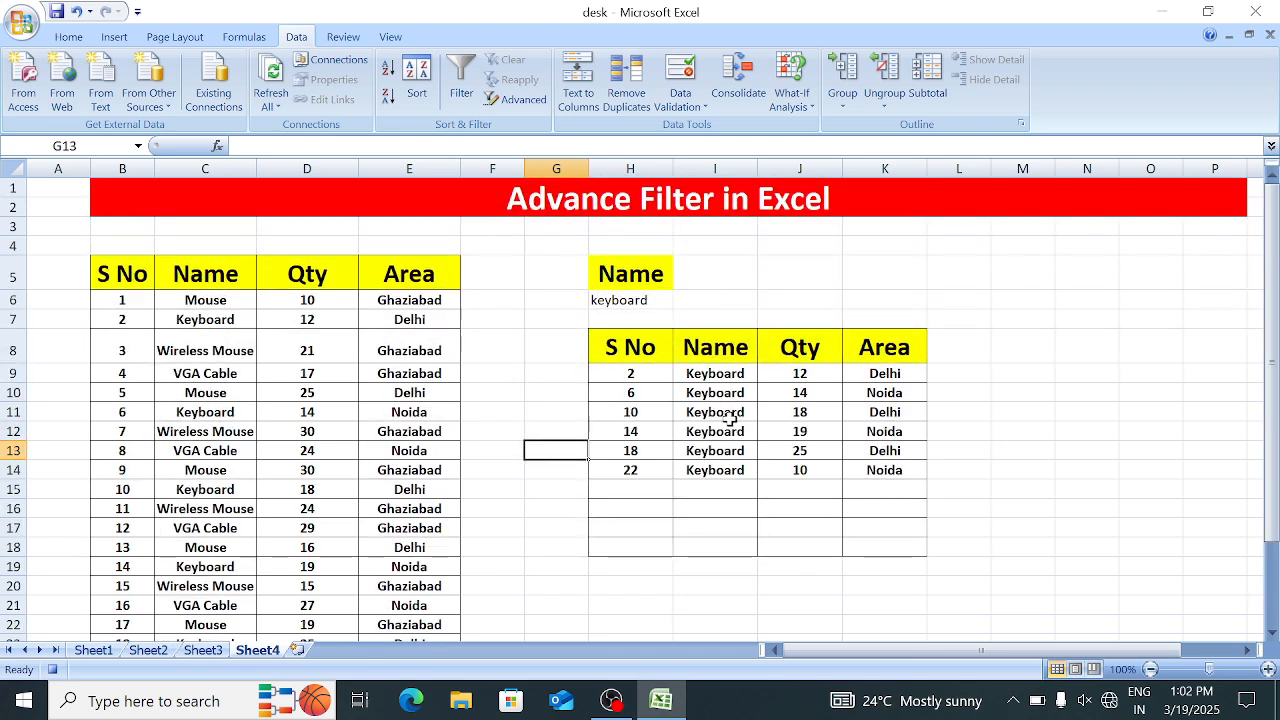
Stop recording the macro
{"action": "left_click", "coordinate": [388, 40]}
{"action": "left_click", "coordinate": [982, 100]}
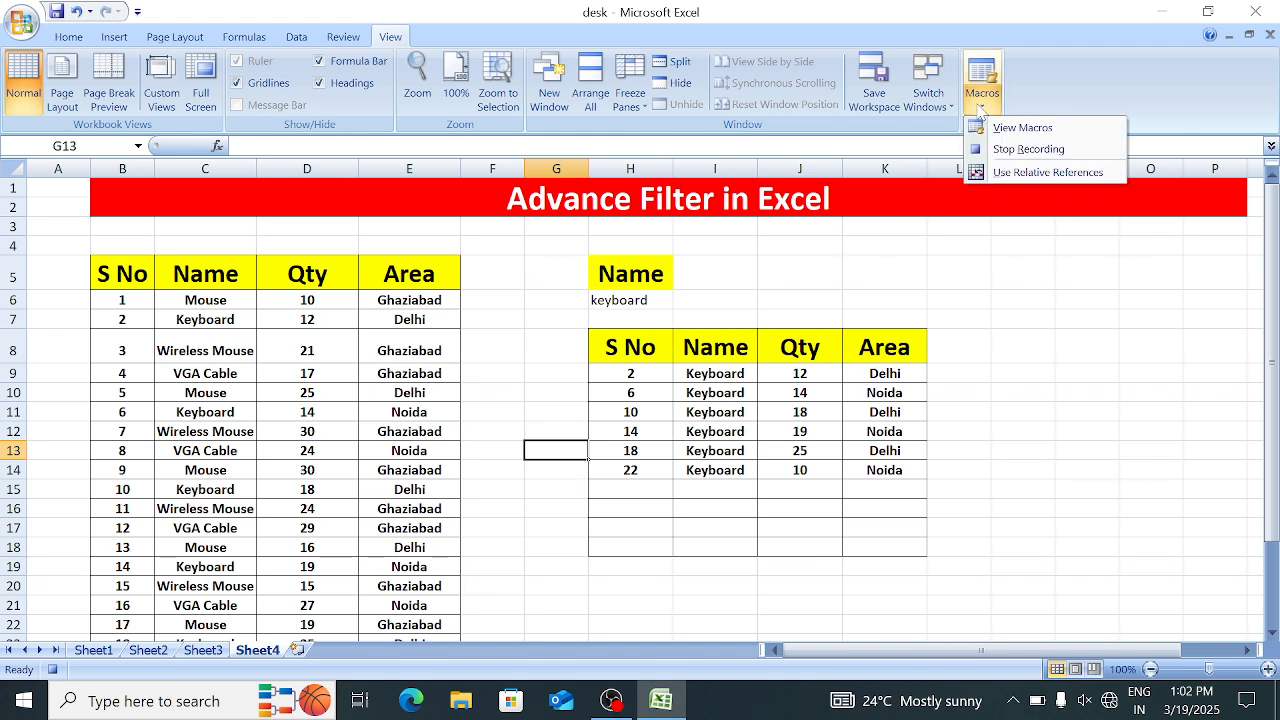
{"action": "left_click", "coordinate": [1029, 150]}
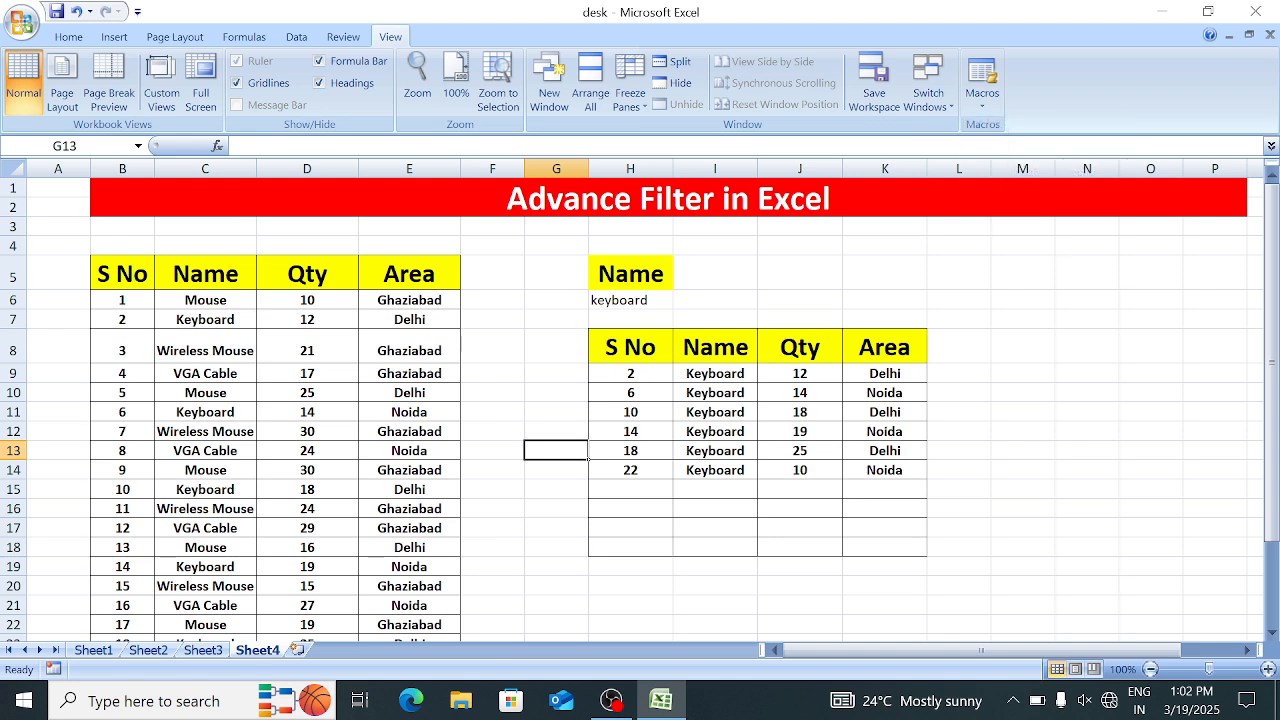
Change the criterion in H6 to mouse and select cell J5
{"action": "left_click", "coordinate": [630, 294]}
{"action": "type", "text": "mouse"}
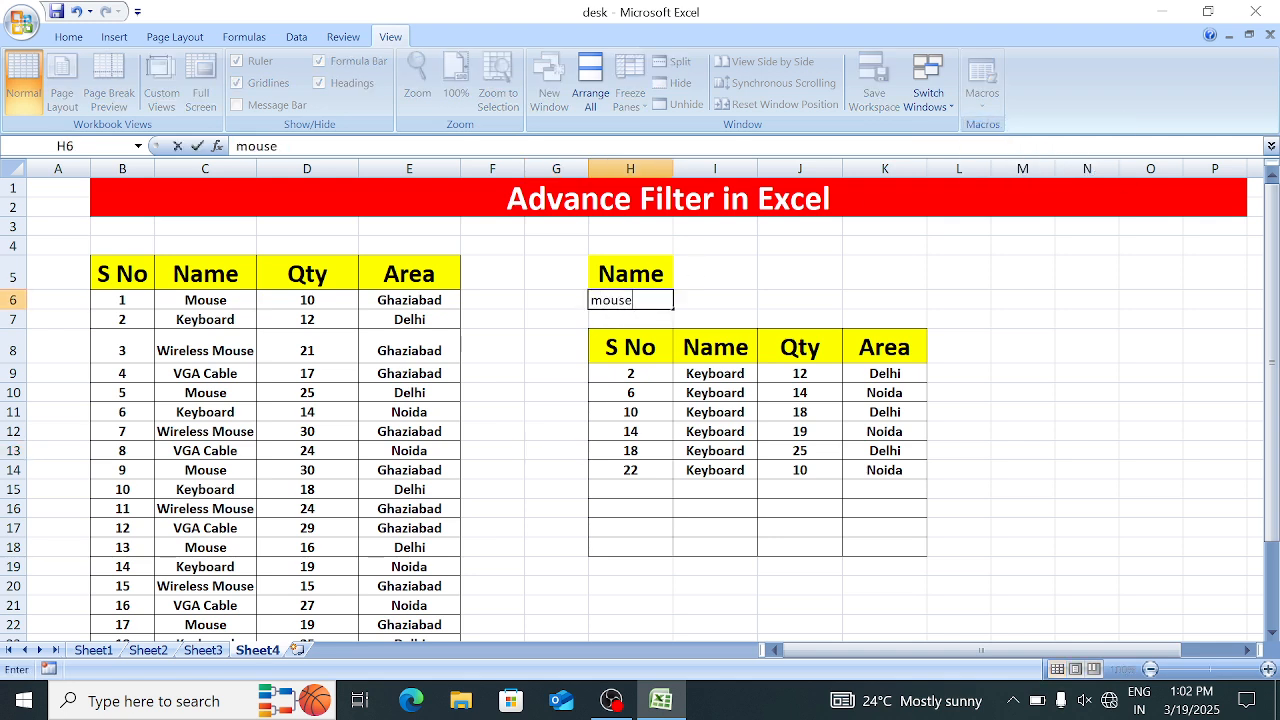
{"action": "key", "text": "Return"}
{"action": "left_click", "coordinate": [764, 280]}
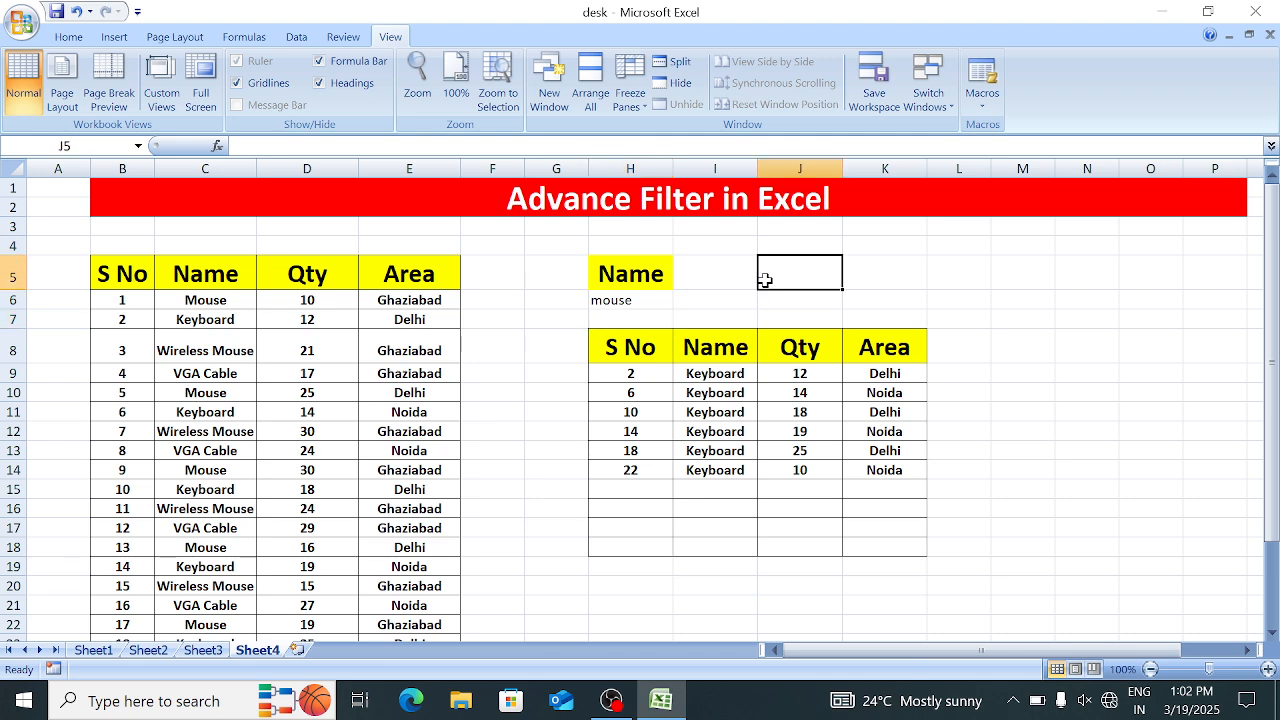
Run the recorded find macro to extract the mouse records
{"action": "key", "text": "ctrl+q"}
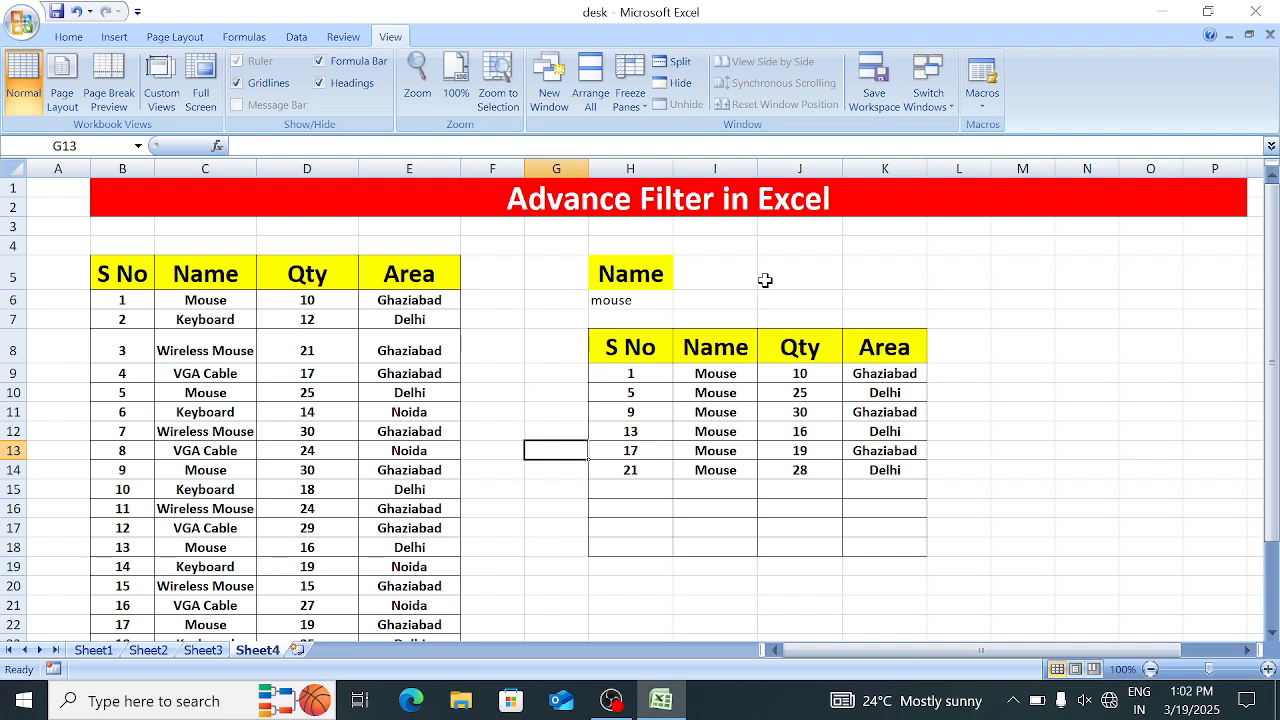
Draw a rounded rectangle about 1.58" wide and 0.53" high beside the Name criterion in H5
{"action": "left_click", "coordinate": [114, 38]}
{"action": "left_click", "coordinate": [197, 88]}
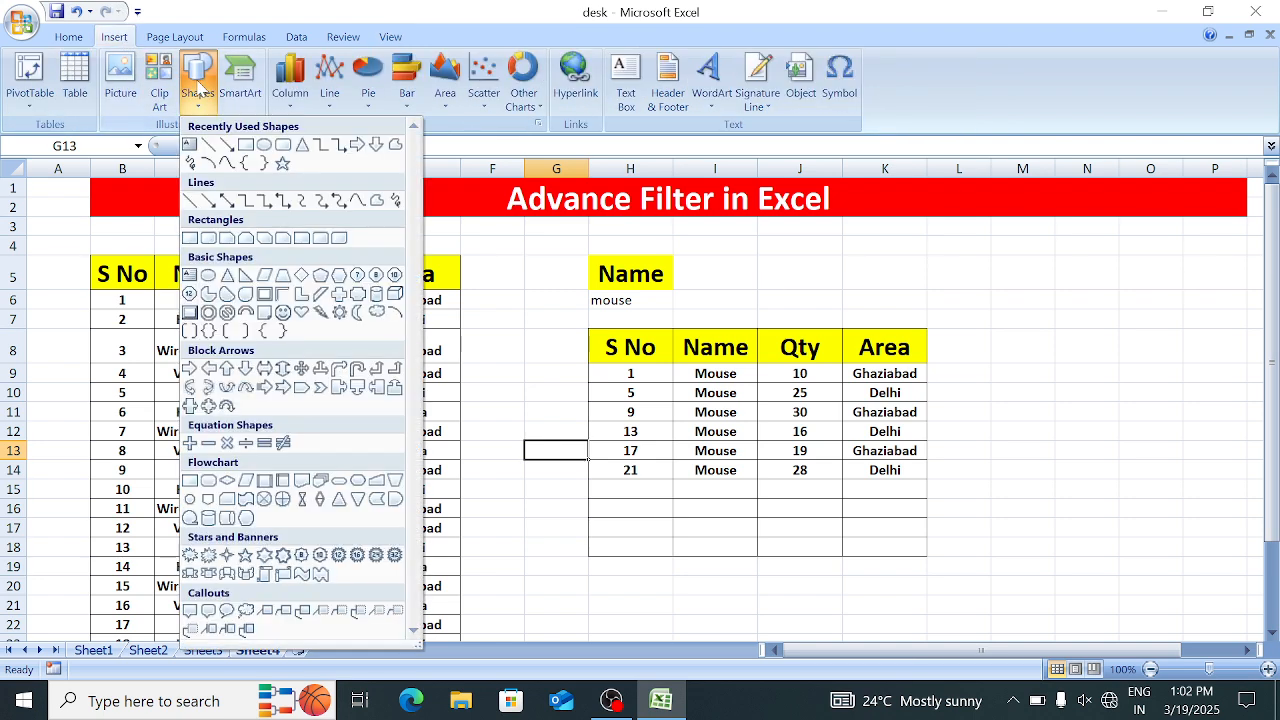
{"action": "left_click", "coordinate": [283, 145]}
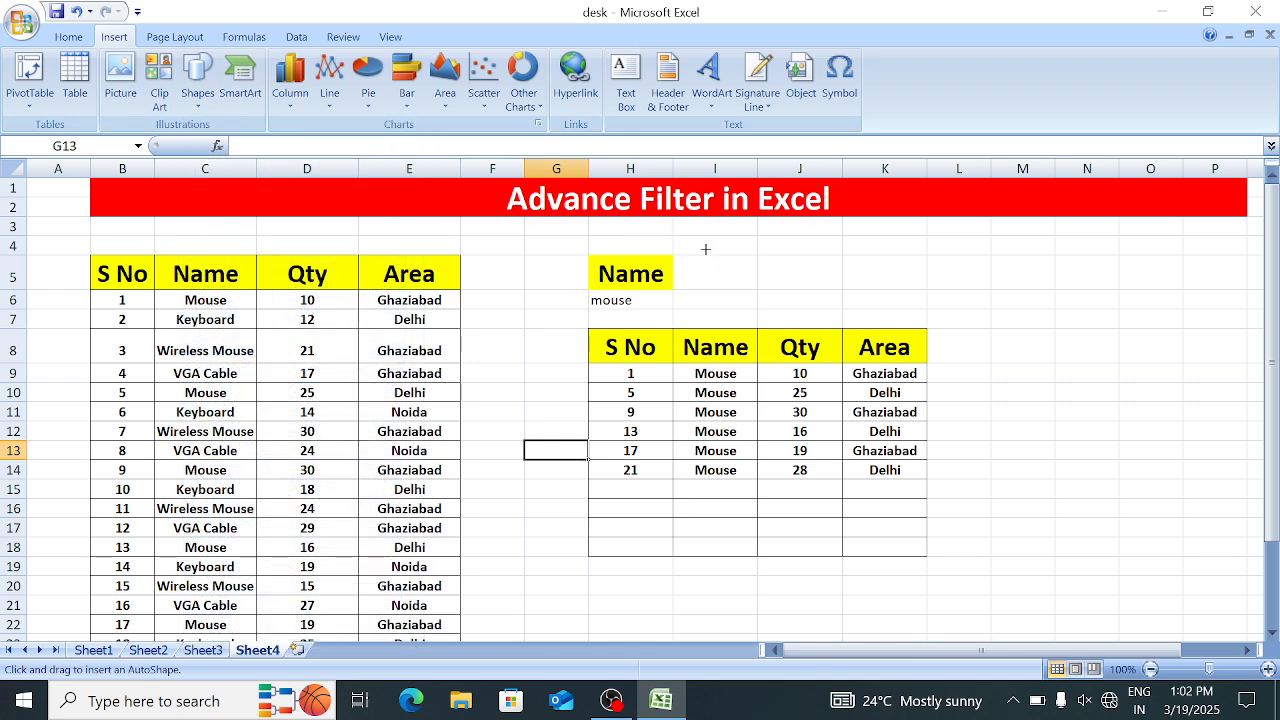
{"action": "left_click_drag", "start_coordinate": [705, 249], "coordinate": [857, 300]}
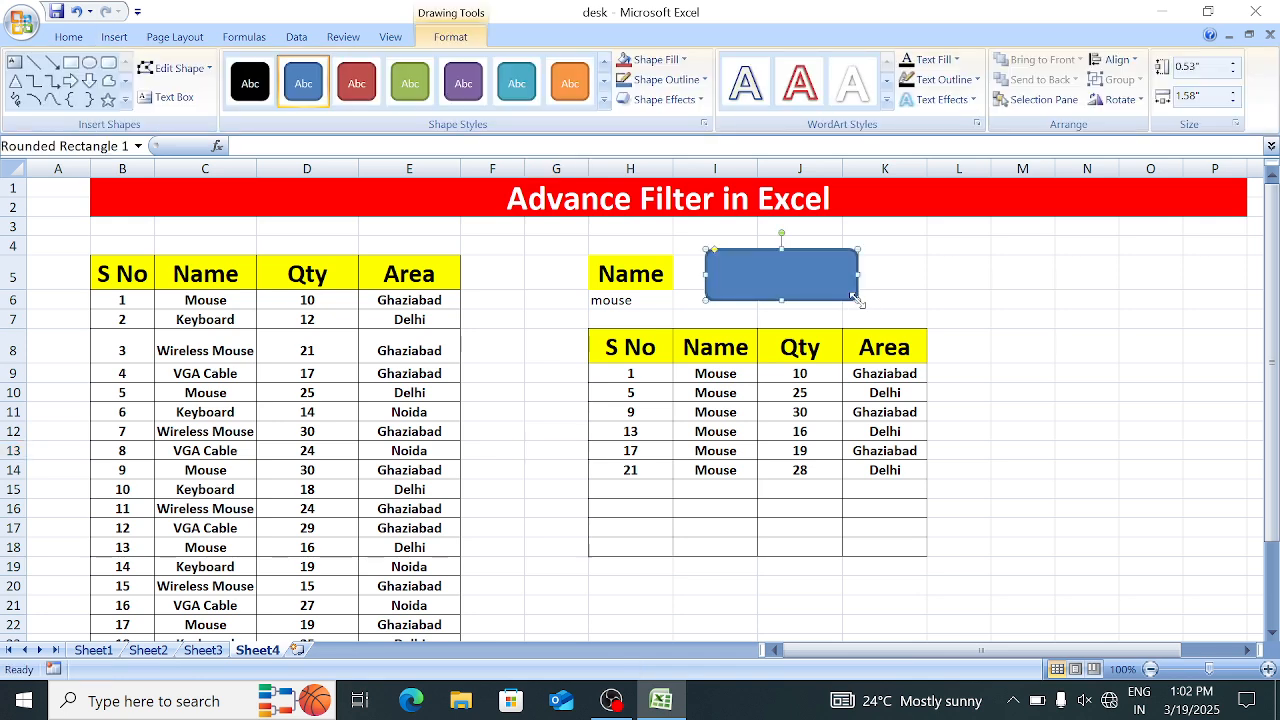
Label the rounded rectangle "search" and enlarge its text to 24 pt
{"action": "type", "text": "search"}
{"action": "key", "text": "ctrl+a"}
{"action": "key", "text": "ctrl+shift+period"}
{"action": "key", "text": "ctrl+shift+period"}
{"action": "key", "text": "ctrl+shift+period"}
{"action": "key", "text": "ctrl+shift+period"}
{"action": "key", "text": "ctrl+shift+period"}
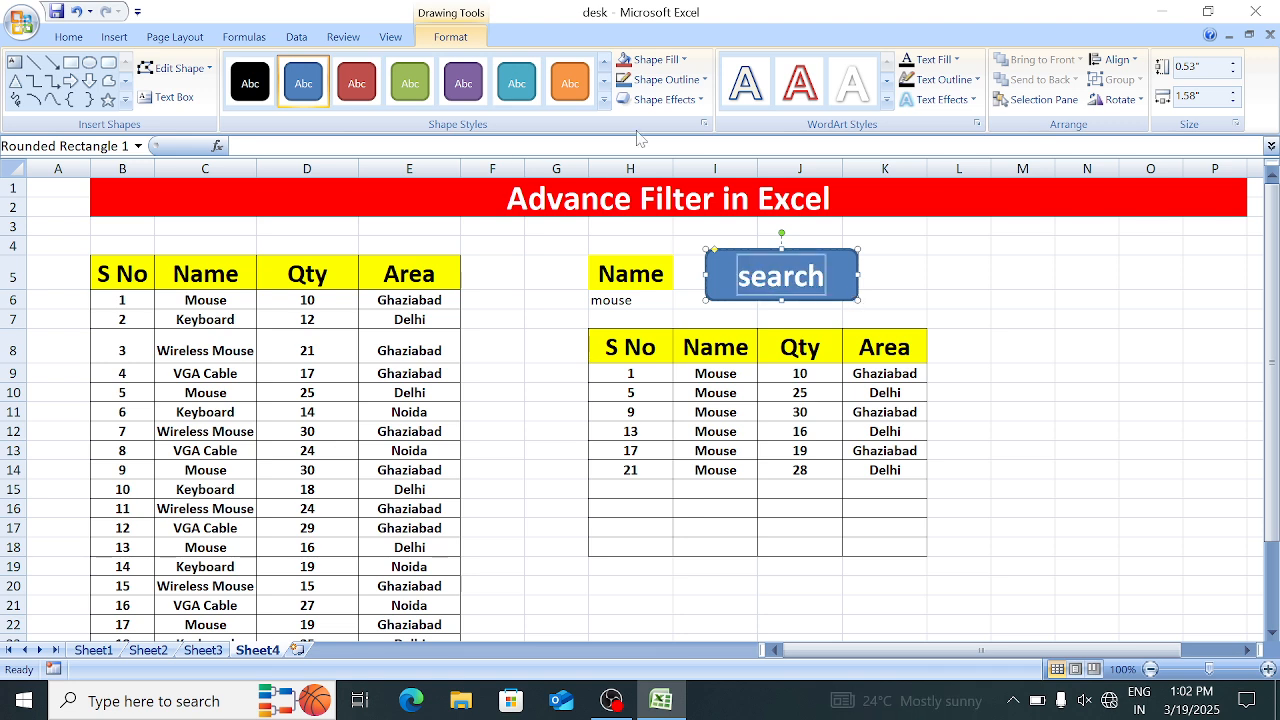
Apply the green intense-effect shape style to the search shape and deselect it
{"action": "left_click", "coordinate": [604, 103]}
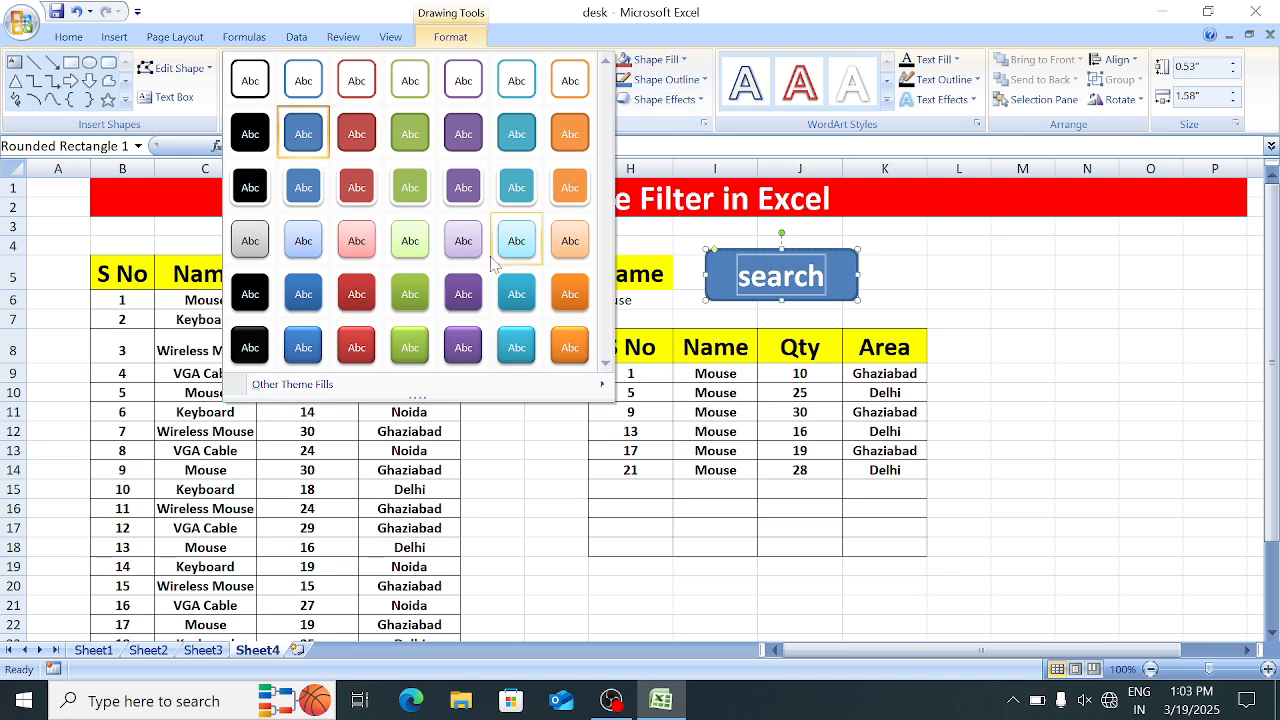
{"action": "left_click", "coordinate": [405, 350]}
{"action": "left_click", "coordinate": [668, 403]}
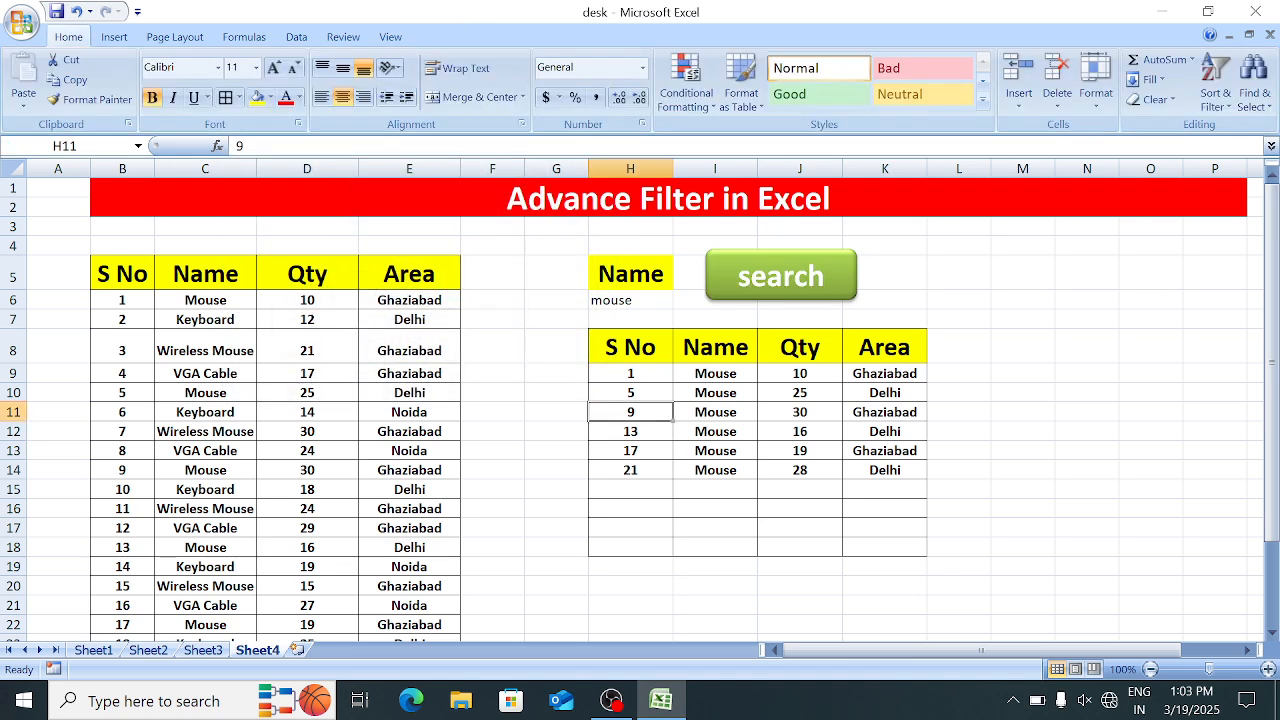
Assign the find macro to the search shape
{"action": "left_click", "coordinate": [778, 277]}
{"action": "right_click", "coordinate": [770, 277]}
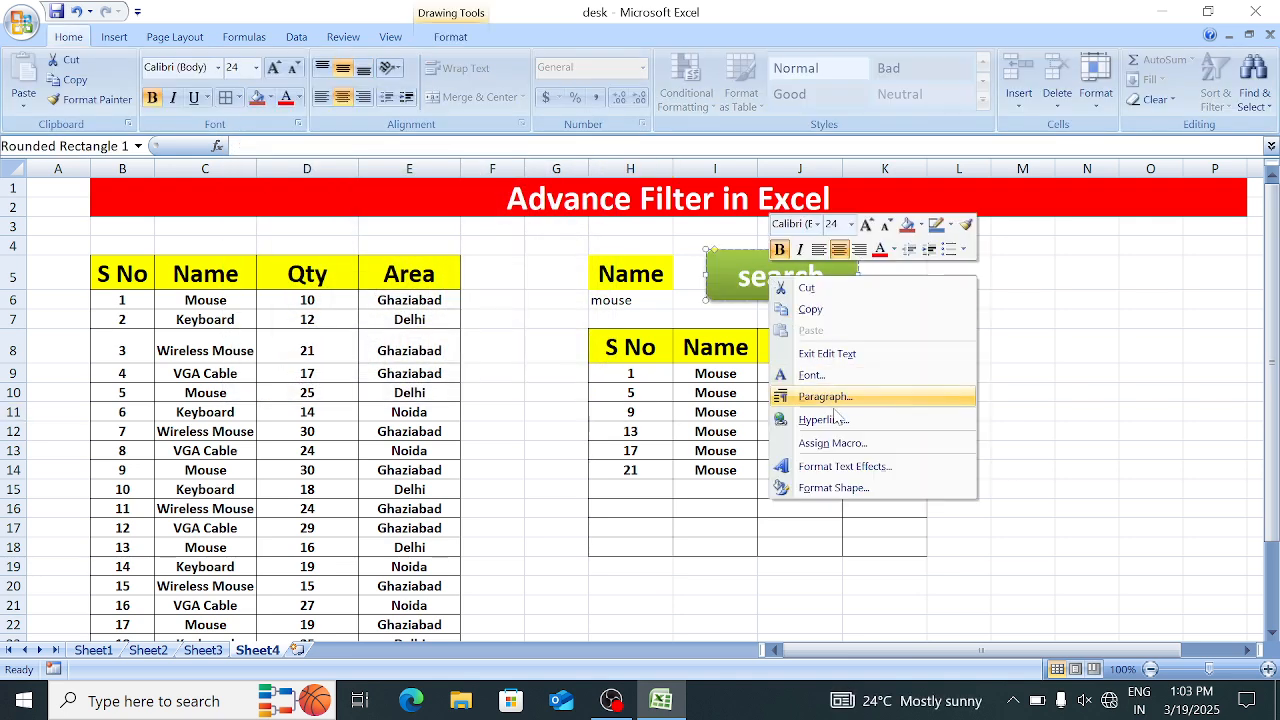
{"action": "left_click", "coordinate": [870, 445]}
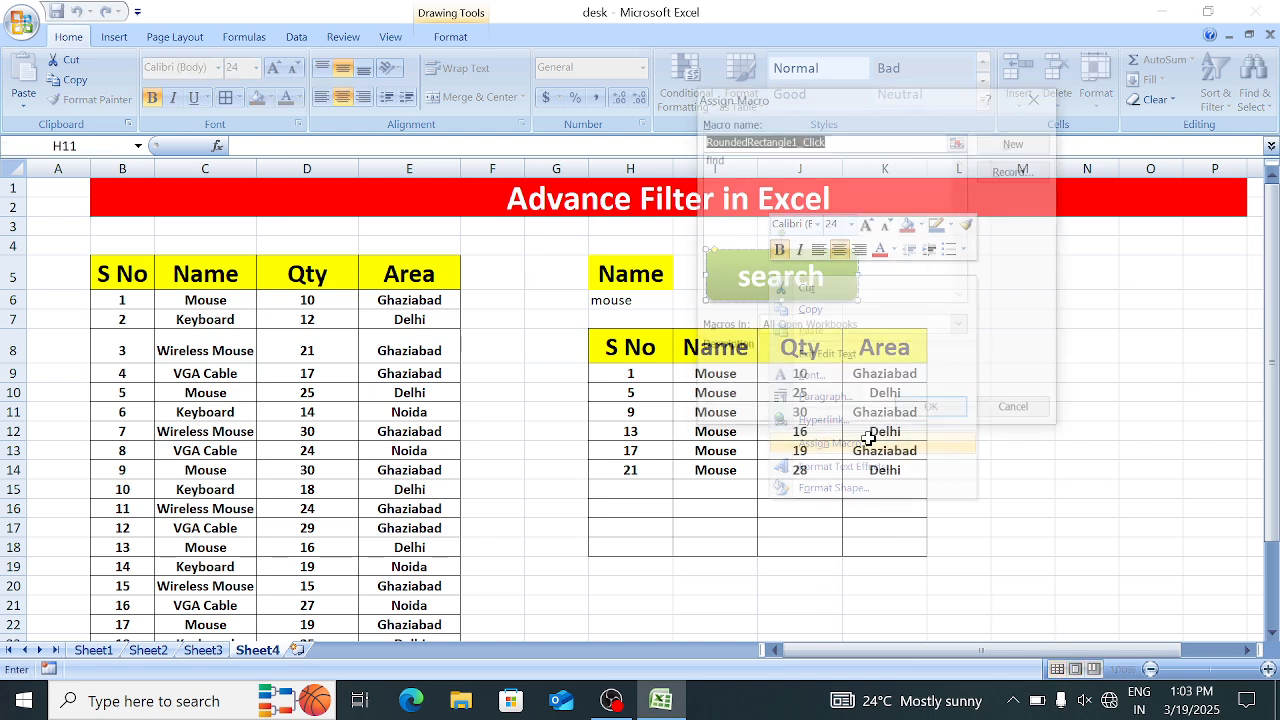
{"action": "left_click", "coordinate": [735, 161]}
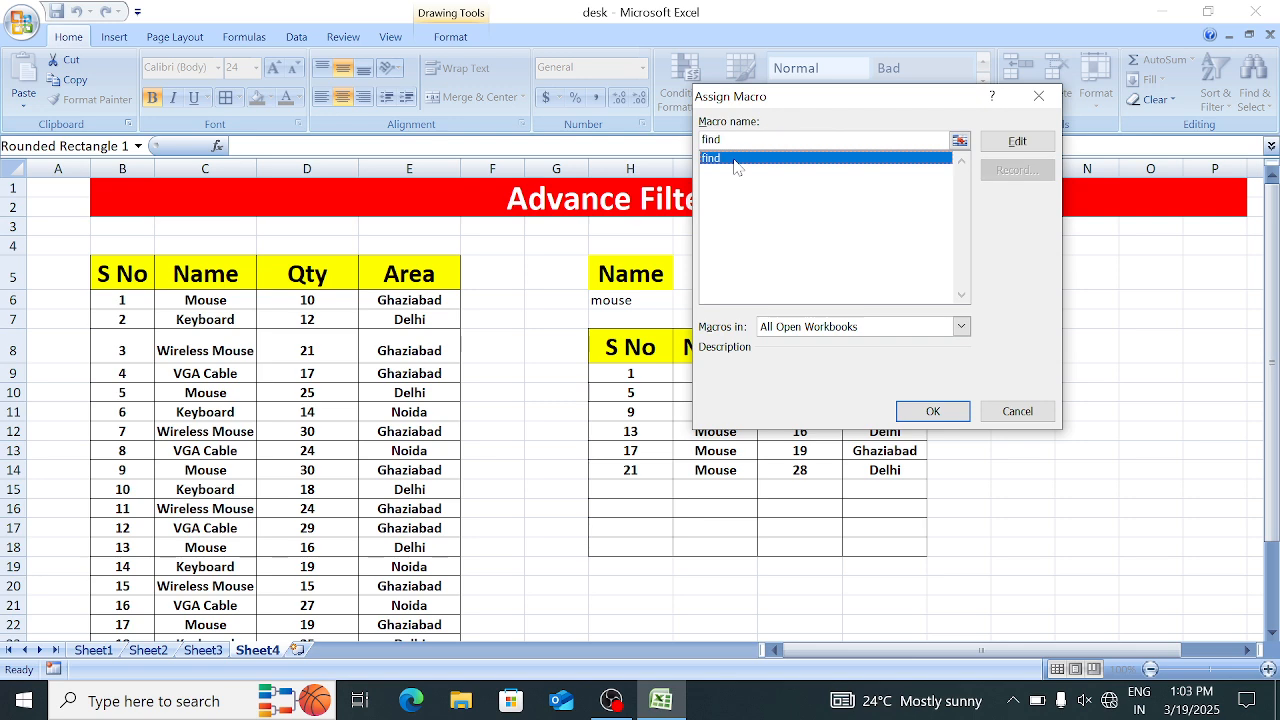
{"action": "left_click", "coordinate": [929, 414]}
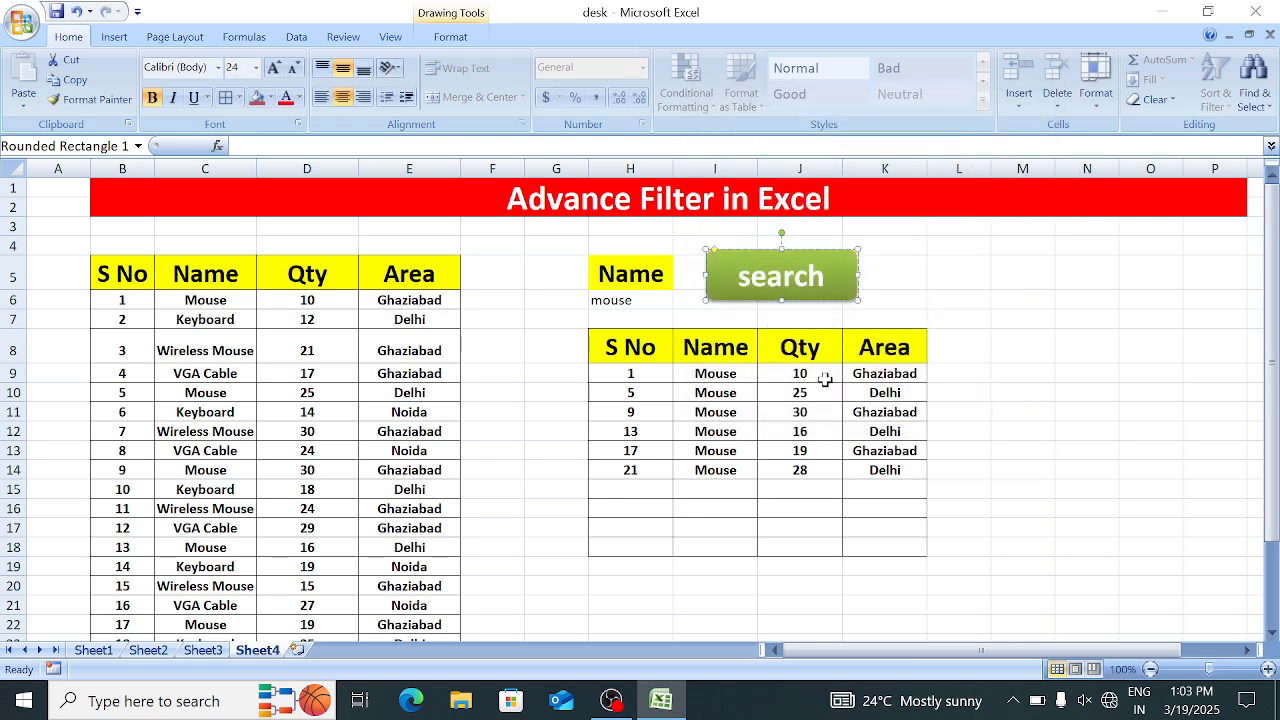
Change the criterion in H6 to vga cable and extract its records with the search shape
{"action": "left_click", "coordinate": [646, 300]}
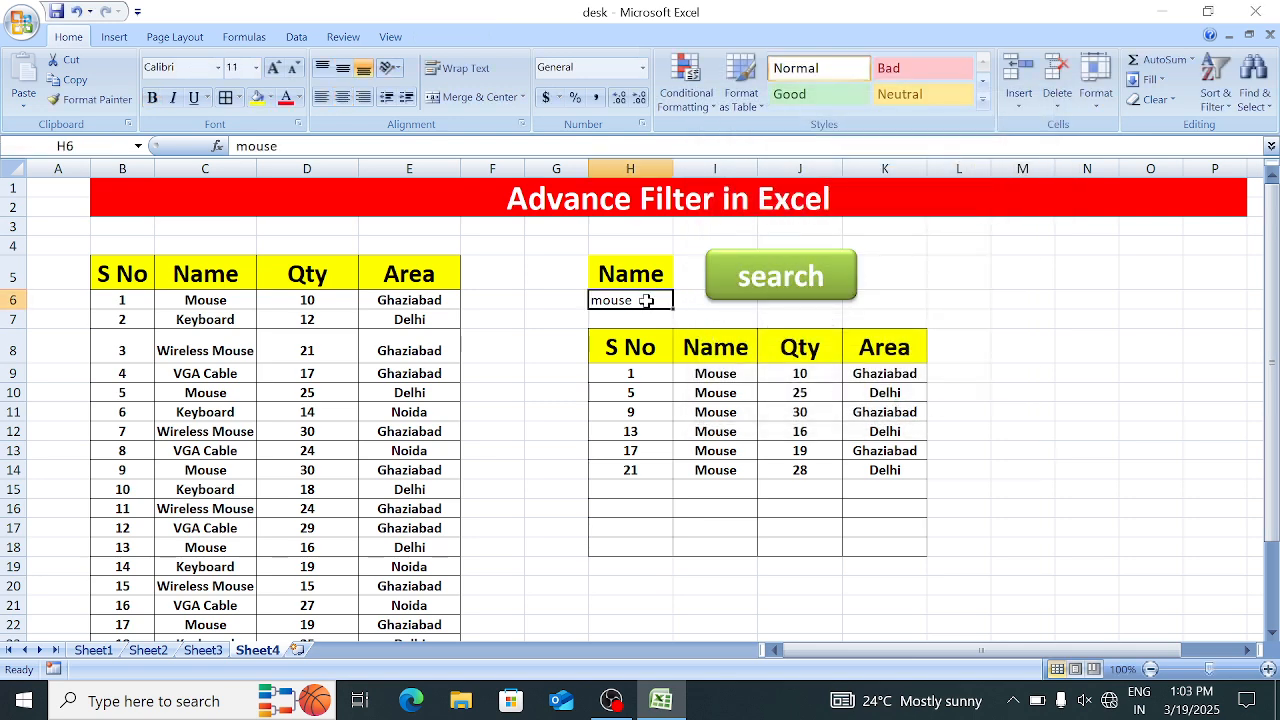
{"action": "type", "text": "cga"}
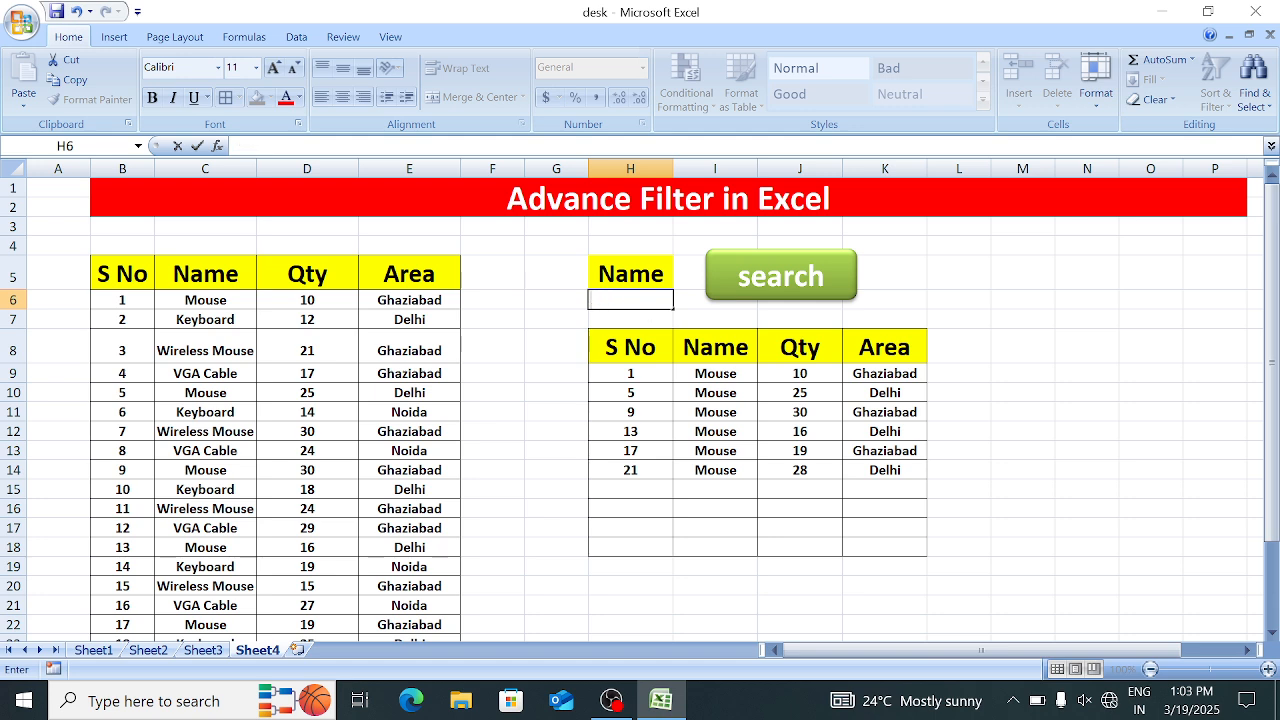
{"action": "type", "text": "vga cable"}
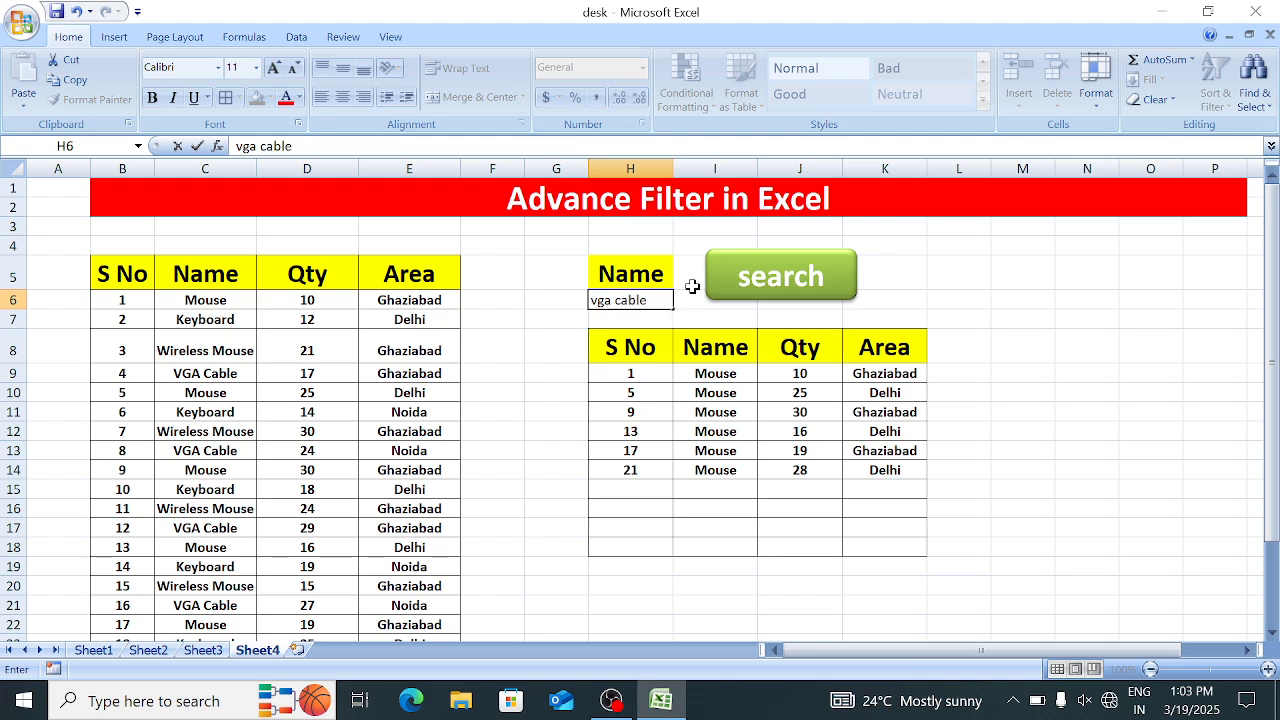
{"action": "left_click", "coordinate": [737, 286]}
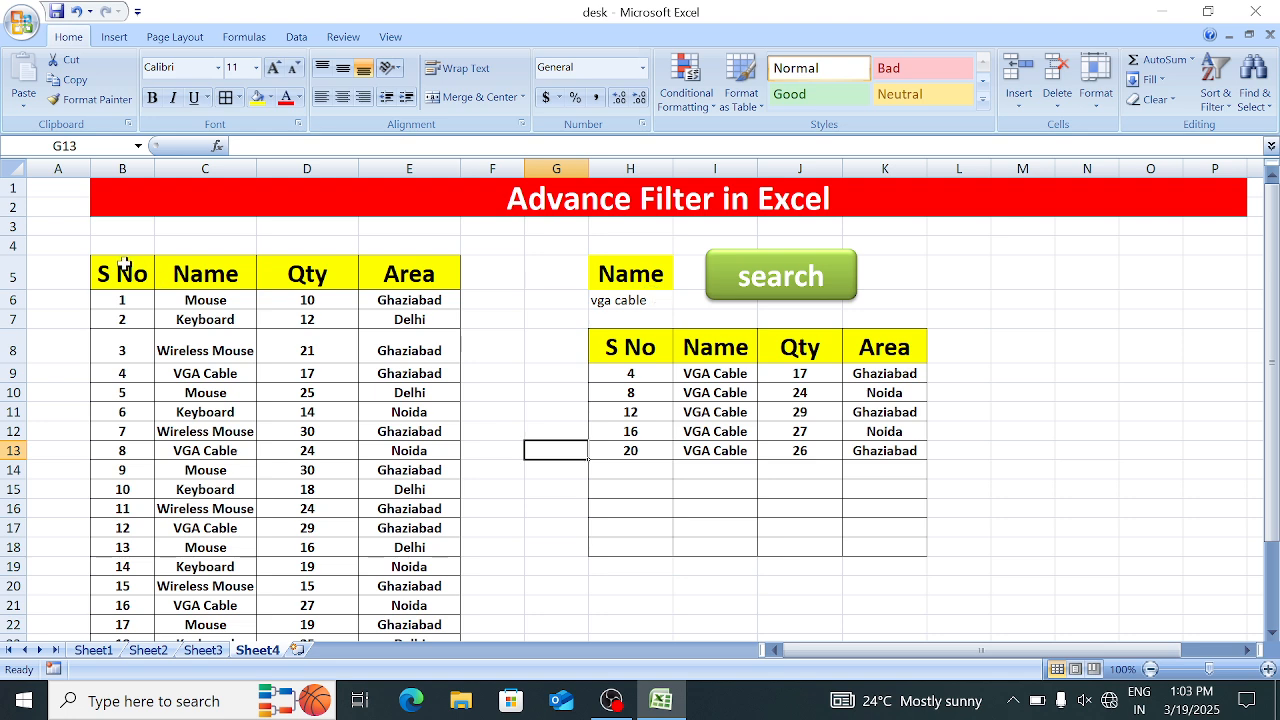
Change the criterion in H6 to wireless mouse and extract its records with the search shape
{"action": "left_click_drag", "start_coordinate": [123, 263], "coordinate": [443, 486]}
{"action": "left_click", "coordinate": [643, 301]}
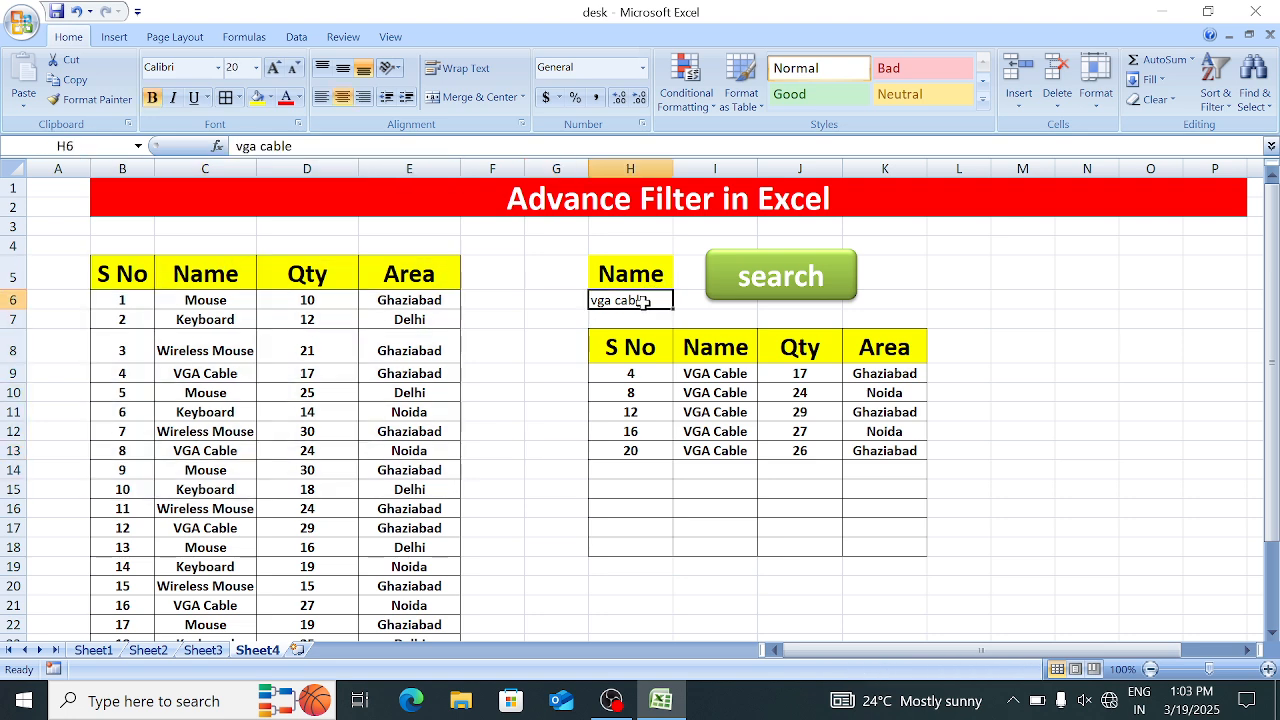
{"action": "type", "text": "wireless"}
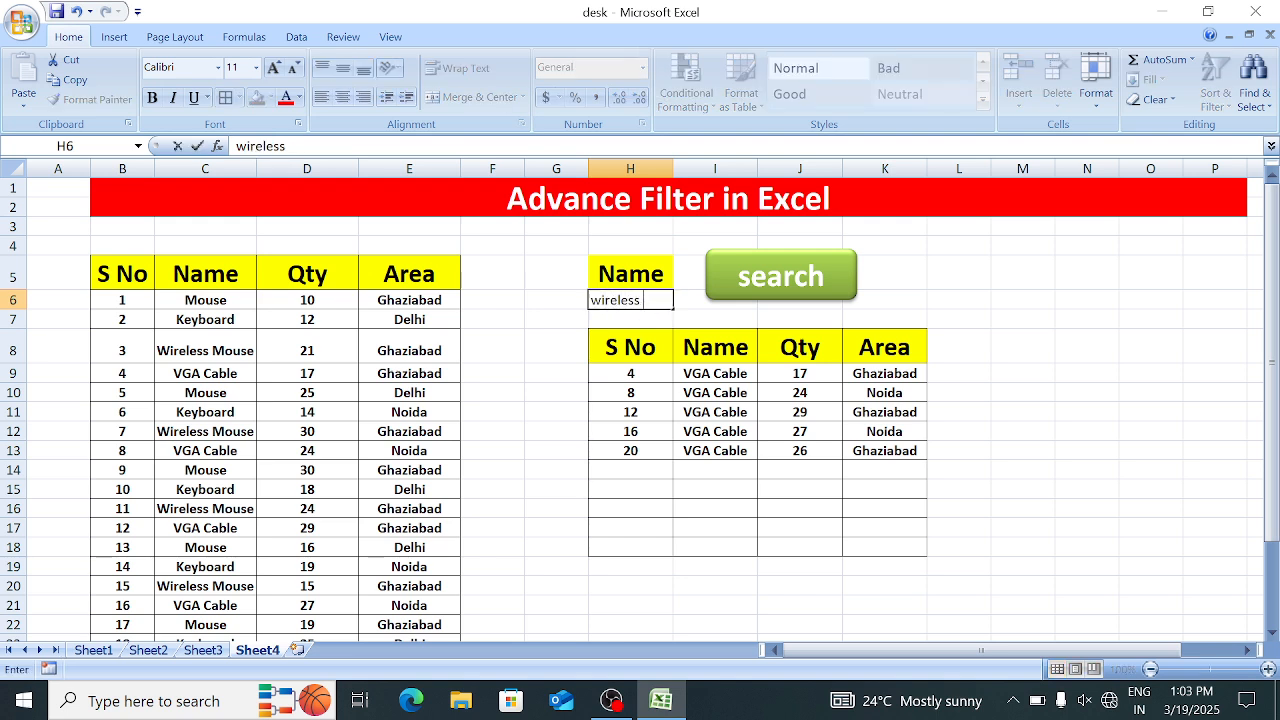
{"action": "type", "text": " mouse"}
{"action": "key", "text": "Return"}
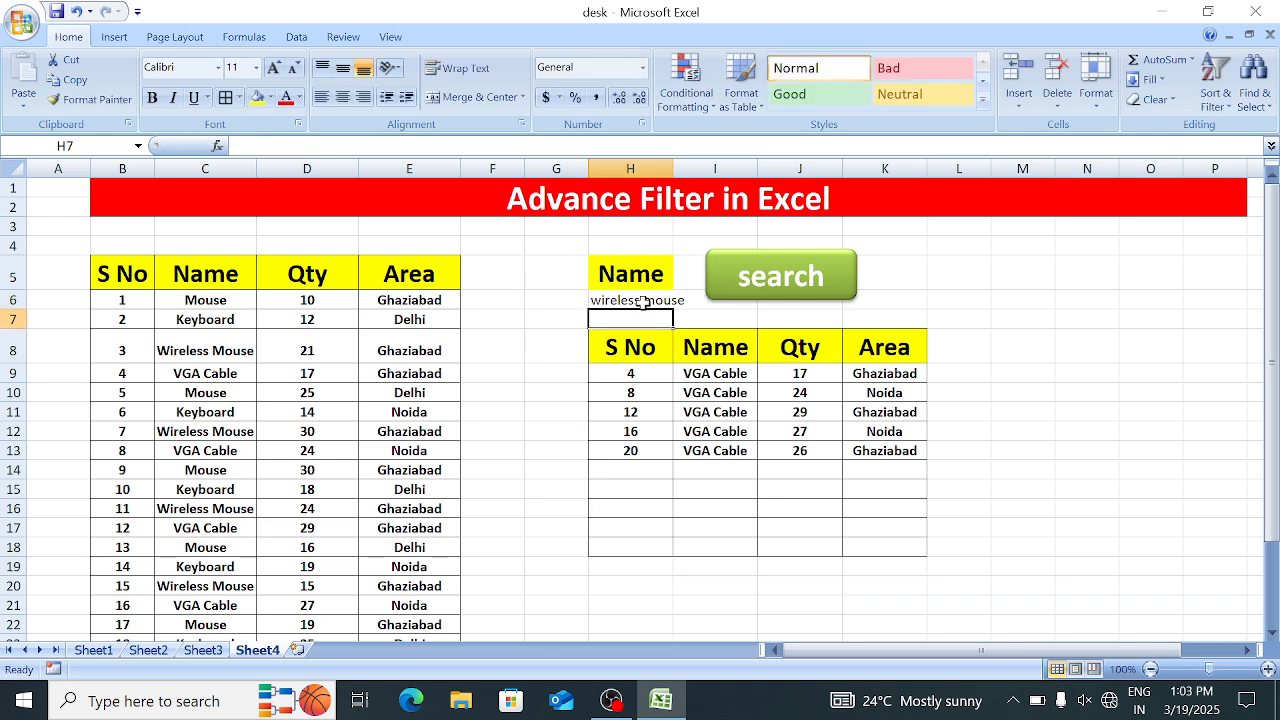
{"action": "left_click", "coordinate": [767, 289]}
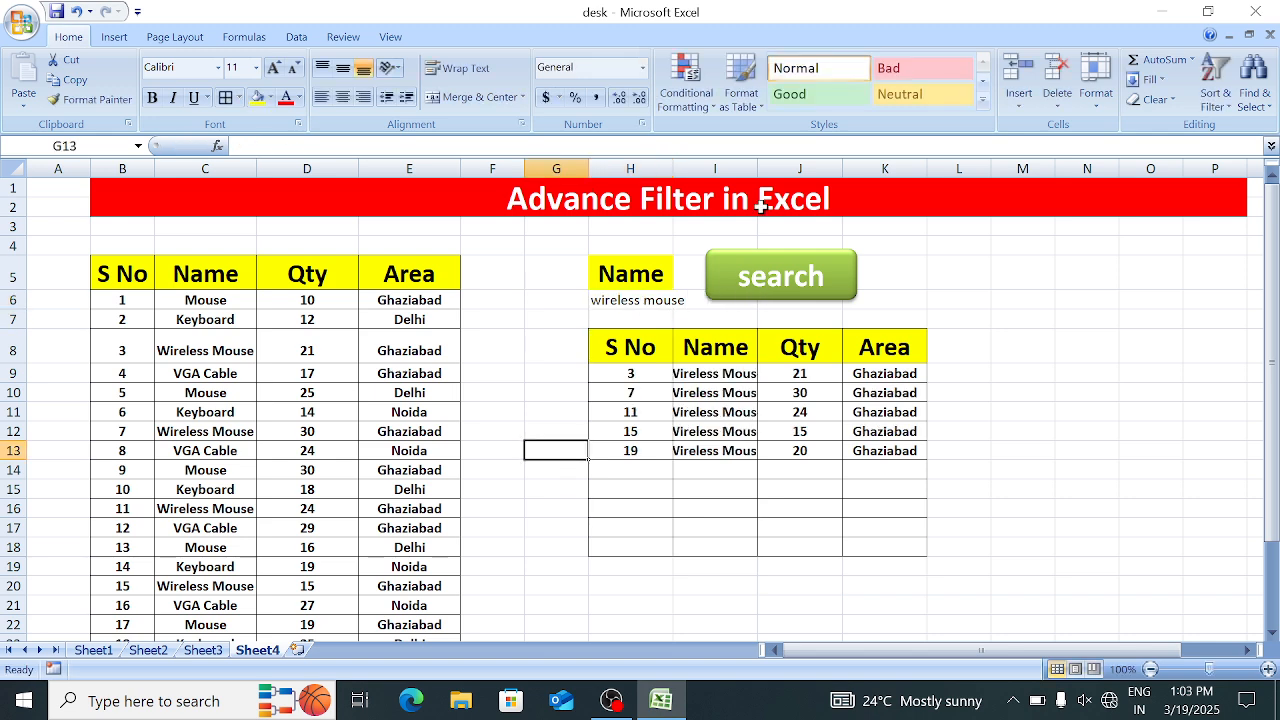
Widen columns I and H to fit the wireless mouse text, and rerun the search
{"action": "left_click_drag", "start_coordinate": [760, 165], "coordinate": [828, 166]}
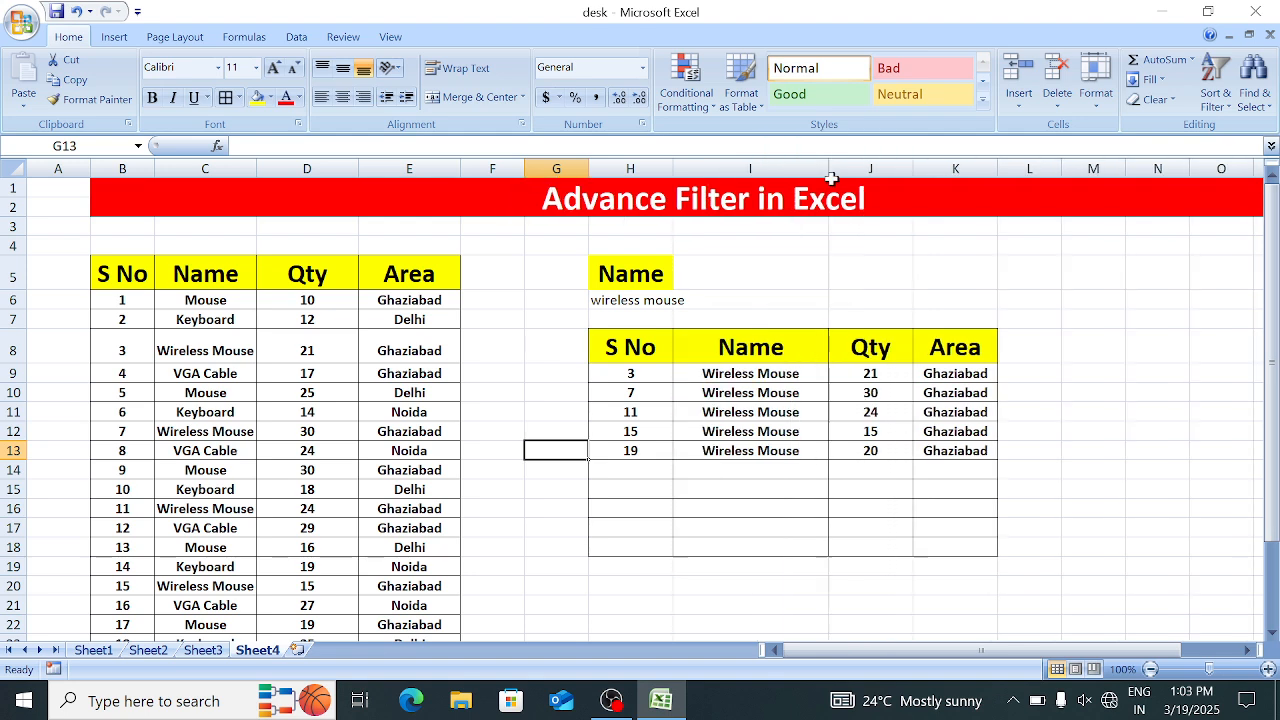
{"action": "left_click", "coordinate": [680, 390]}
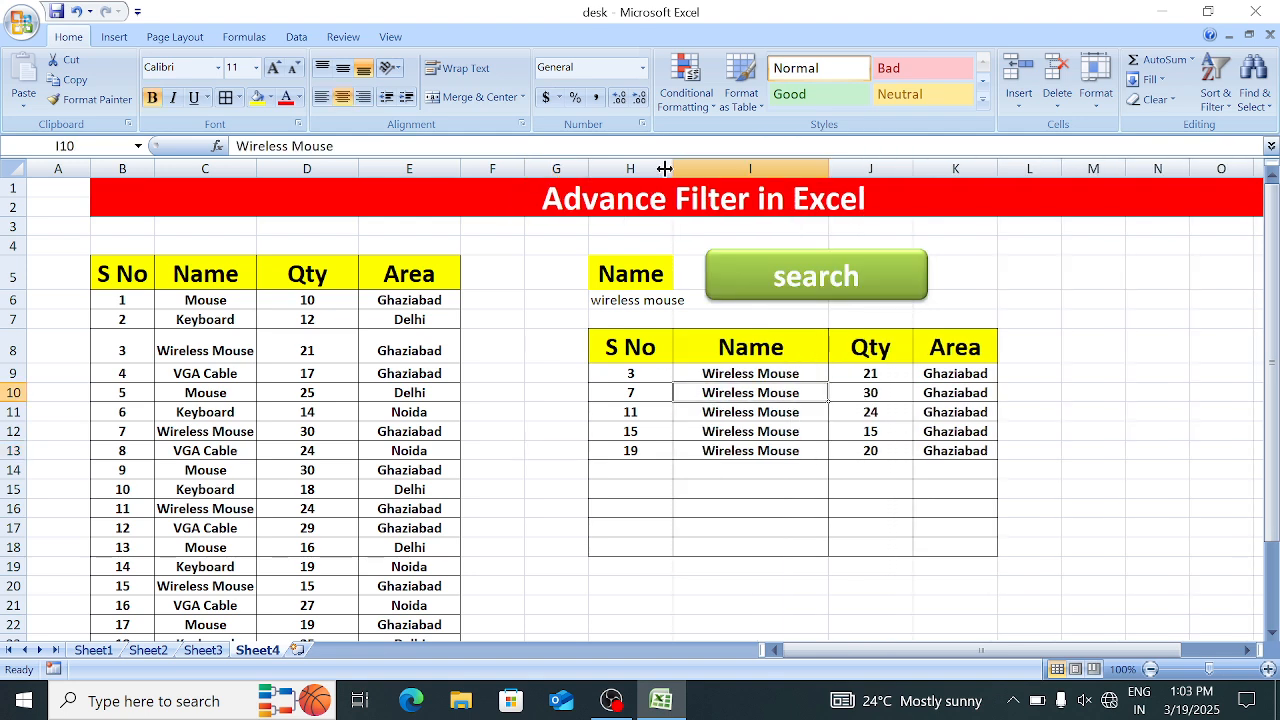
{"action": "left_click_drag", "start_coordinate": [674, 168], "coordinate": [697, 168]}
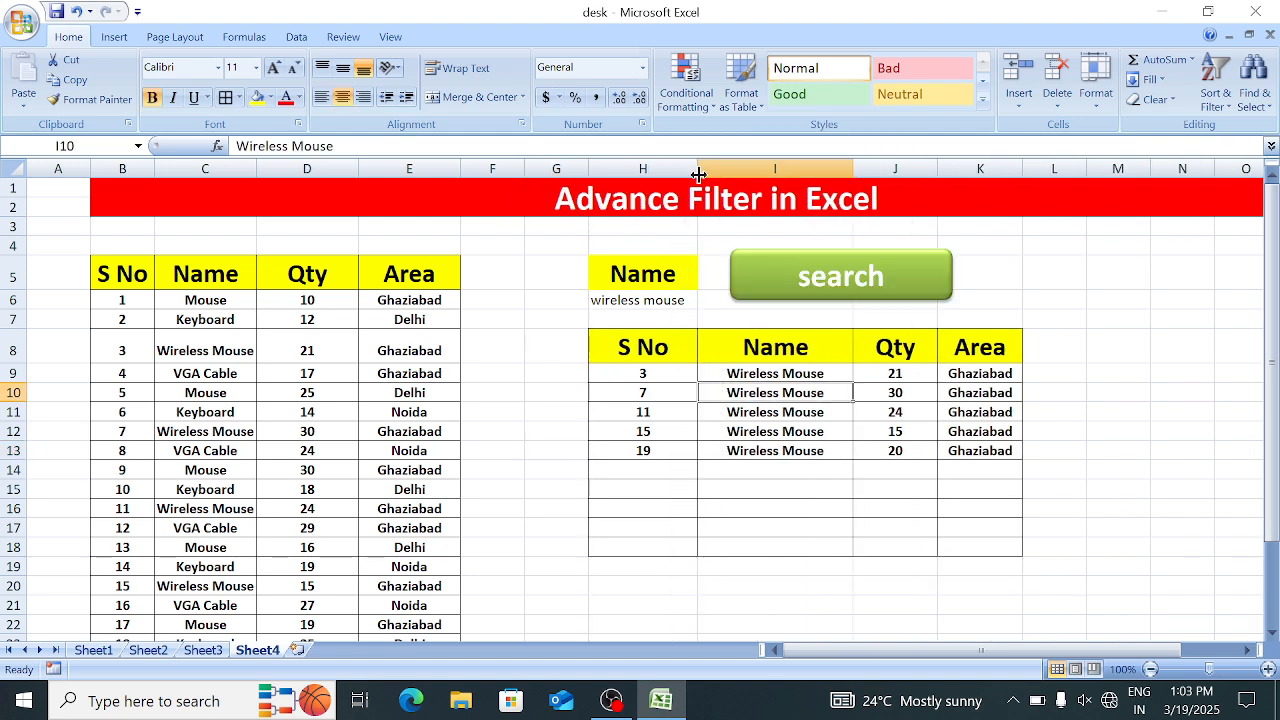
{"action": "left_click", "coordinate": [803, 268]}
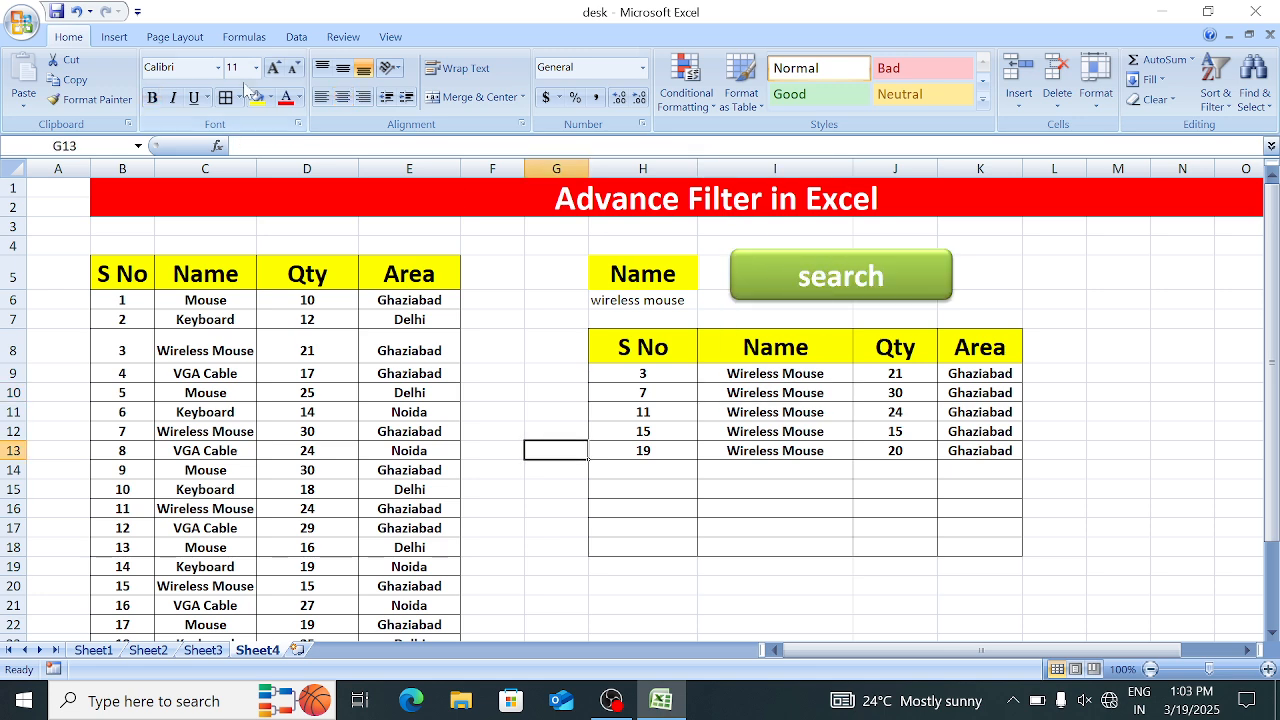
{"action": "left_click", "coordinate": [752, 285]}
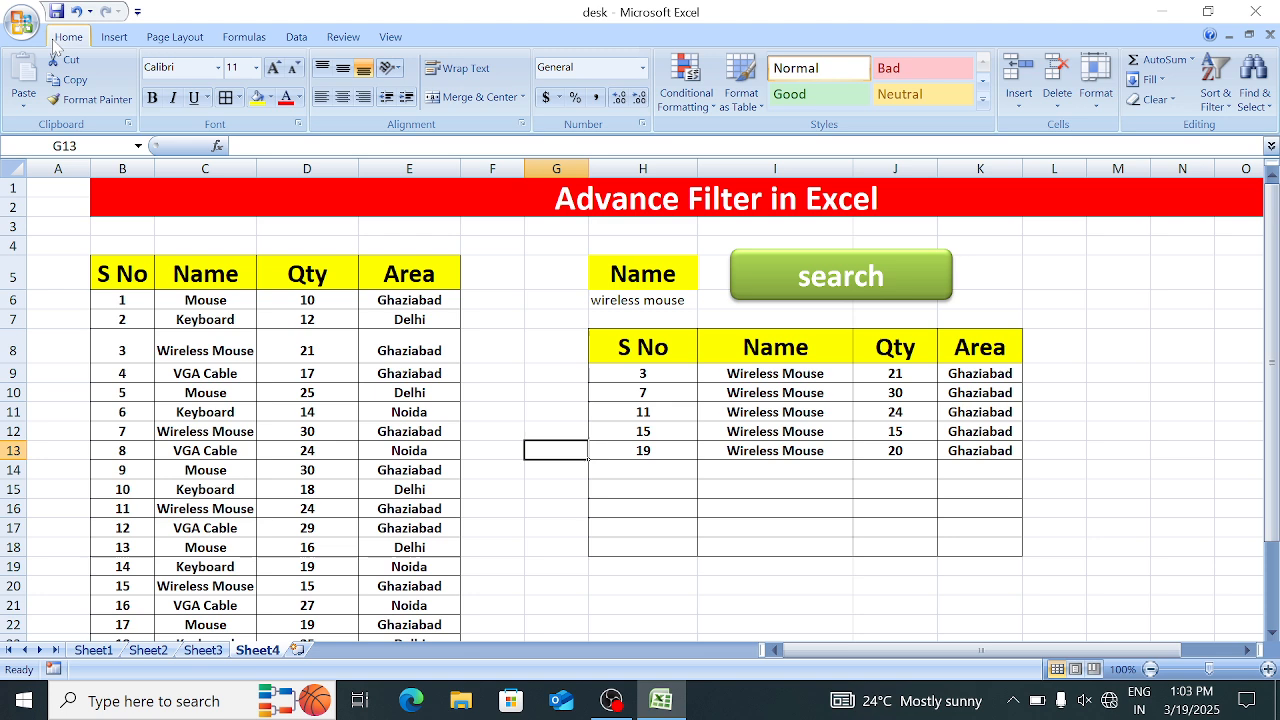
Select the search shape with Select Objects, delete it, and return to cell selection at I11
{"action": "left_click", "coordinate": [1253, 92]}
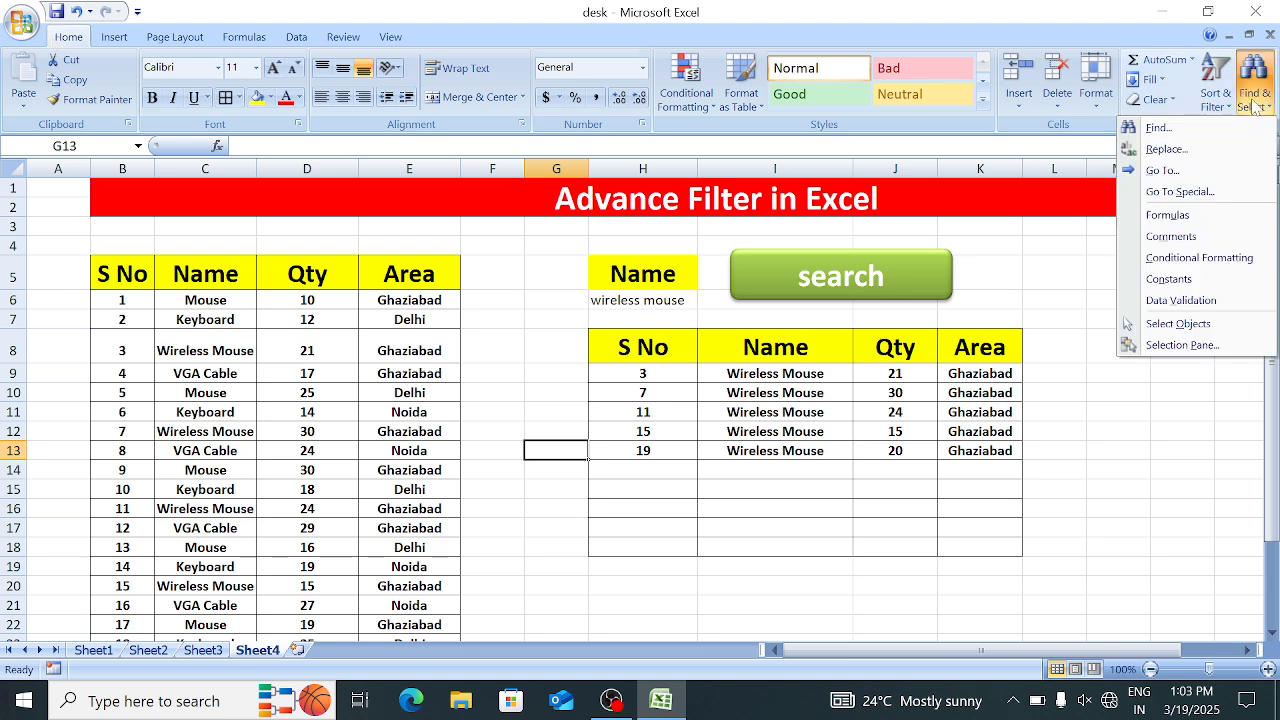
{"action": "left_click", "coordinate": [1184, 326]}
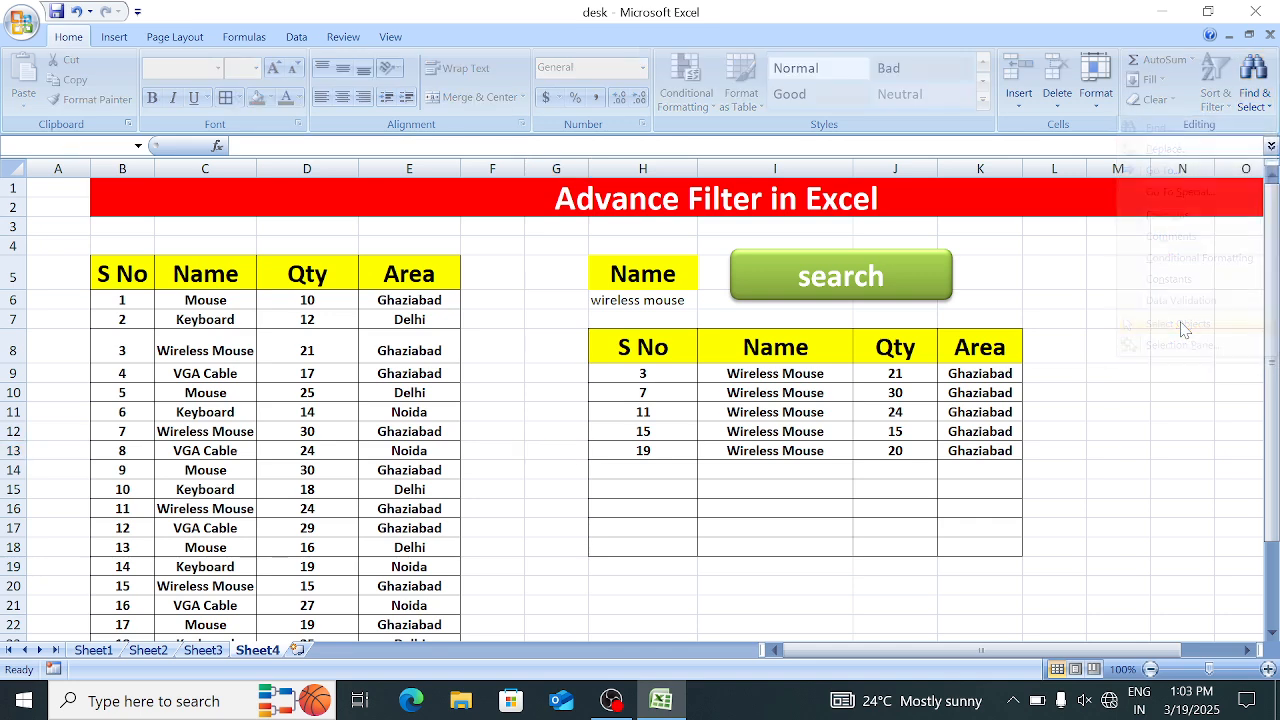
{"action": "mouse_move", "coordinate": [1003, 375]}
{"action": "left_mouse_down"}
{"action": "mouse_move", "coordinate": [856, 334]}
{"action": "mouse_move", "coordinate": [678, 224]}
{"action": "left_mouse_up"}
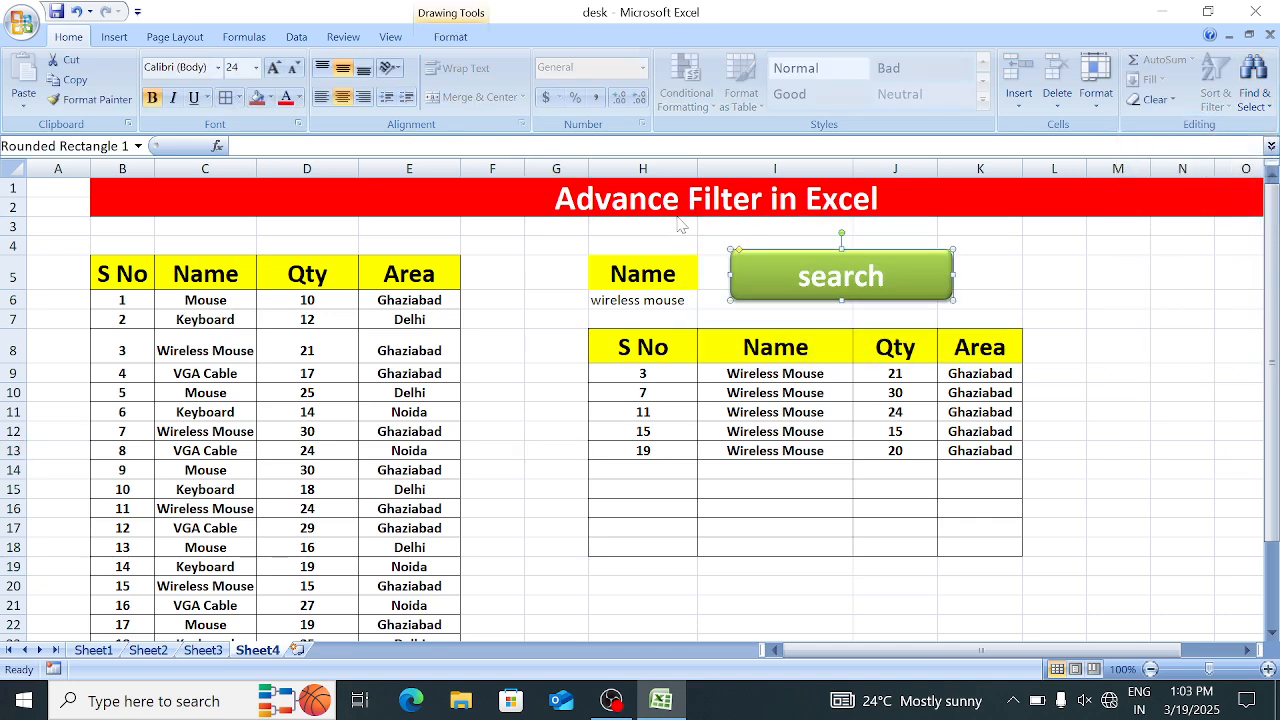
{"action": "key", "text": "Delete"}
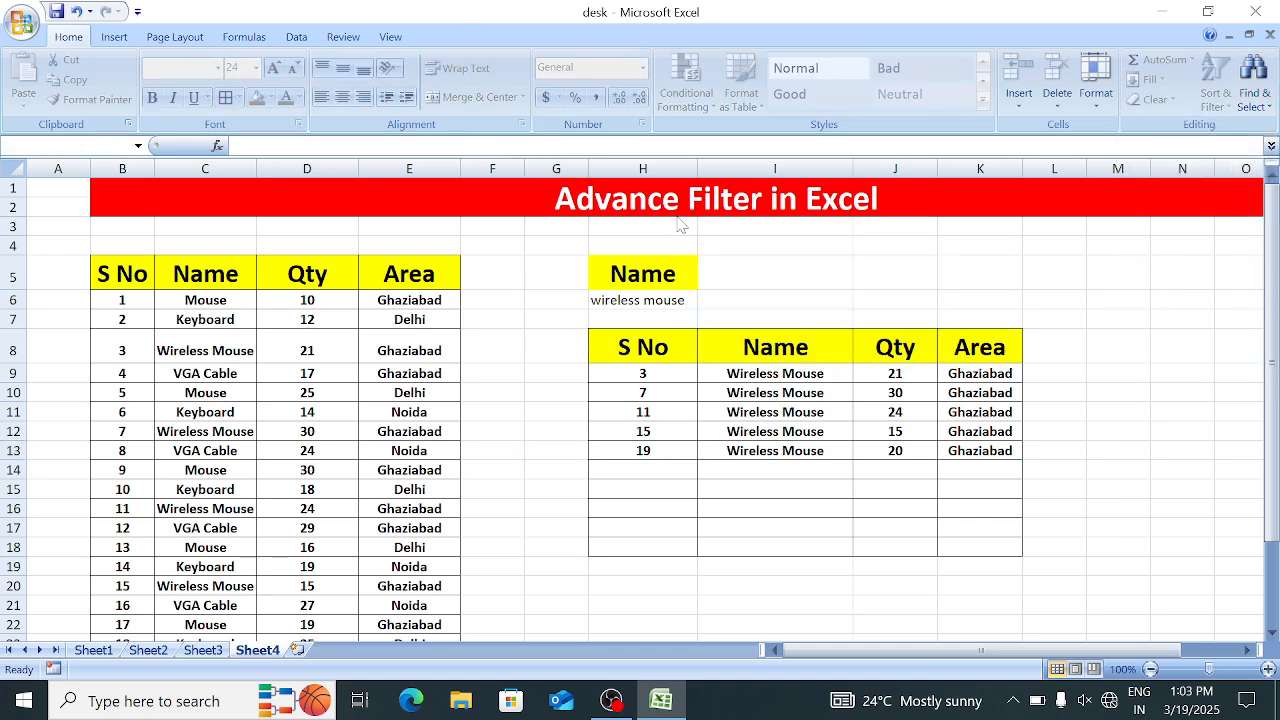
{"action": "left_click", "coordinate": [773, 283]}
{"action": "left_click", "coordinate": [897, 307]}
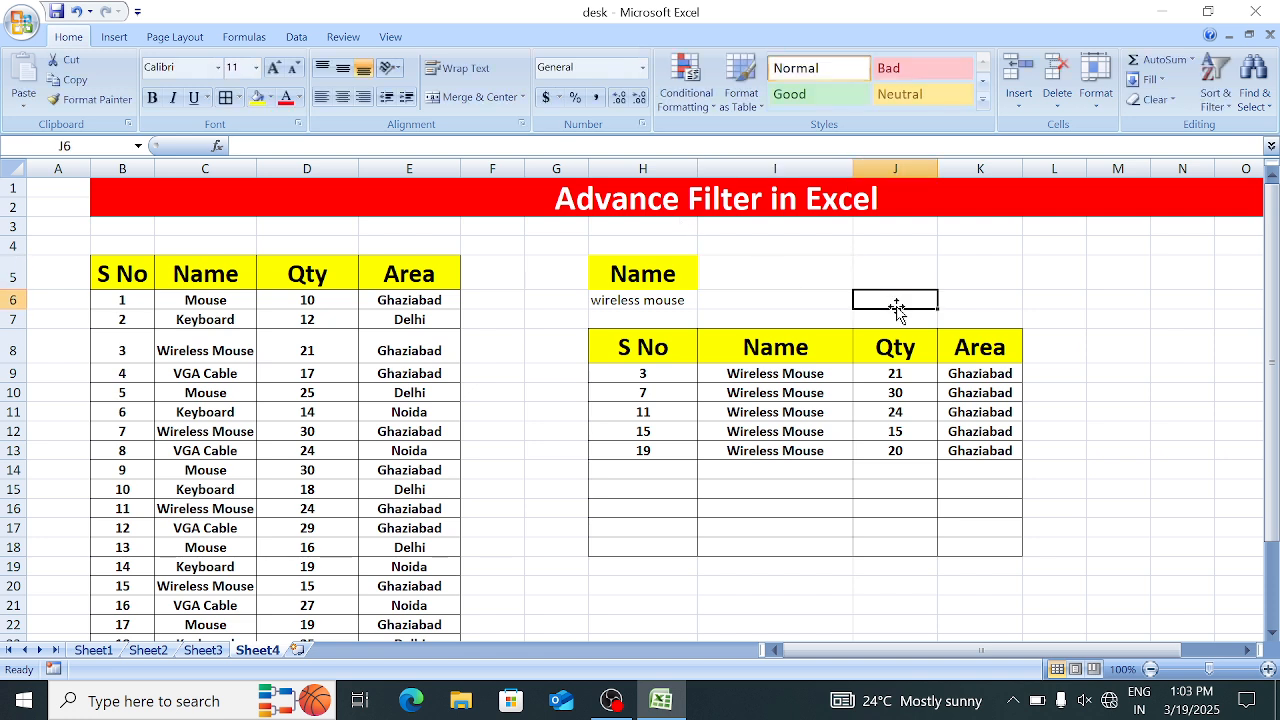
{"action": "left_click", "coordinate": [787, 408]}
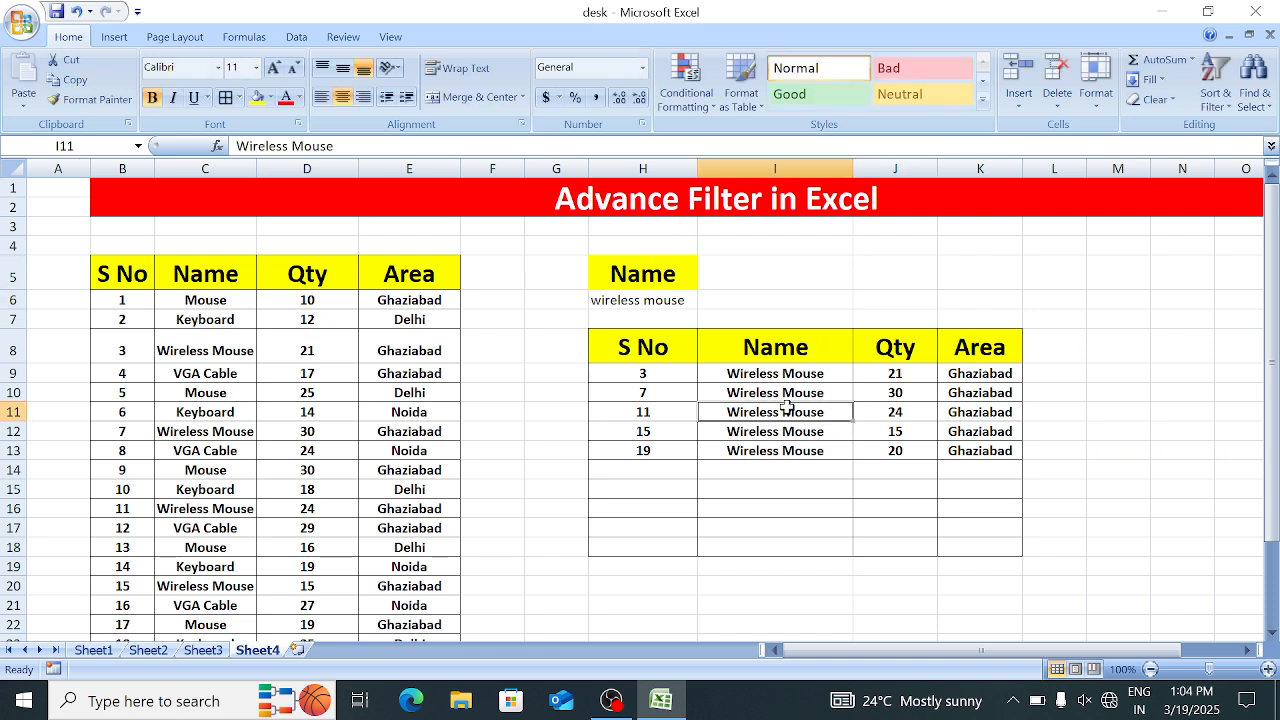